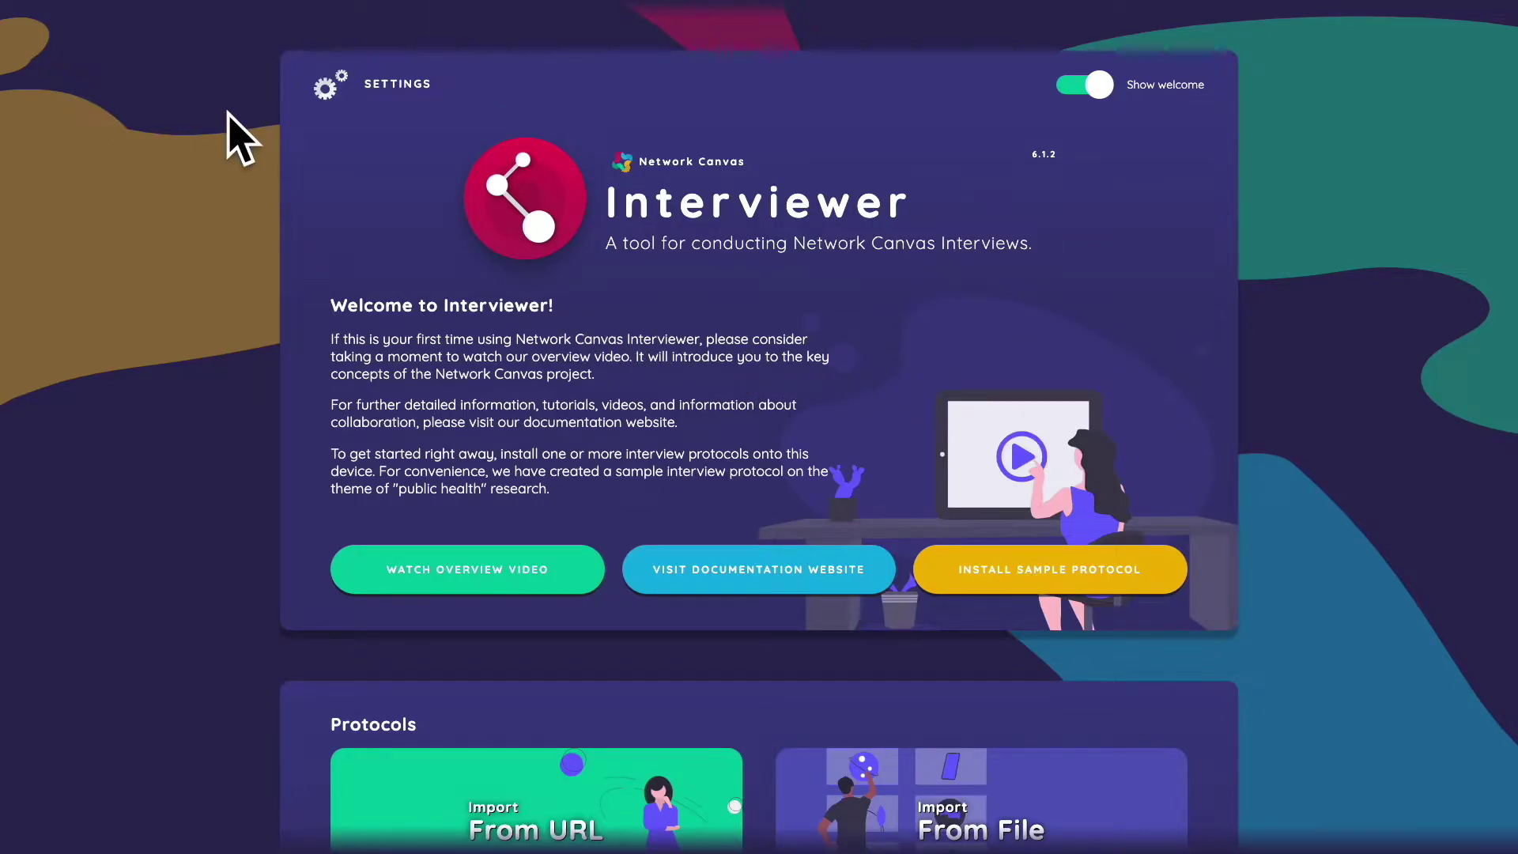
Step: Hide the welcome card on the start screen and show it again
scroll(190, 204, down, 10)
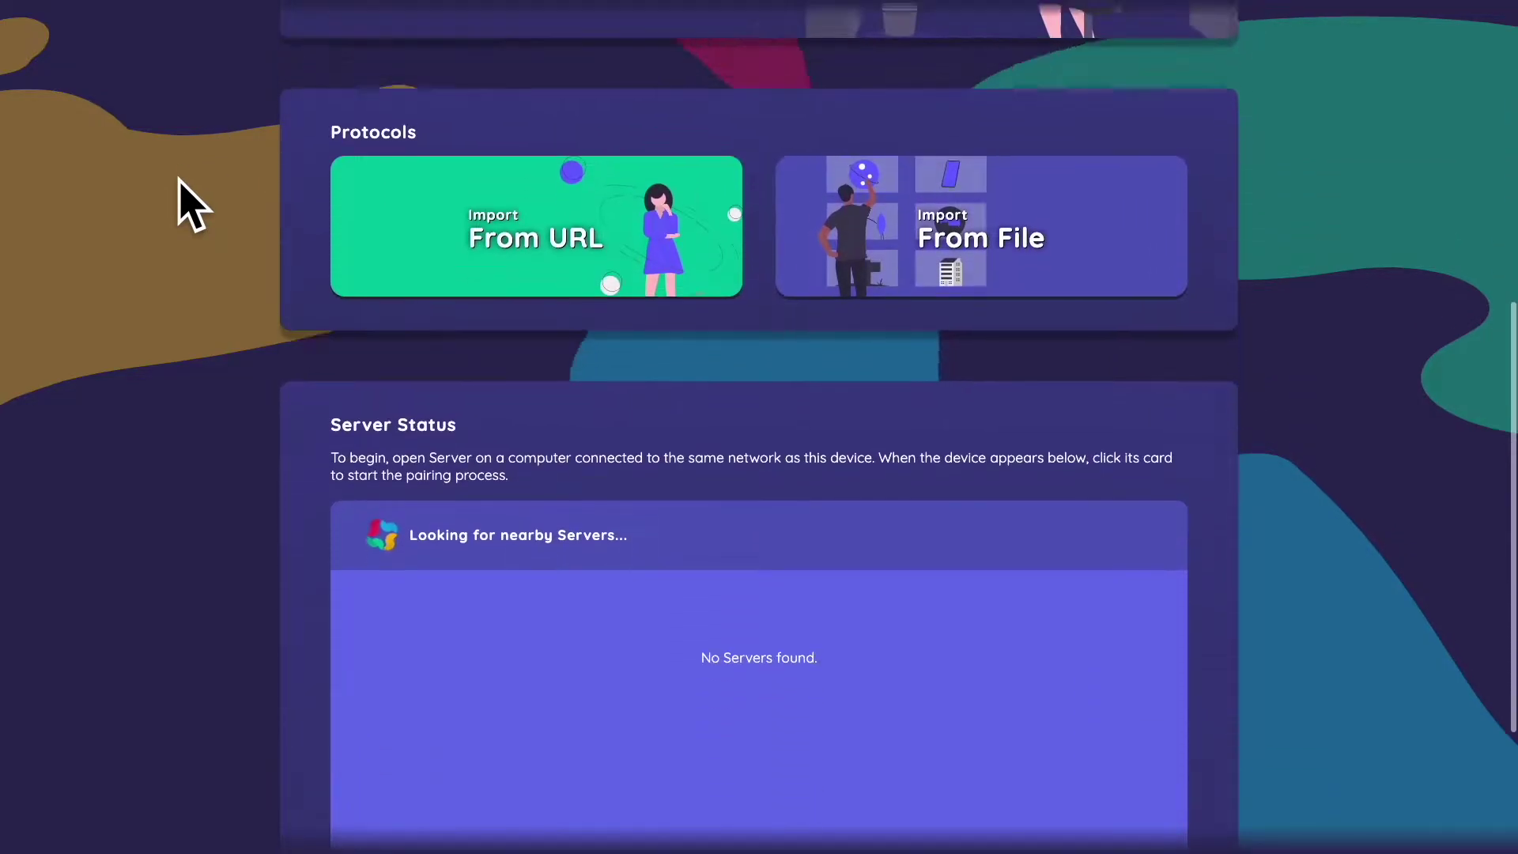
scroll(180, 187, up, 10)
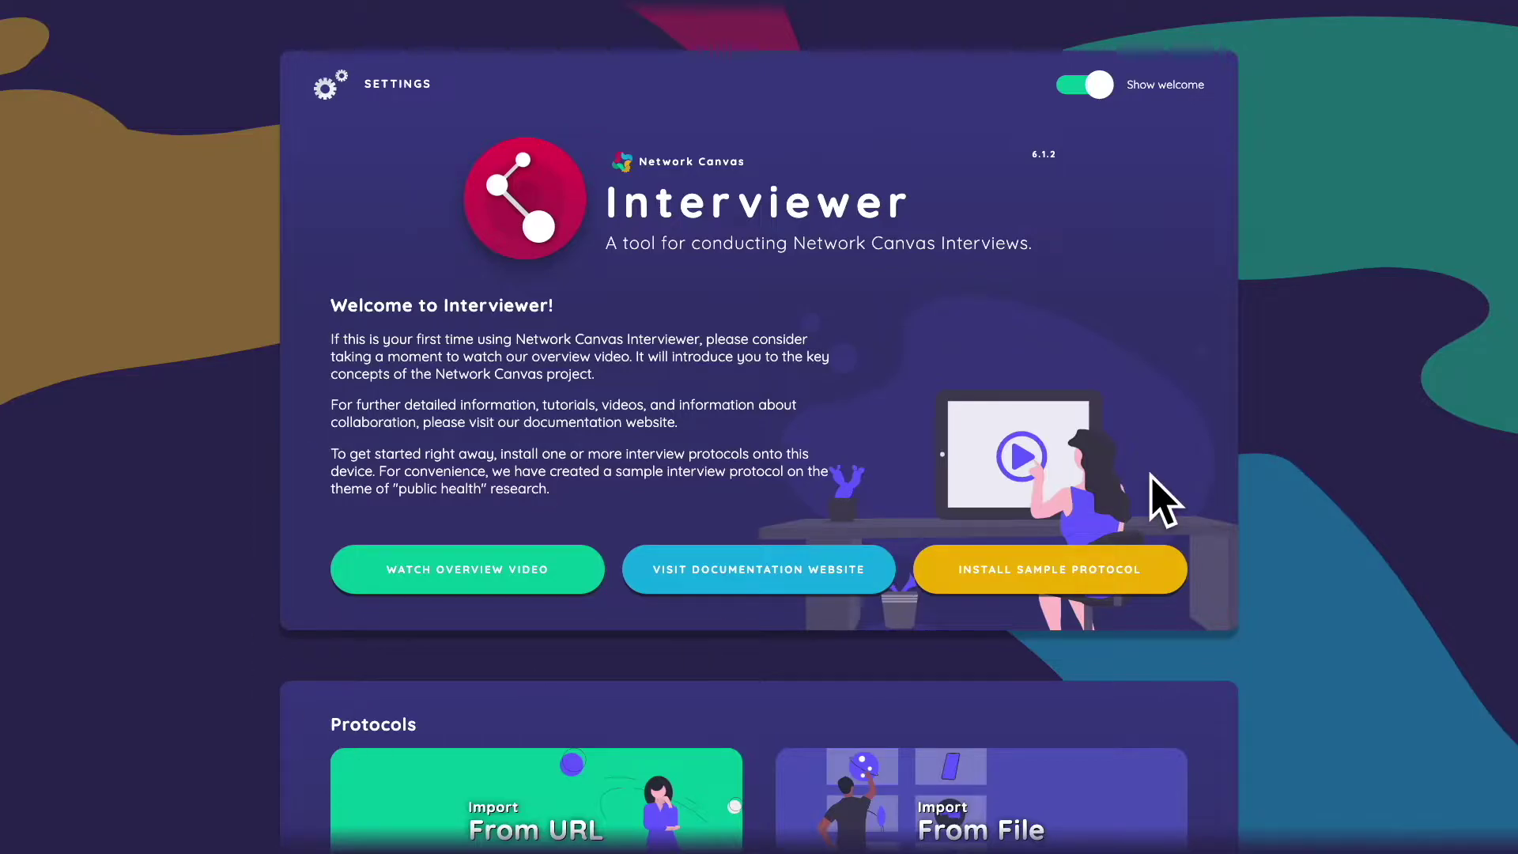
click(1083, 84)
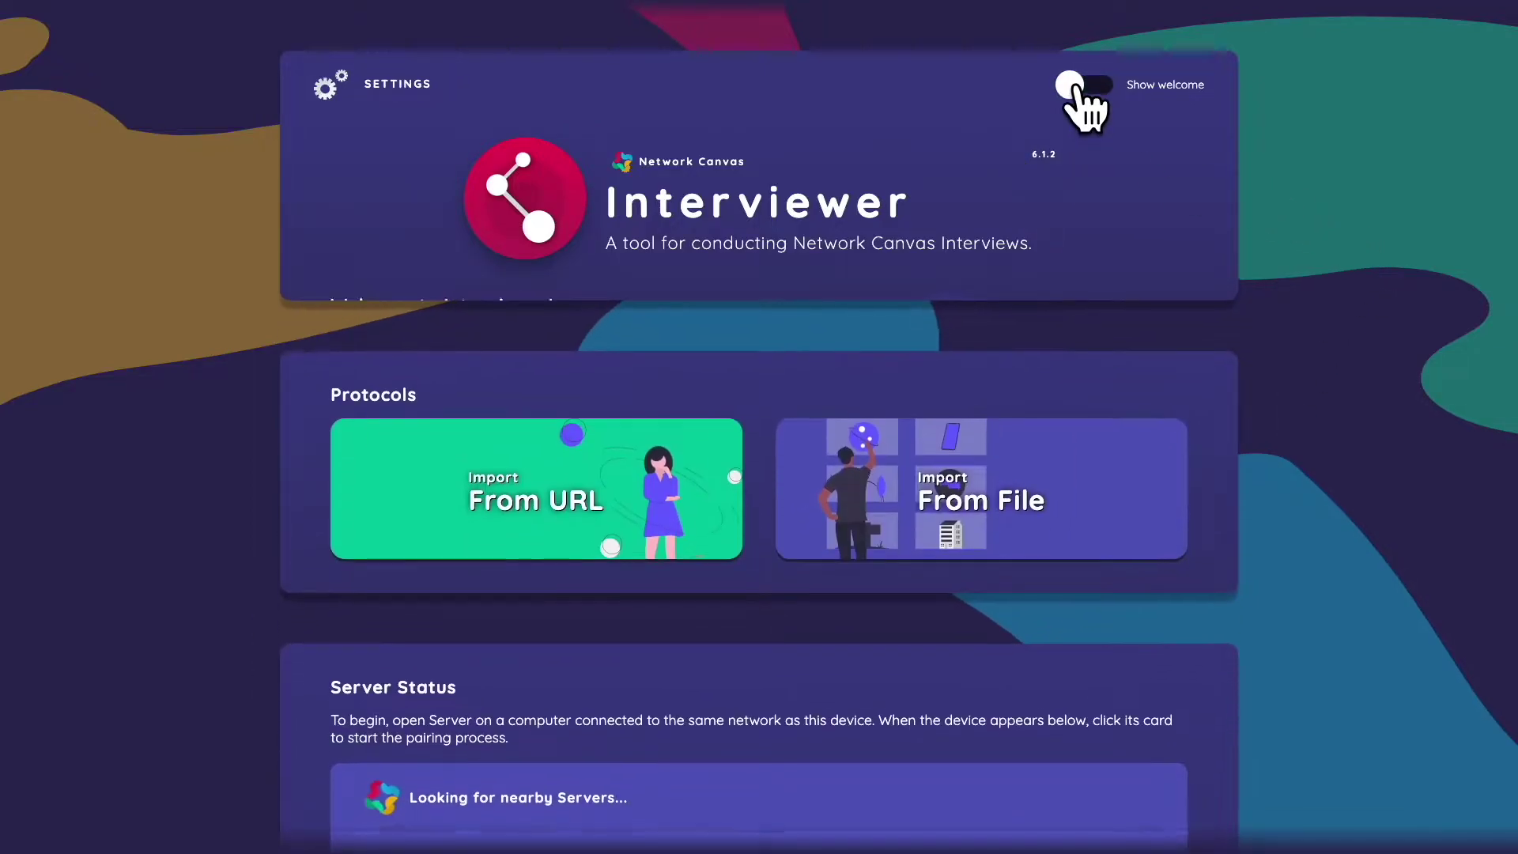
click(1083, 84)
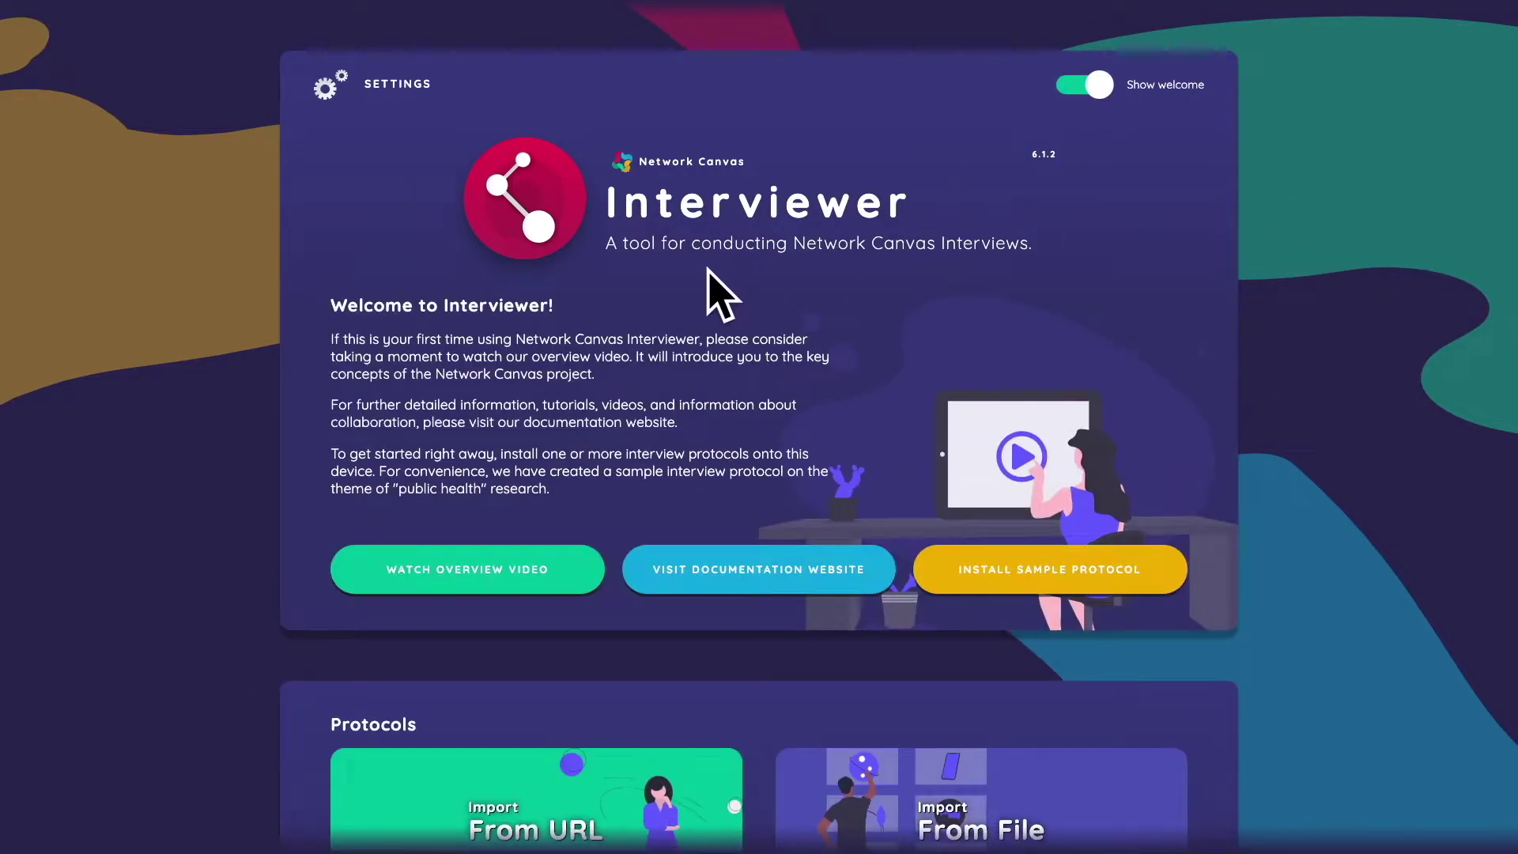
Step: Examine the protocol import options and the Server Status section of the start screen
scroll(704, 297, down, 2)
scroll(700, 299, down, 4)
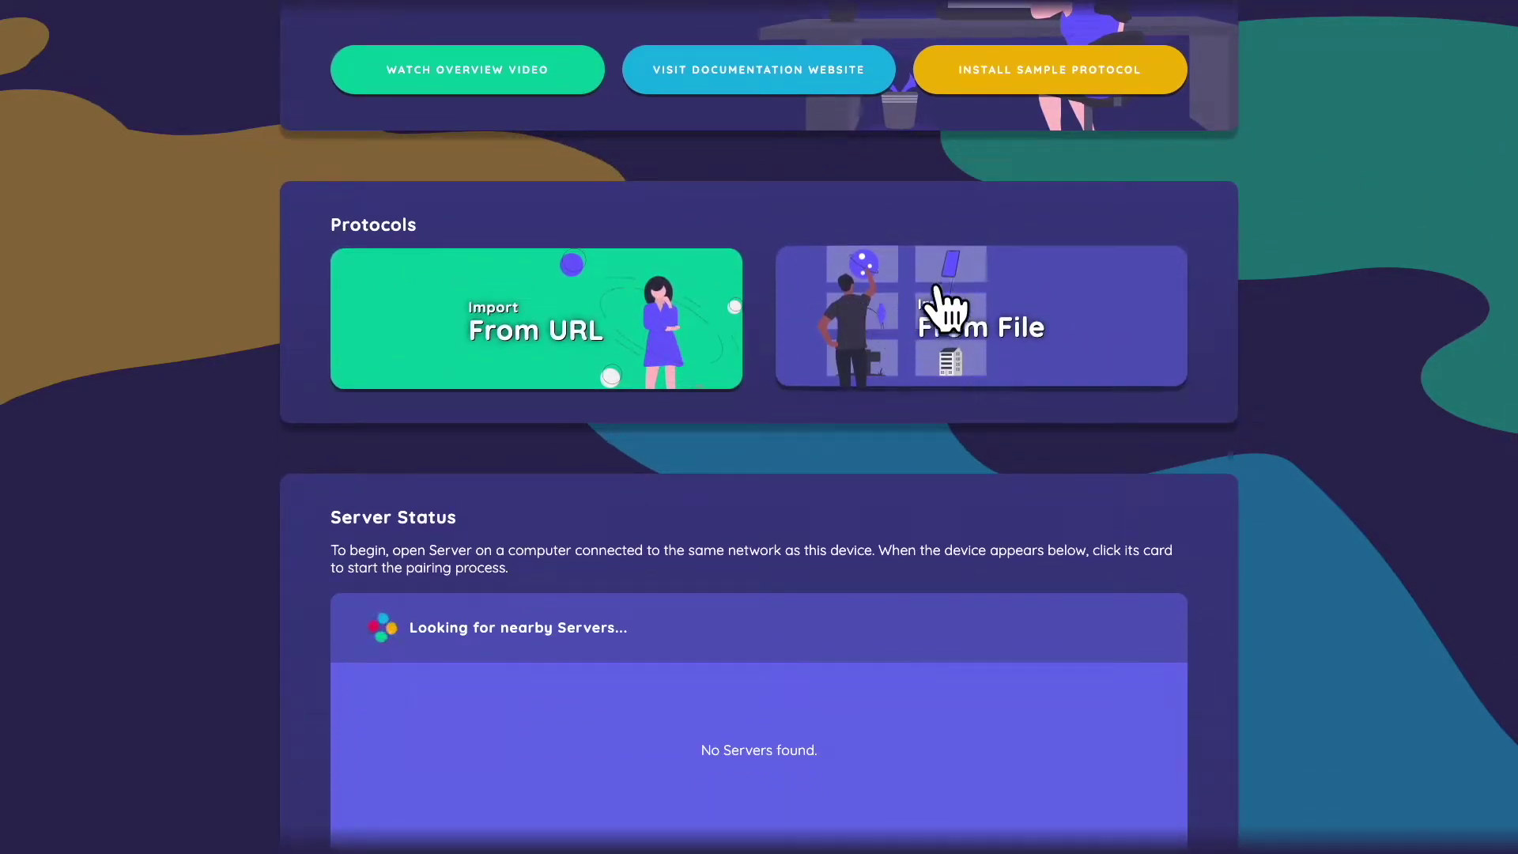
scroll(360, 576, down, 2)
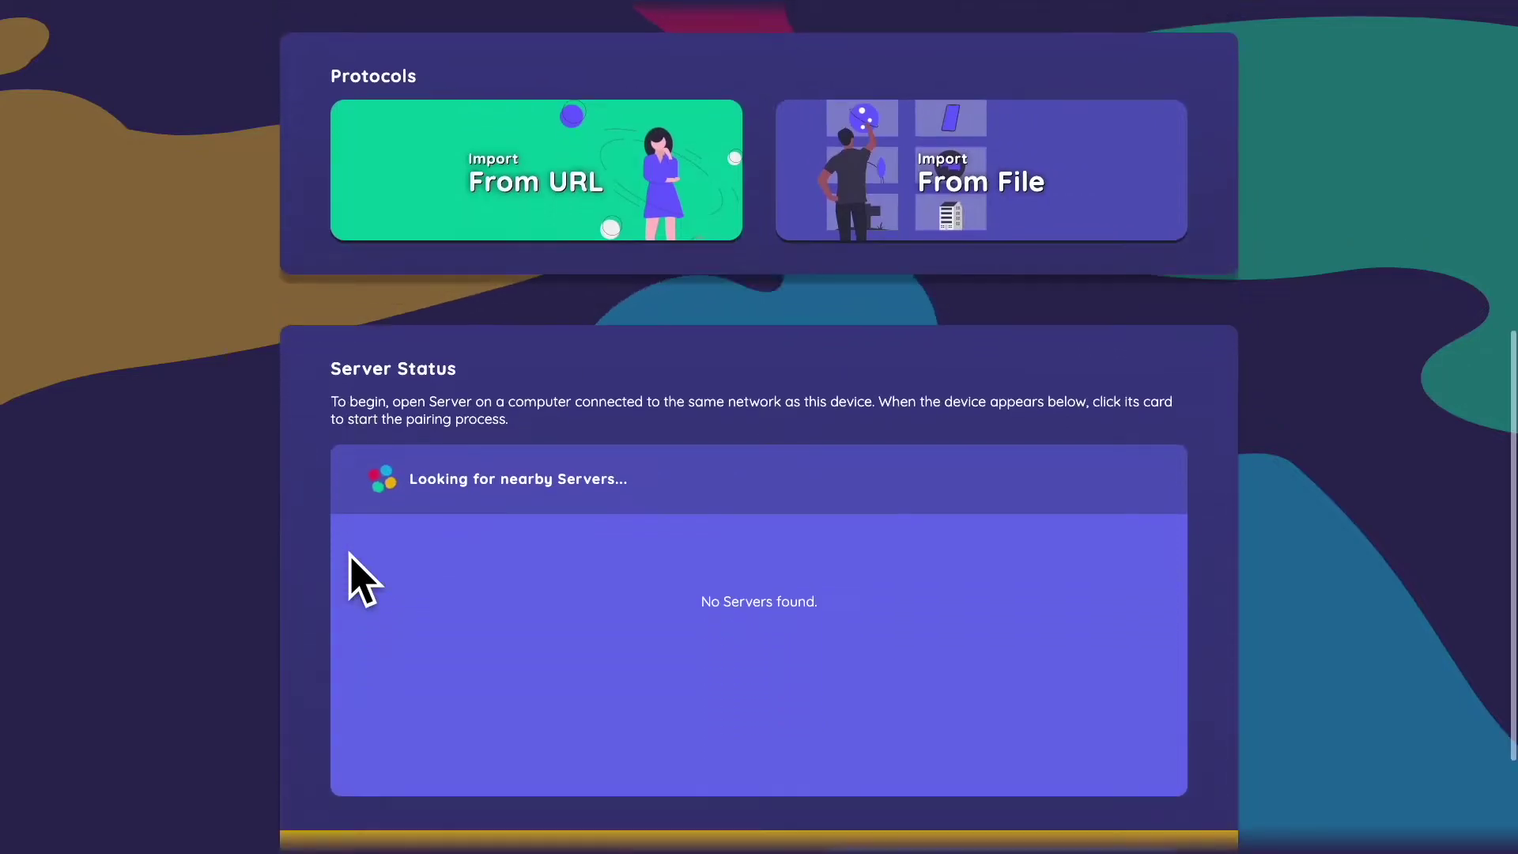
scroll(983, 619, down, 2)
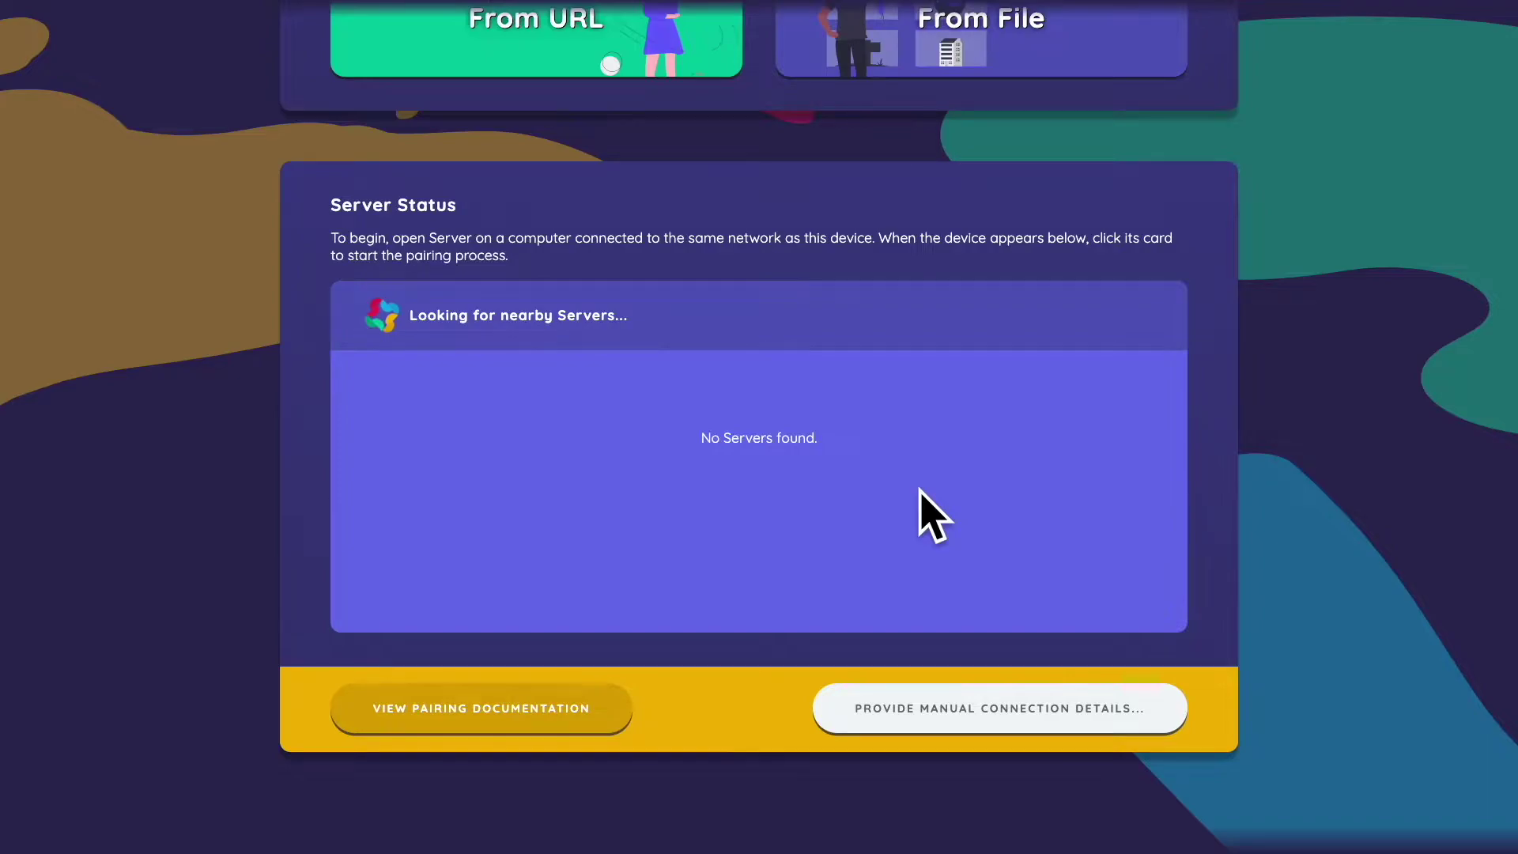
scroll(925, 513, up, 5)
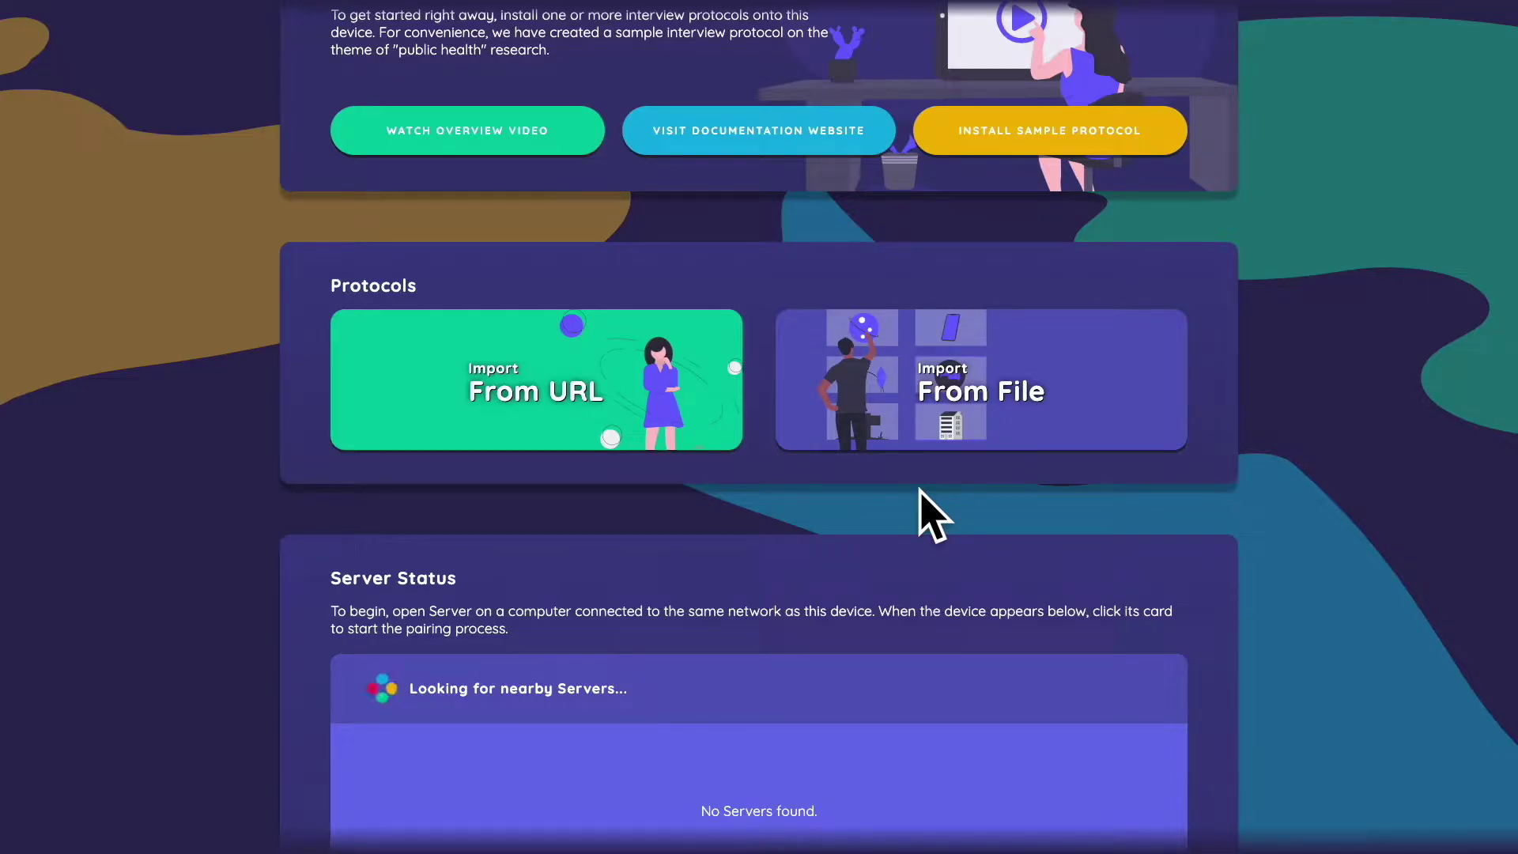
scroll(925, 514, up, 6)
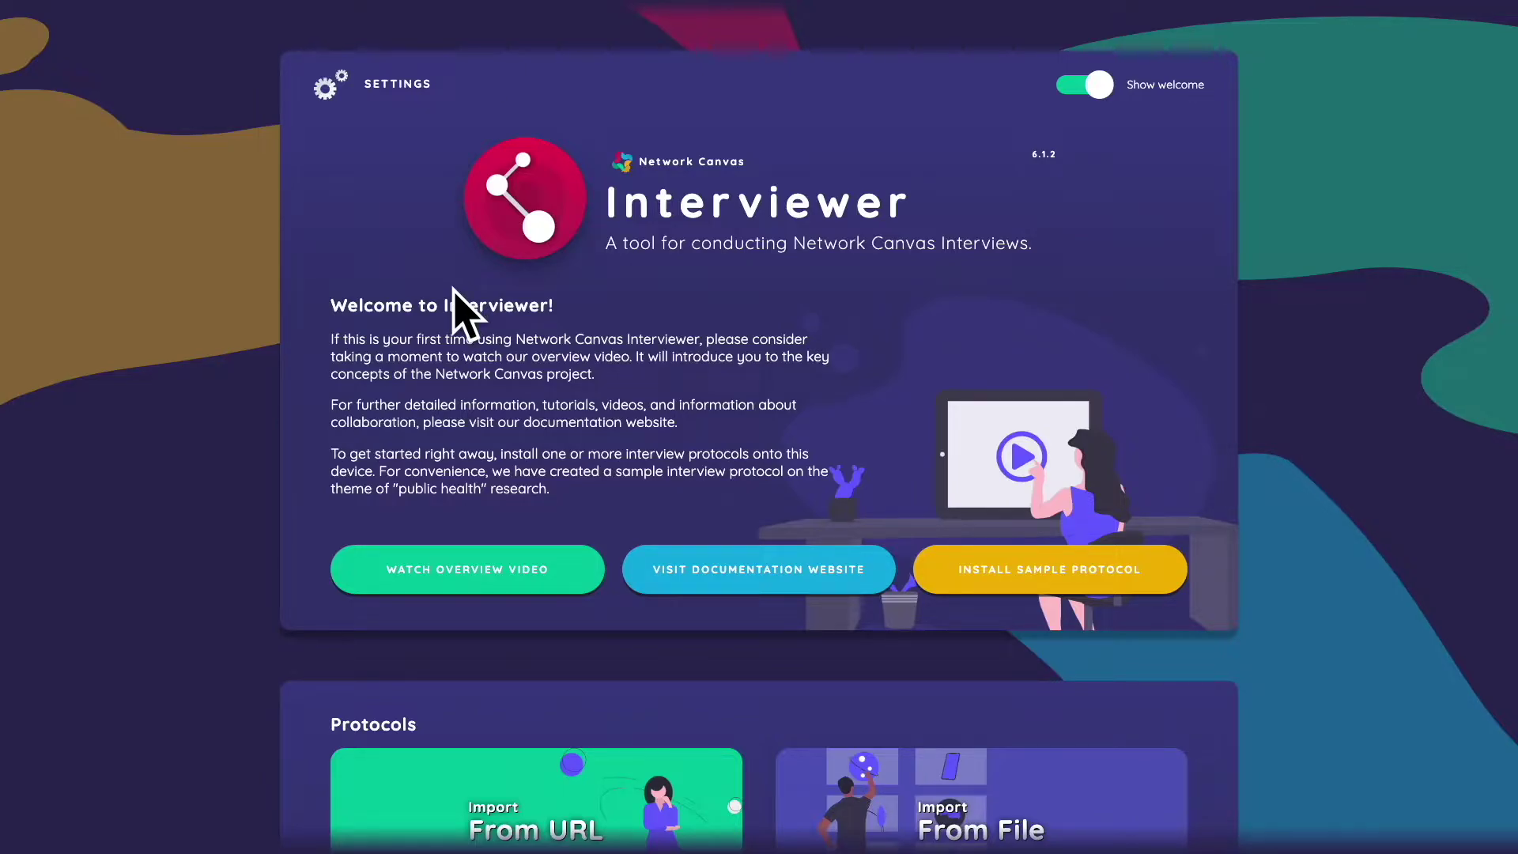
Step: Set the interface scale to 115% in the visual preferences and return to the start screen
click(331, 87)
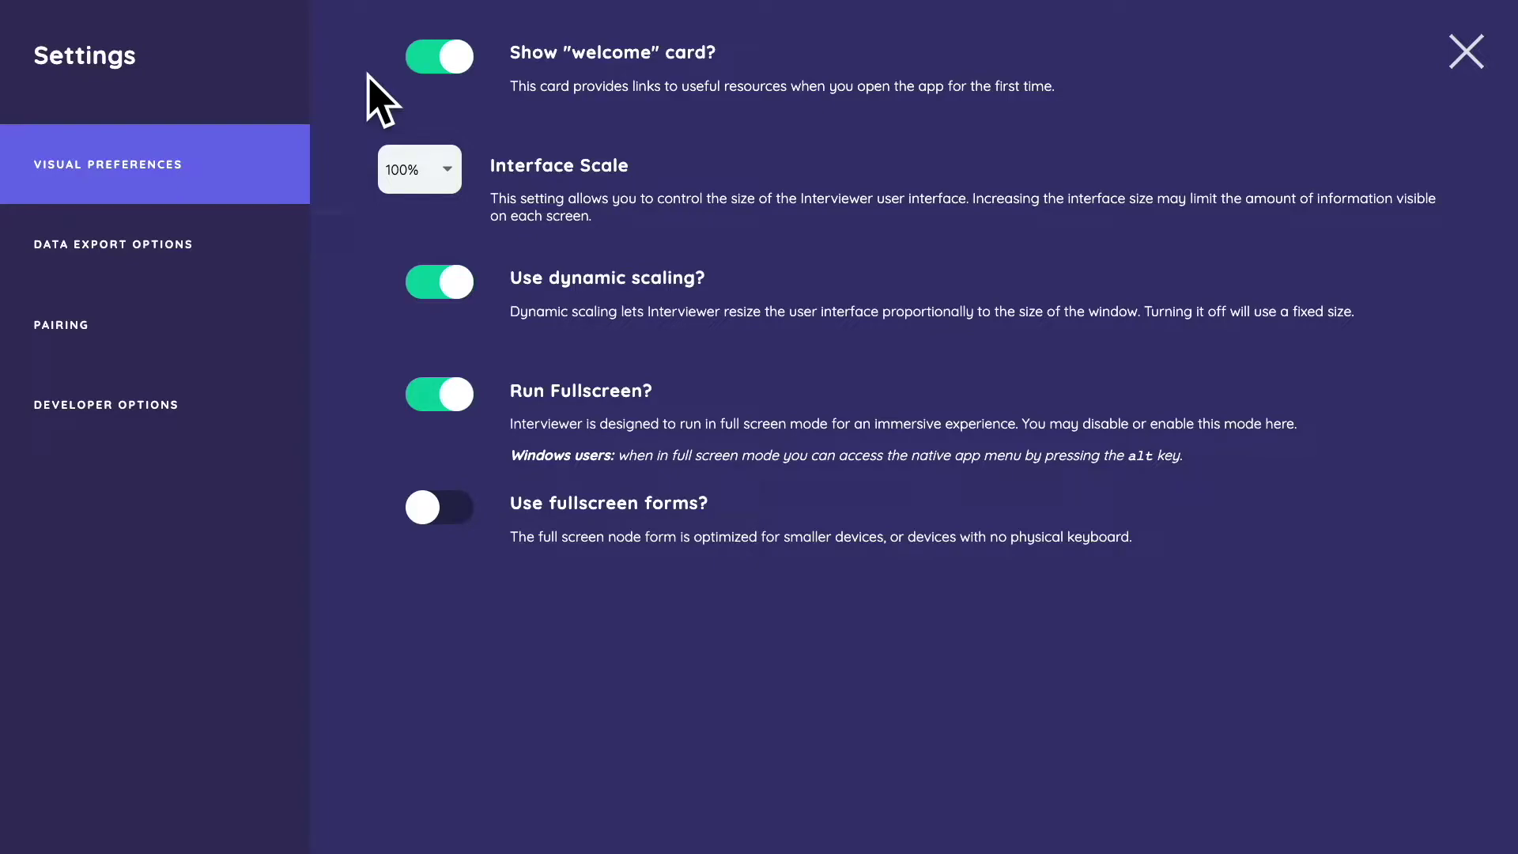
click(422, 182)
click(435, 212)
click(472, 190)
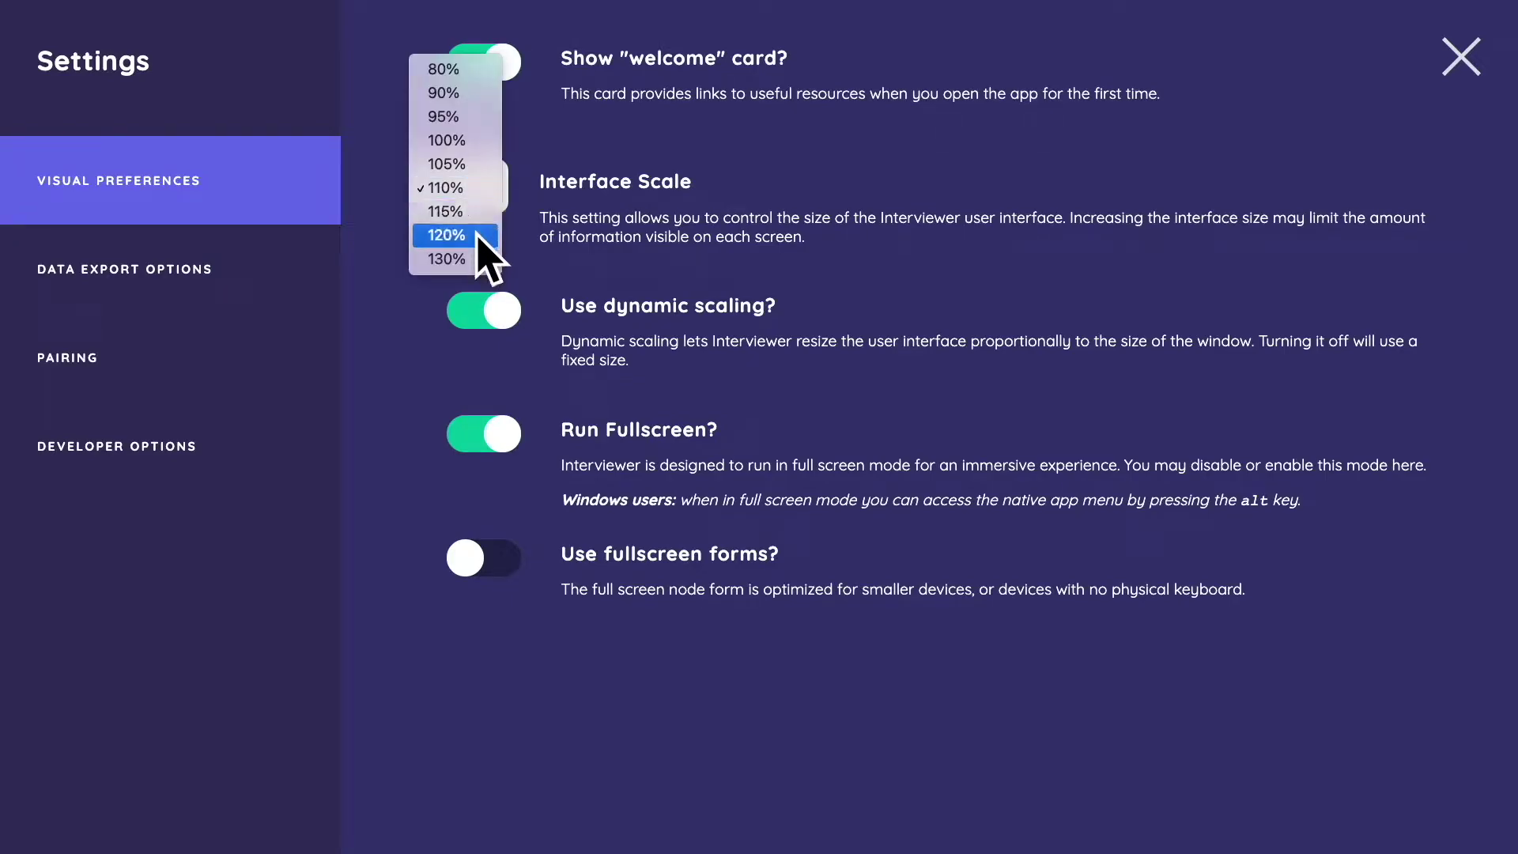
click(474, 210)
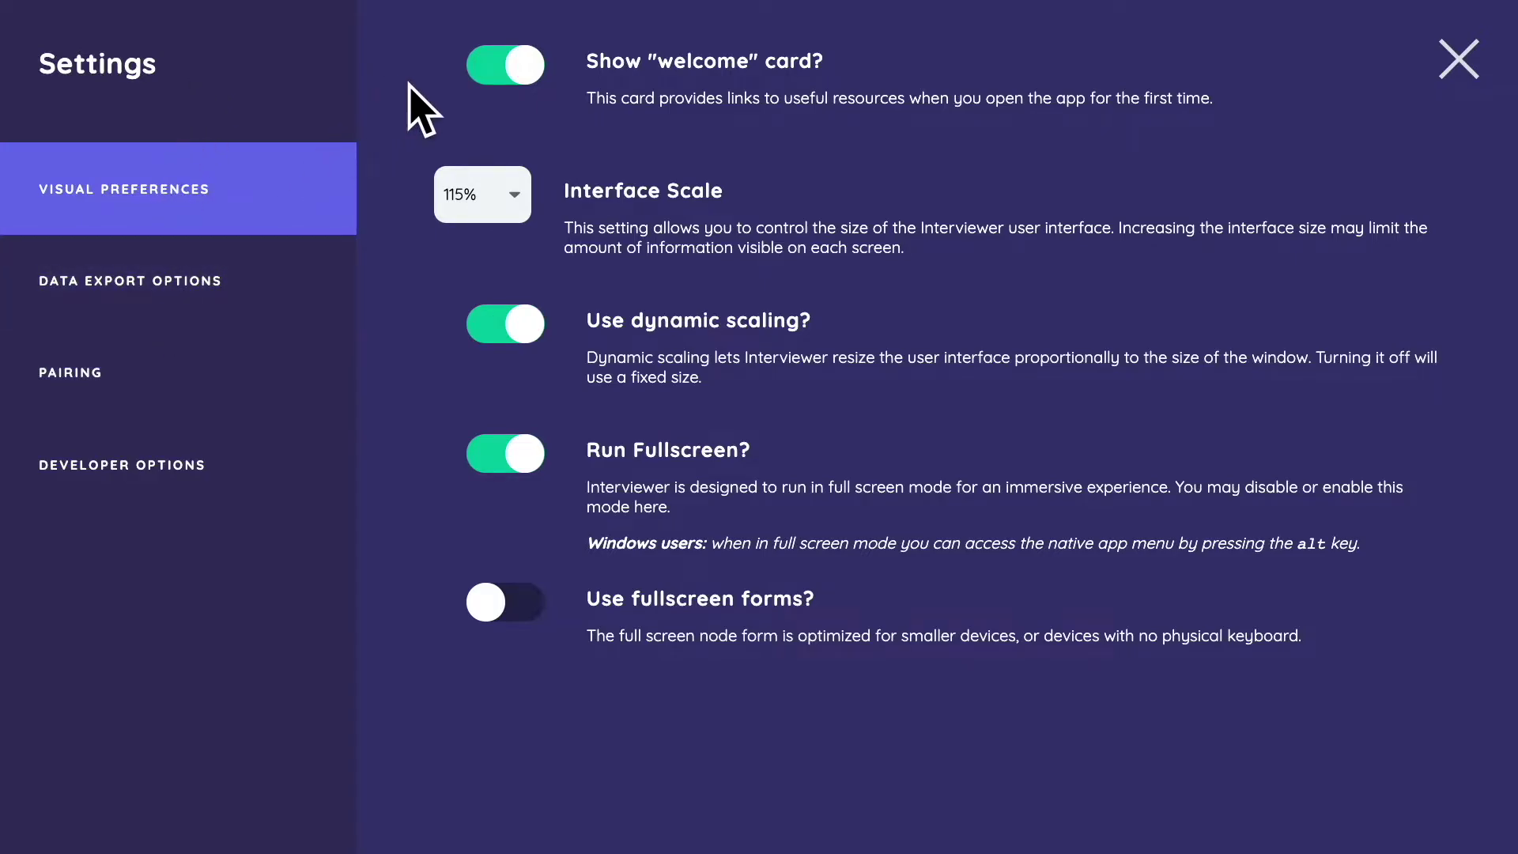
click(1457, 59)
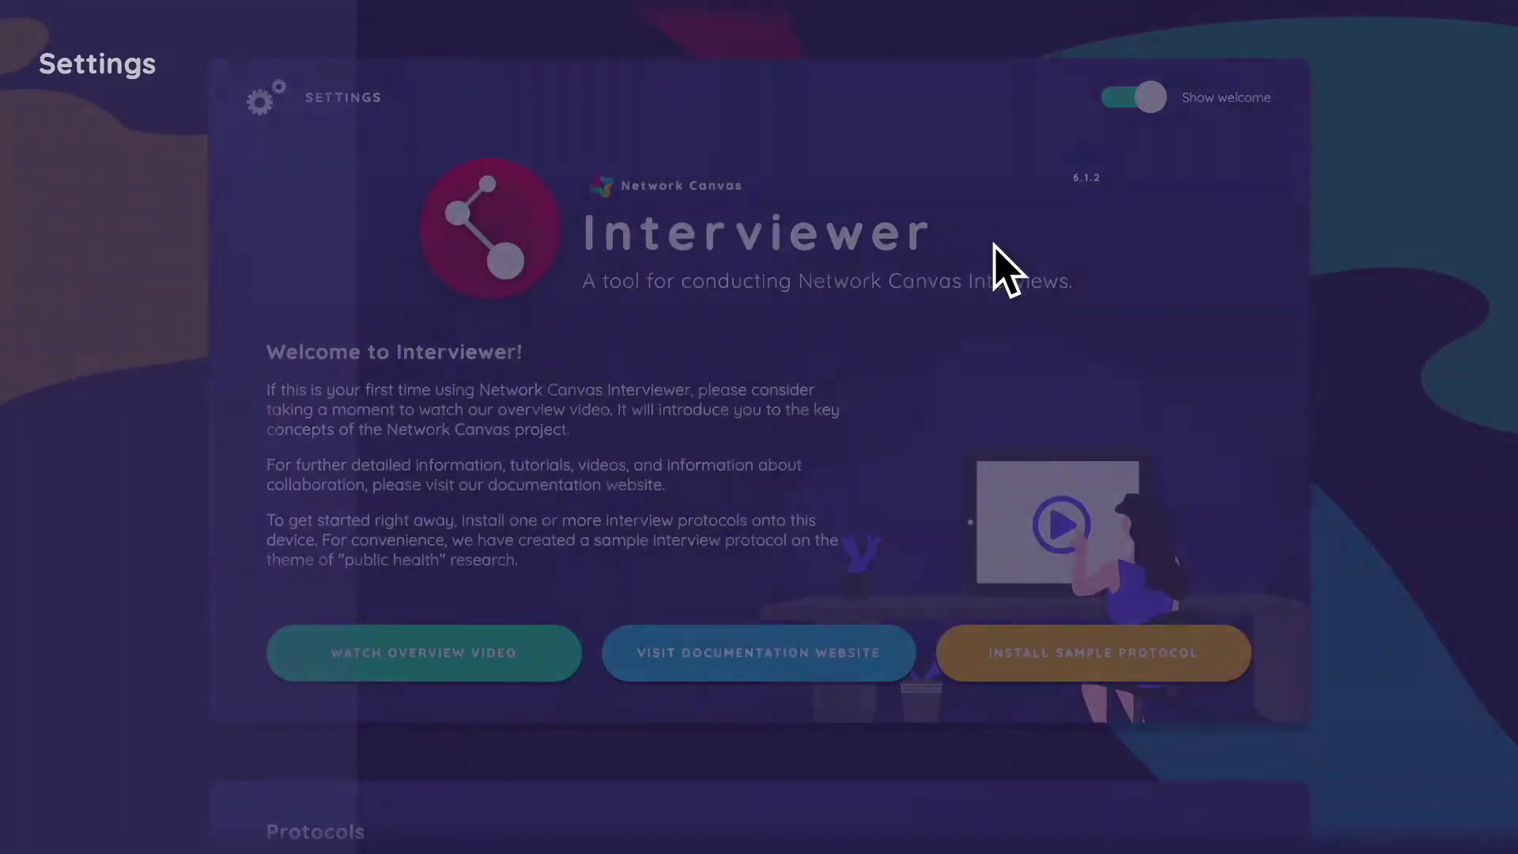
Step: Import the protocol file SB21_workshop_protocol_1.netcanvas from the Sunbelt2021 folder and dismiss the notification
scroll(819, 332, down, 3)
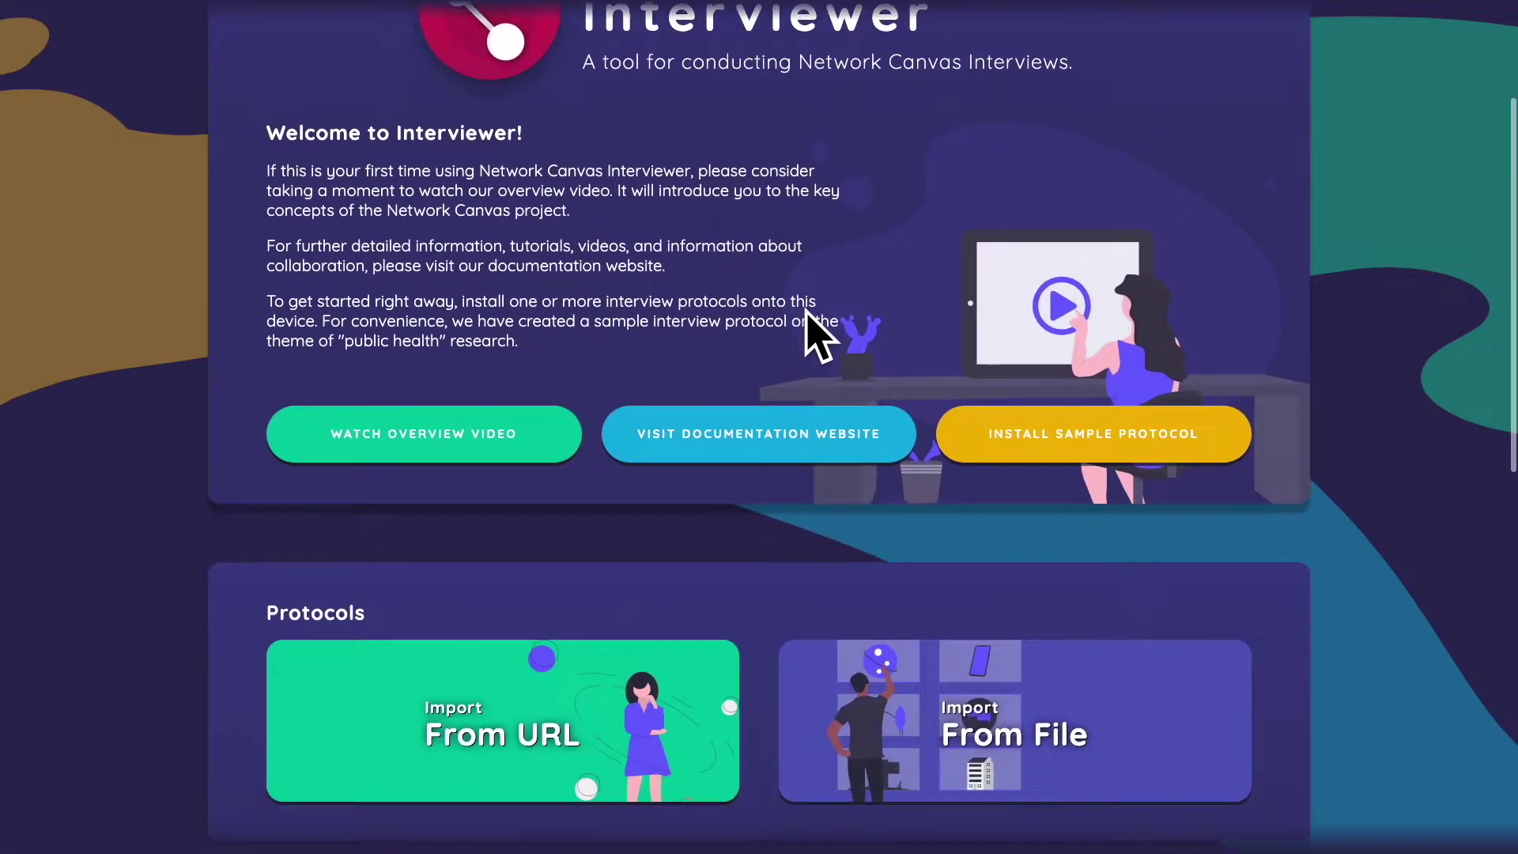
scroll(823, 532, down, 1)
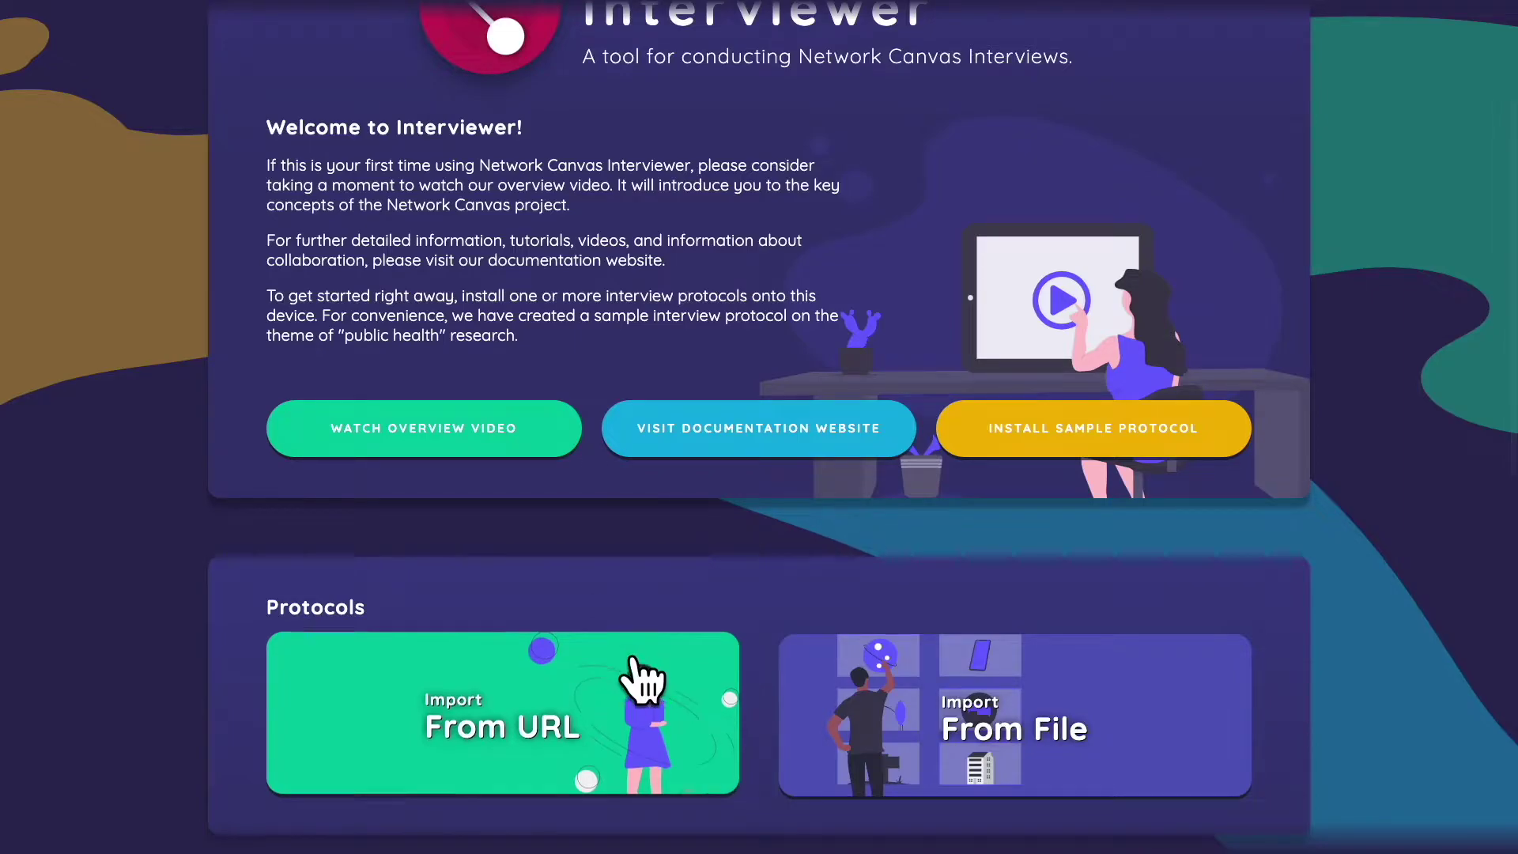
scroll(725, 590, down, 2)
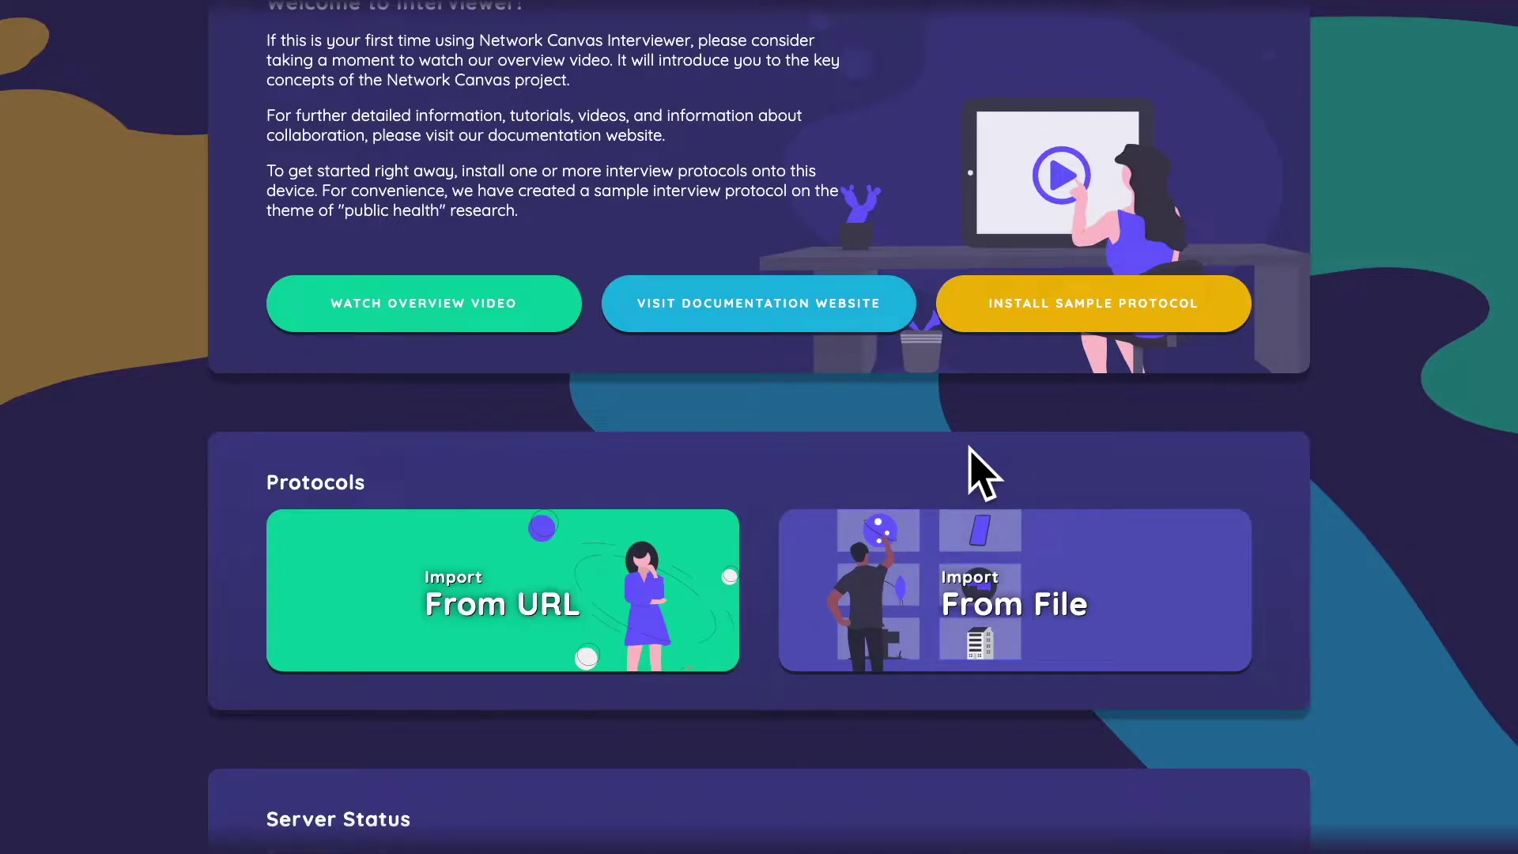
click(960, 585)
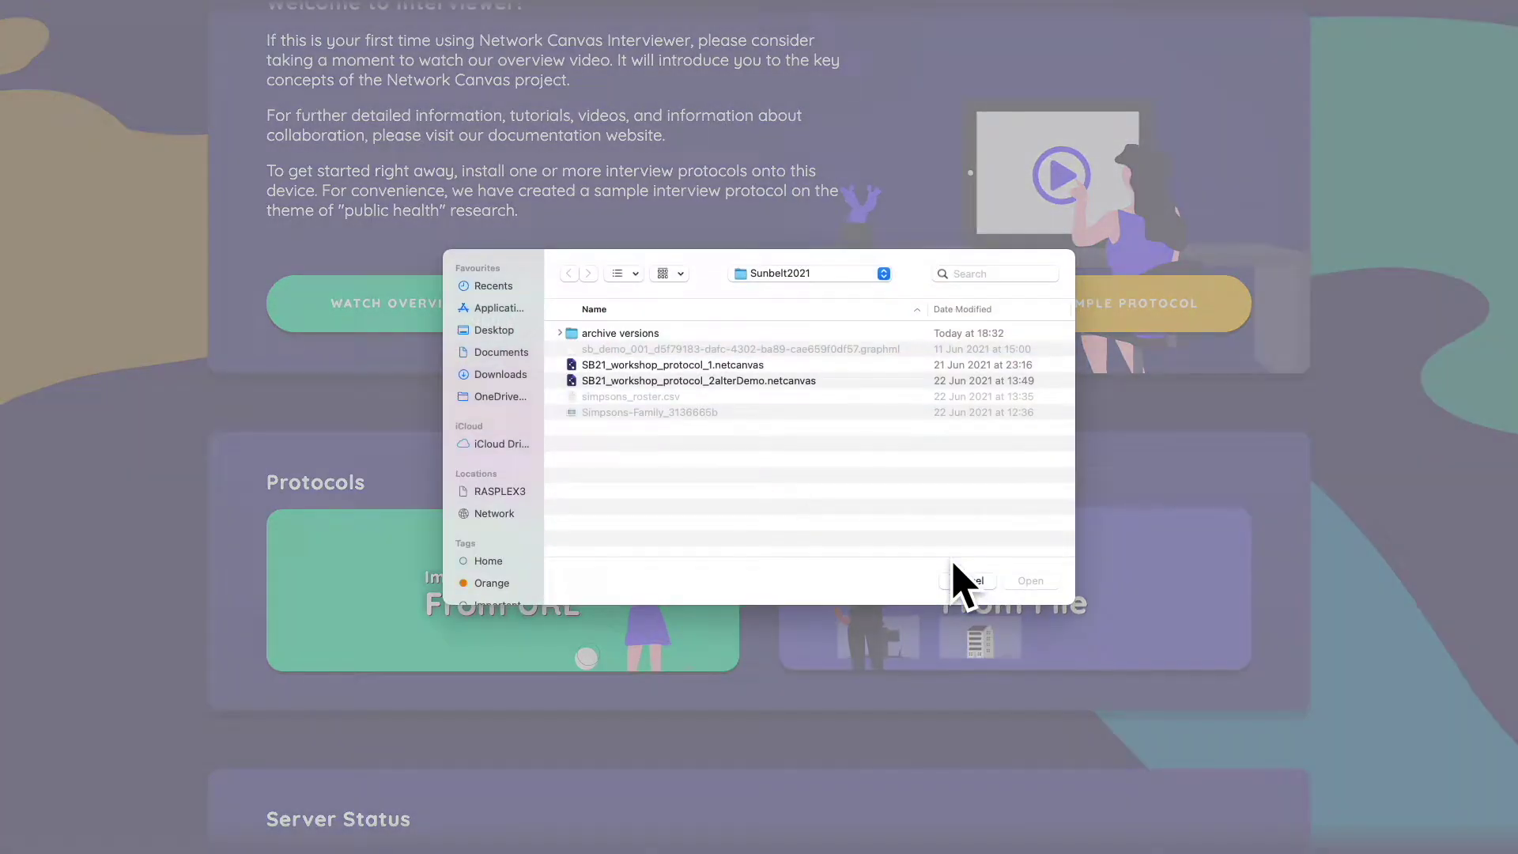
click(682, 366)
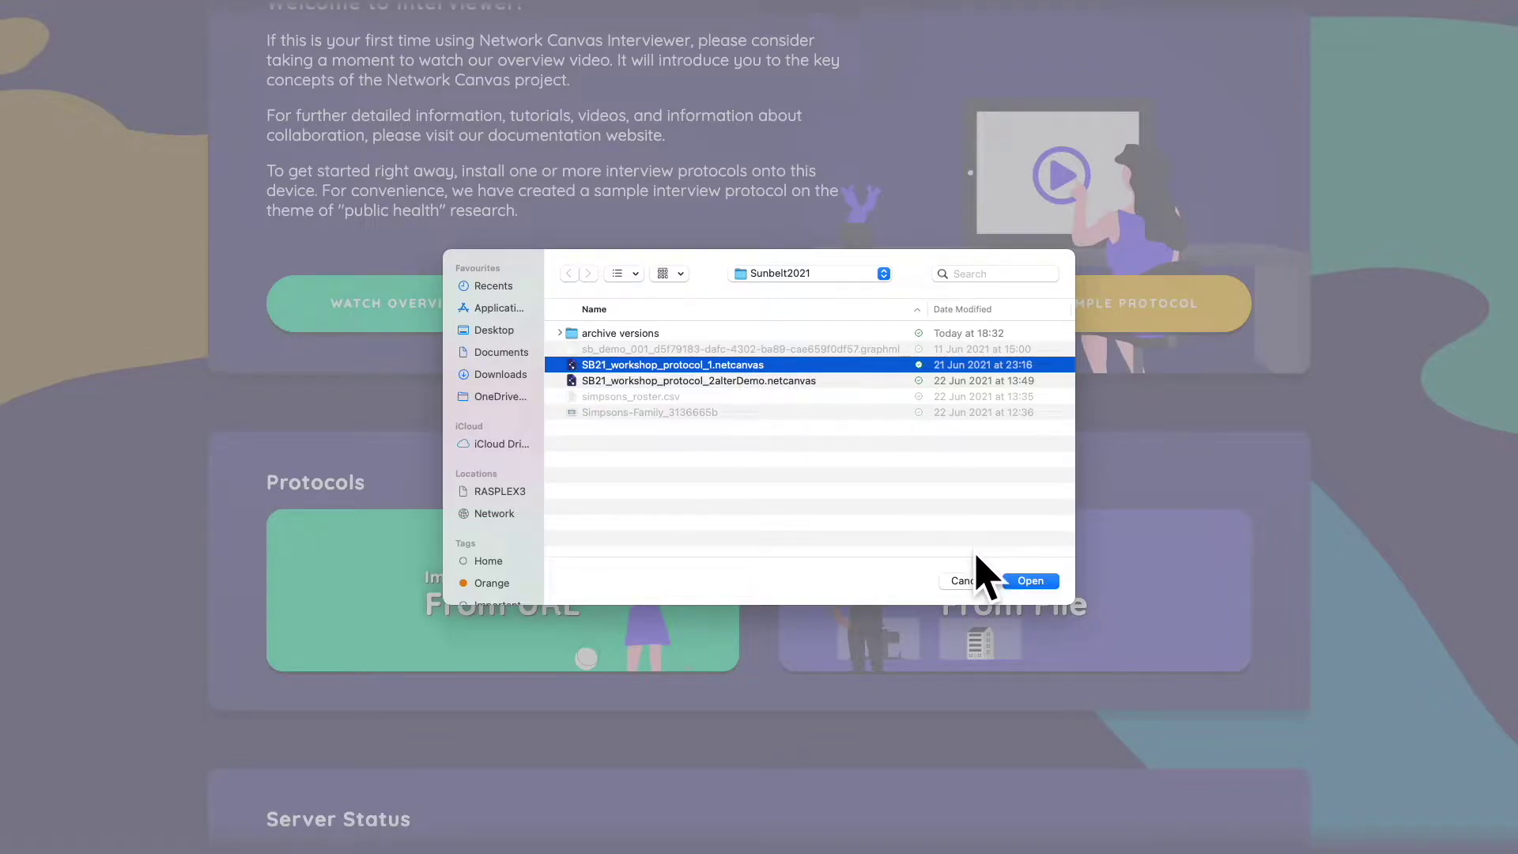
click(1032, 585)
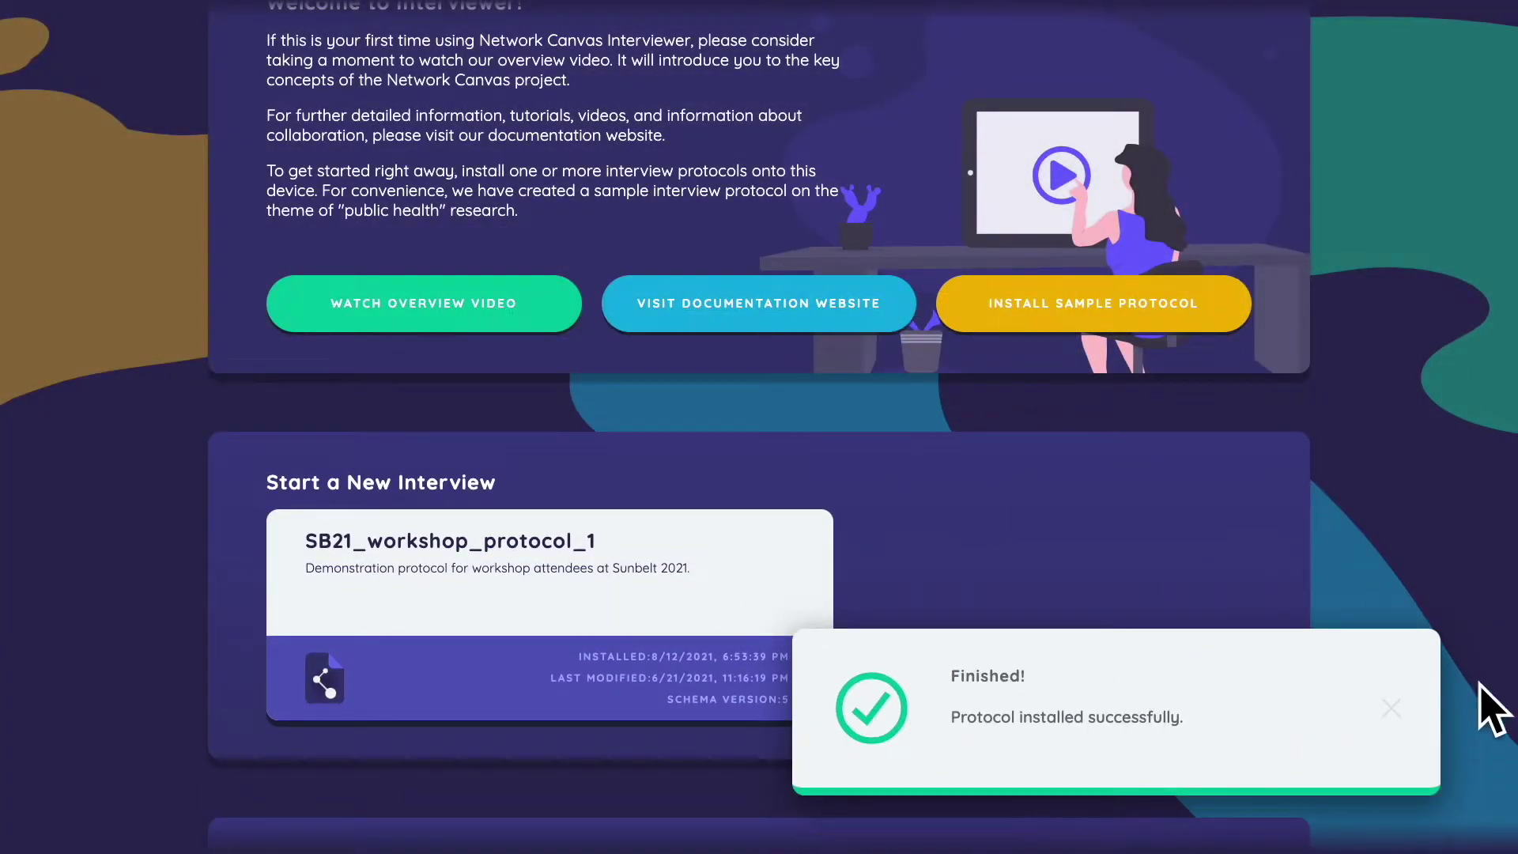
click(1391, 708)
Step: Start a new interview from SB21_workshop_protocol_1 with the case ID sb_demo_001
scroll(948, 559, down, 3)
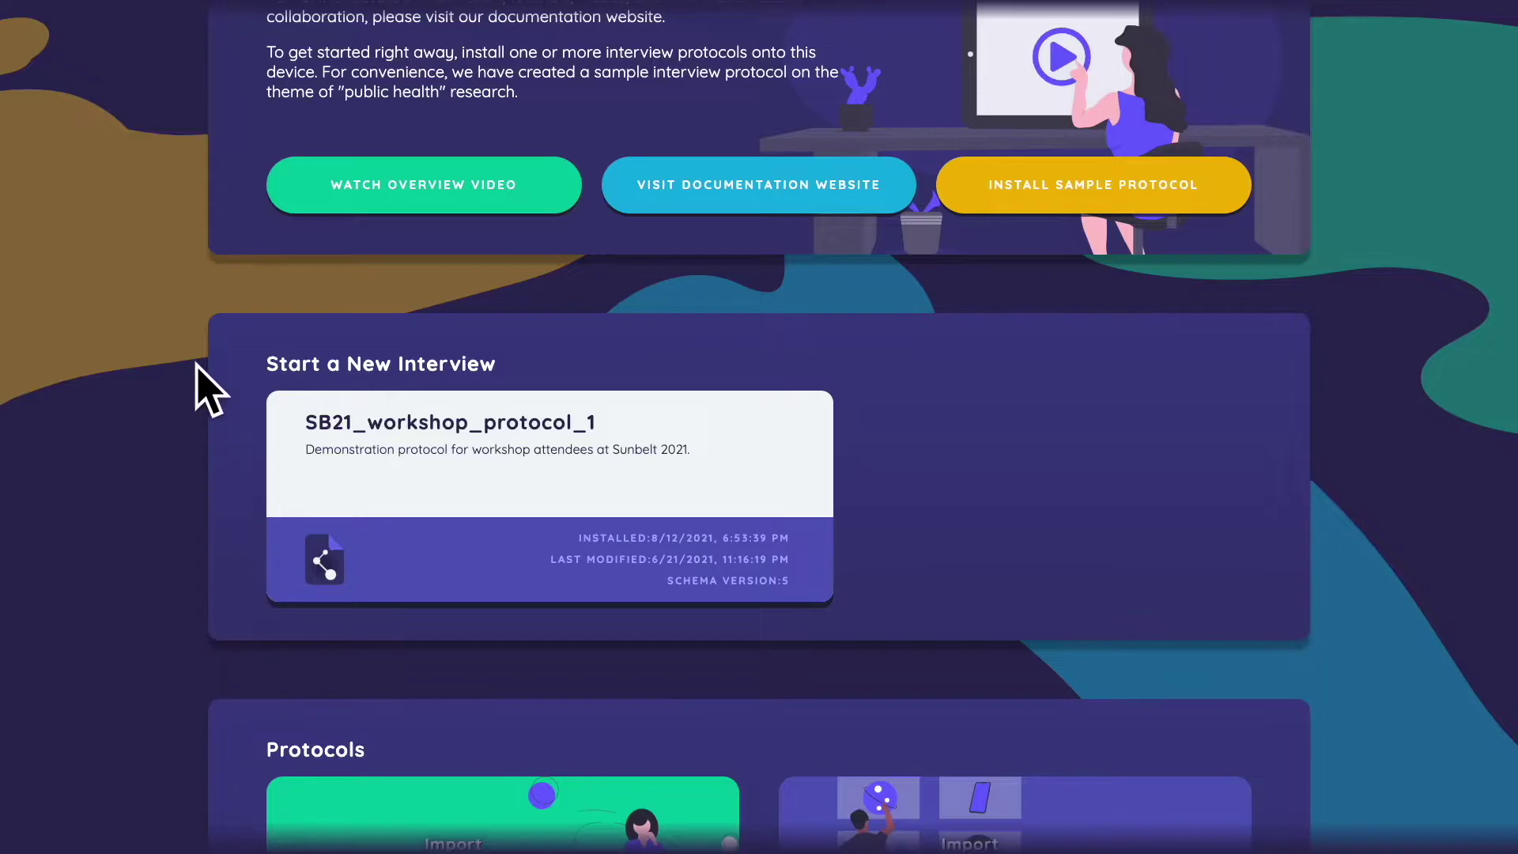
scroll(589, 356, down, 3)
scroll(589, 364, down, 10)
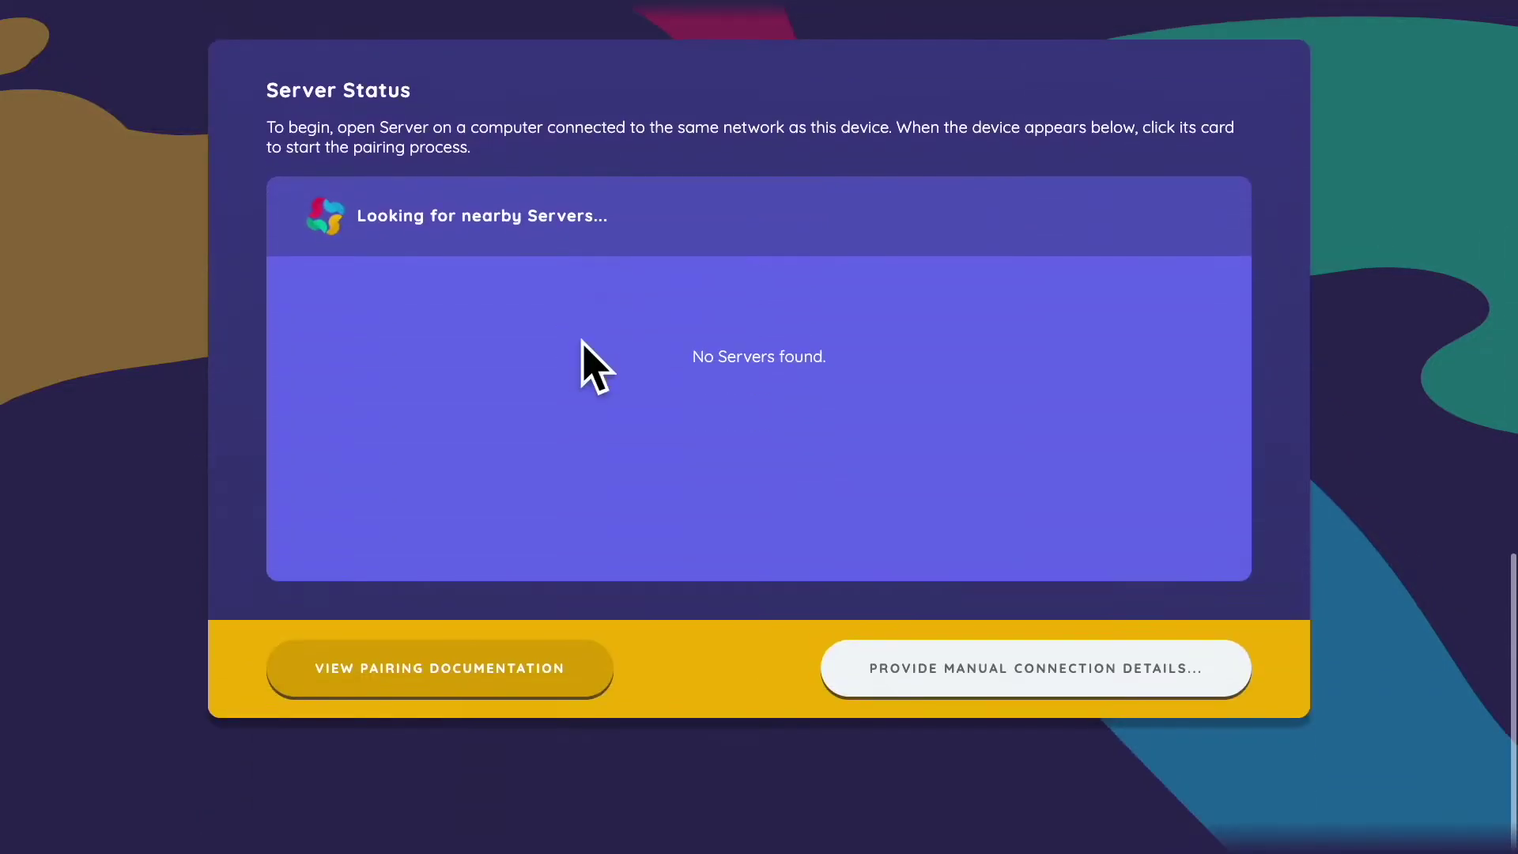
scroll(589, 364, up, 15)
scroll(583, 342, down, 10)
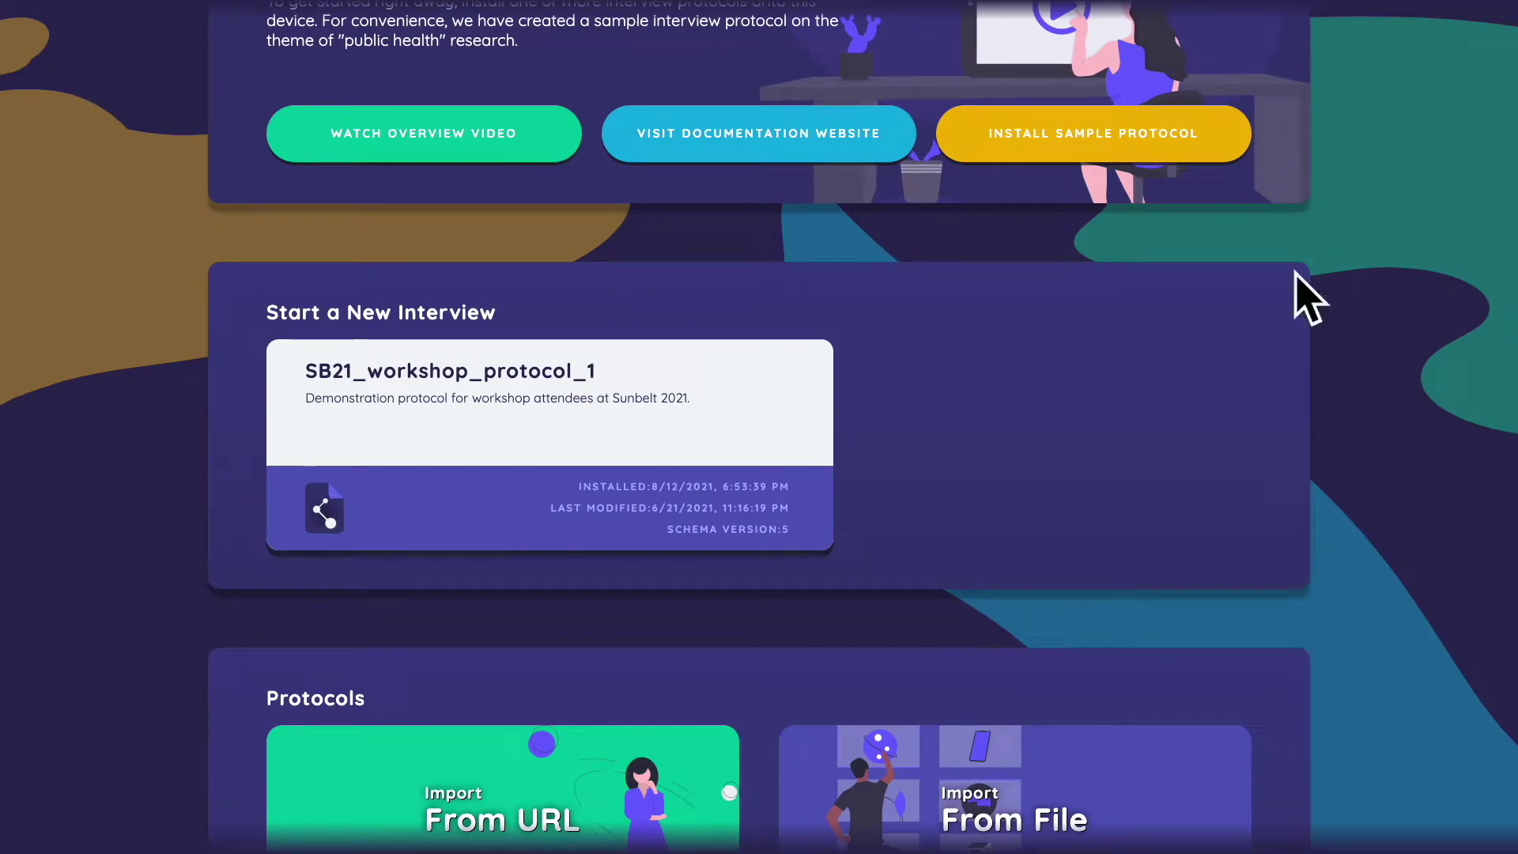
click(410, 406)
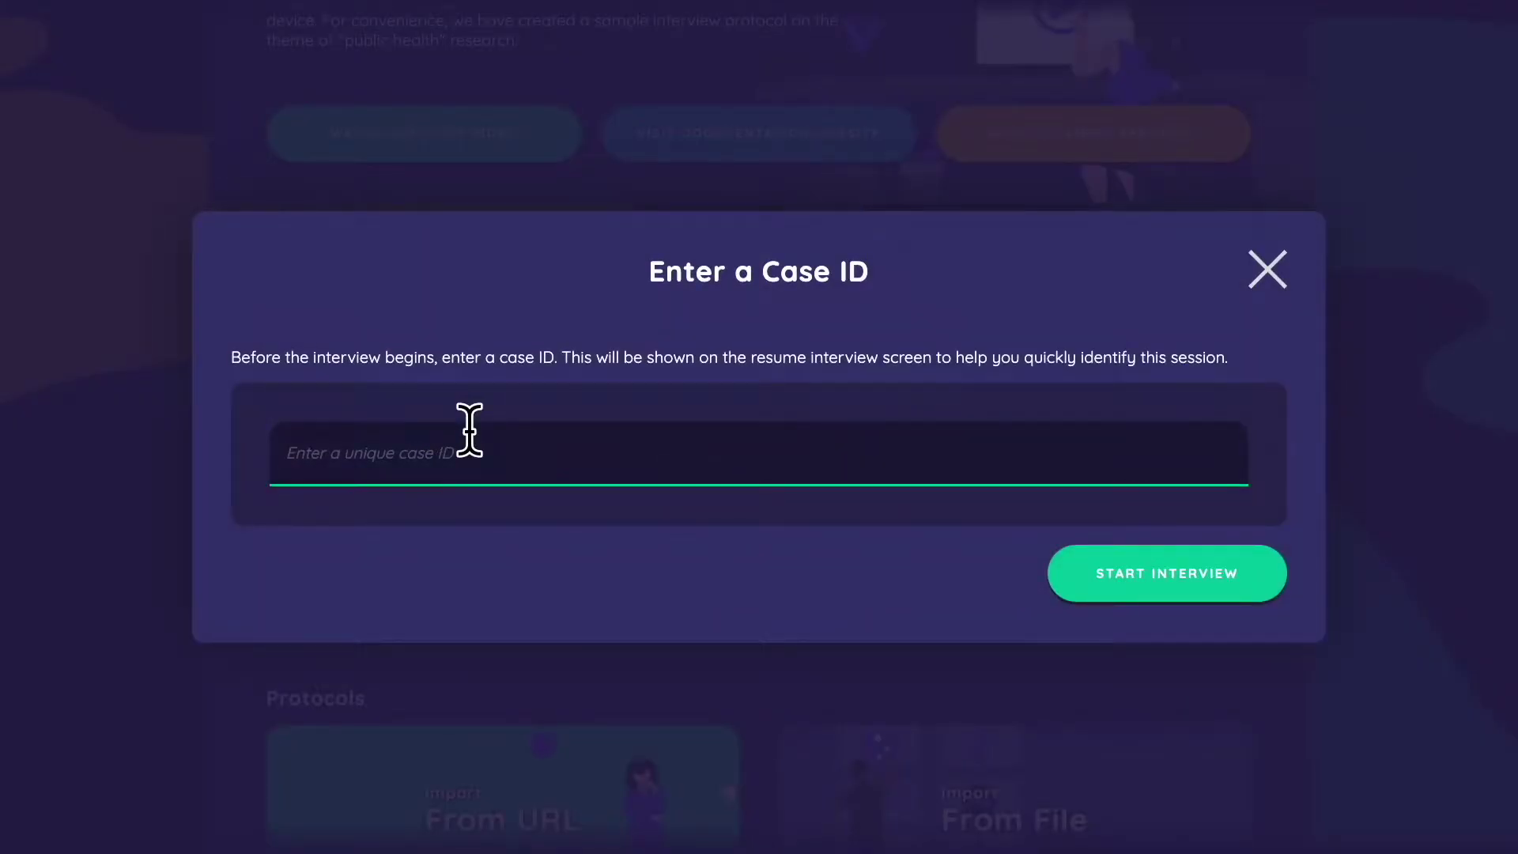
text(sb_demo_001)
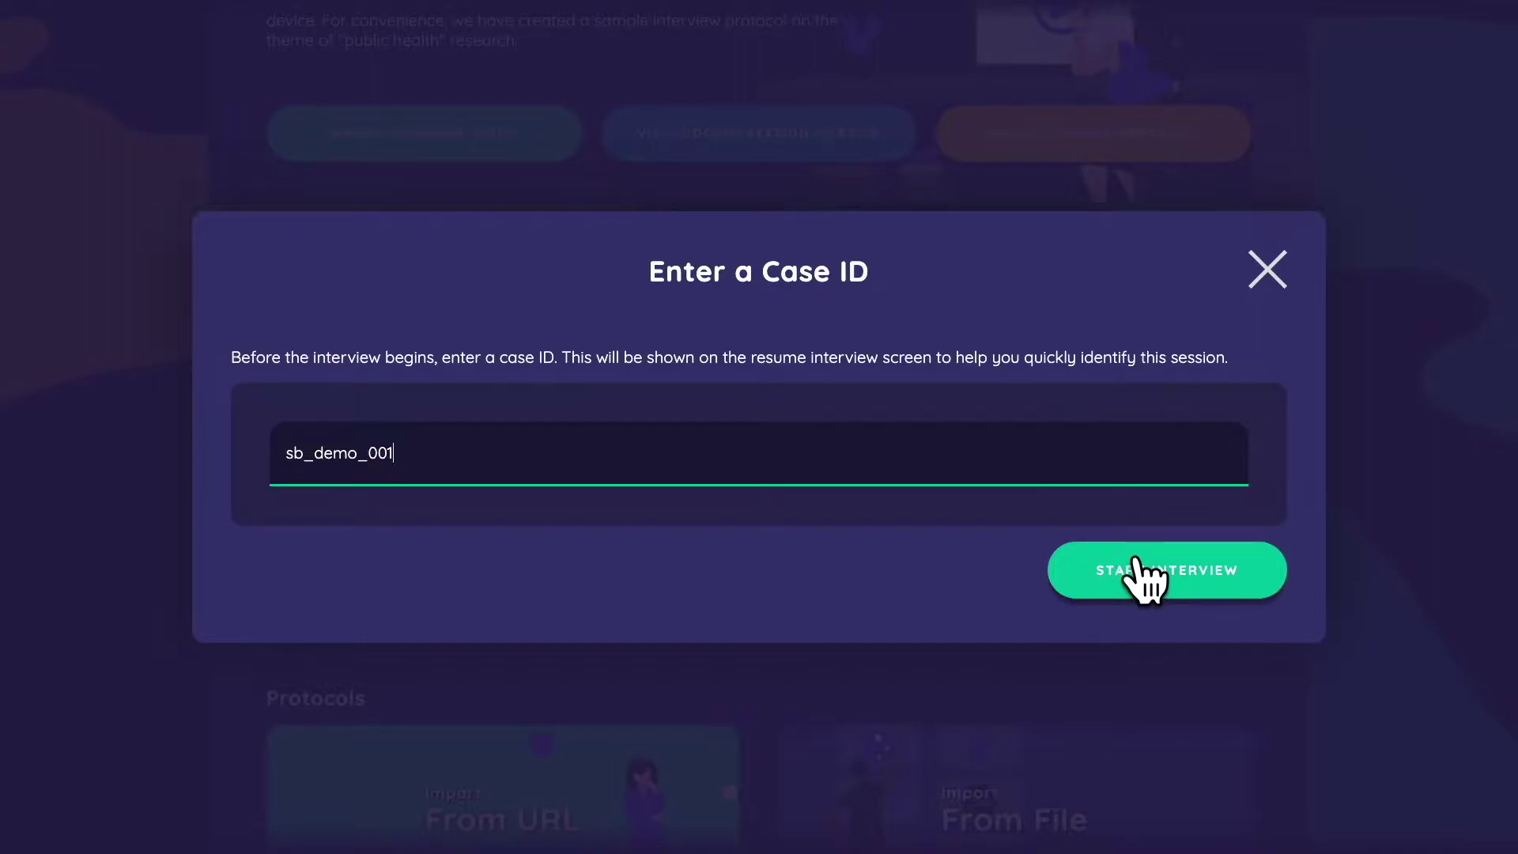
click(1177, 581)
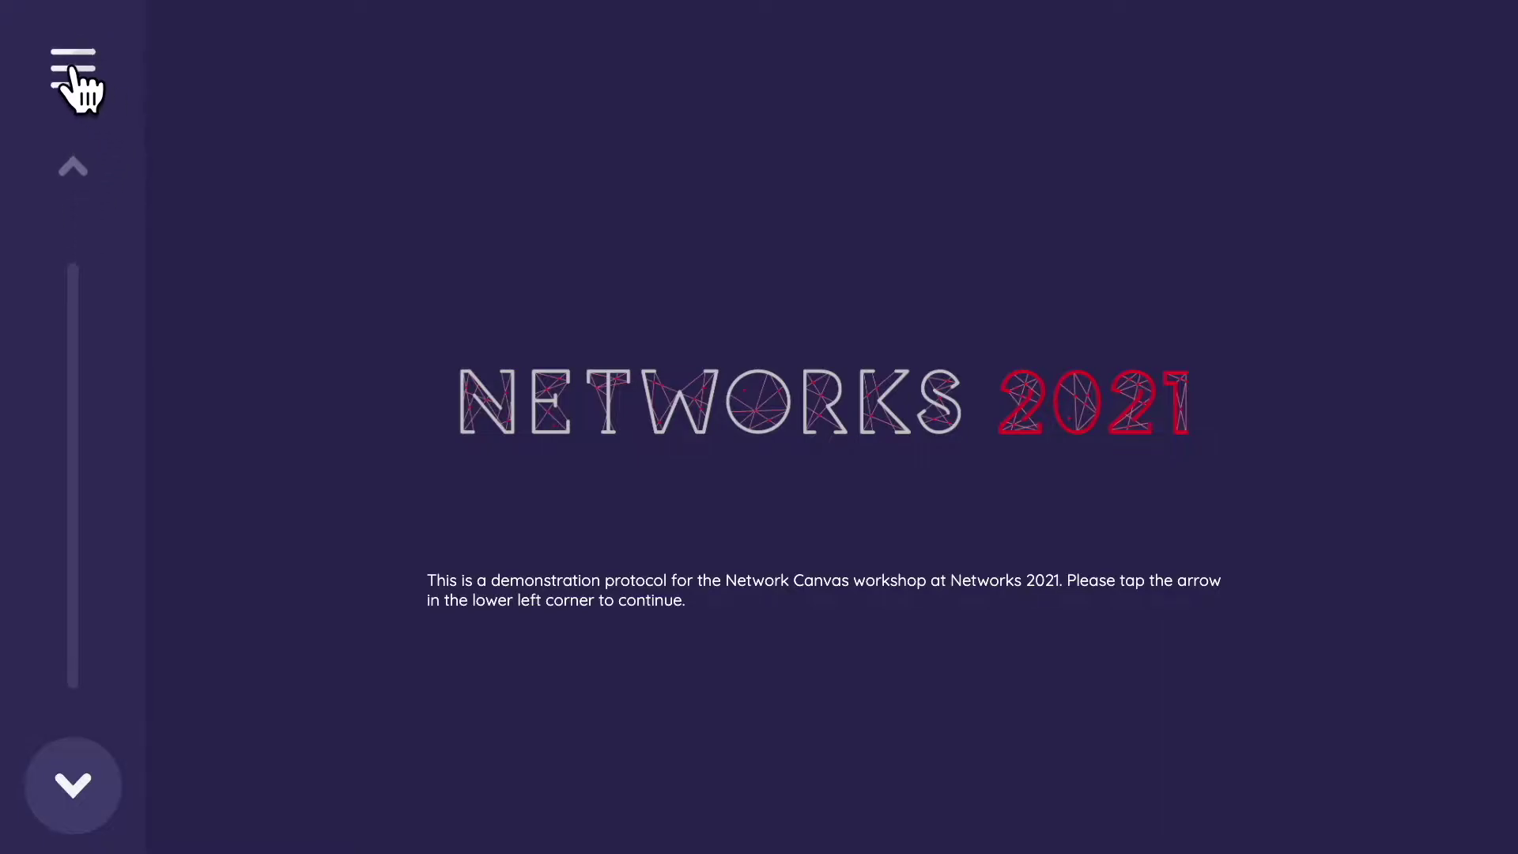
Step: Advance to the interview's second screen and go back to the introduction
click(74, 174)
click(68, 788)
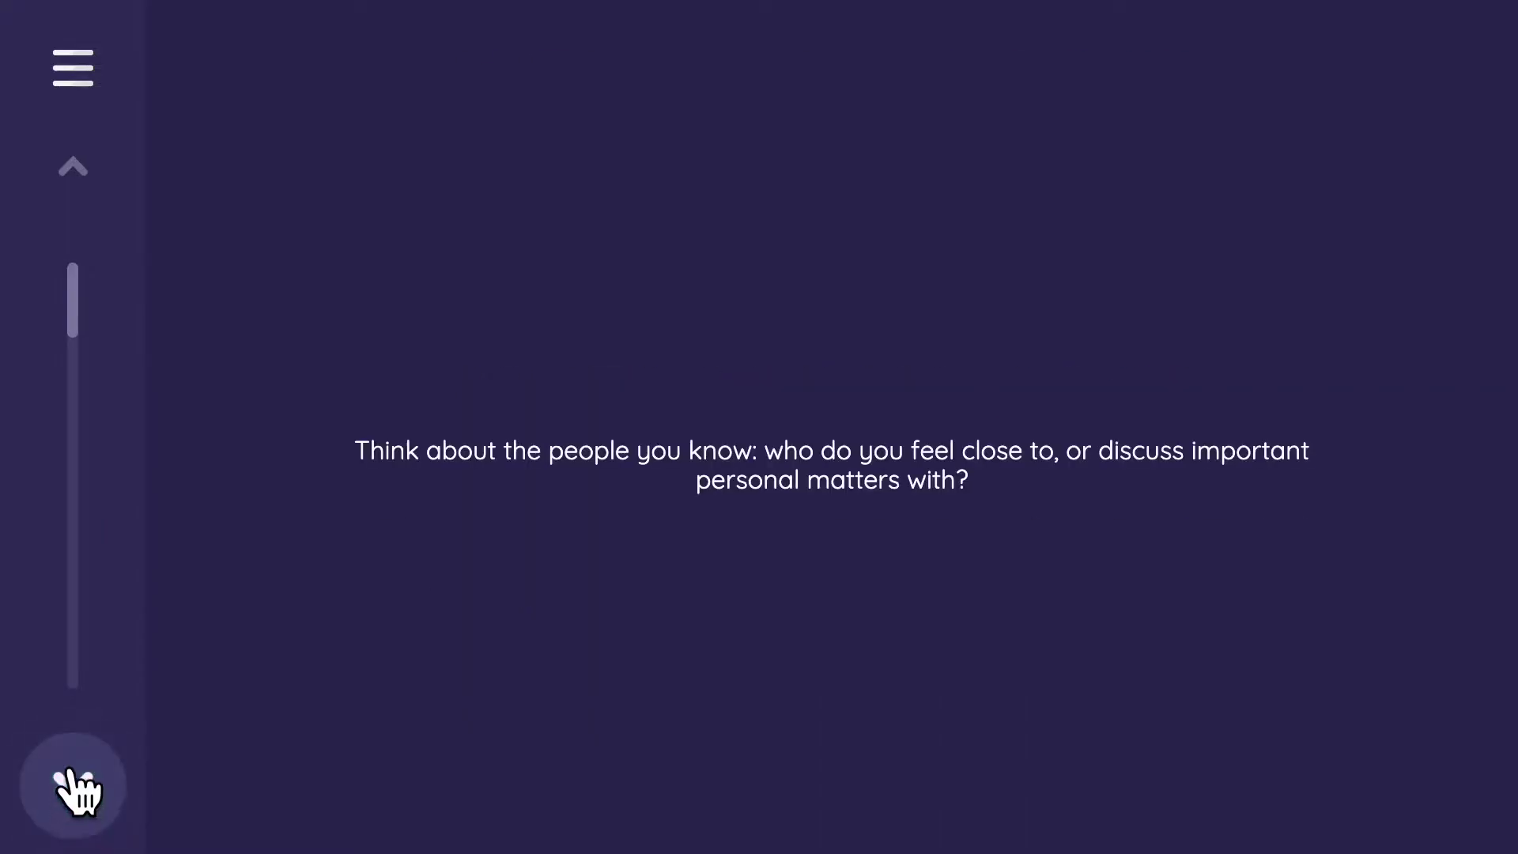
click(80, 169)
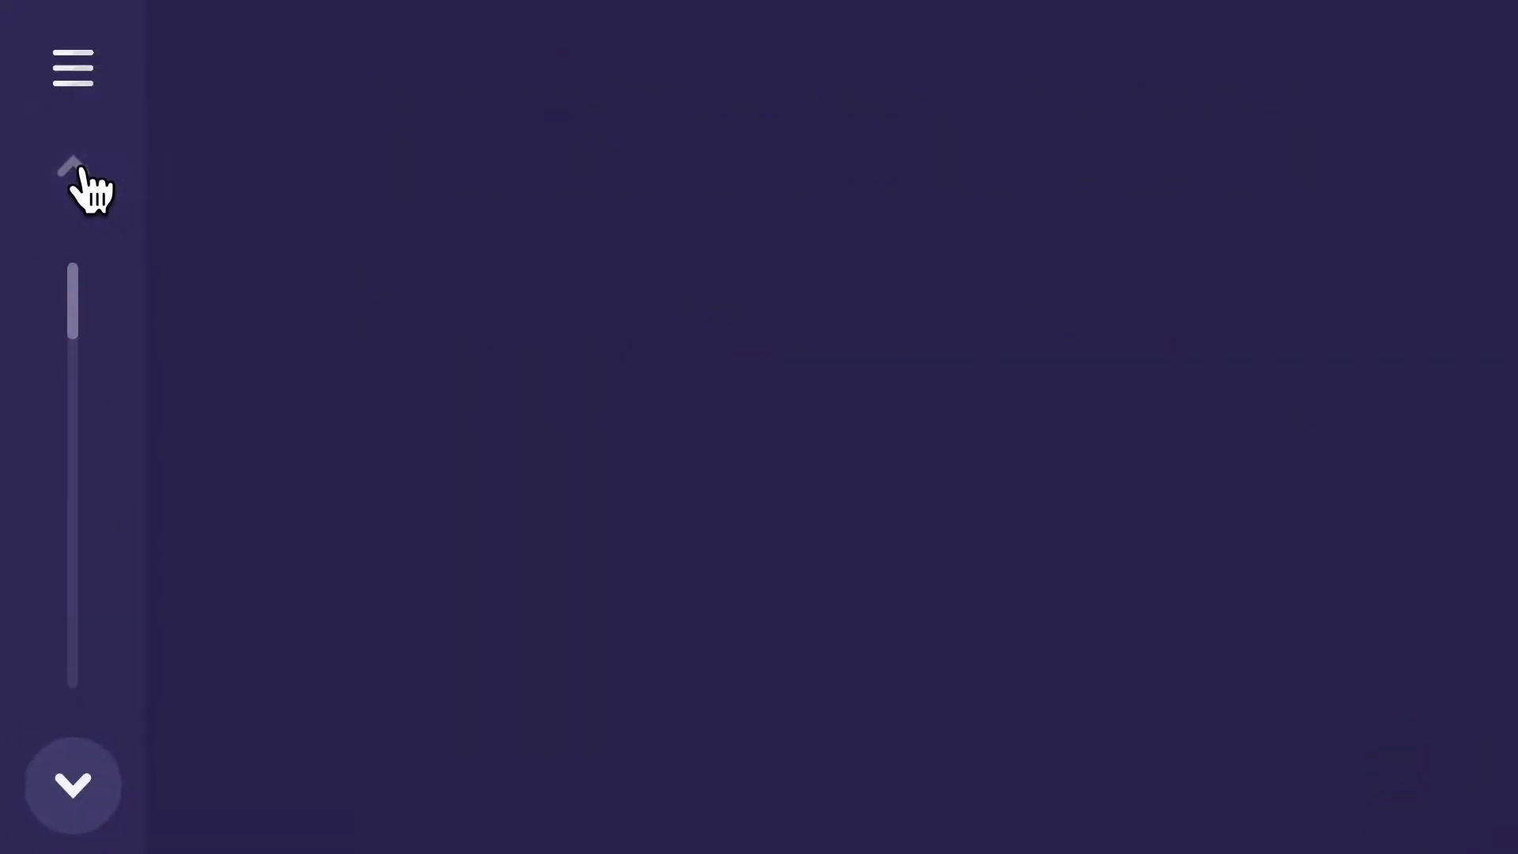
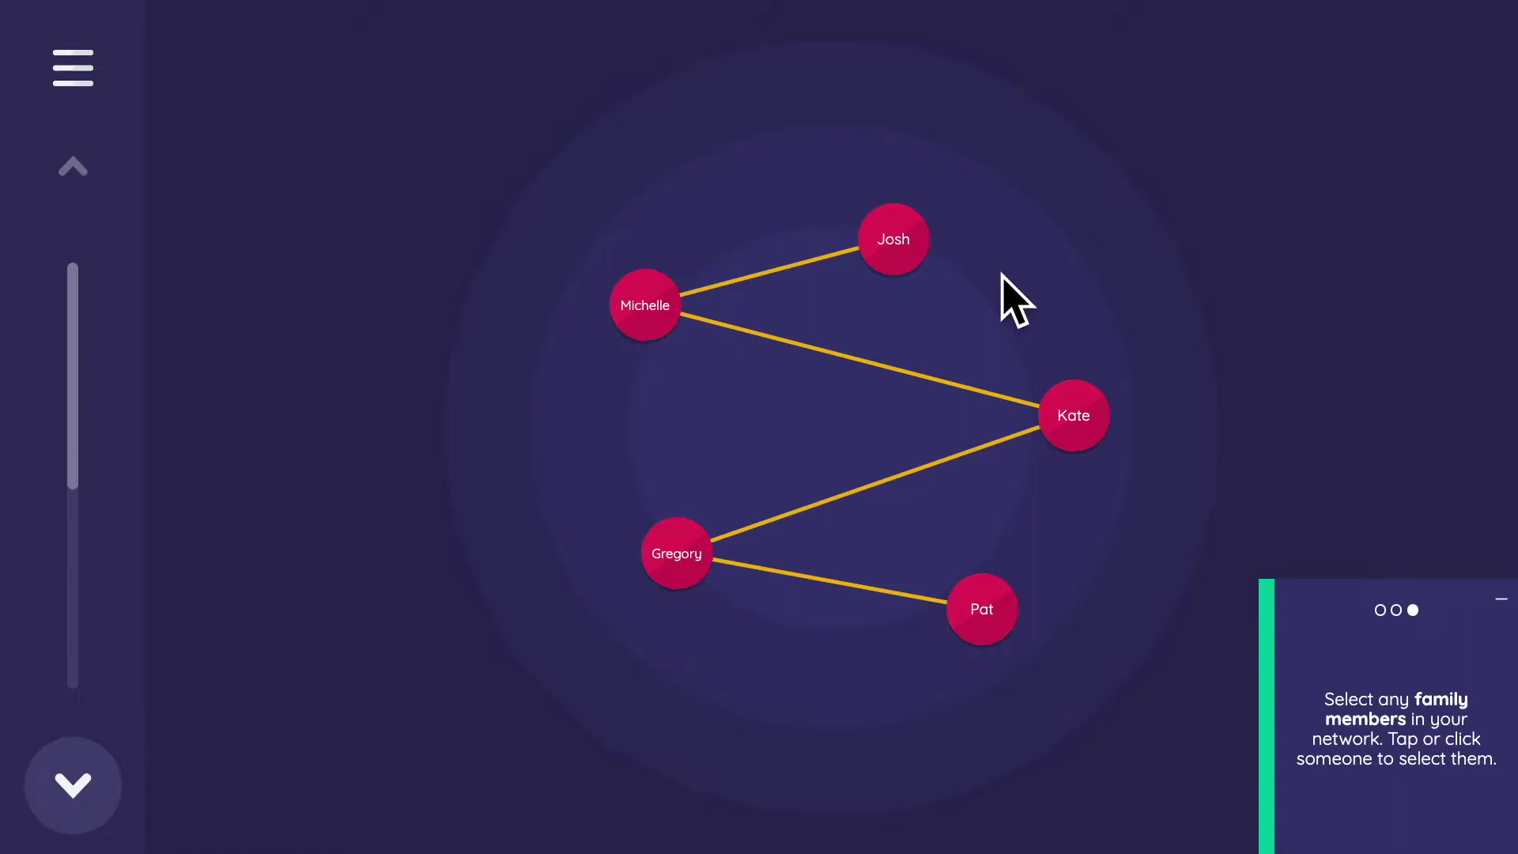
Step: Select all five people in the network as family members and continue to the communication frequency question
click(892, 235)
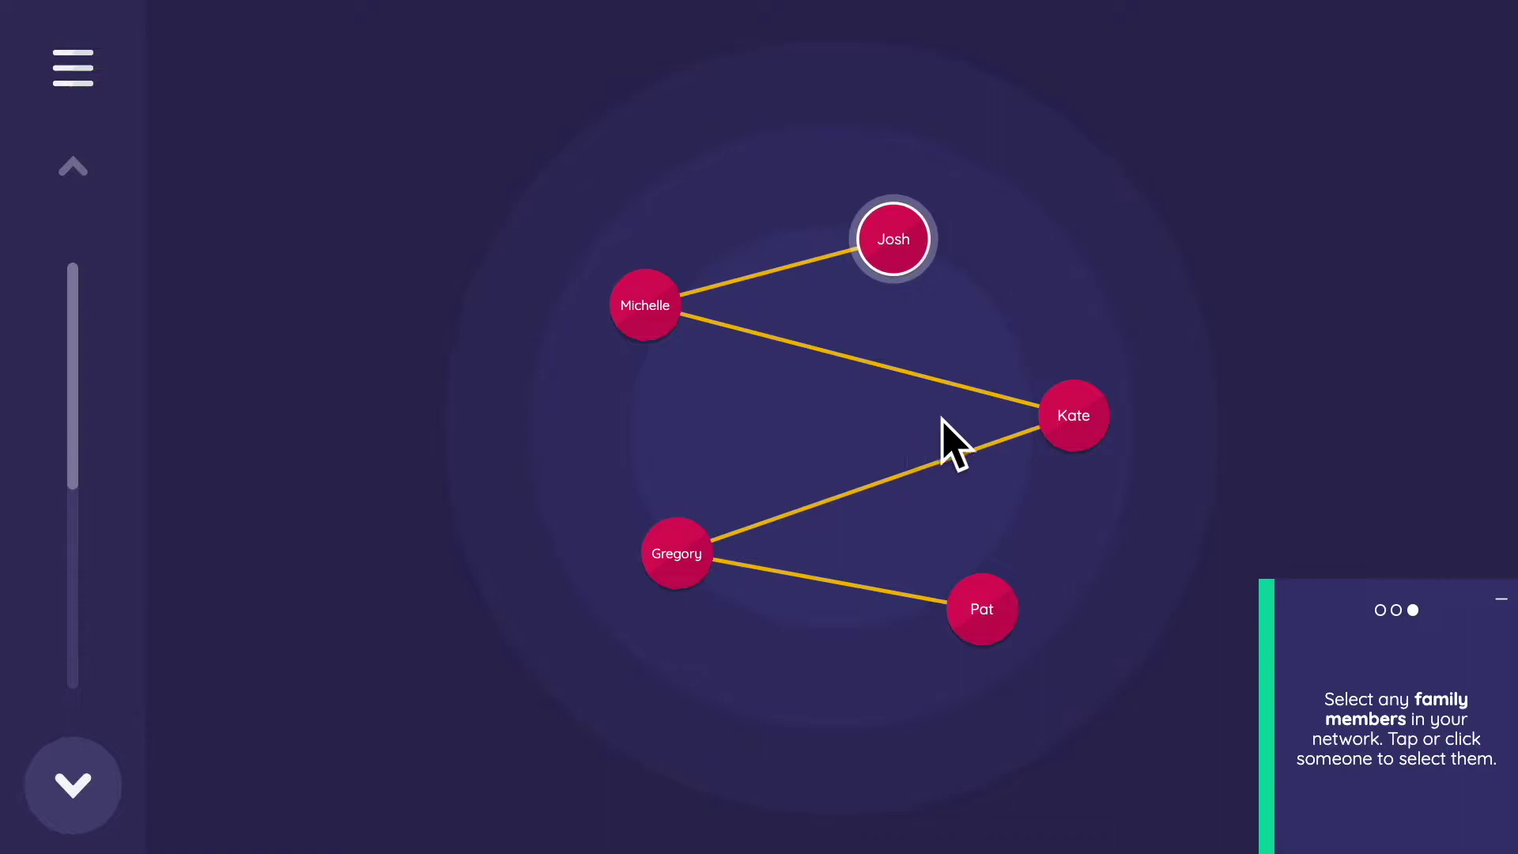
click(1057, 414)
click(654, 305)
click(671, 569)
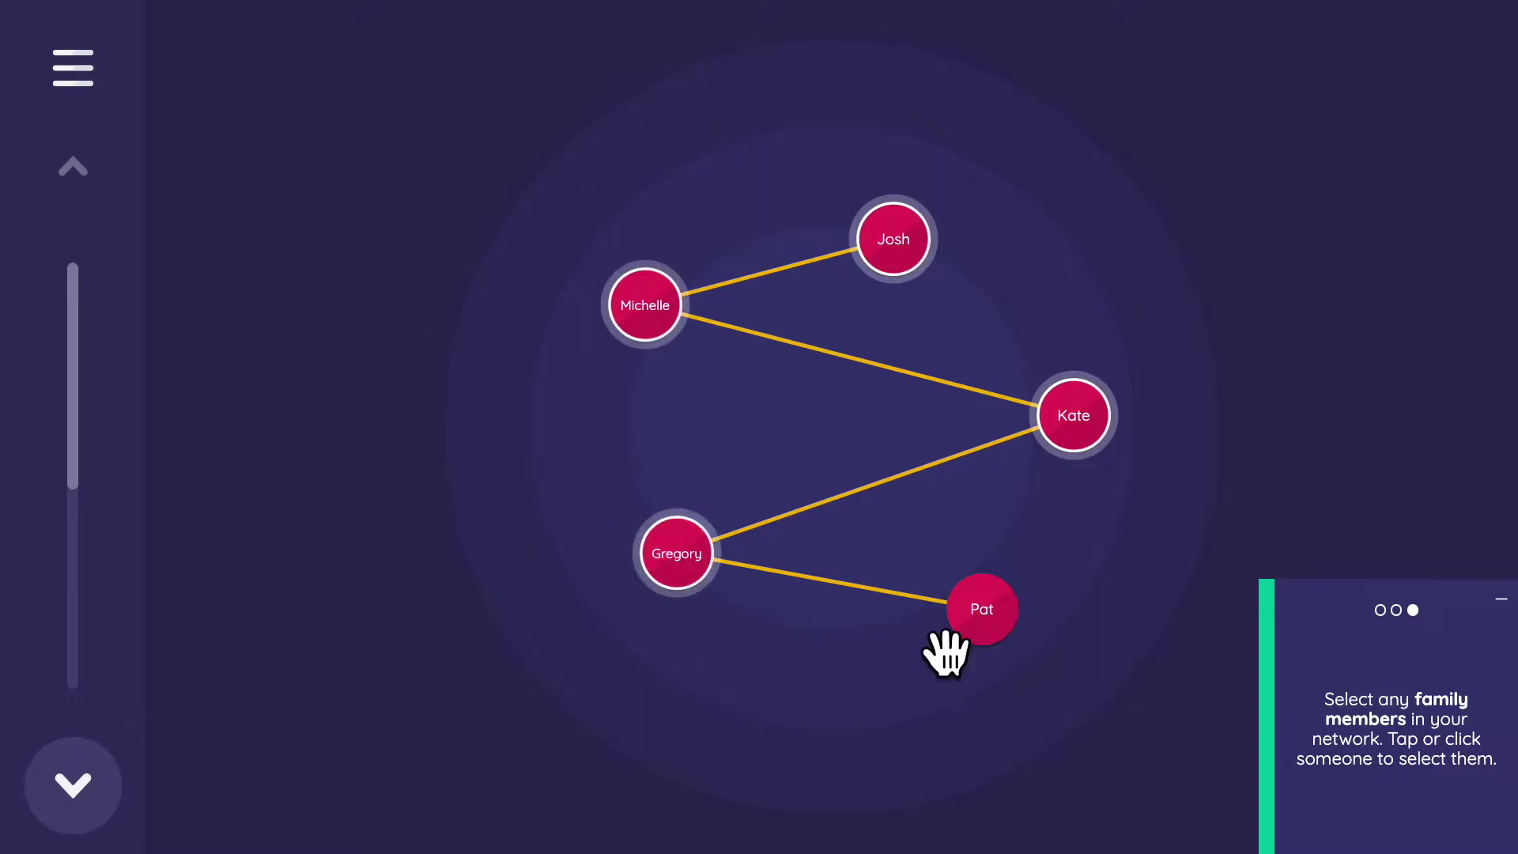
click(983, 610)
click(988, 607)
click(985, 603)
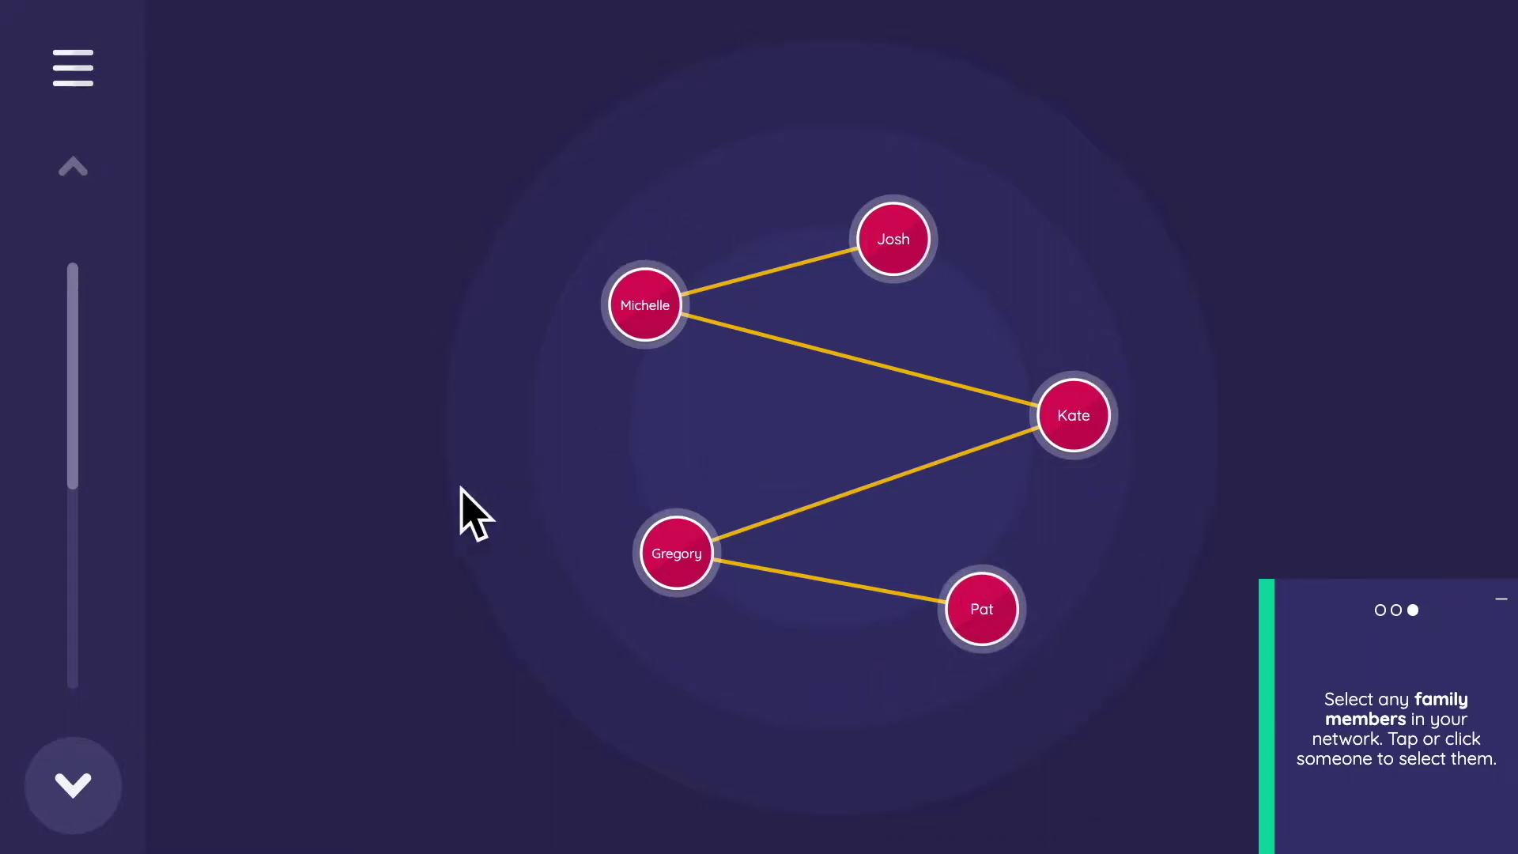
click(61, 771)
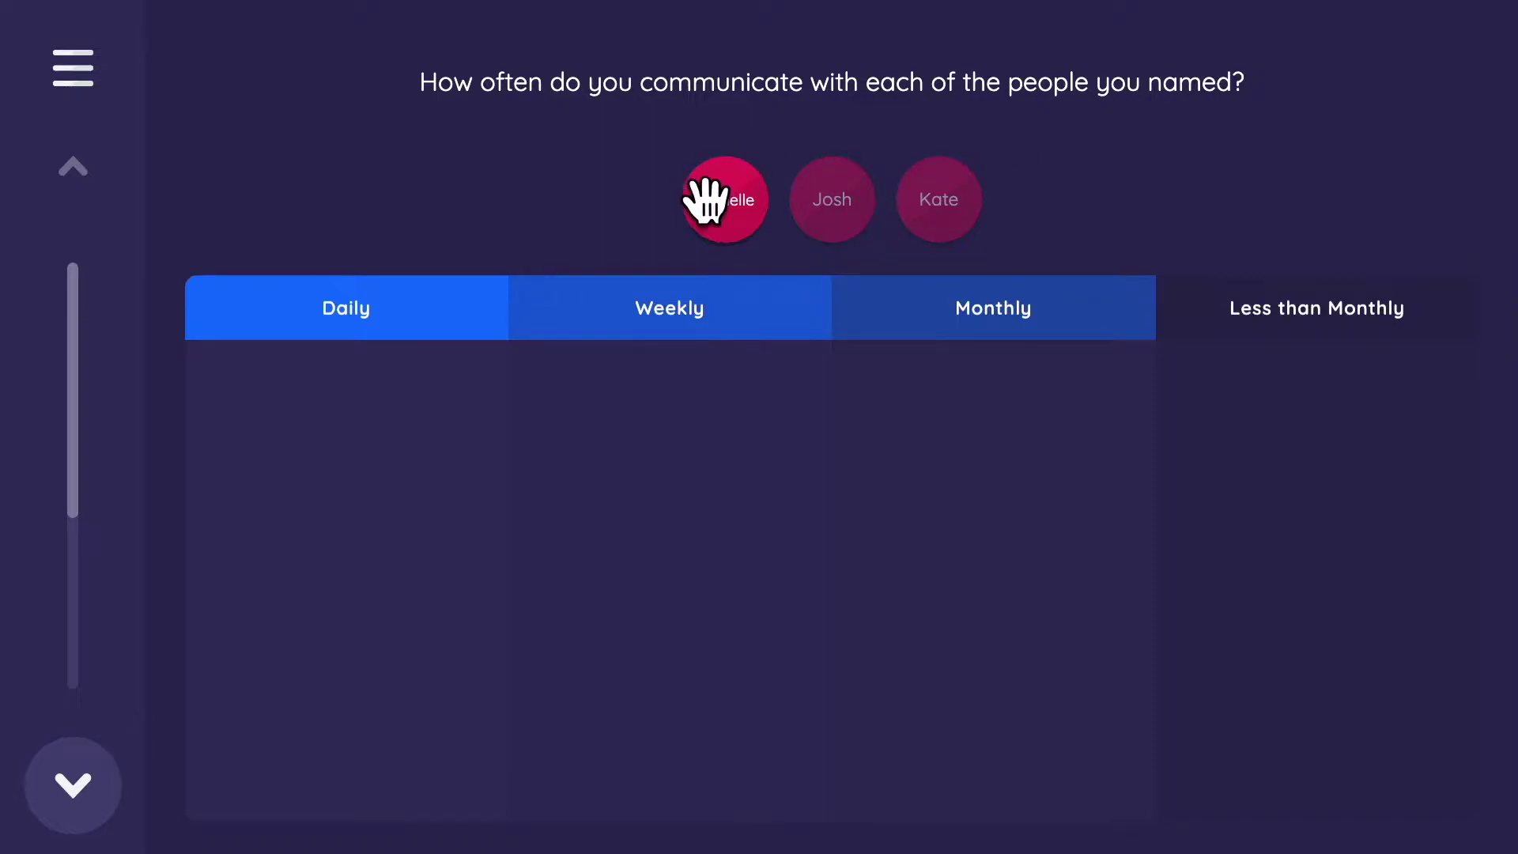
Step: Sort all five people into the Weekly communication category and continue to the About You form
drag(722, 195, 660, 529)
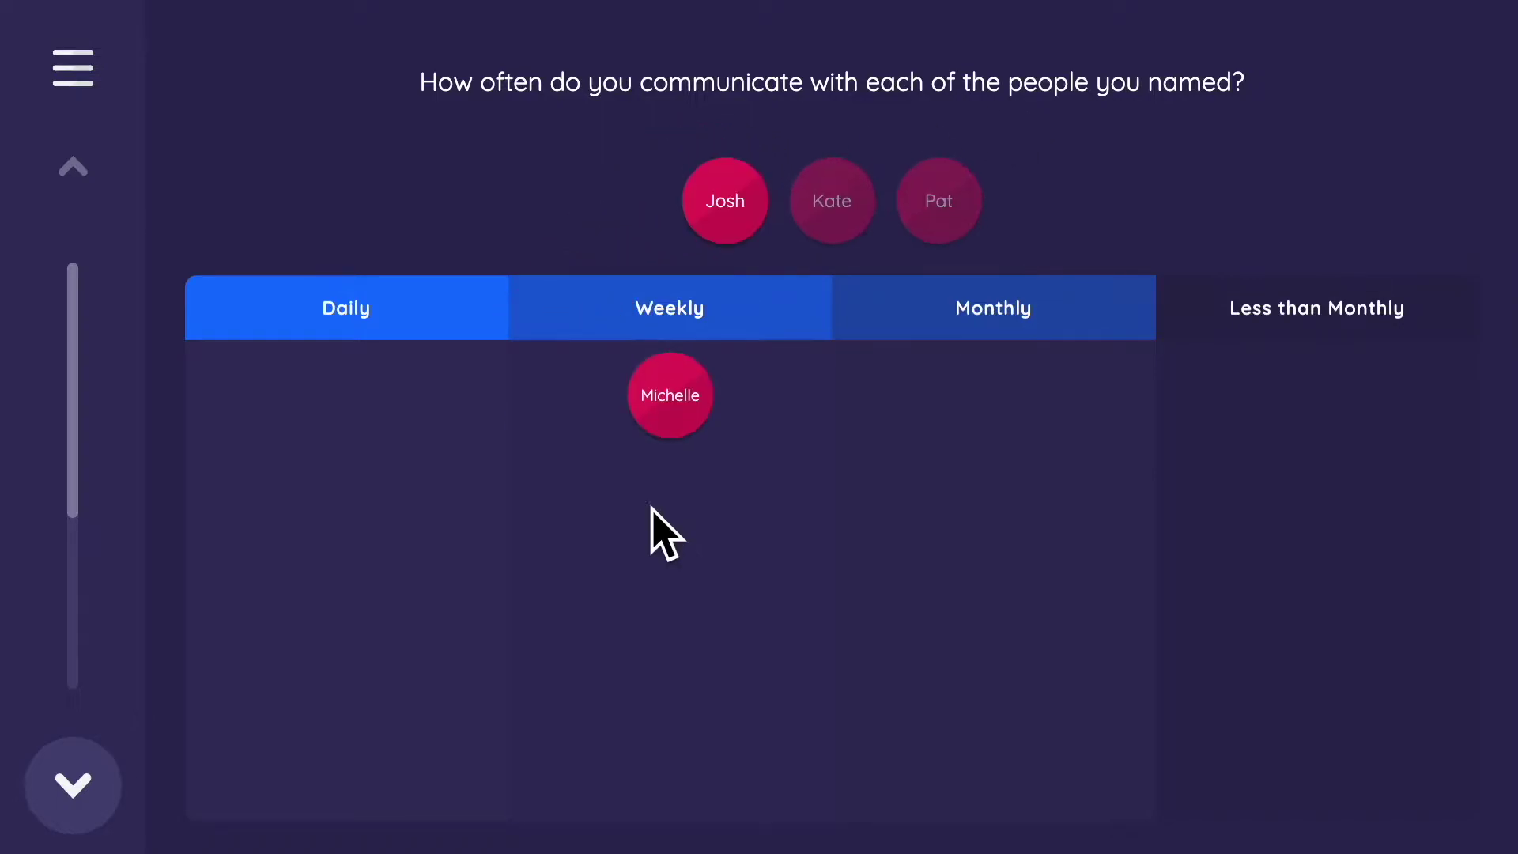
drag(705, 216, 738, 450)
drag(715, 203, 731, 625)
drag(778, 189, 671, 514)
drag(808, 251, 771, 510)
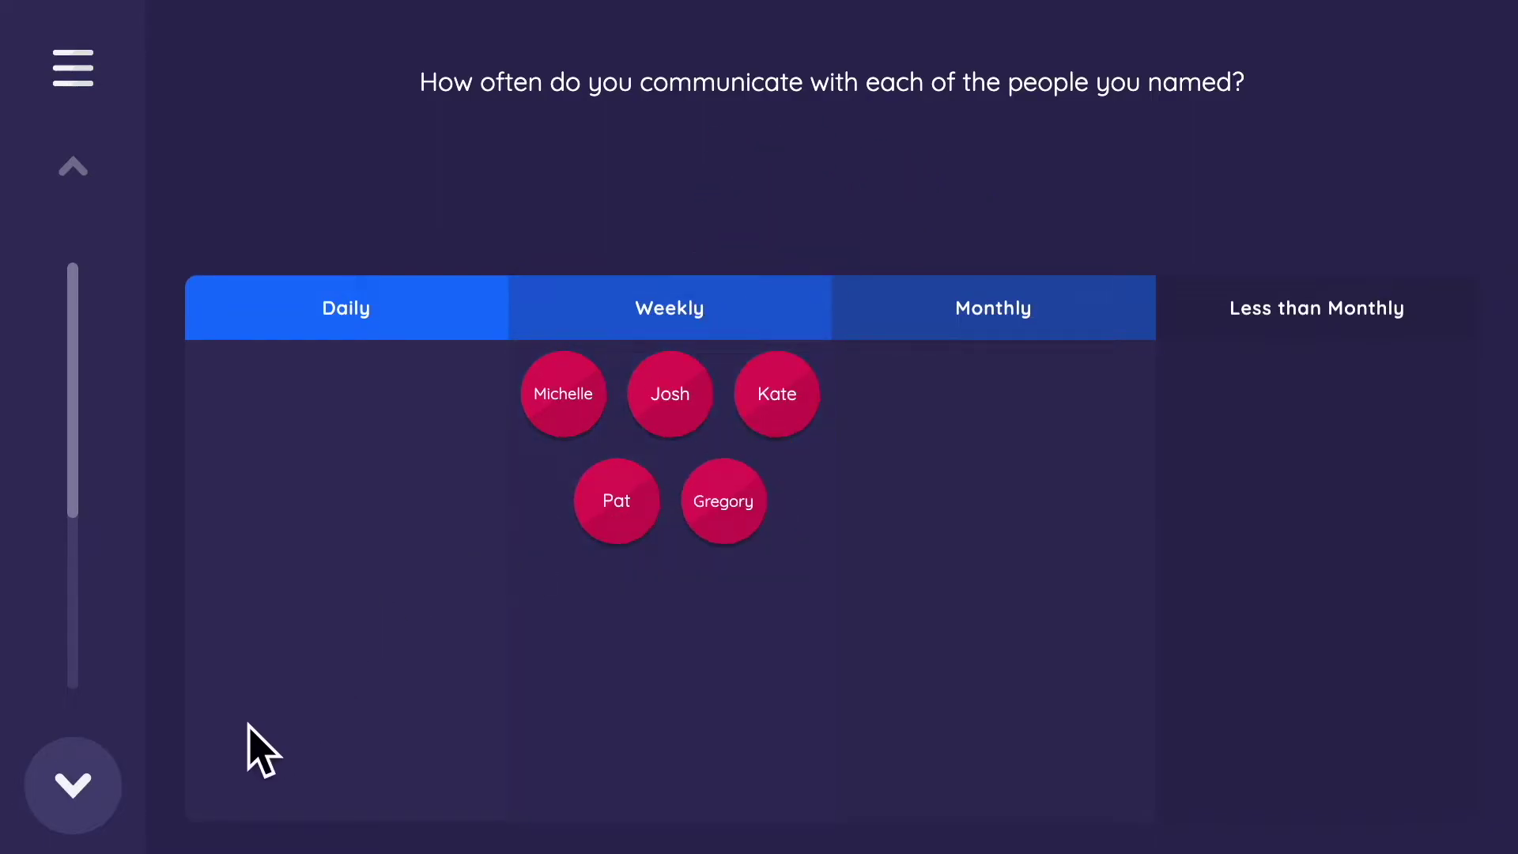
click(74, 790)
click(75, 791)
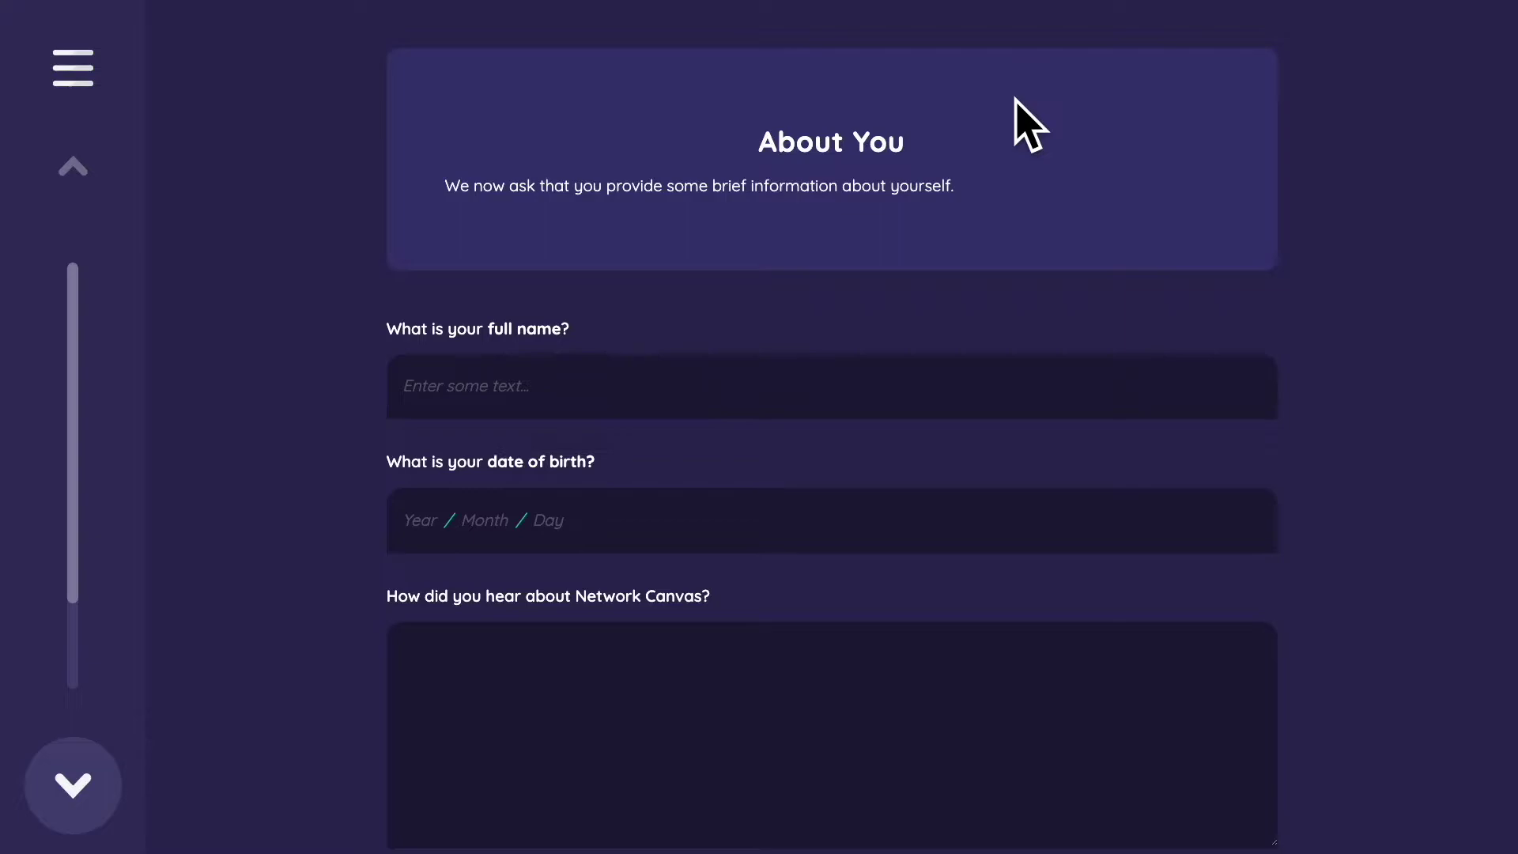
Step: Go back one screen, return to the About You form and enter the participant's full name
click(69, 176)
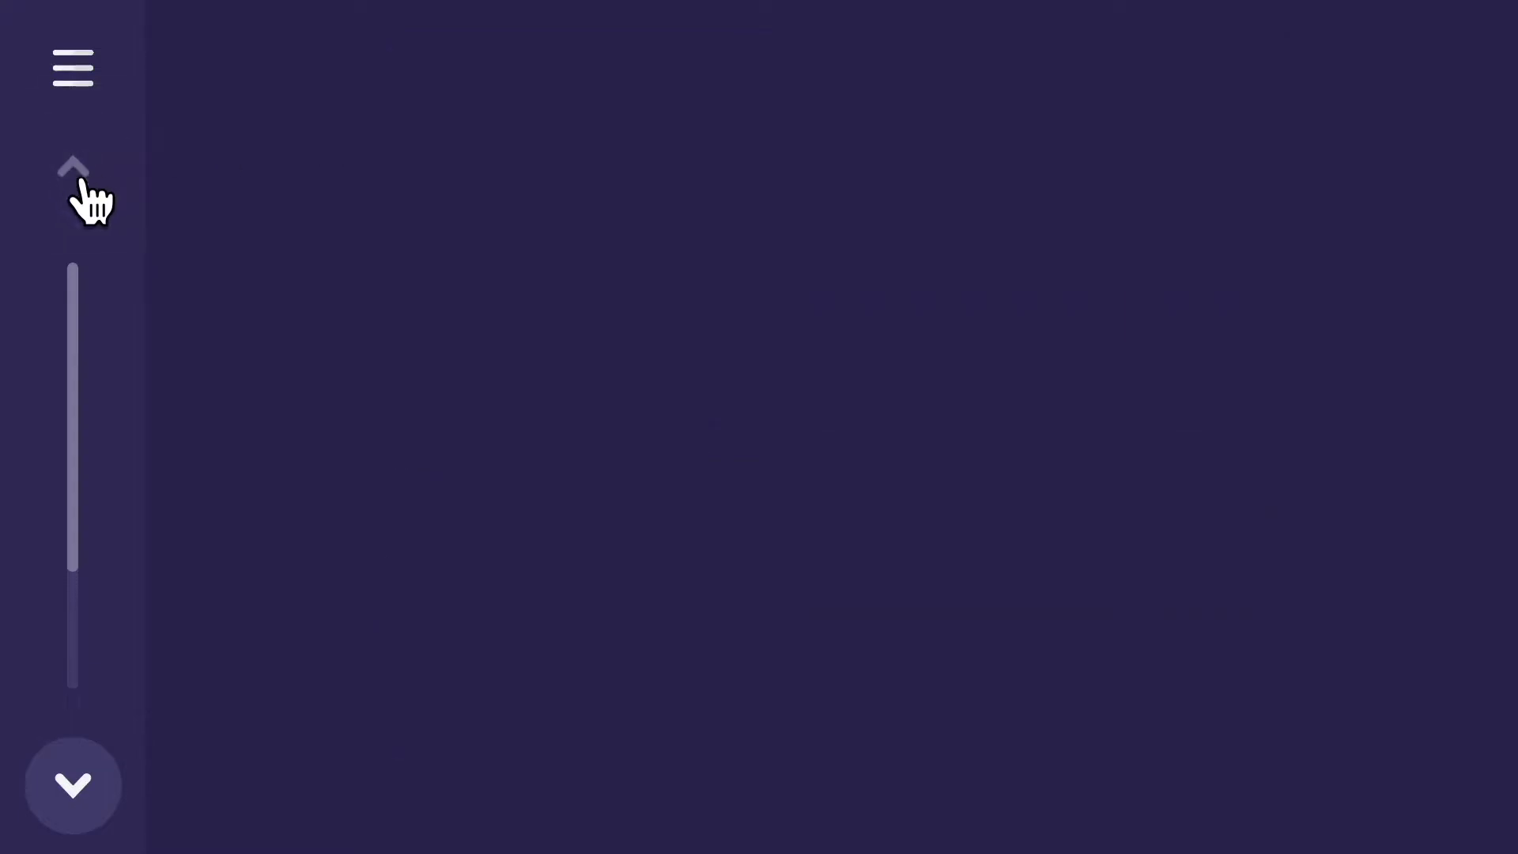
click(71, 787)
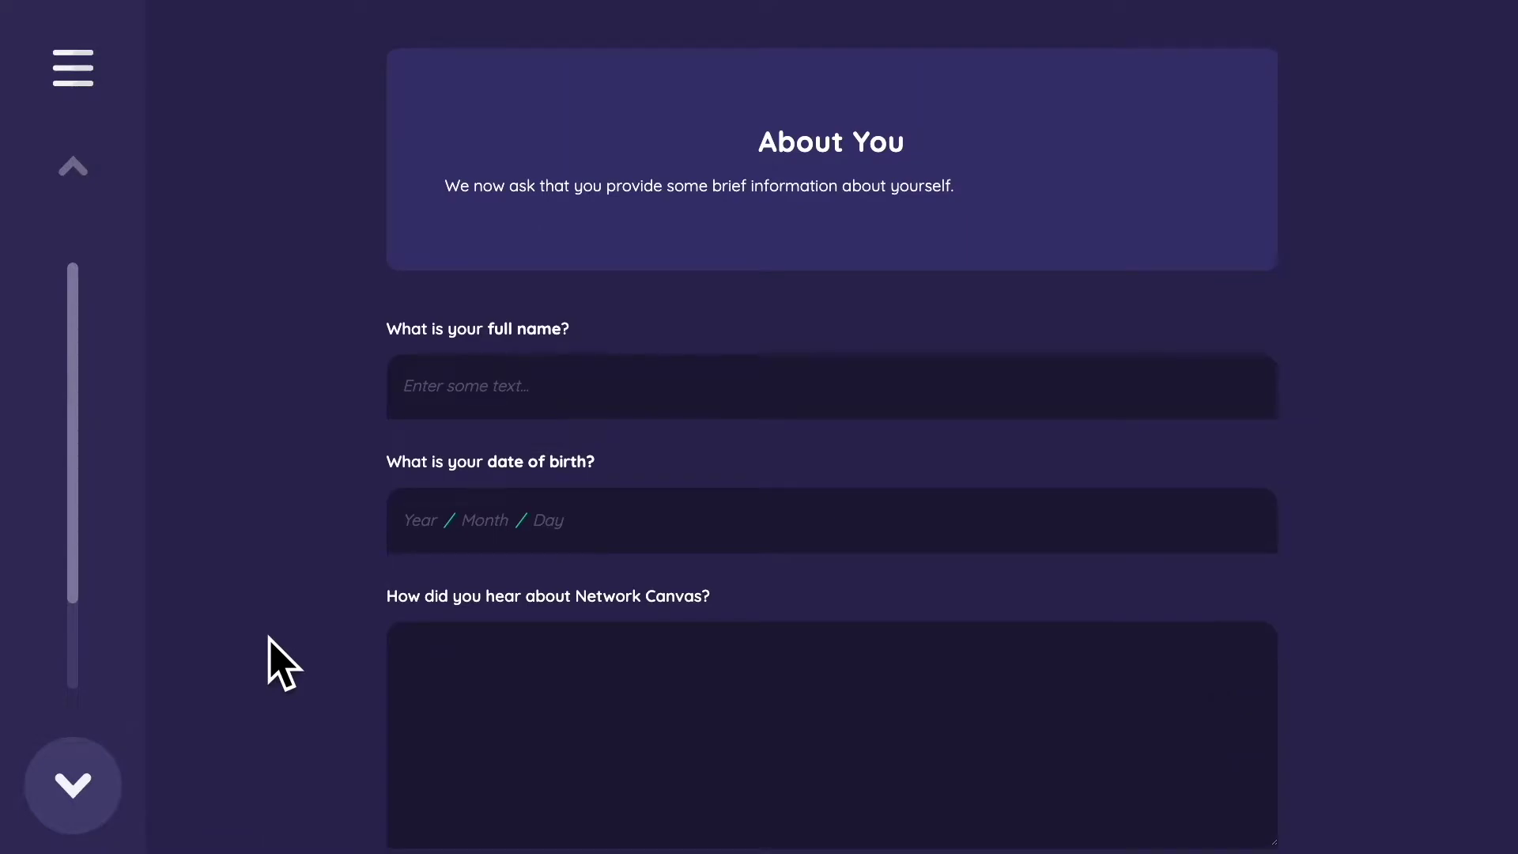
click(618, 393)
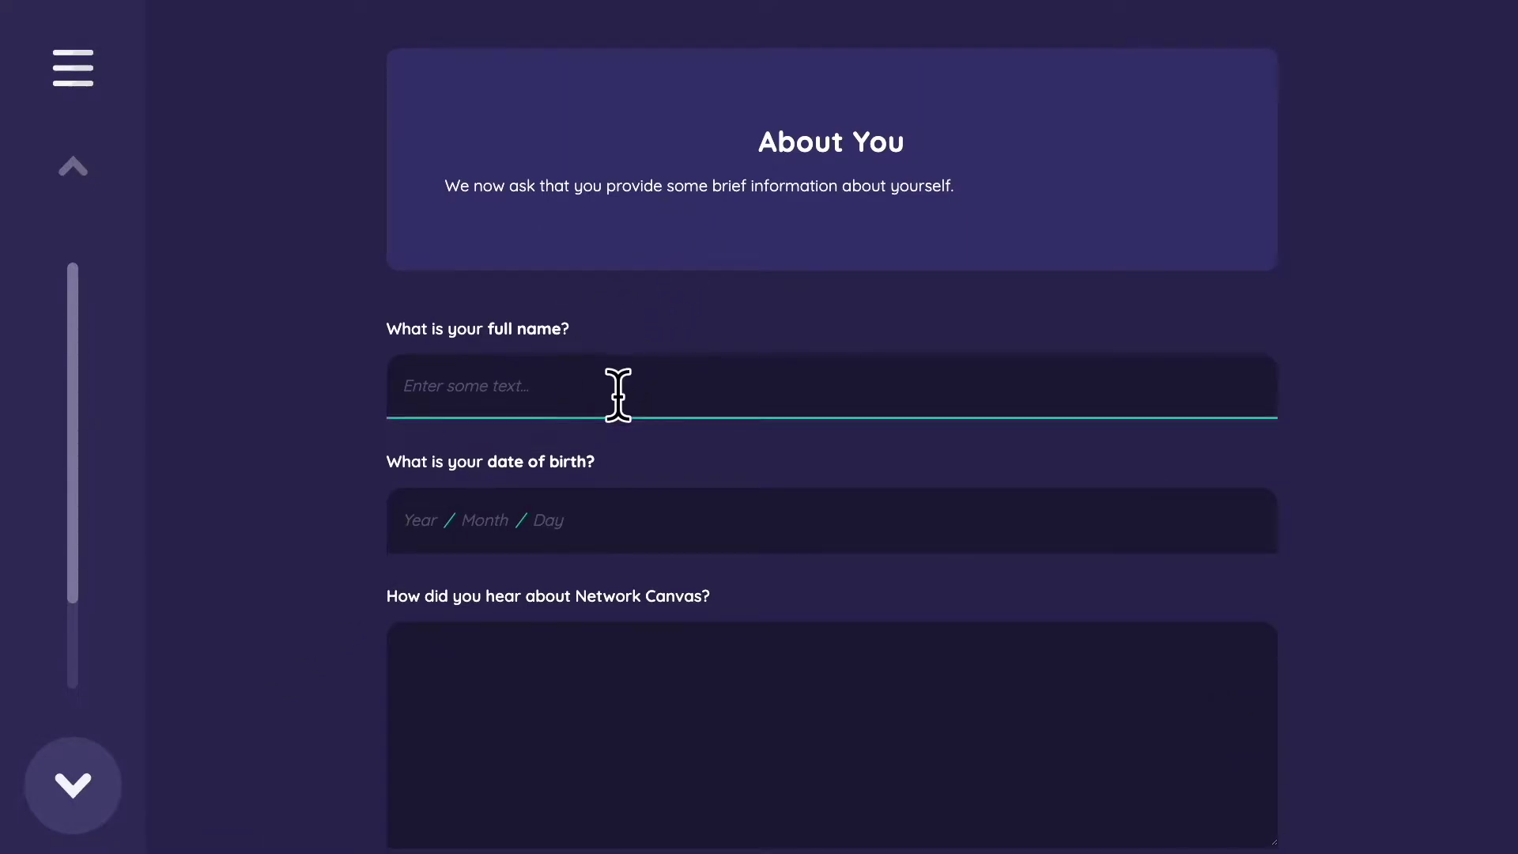
text(Bernie Hogan)
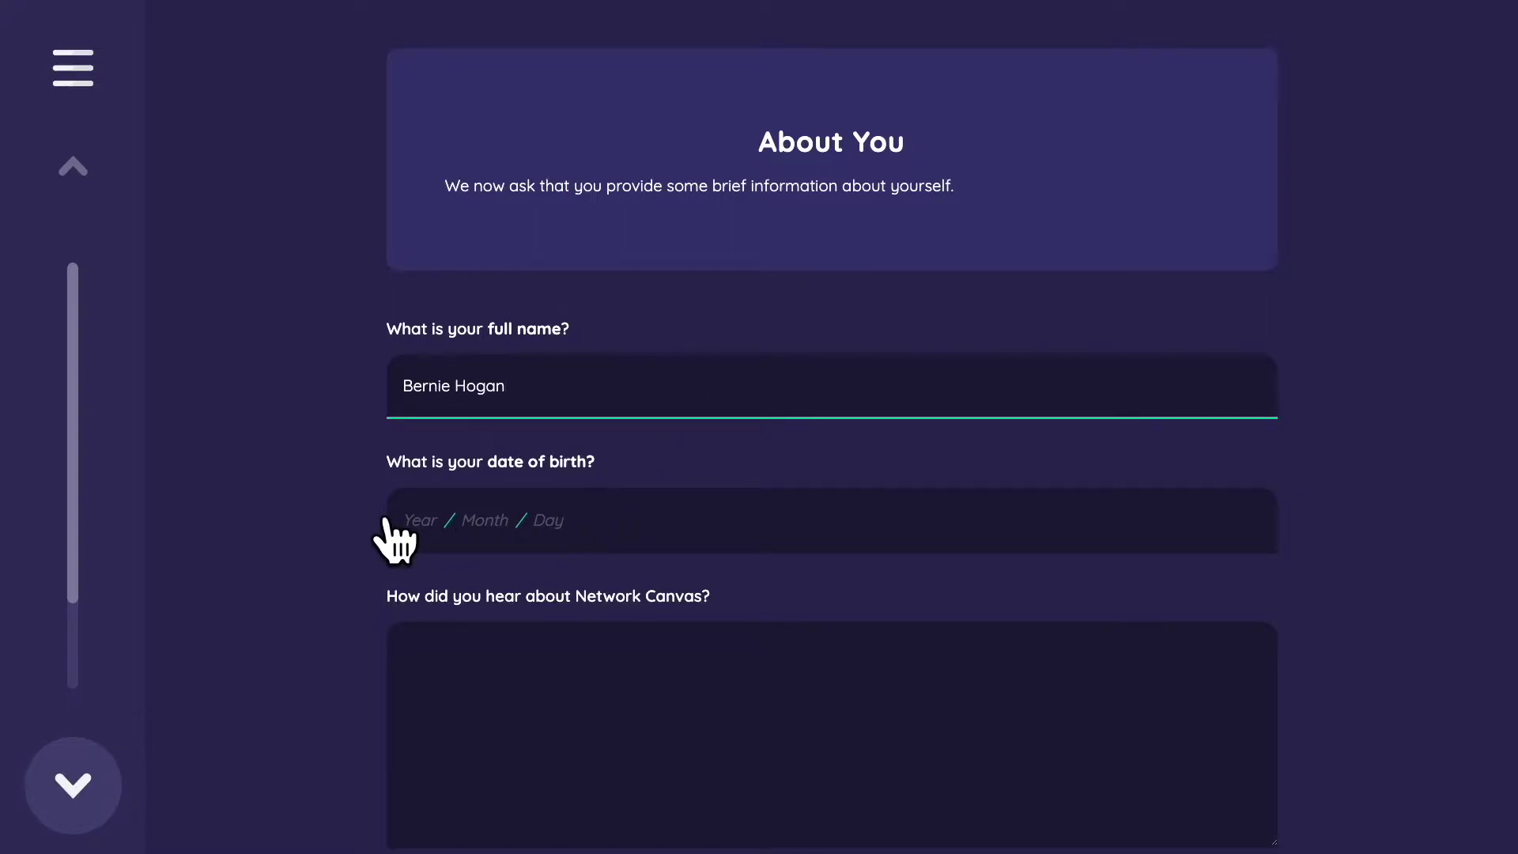
Step: Enter the participant's date of birth and correct its day to the preceding one
click(419, 518)
click(654, 355)
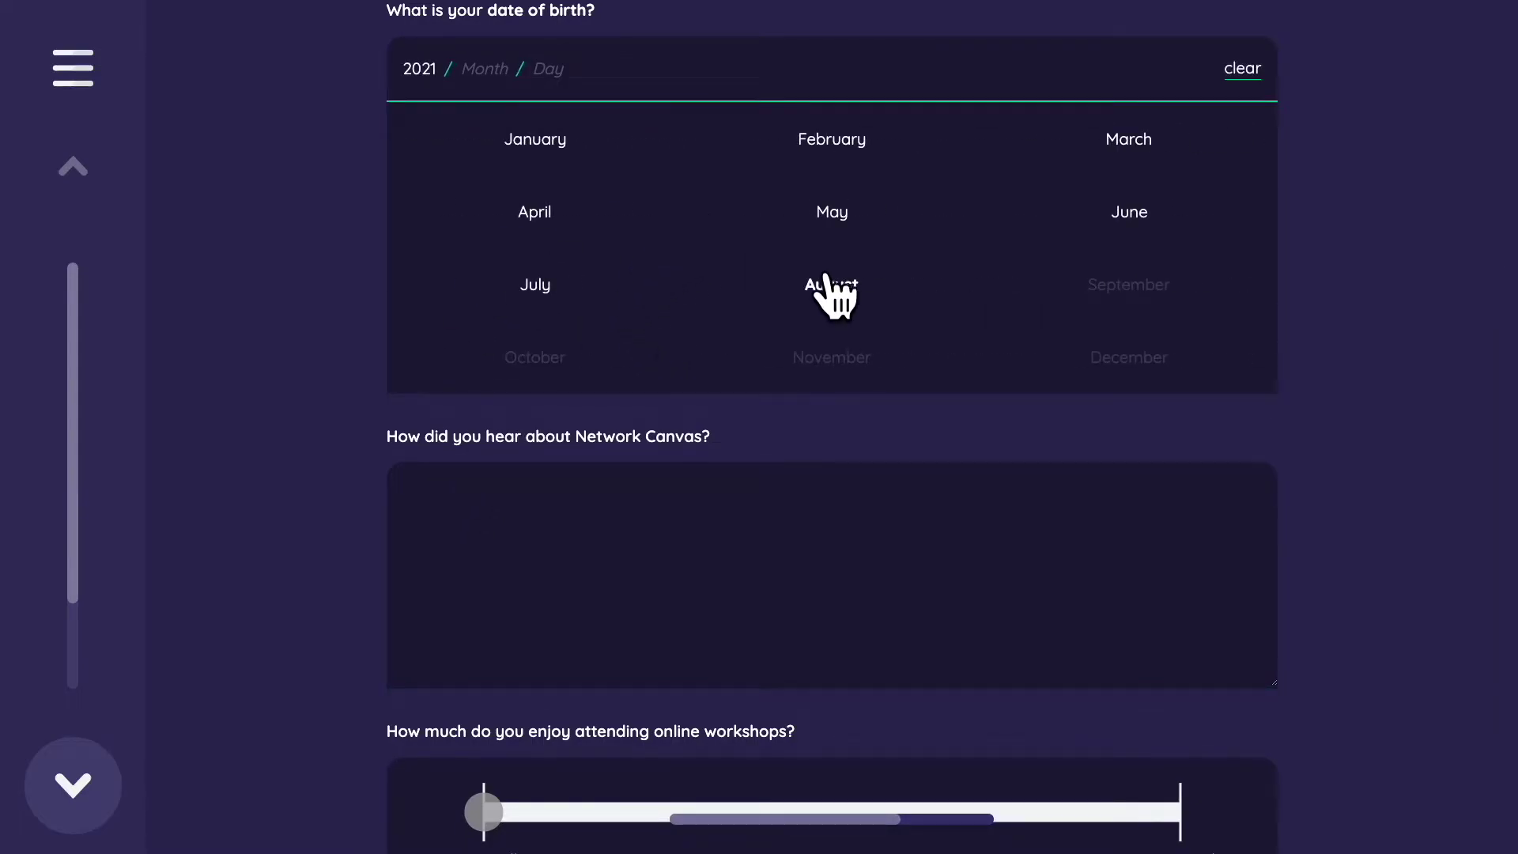
click(837, 289)
click(831, 227)
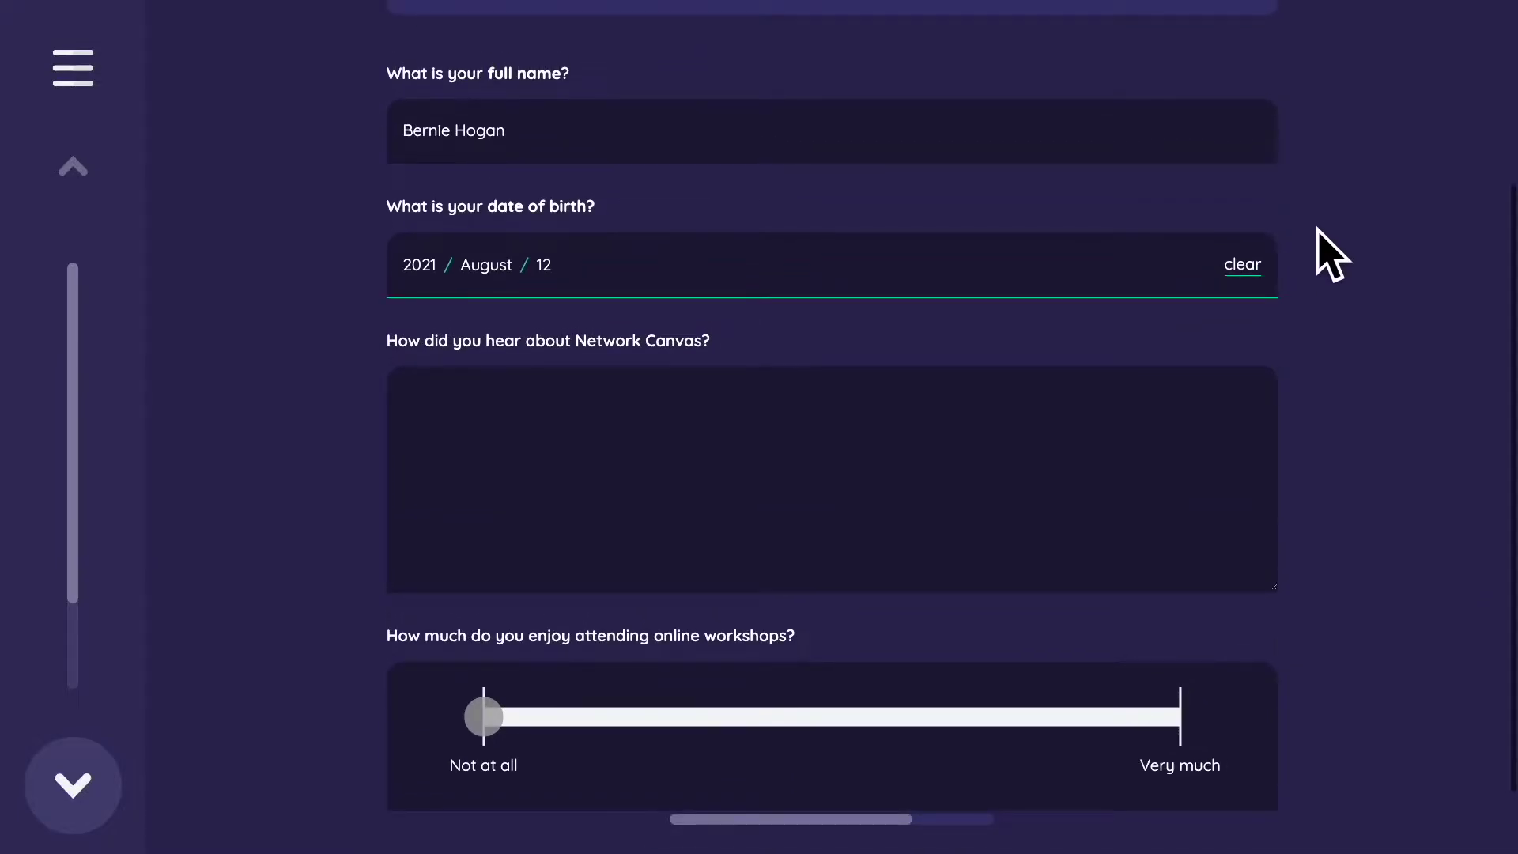
click(544, 269)
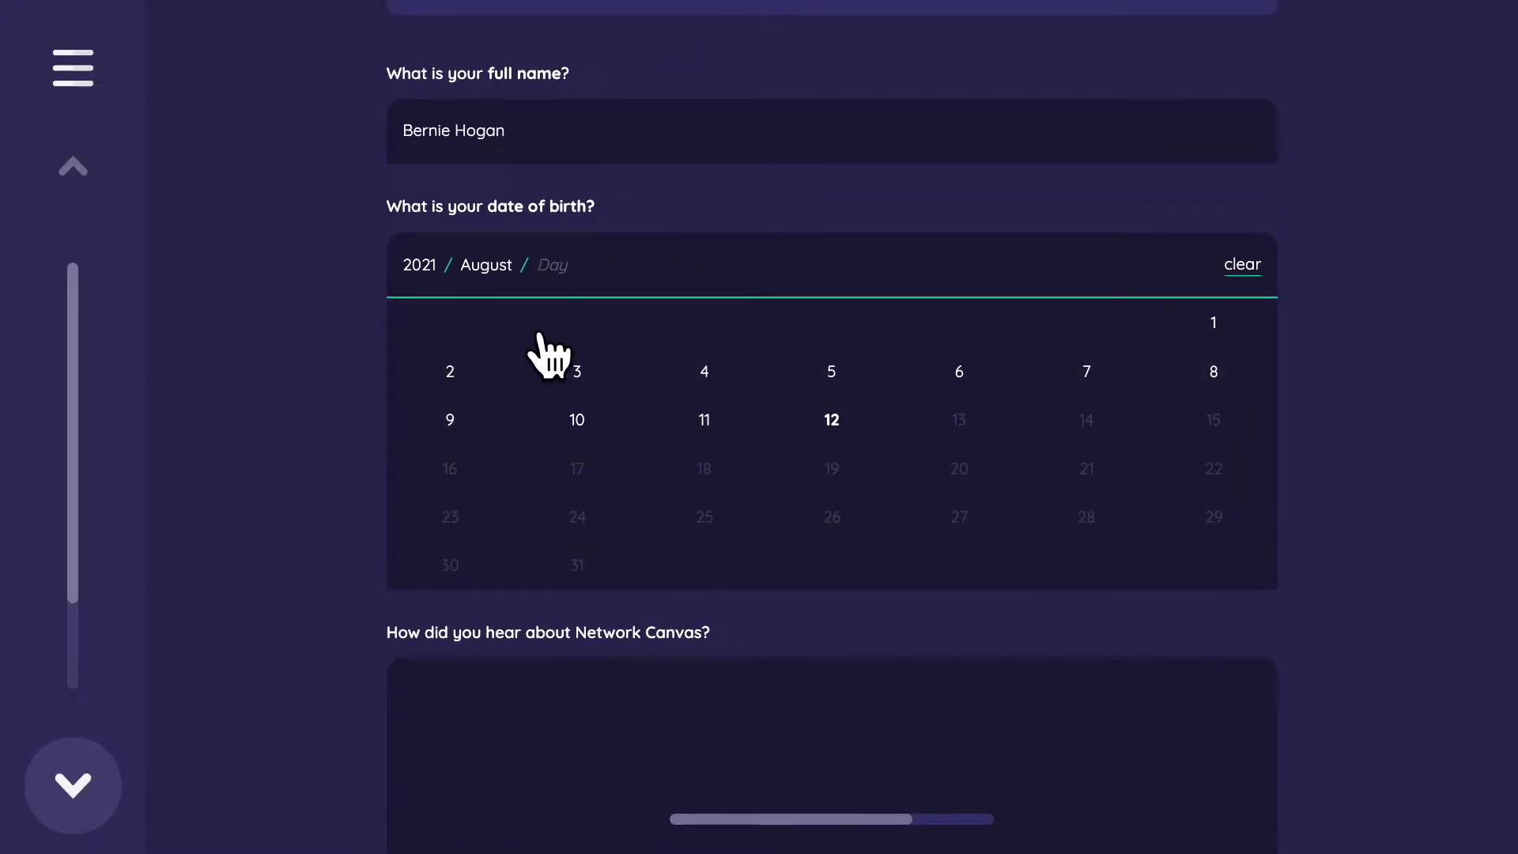
click(704, 420)
Step: Answer how Network Canvas was heard about with "I helped create it." and rate the enjoyment of online workshops about halfway along the scale
click(431, 431)
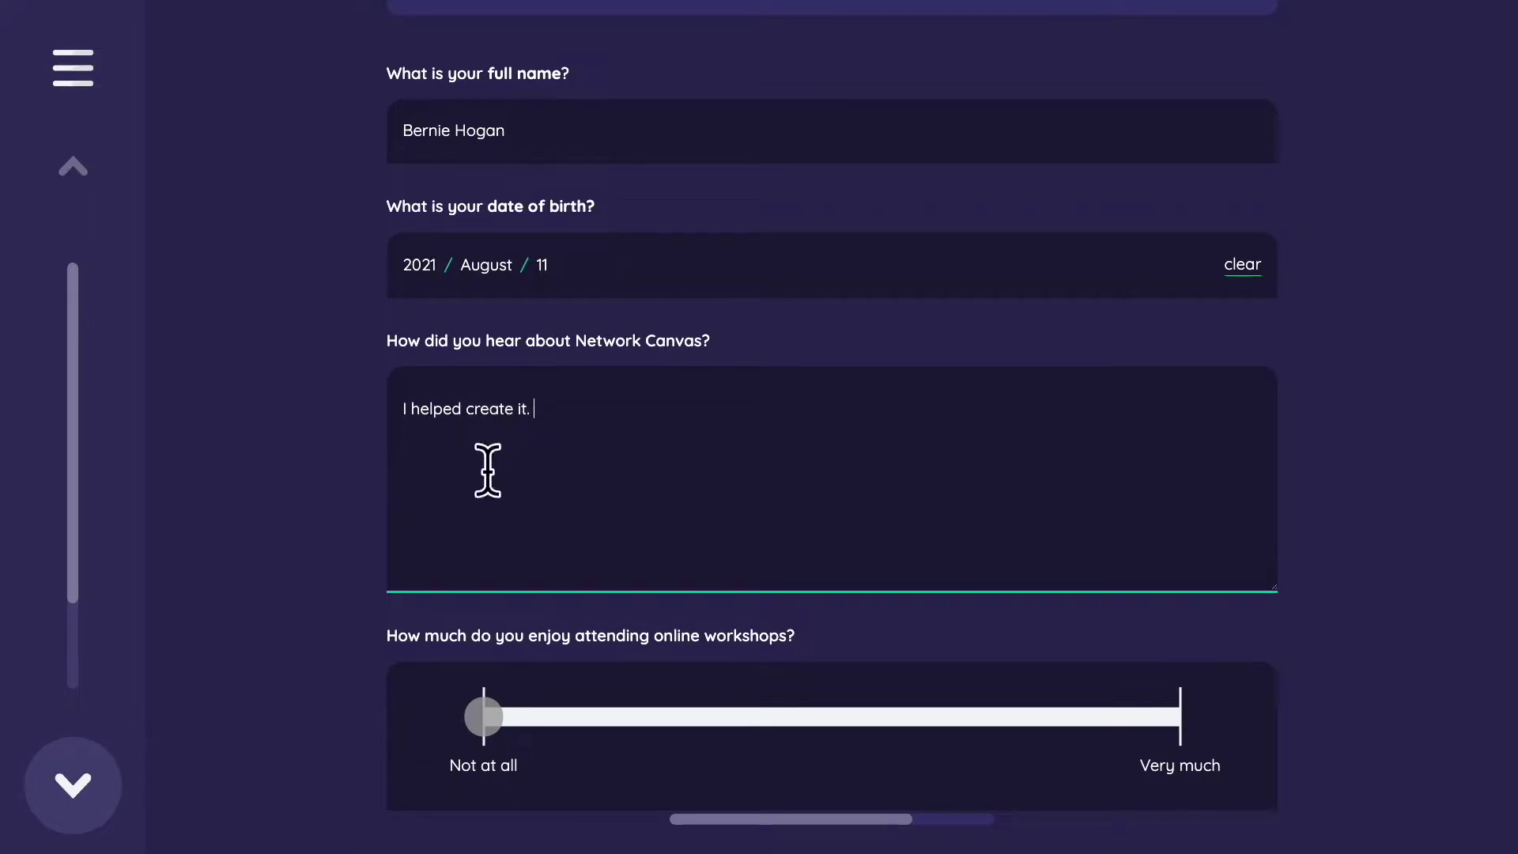
scroll(535, 501, down, 1)
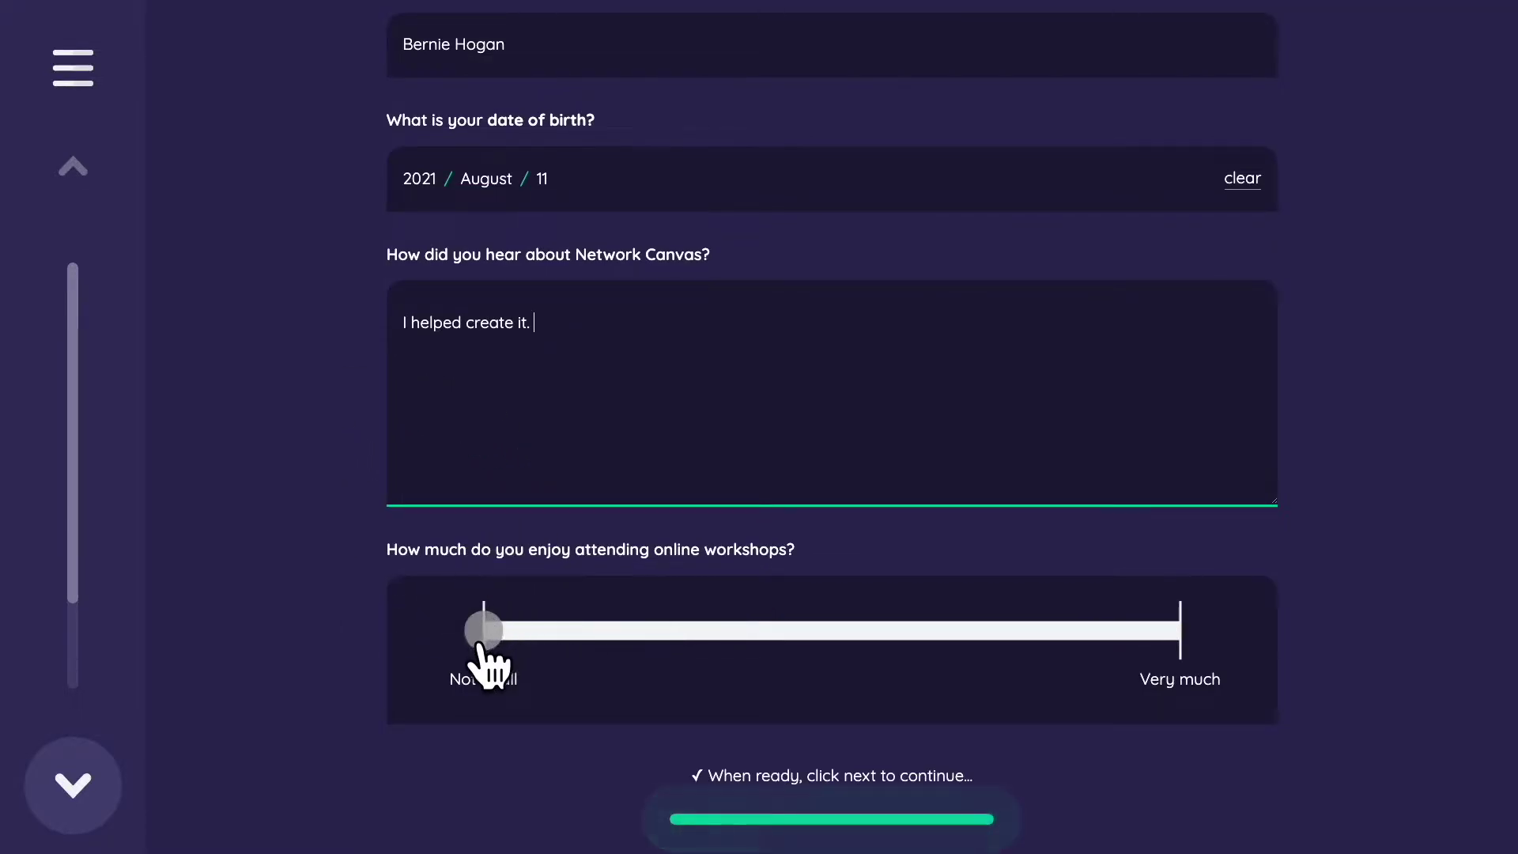
drag(483, 633, 820, 633)
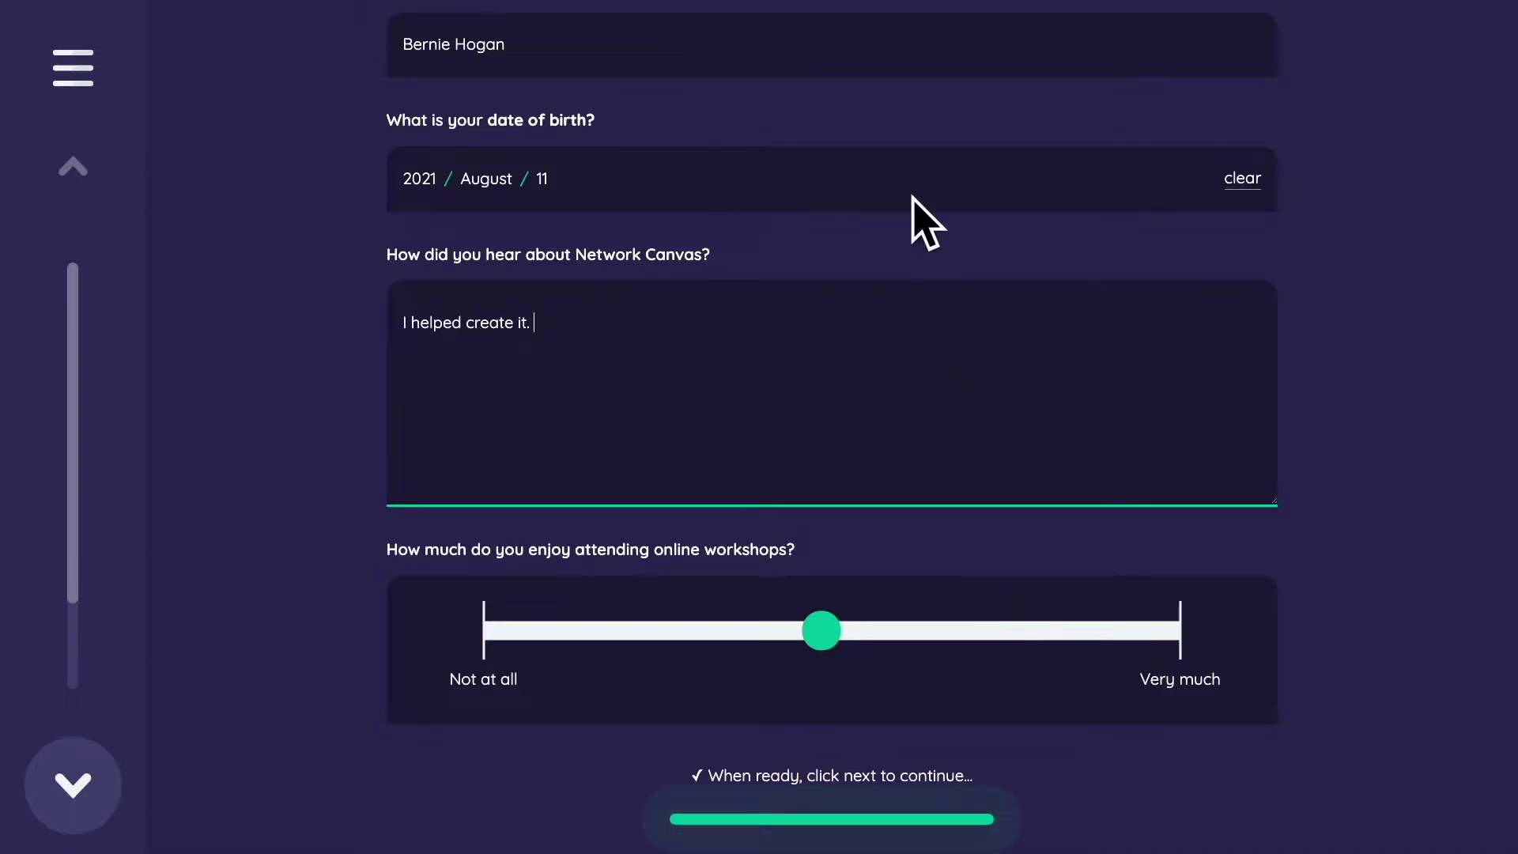
scroll(881, 236, up, 5)
scroll(881, 235, down, 5)
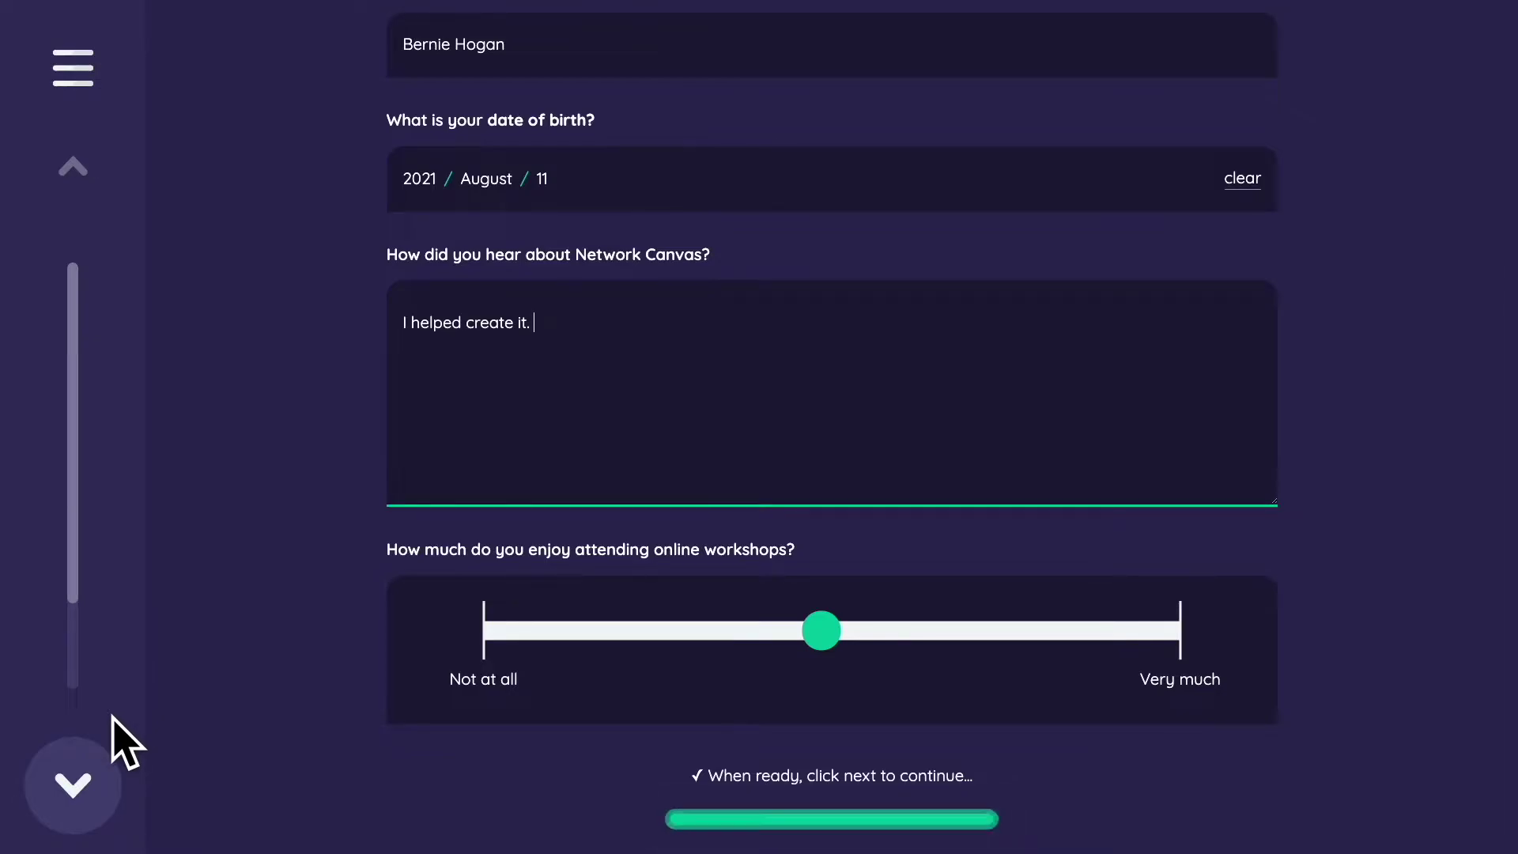
Step: Continue to the end of the interview, view the list of stages and finish the interview
click(85, 797)
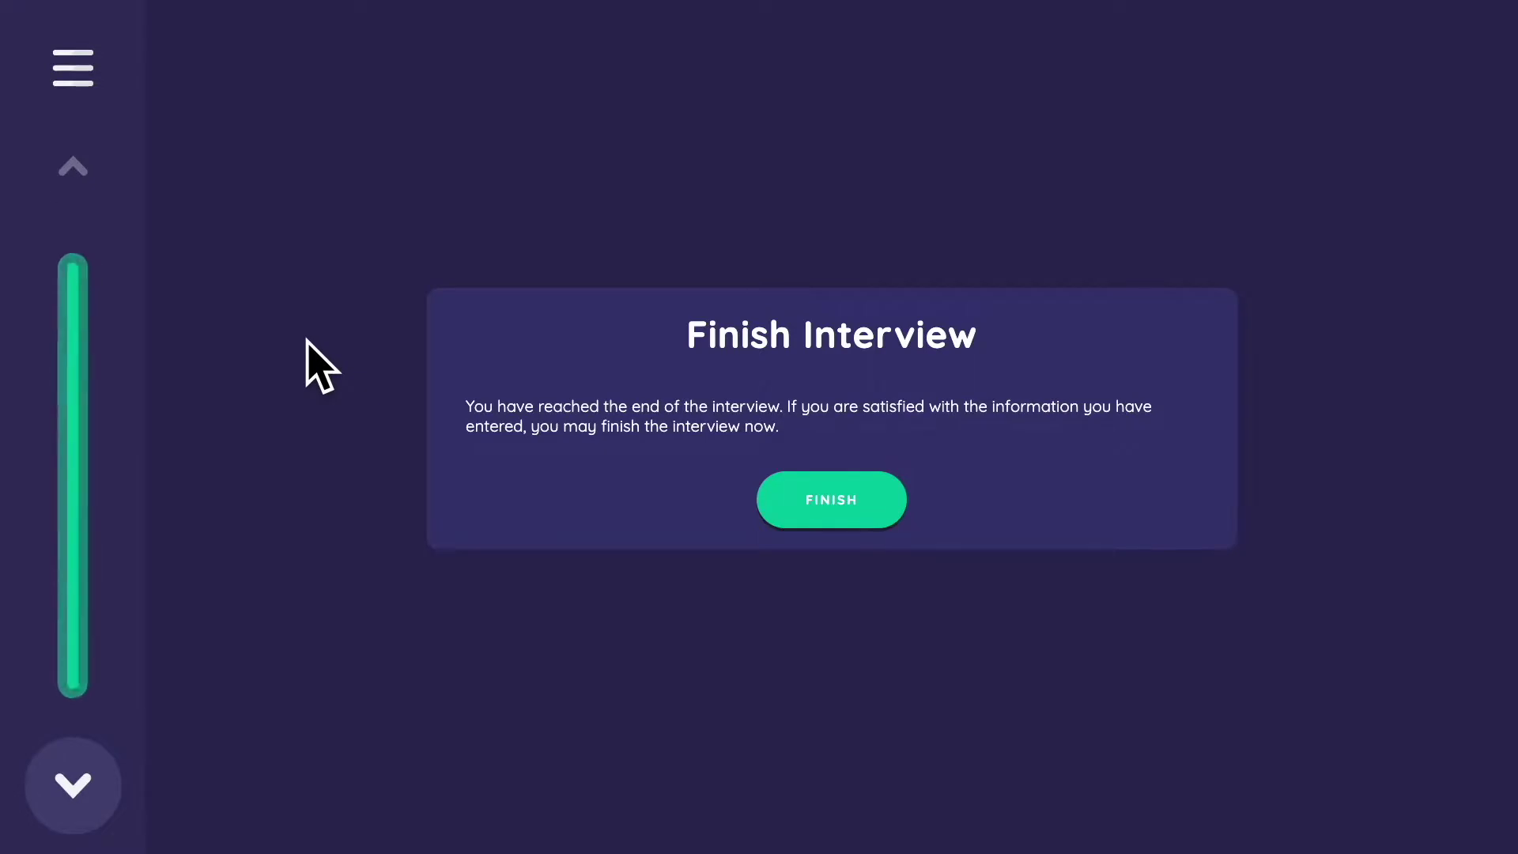
click(66, 462)
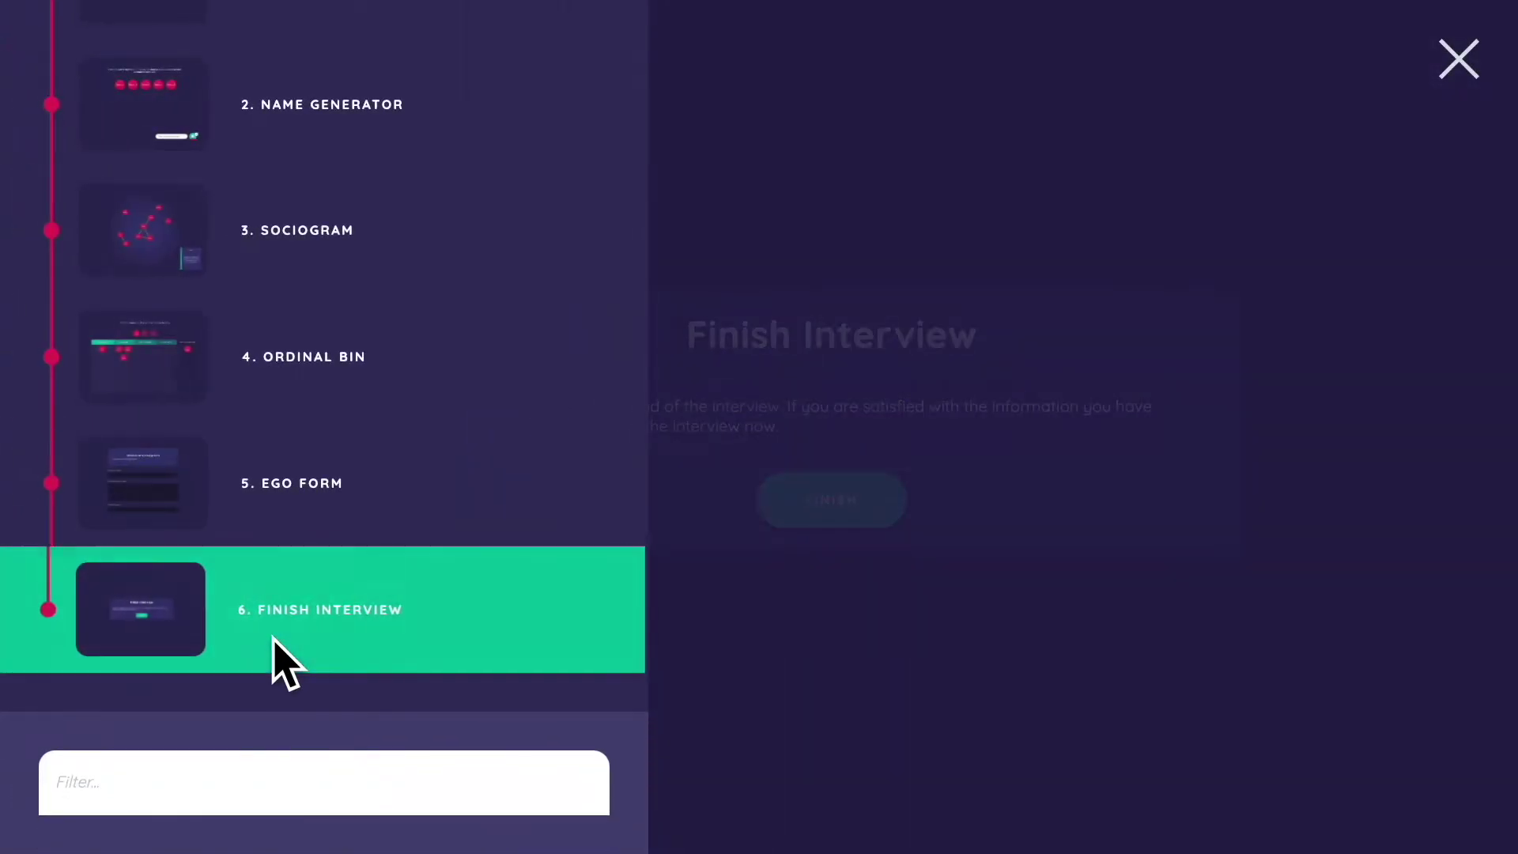
click(756, 648)
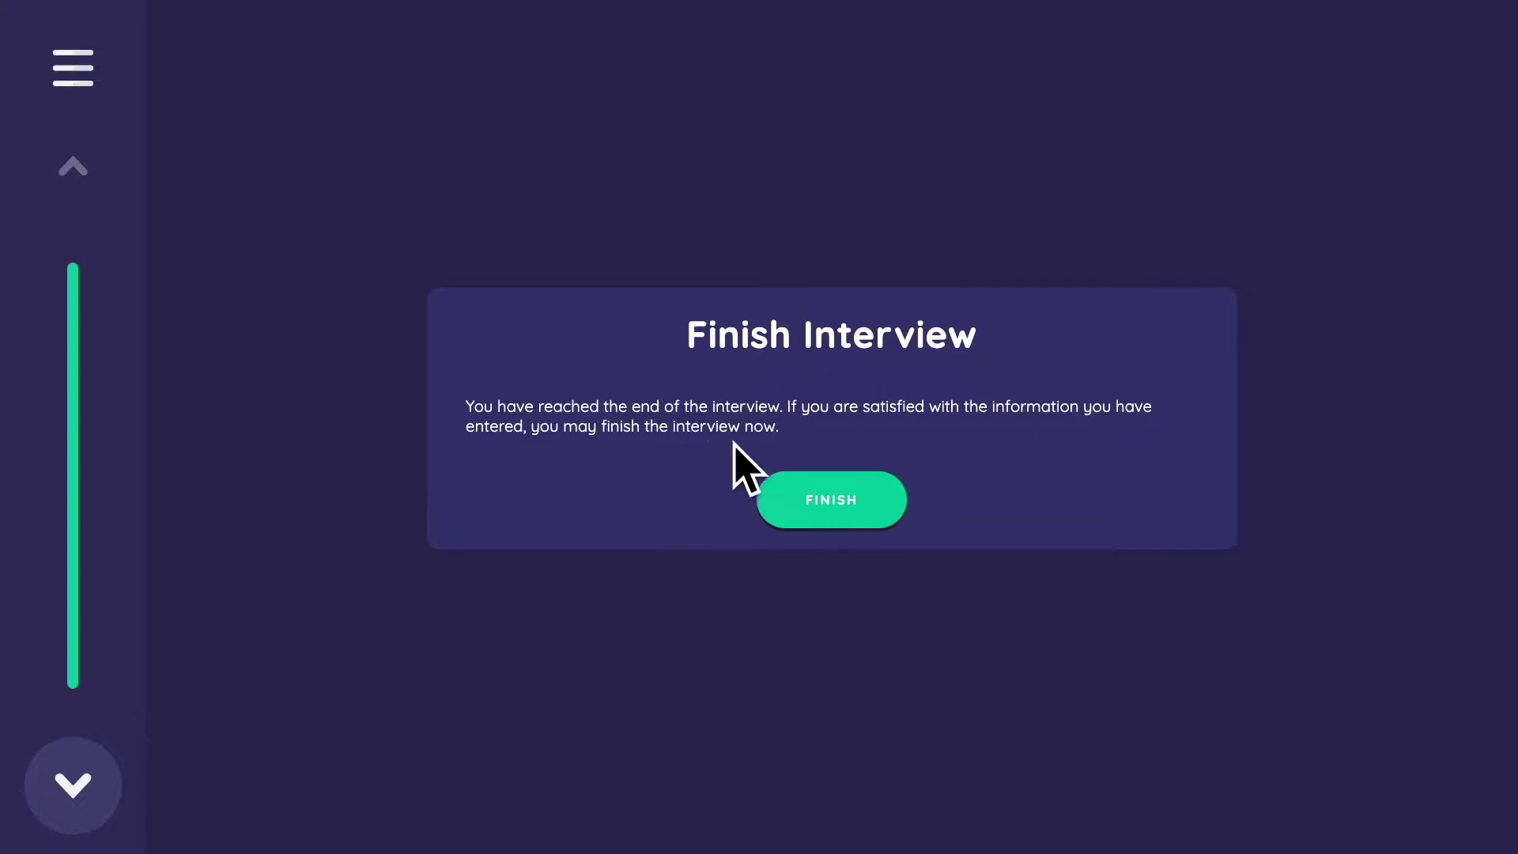
click(841, 501)
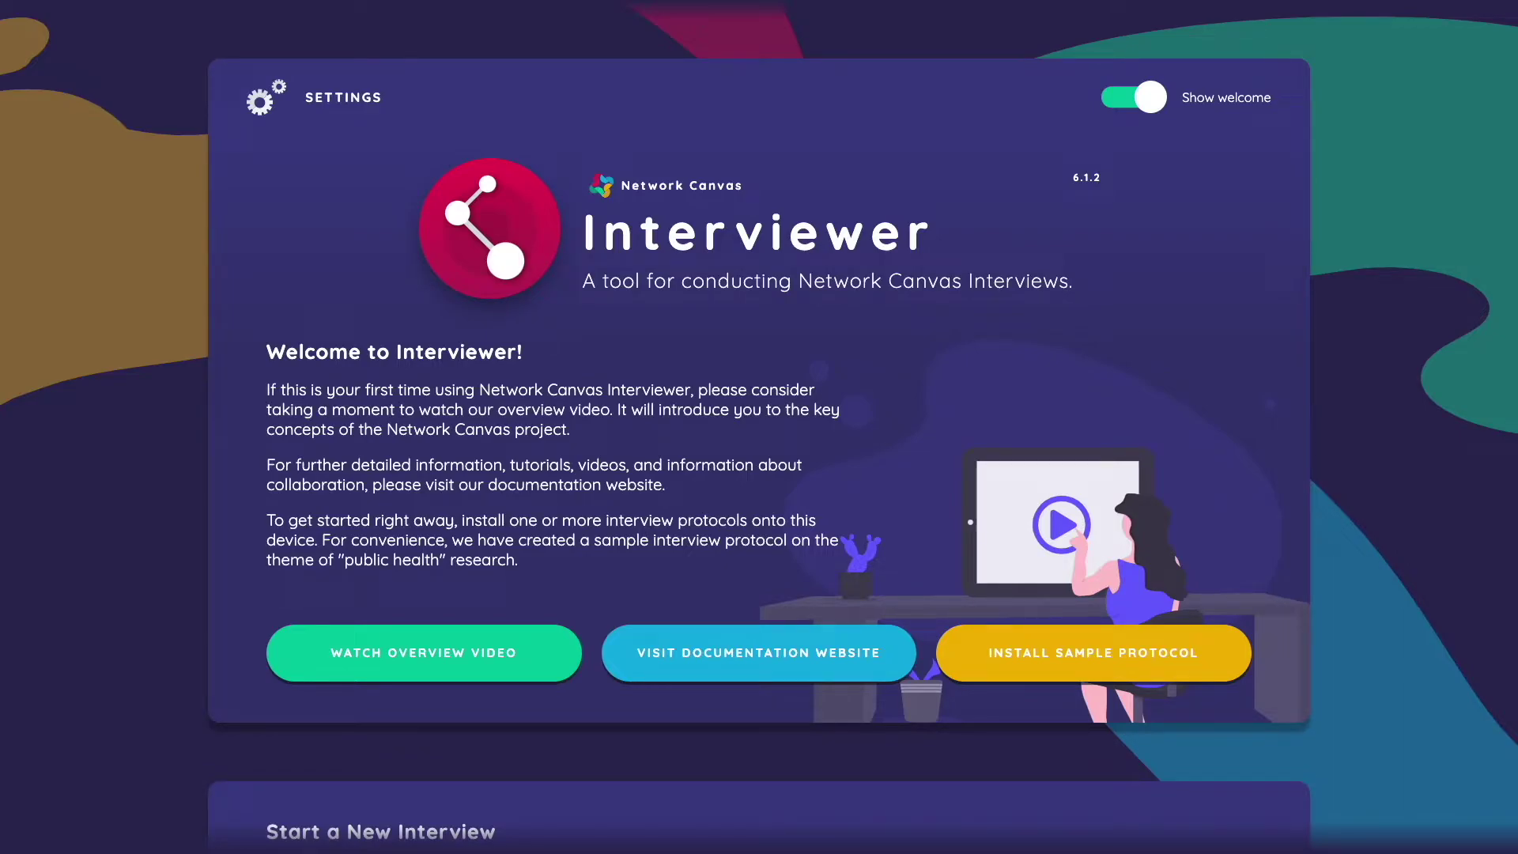
Step: Resume the last interview, sb_demo_001, from the start screen
scroll(1168, 309, down, 10)
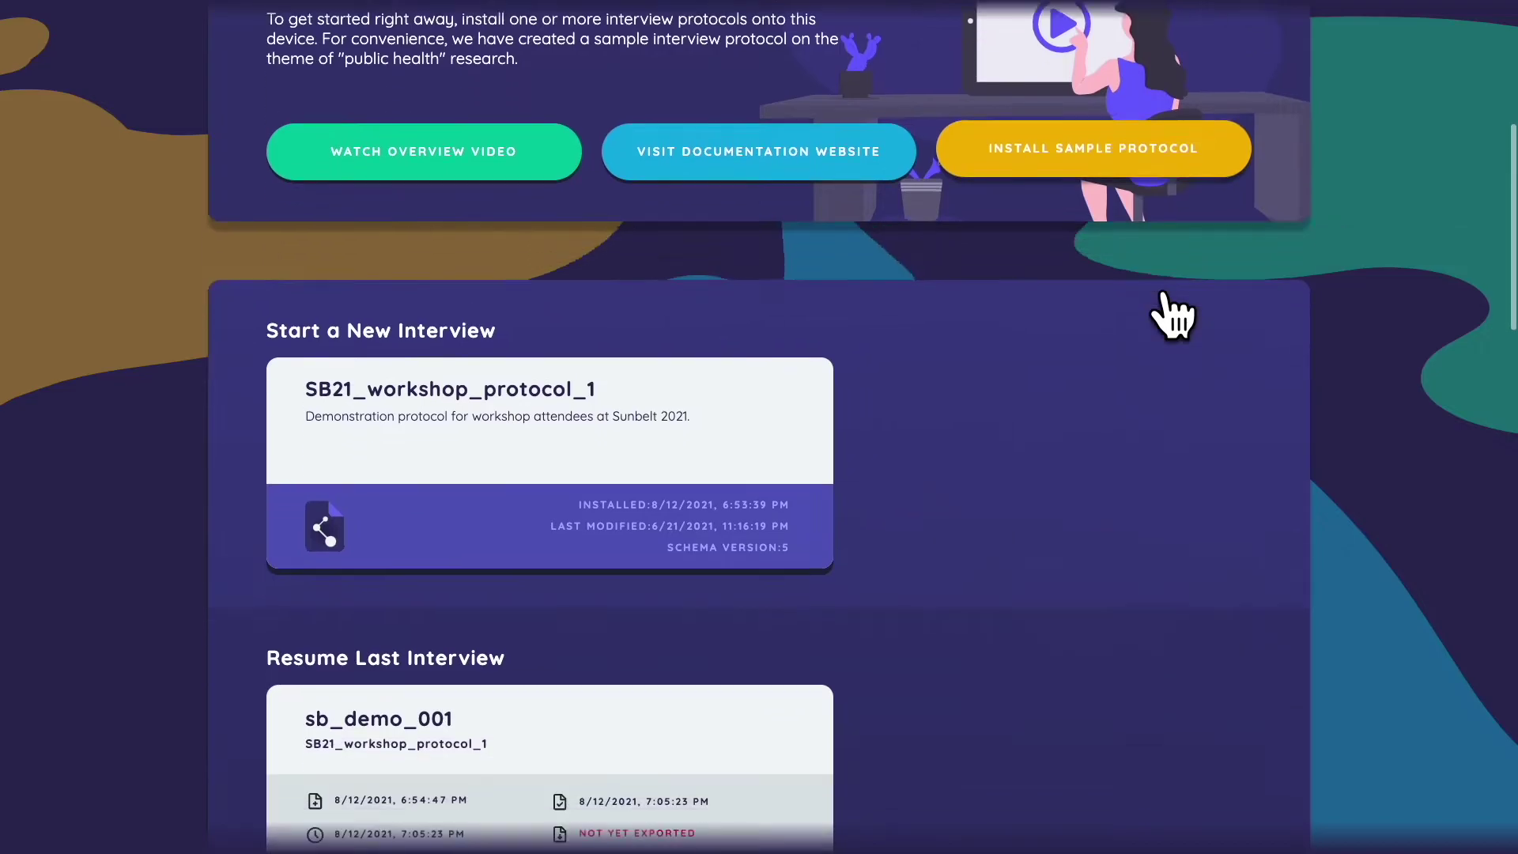
scroll(1178, 313, down, 1)
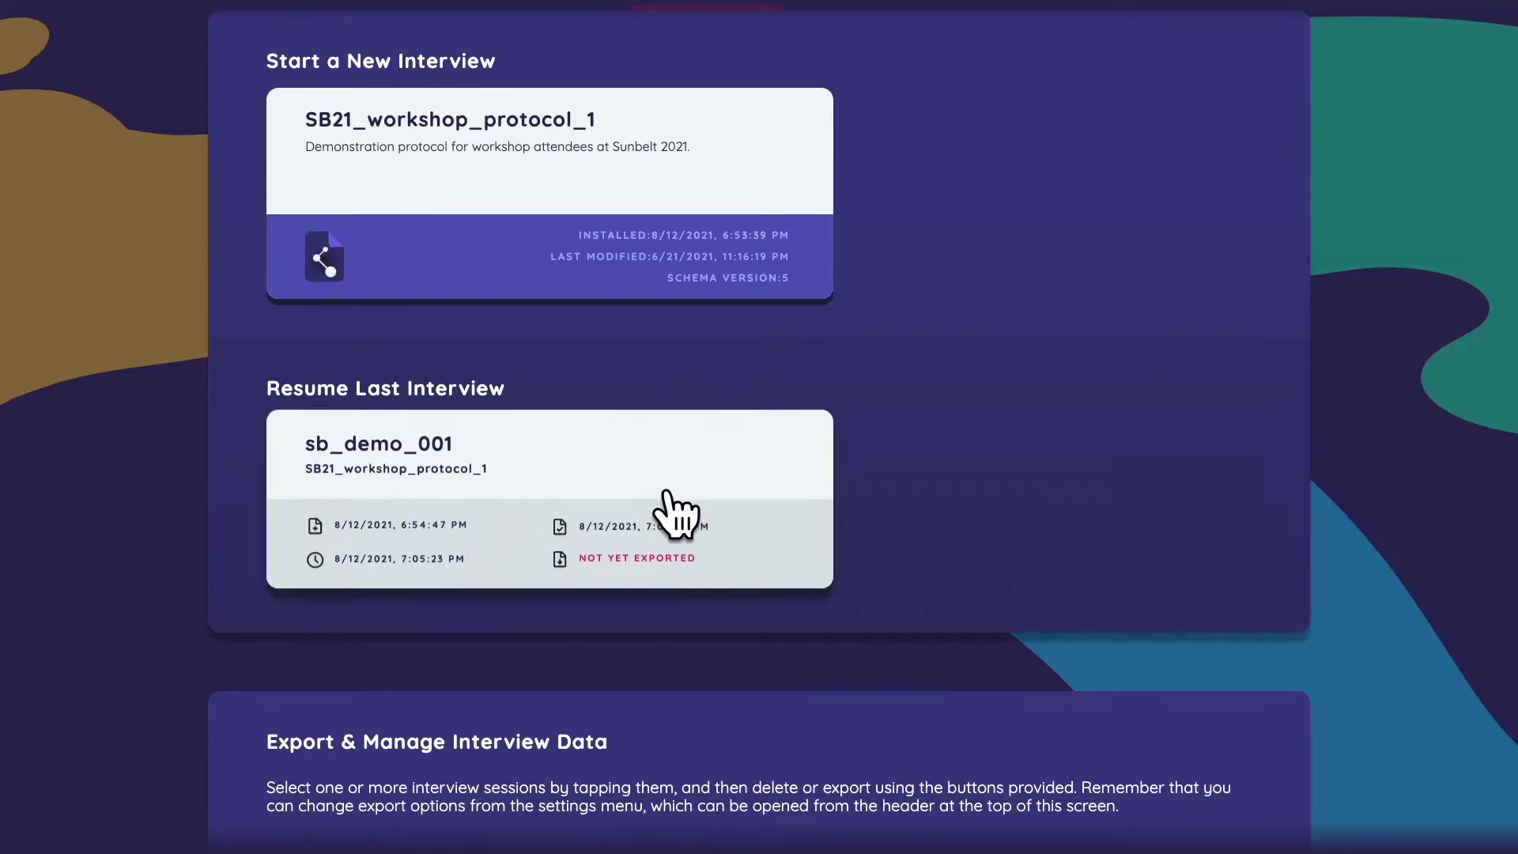
scroll(674, 479, down, 2)
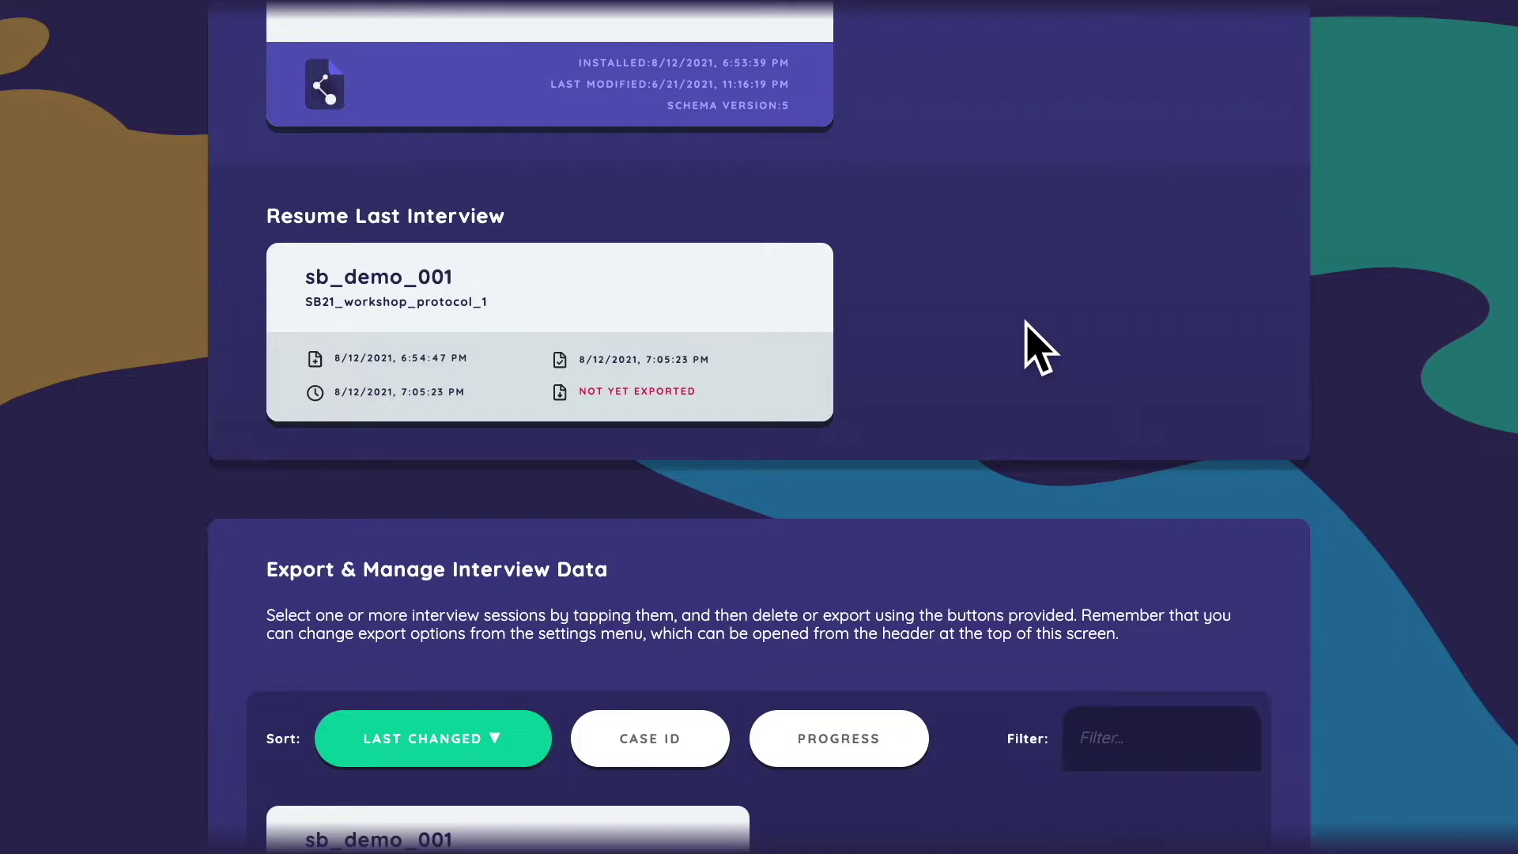
click(680, 342)
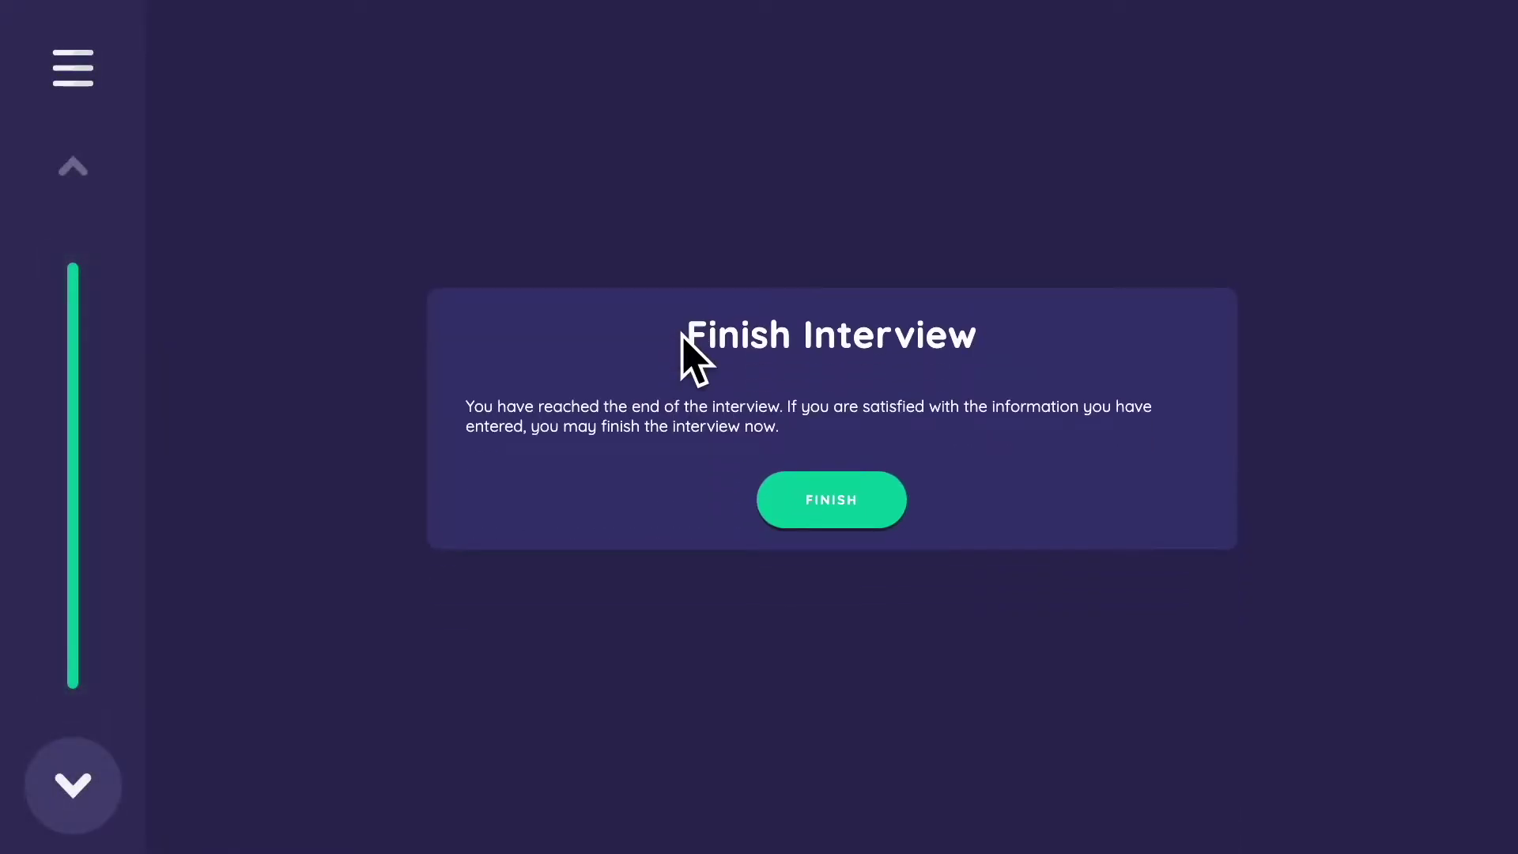
Step: Jump to the Sociogram stage of the interview, open the session summary and exit the interview
click(64, 504)
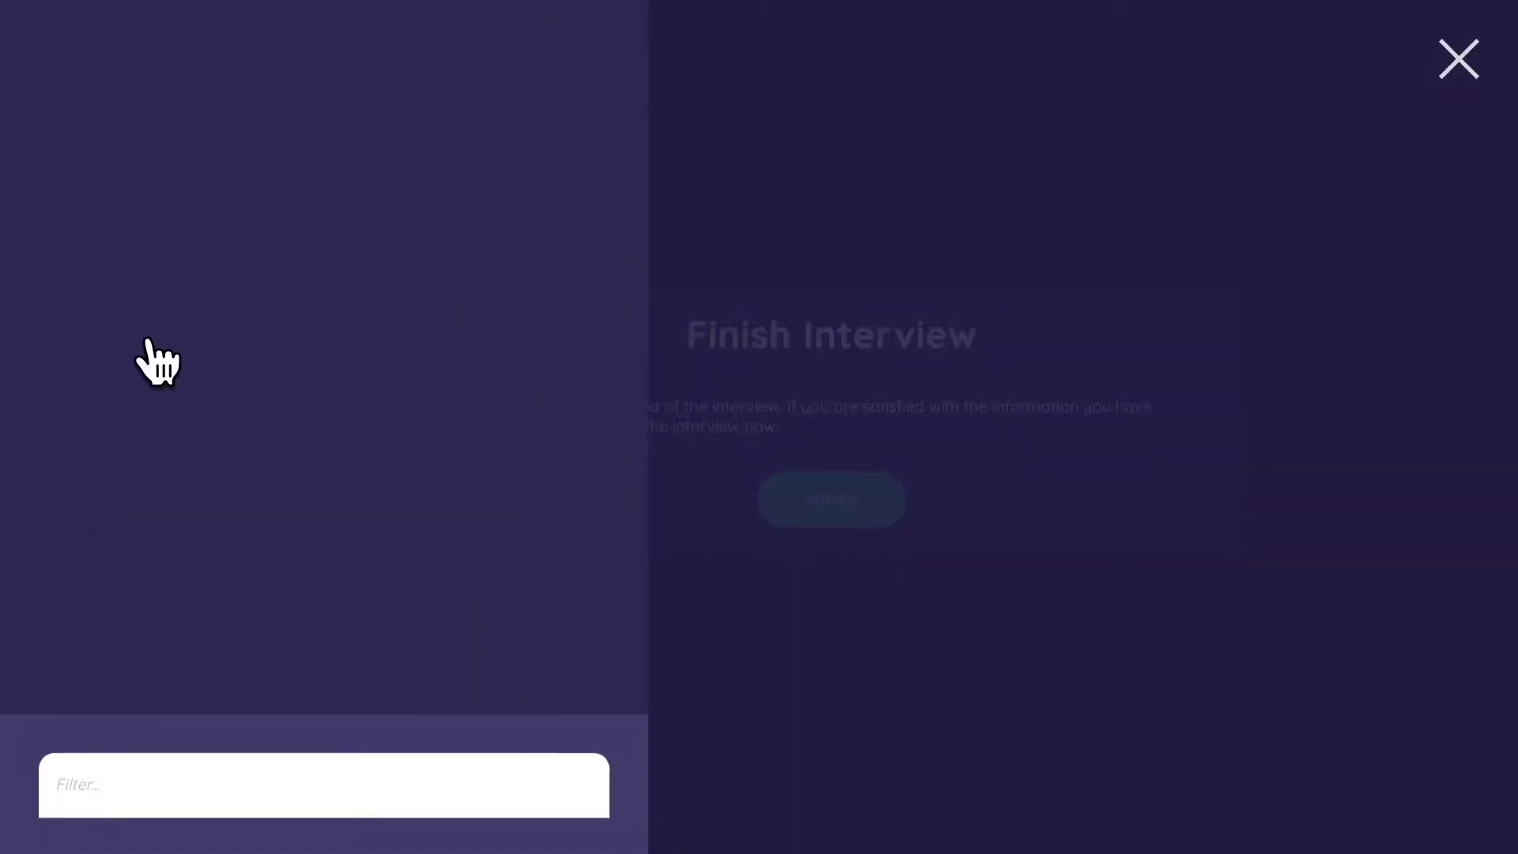
click(264, 241)
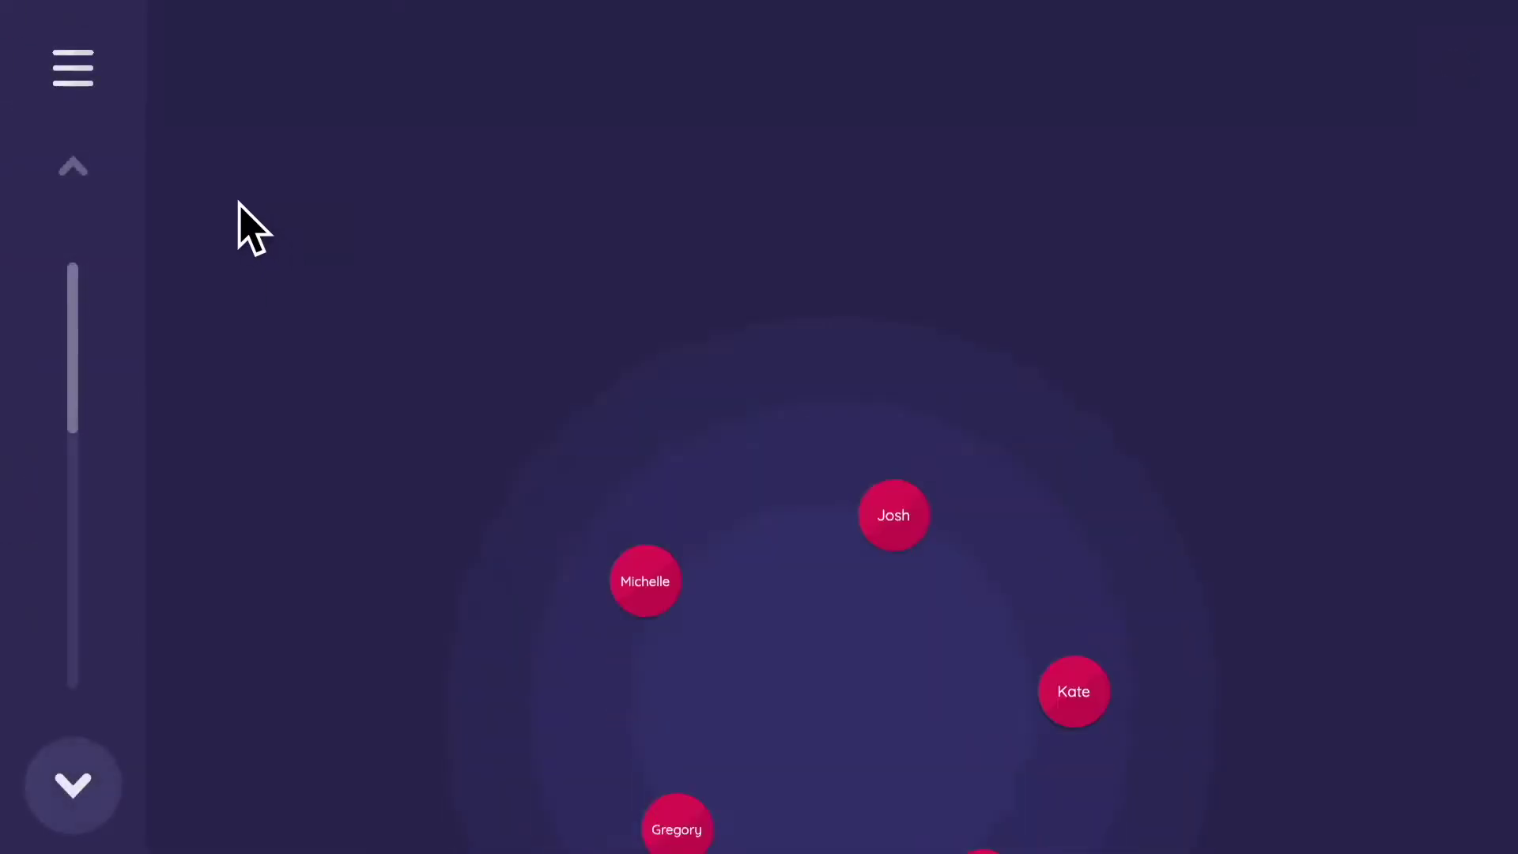
click(73, 68)
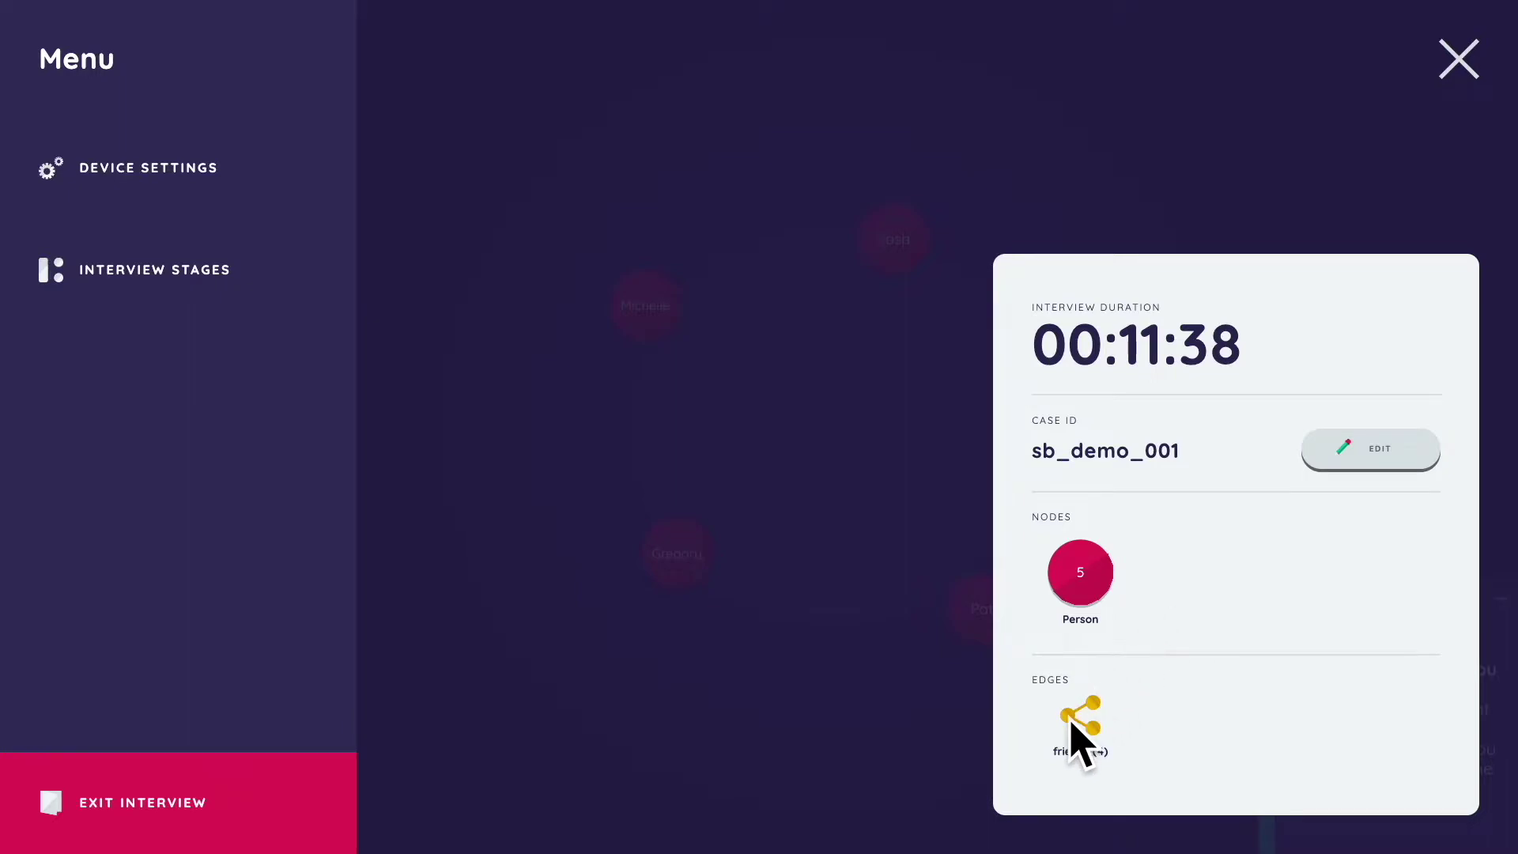
click(218, 797)
Step: Resume sb_demo_001 once more, view its duration, case ID, nodes and edges, and exit the interview again
scroll(858, 373, down, 10)
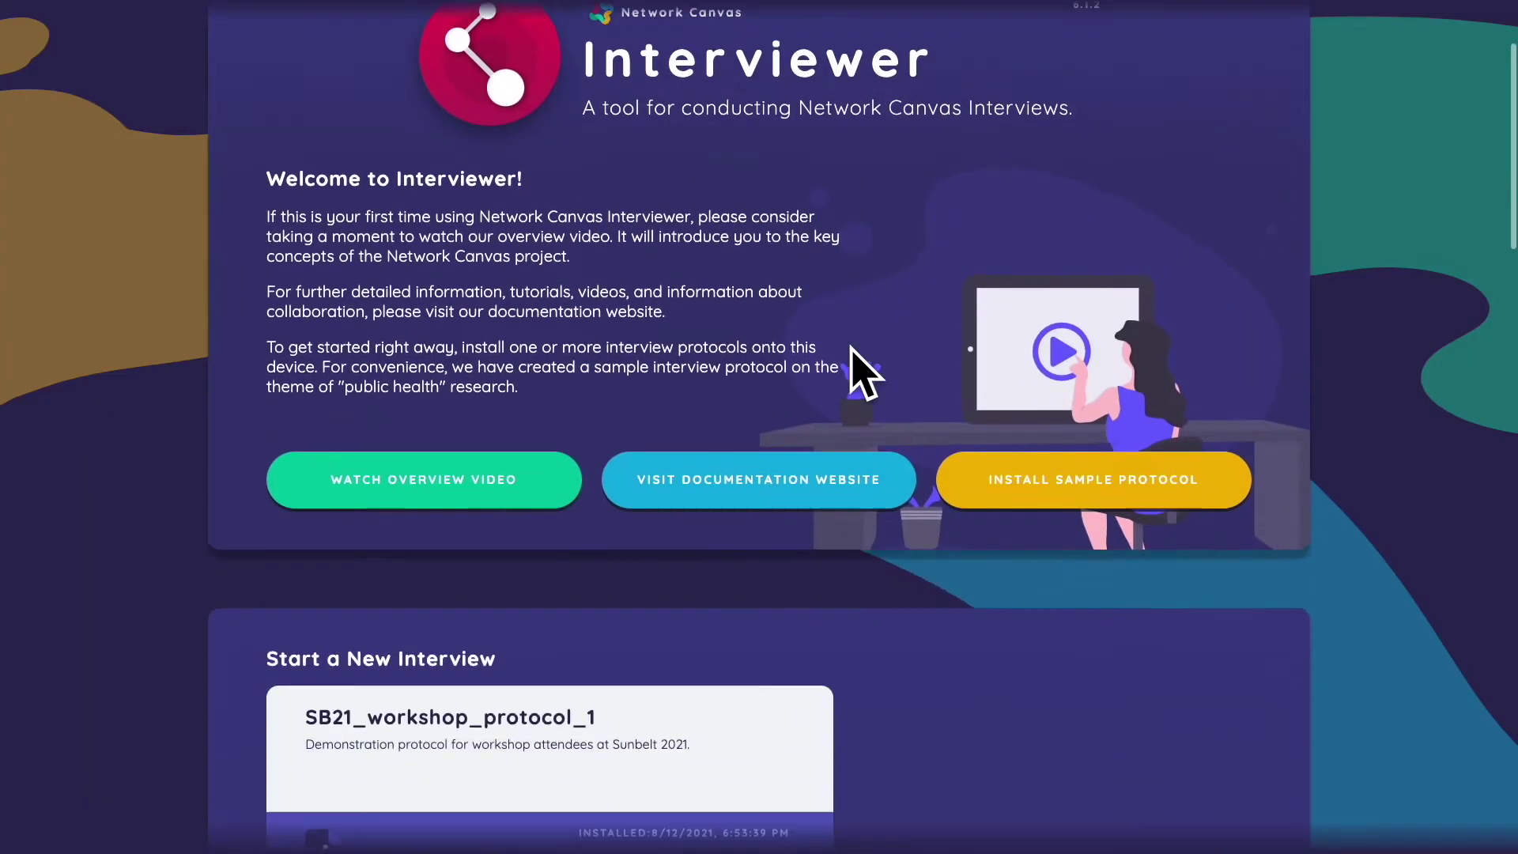
click(664, 433)
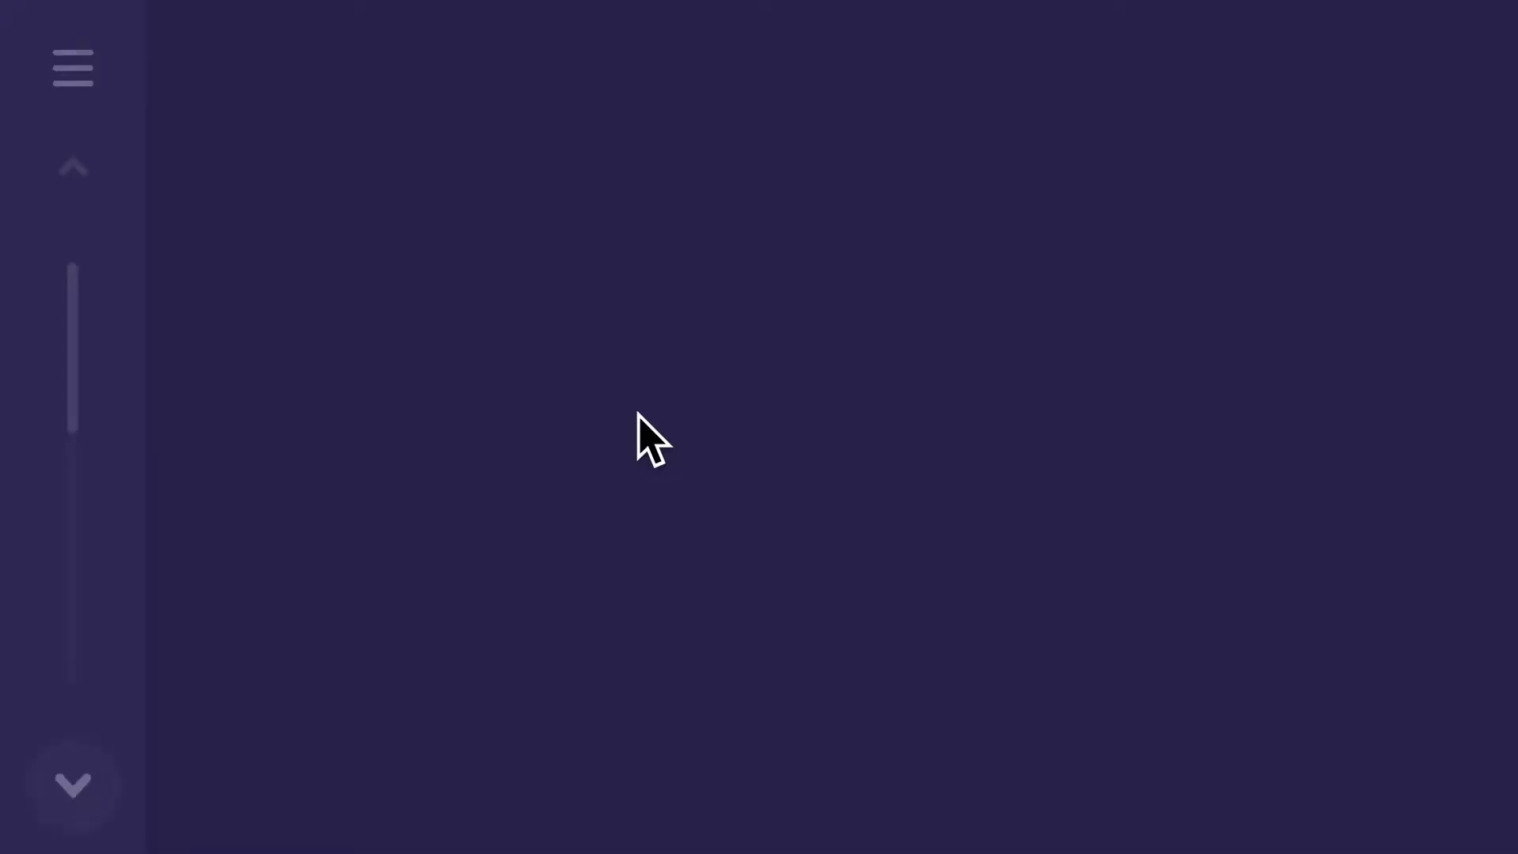
click(73, 68)
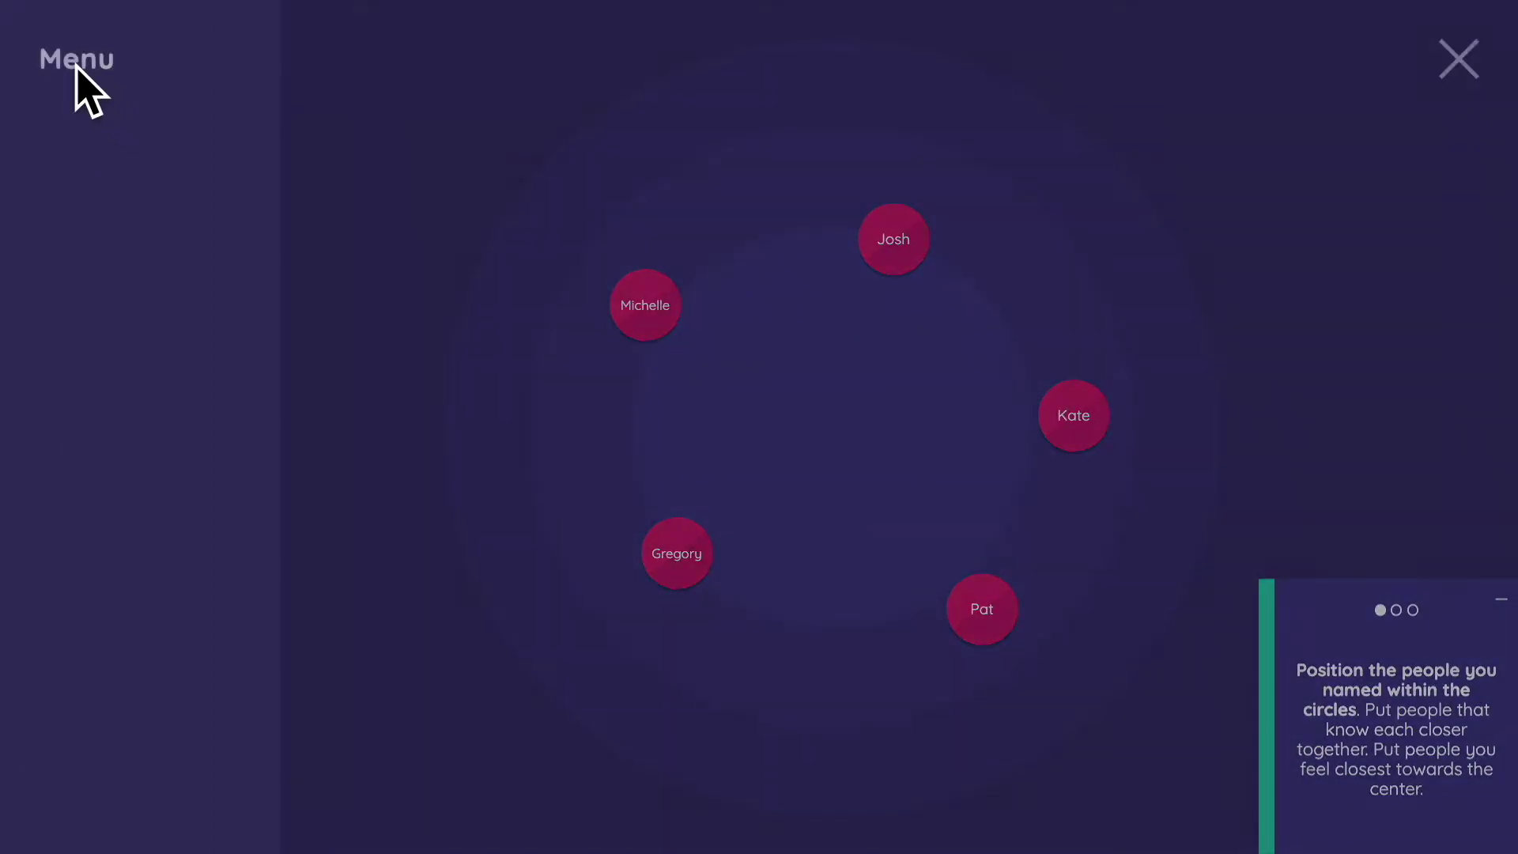
click(1459, 60)
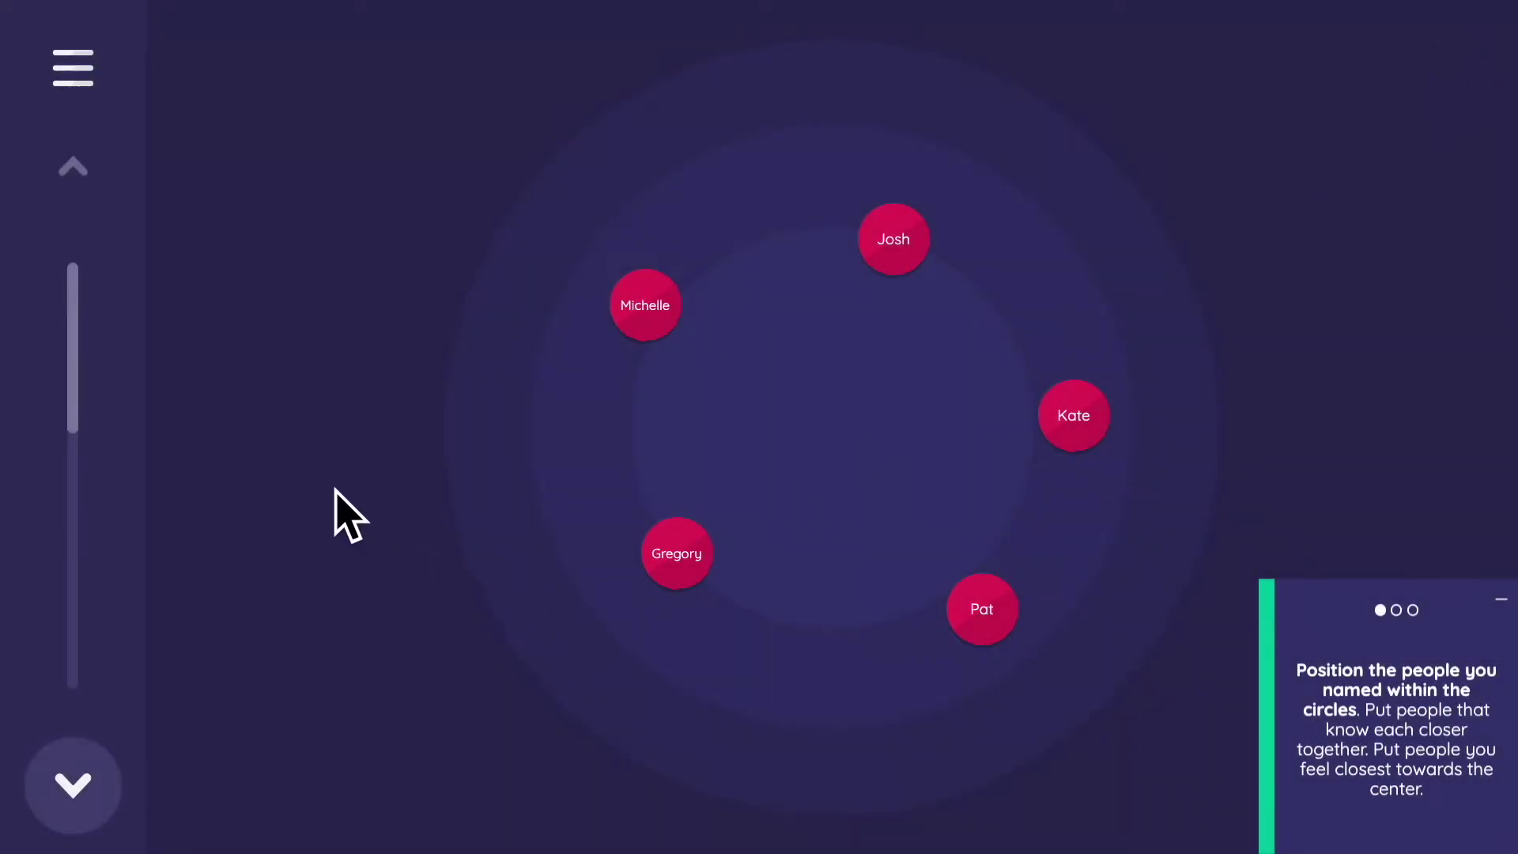
click(73, 68)
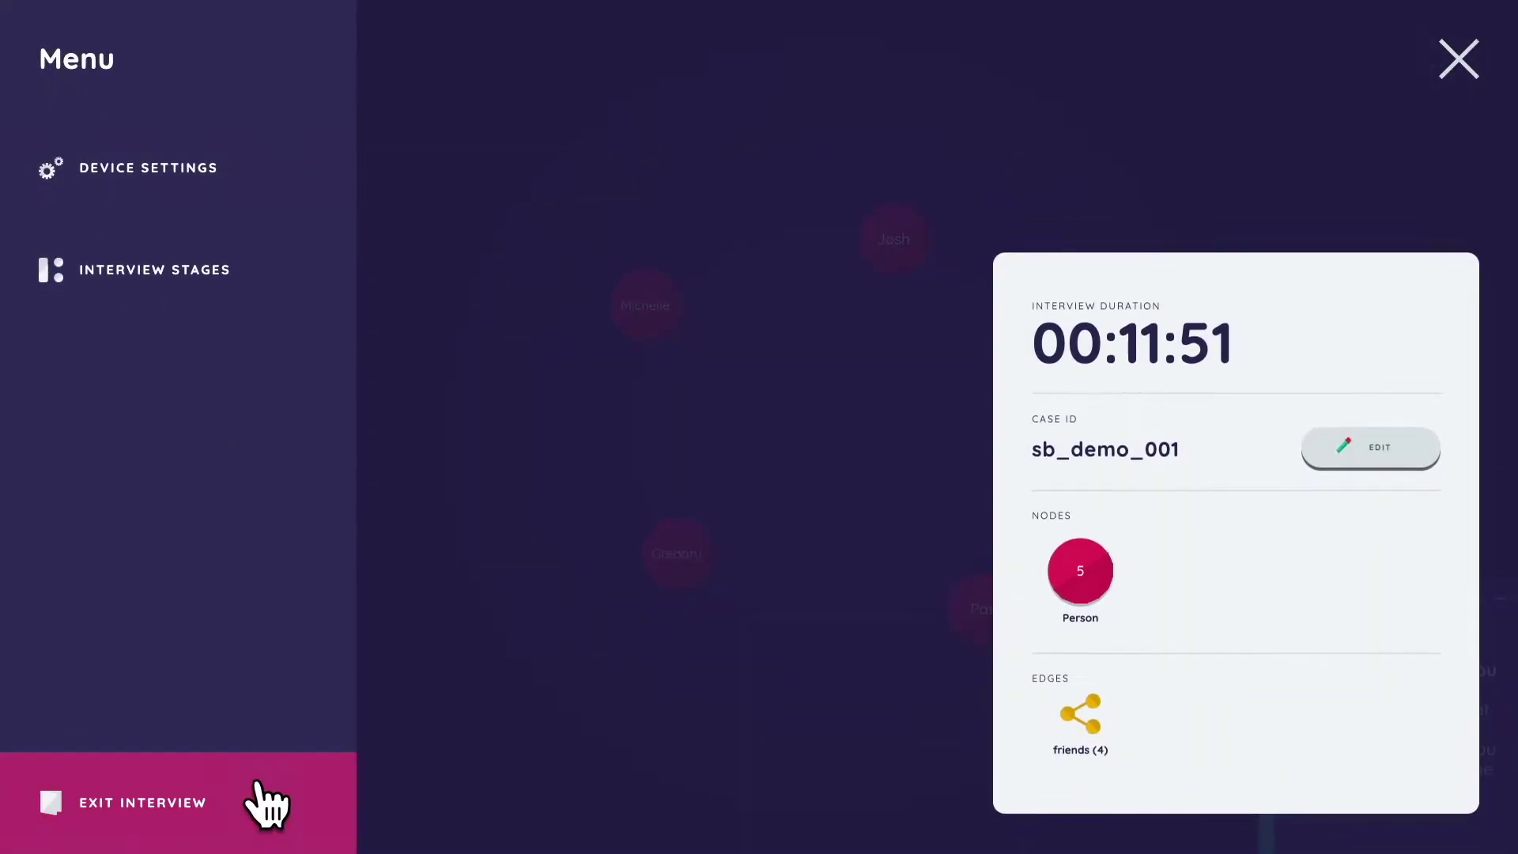
click(263, 822)
Step: Examine the progress of the sb_demo_001 session and the options for exporting and managing interview data
scroll(874, 617, down, 8)
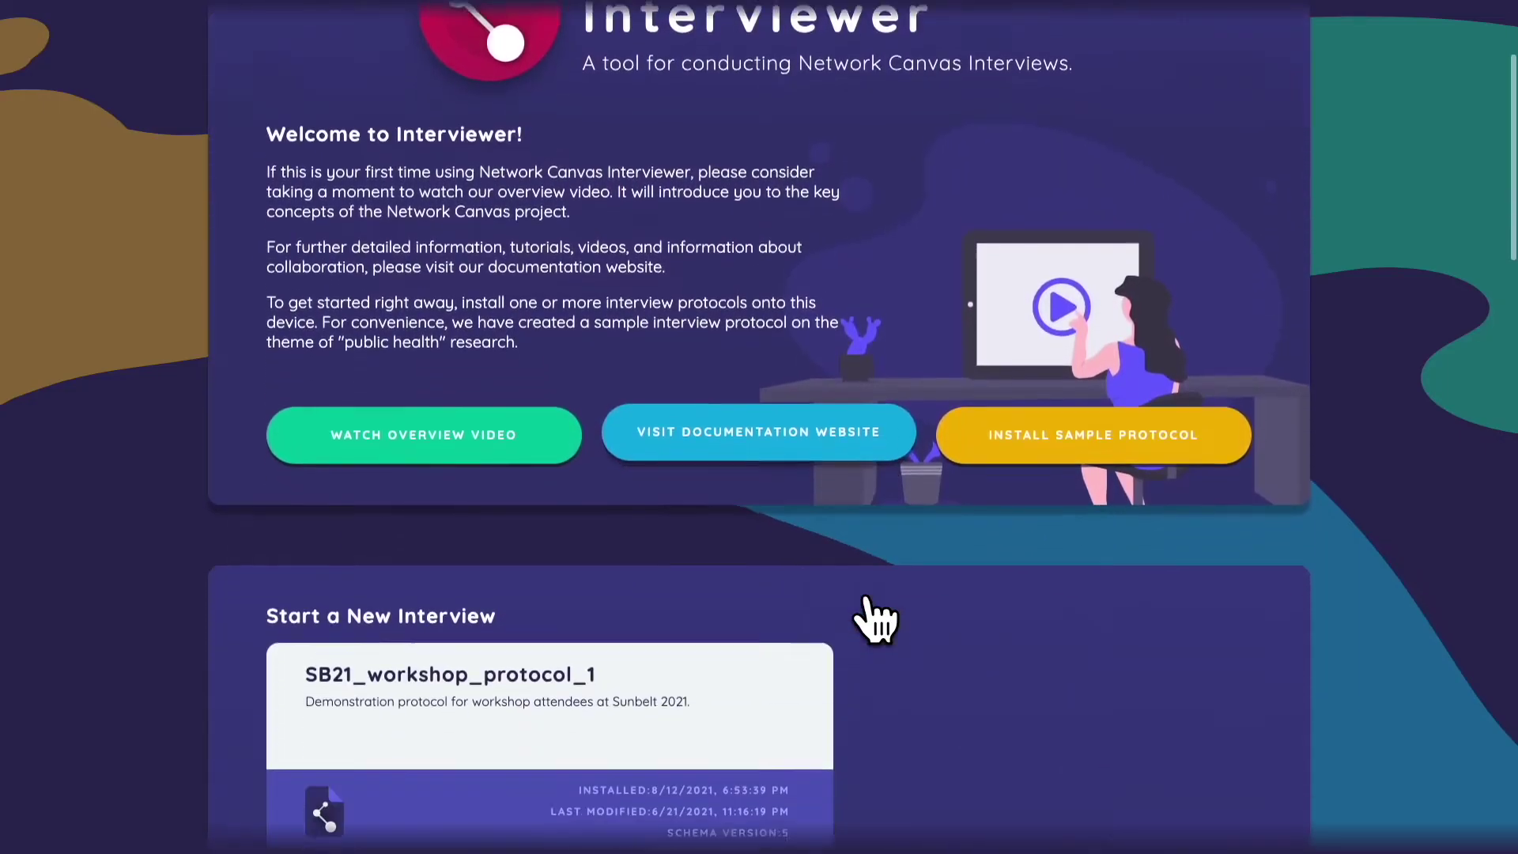
scroll(874, 617, down, 6)
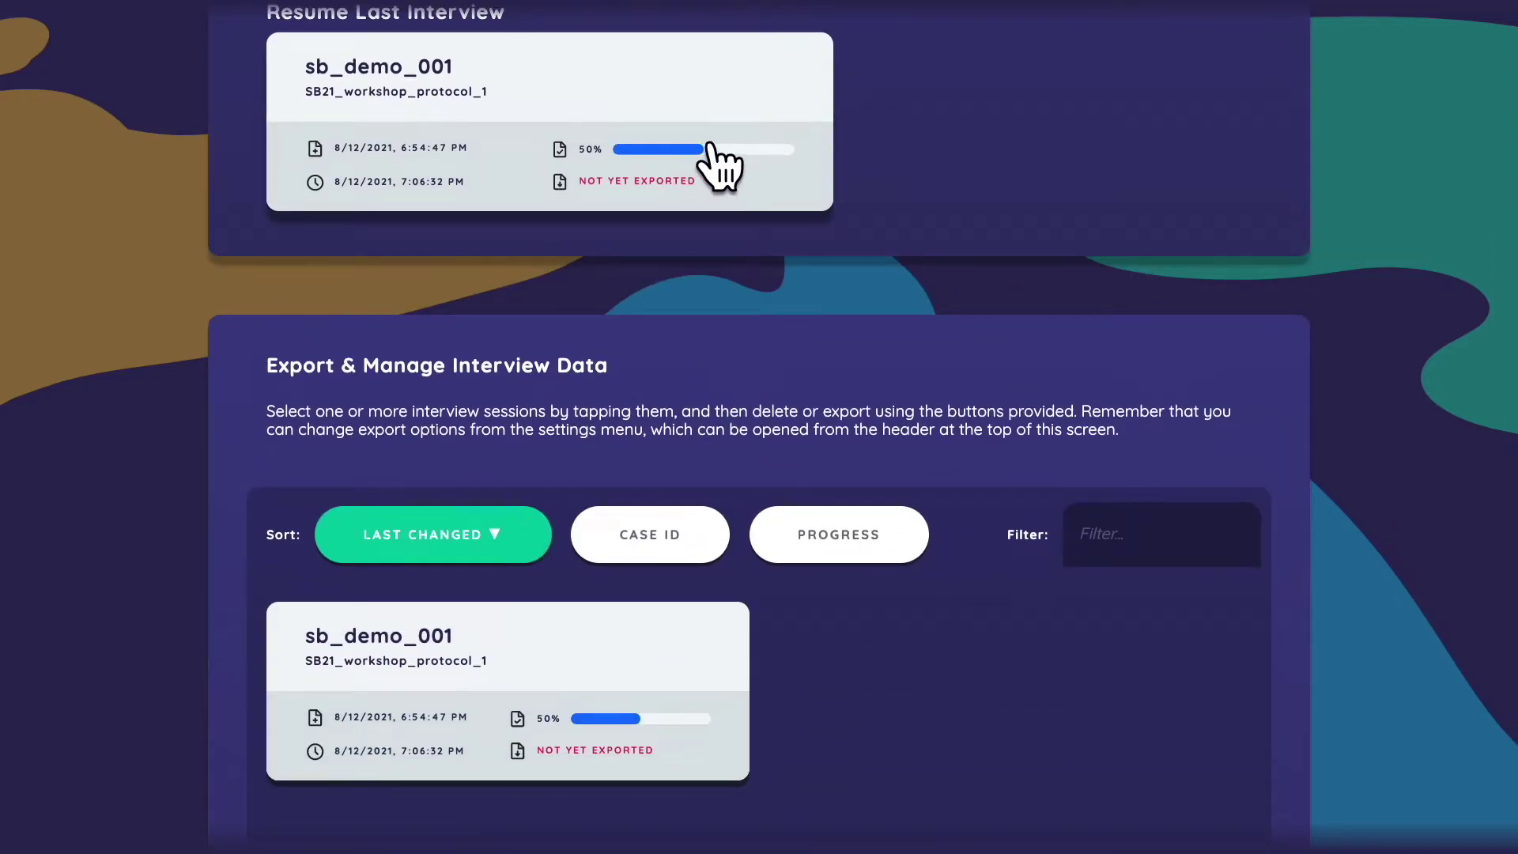
scroll(738, 291, down, 3)
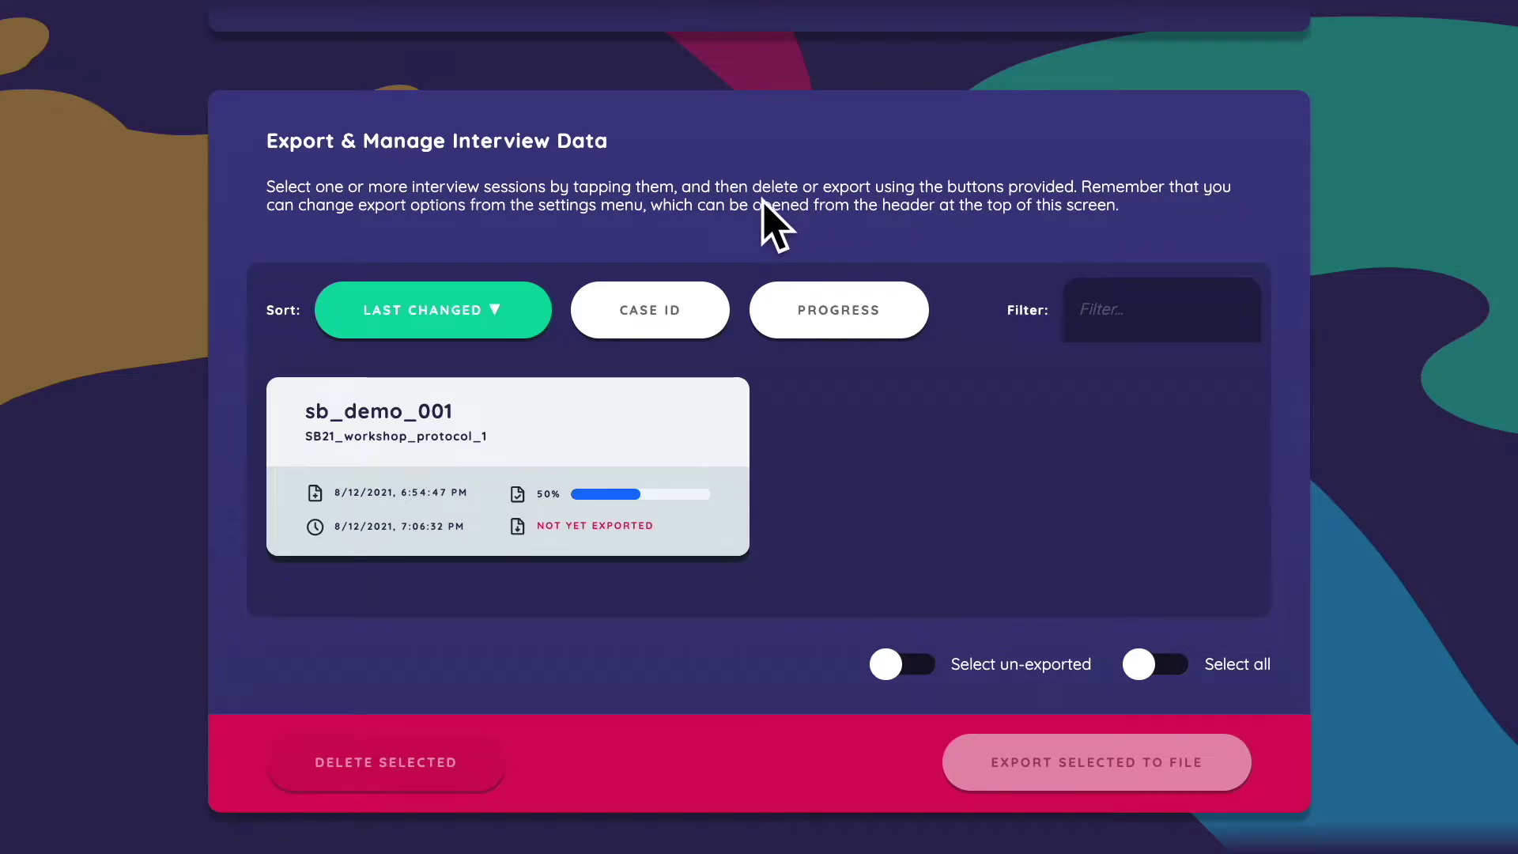
scroll(660, 273, up, 2)
scroll(657, 273, down, 2)
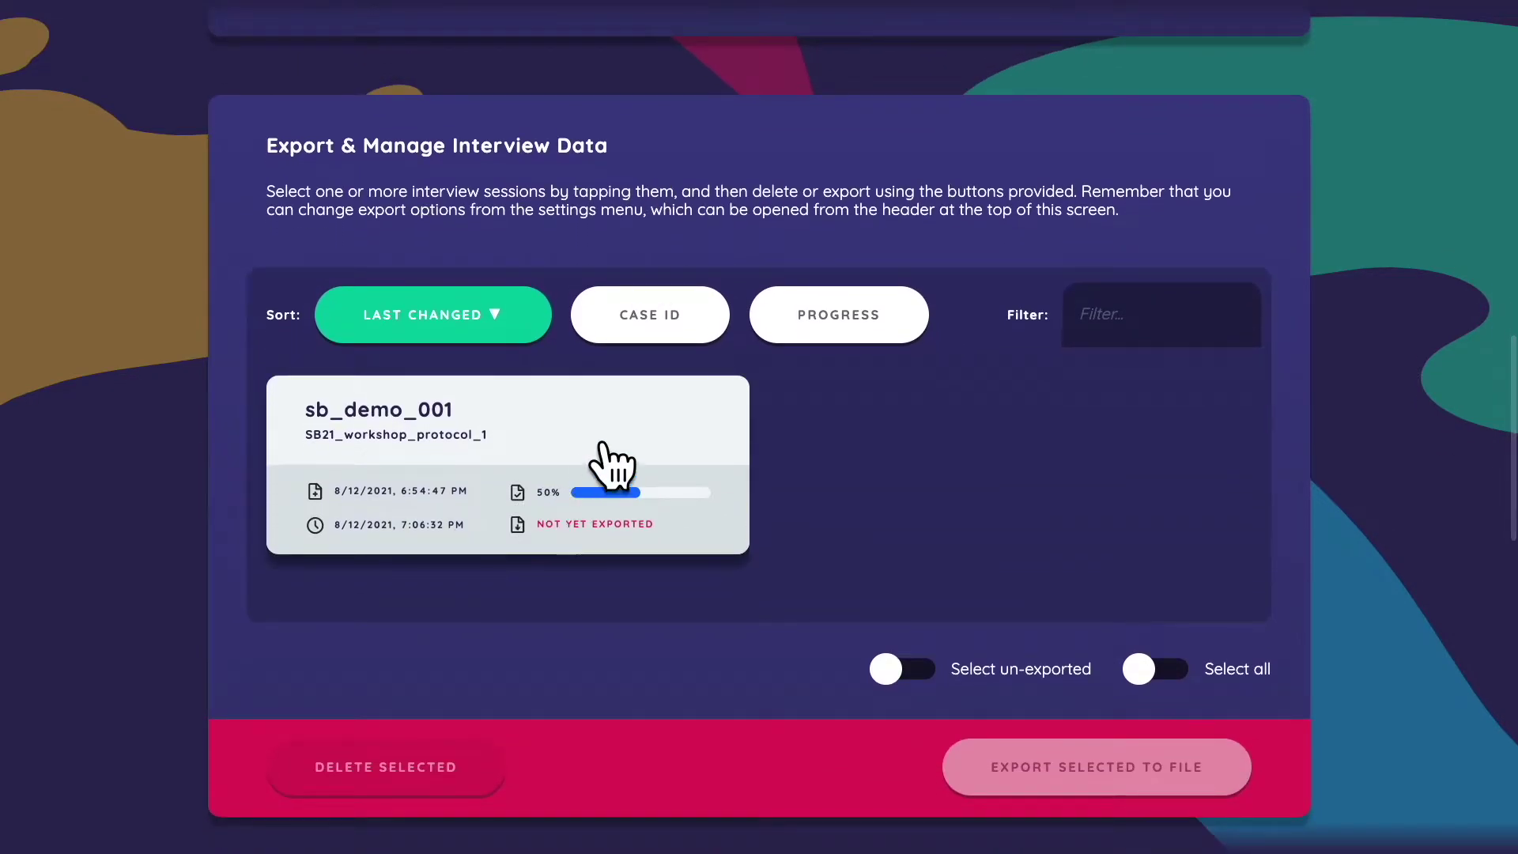
Step: Start a new interview from SB21_workshop_protocol_1 with the case ID sb_demo_002 and advance past the introduction
scroll(632, 451, up, 10)
scroll(635, 452, up, 1)
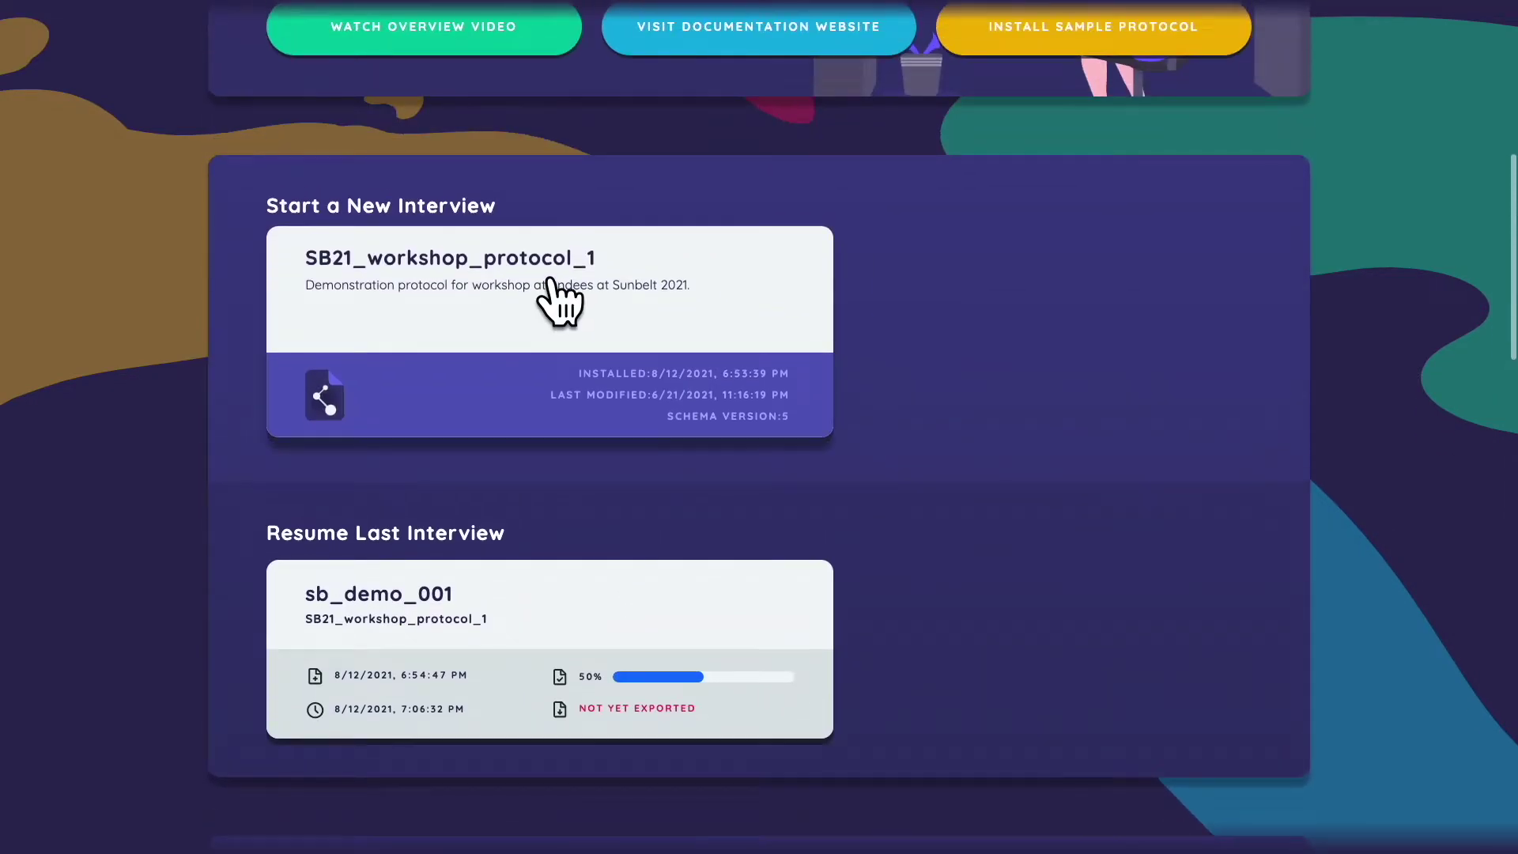
click(643, 382)
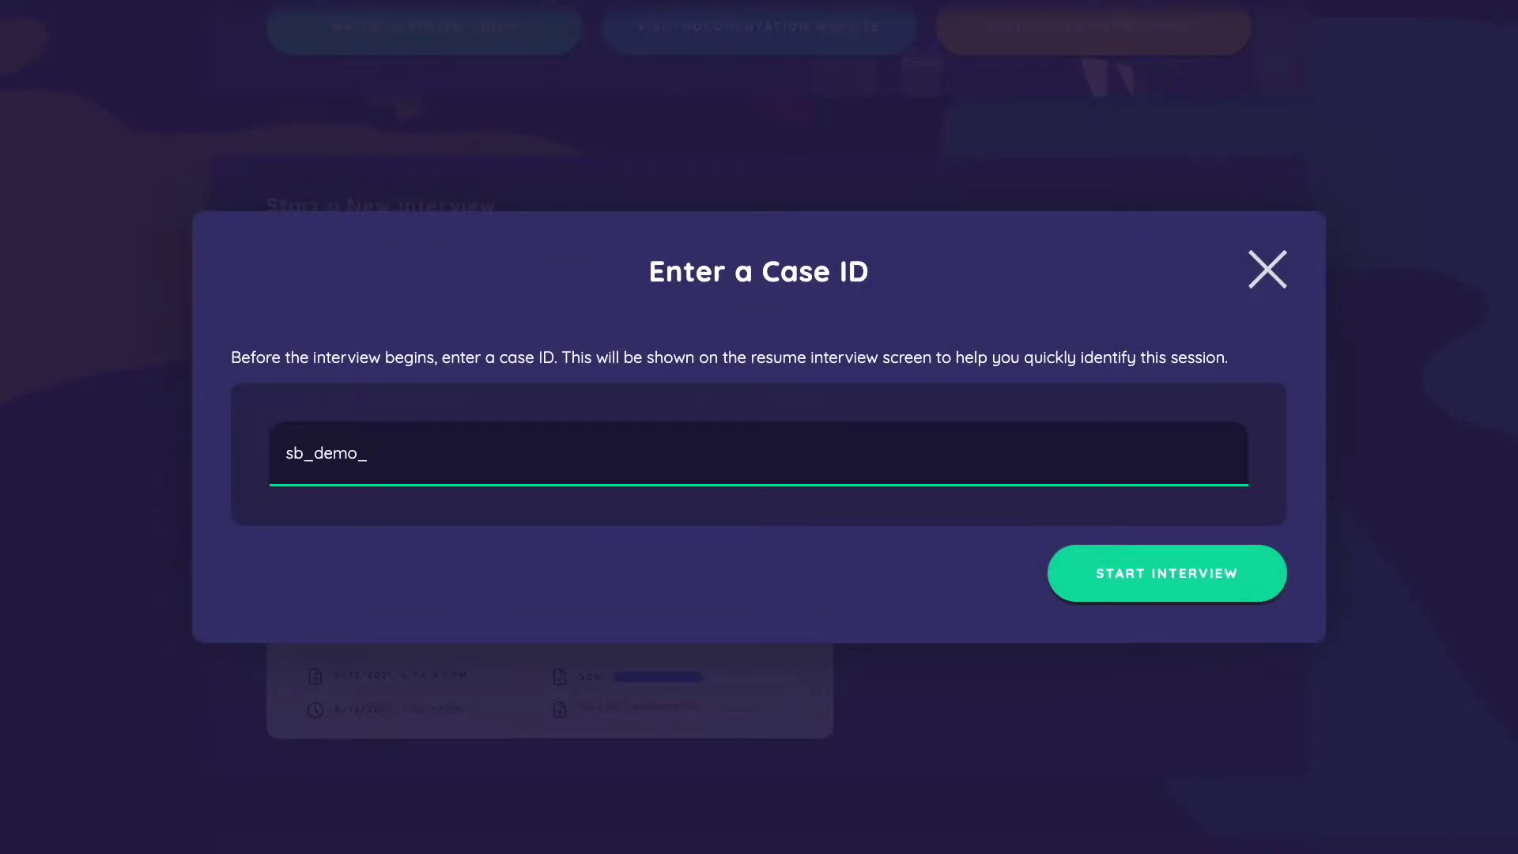
text(sb_demo_002)
key(Return)
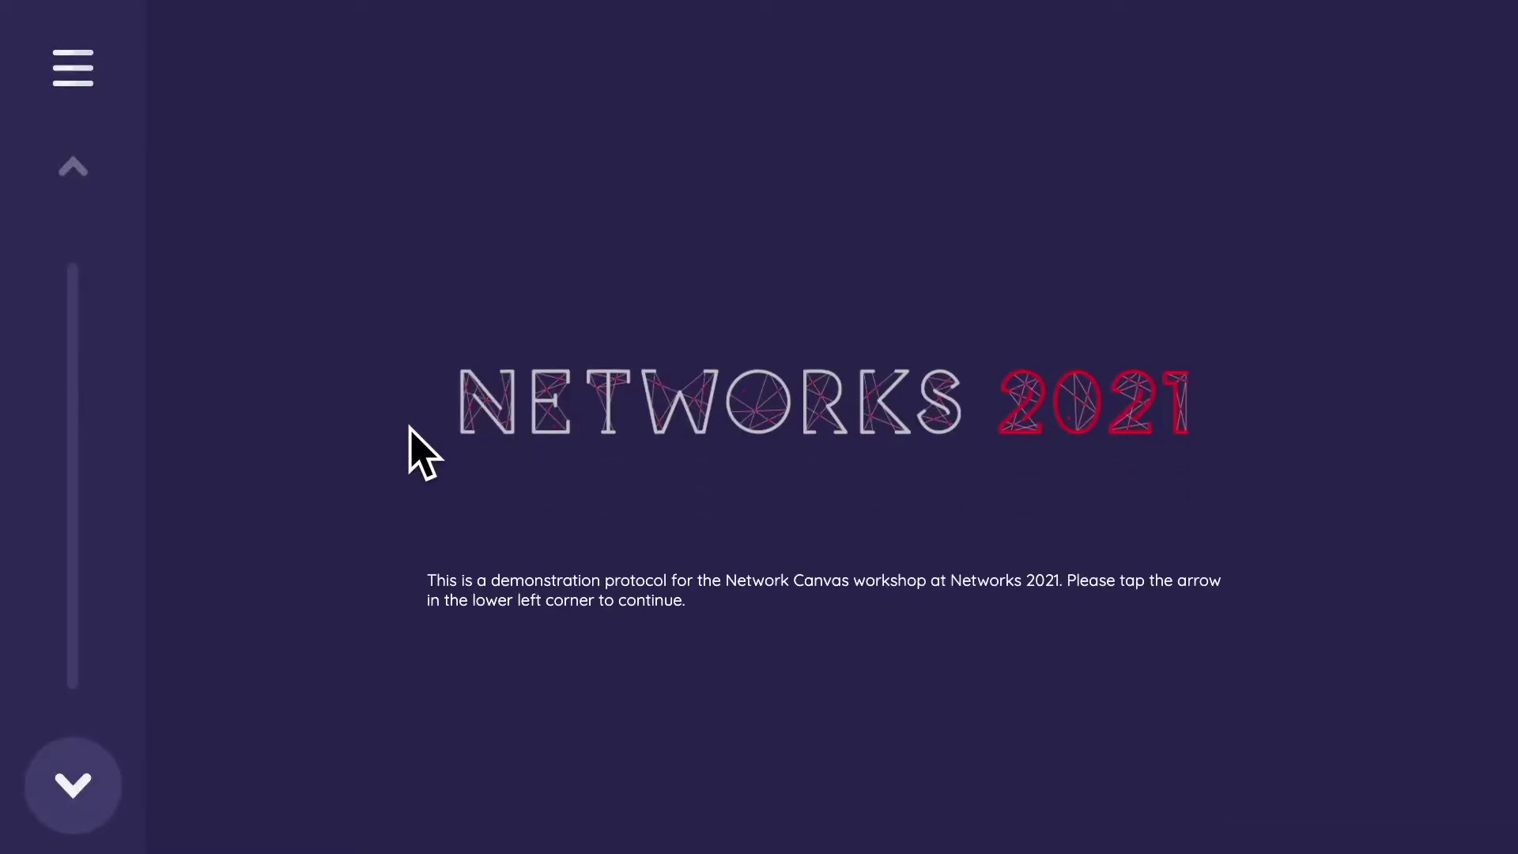
click(89, 783)
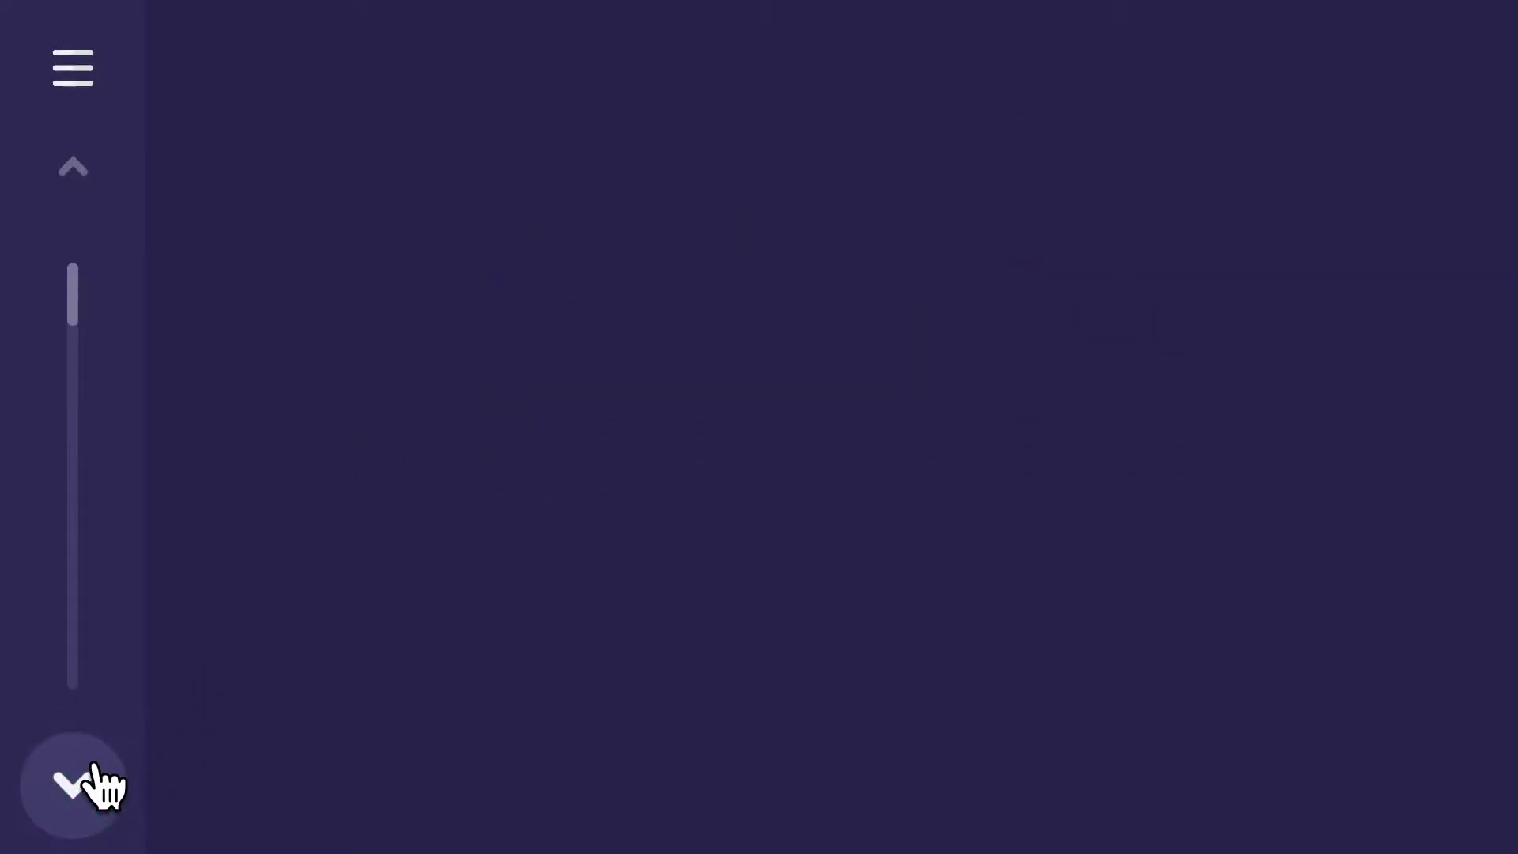
Step: Jump to the end of the sb_demo_002 interview and finish it
click(74, 652)
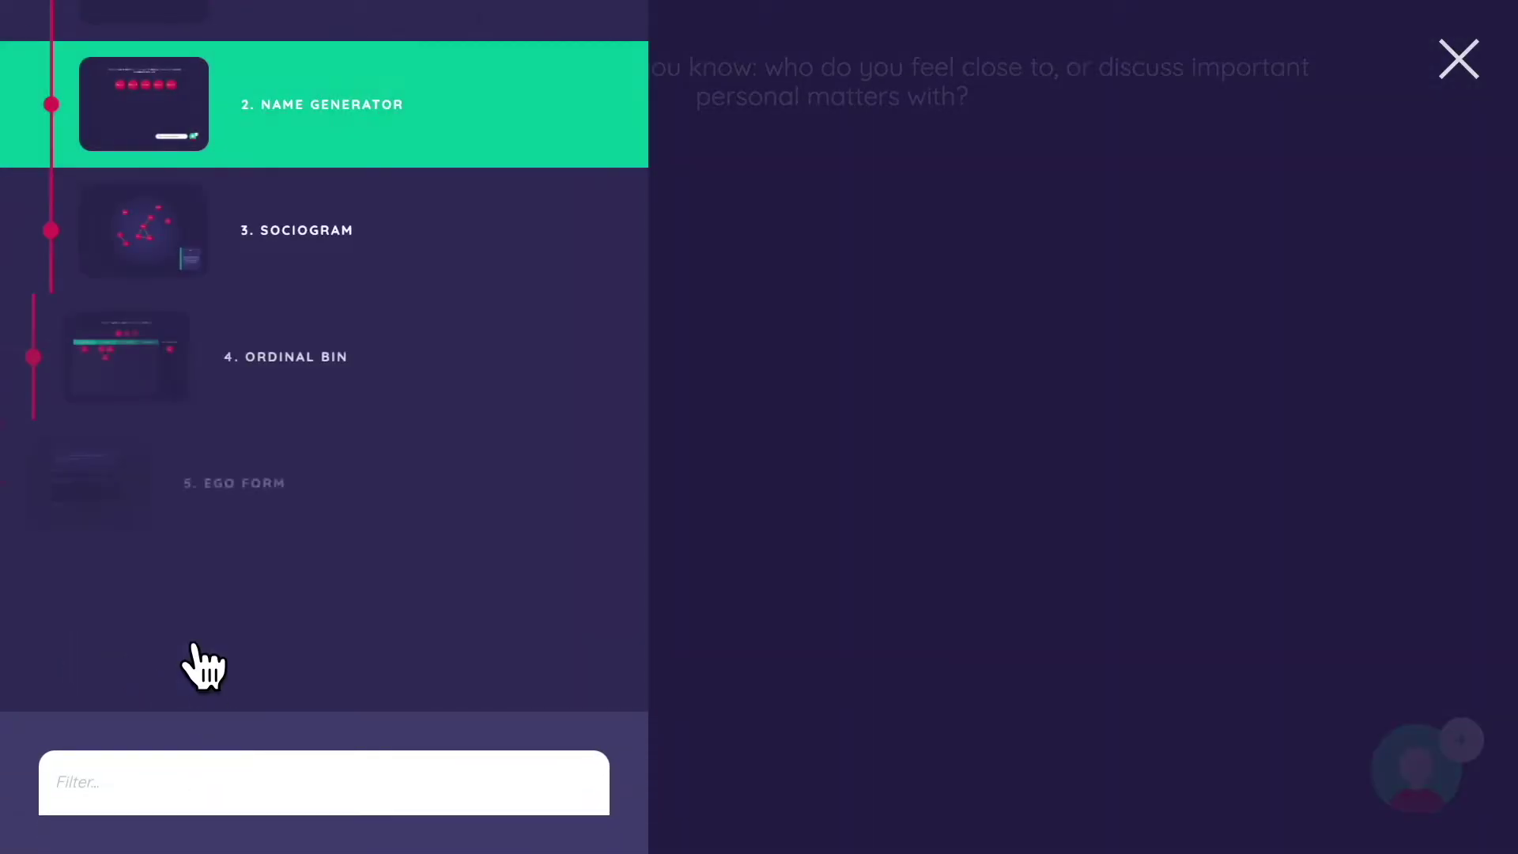
click(241, 589)
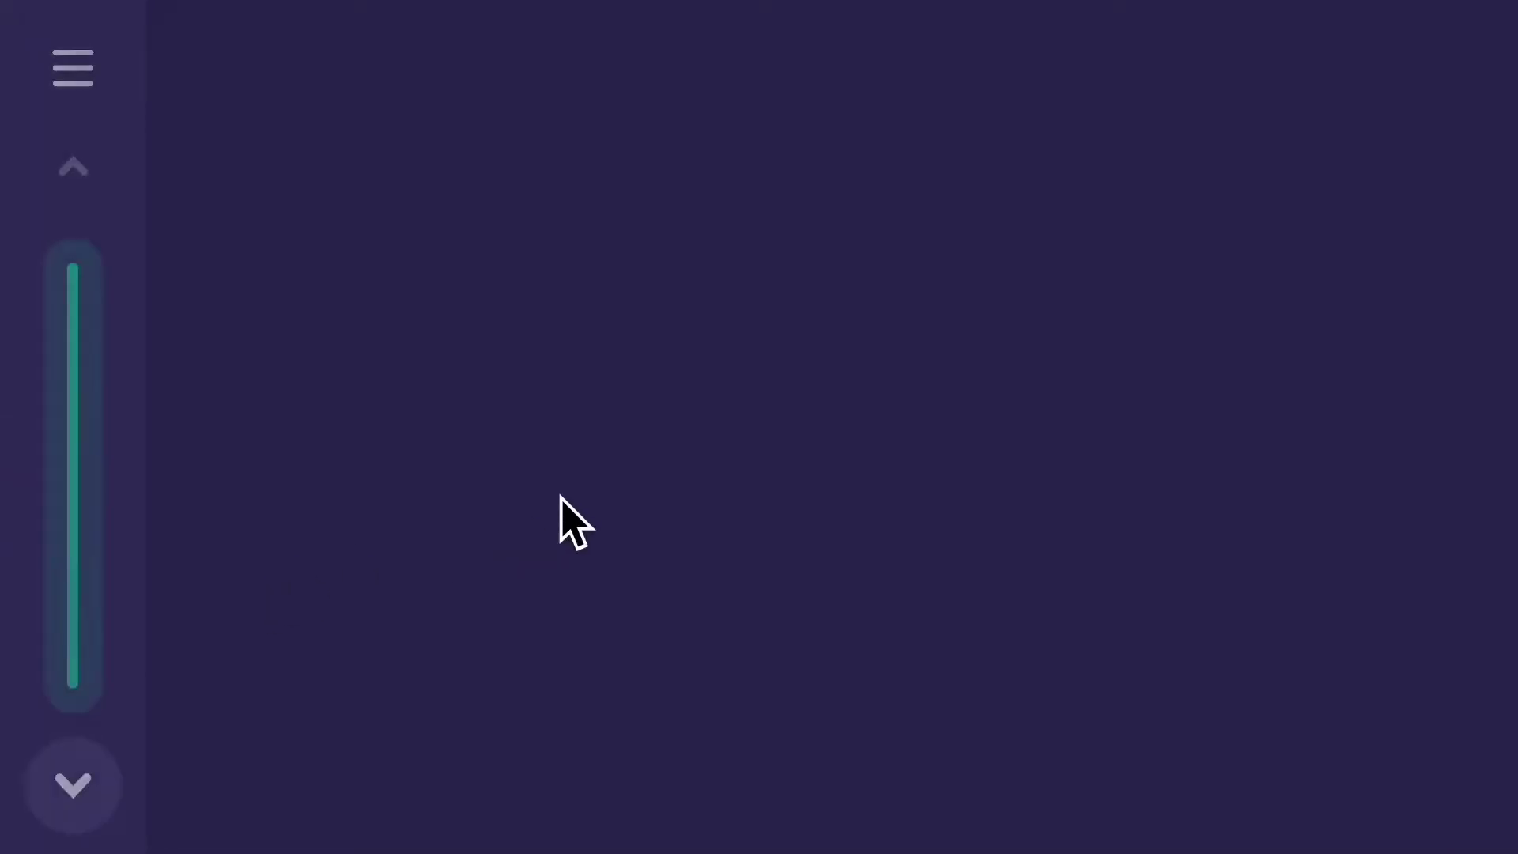
click(878, 503)
Step: View the list of interviews available to resume and close it without choosing one
scroll(722, 451, down, 10)
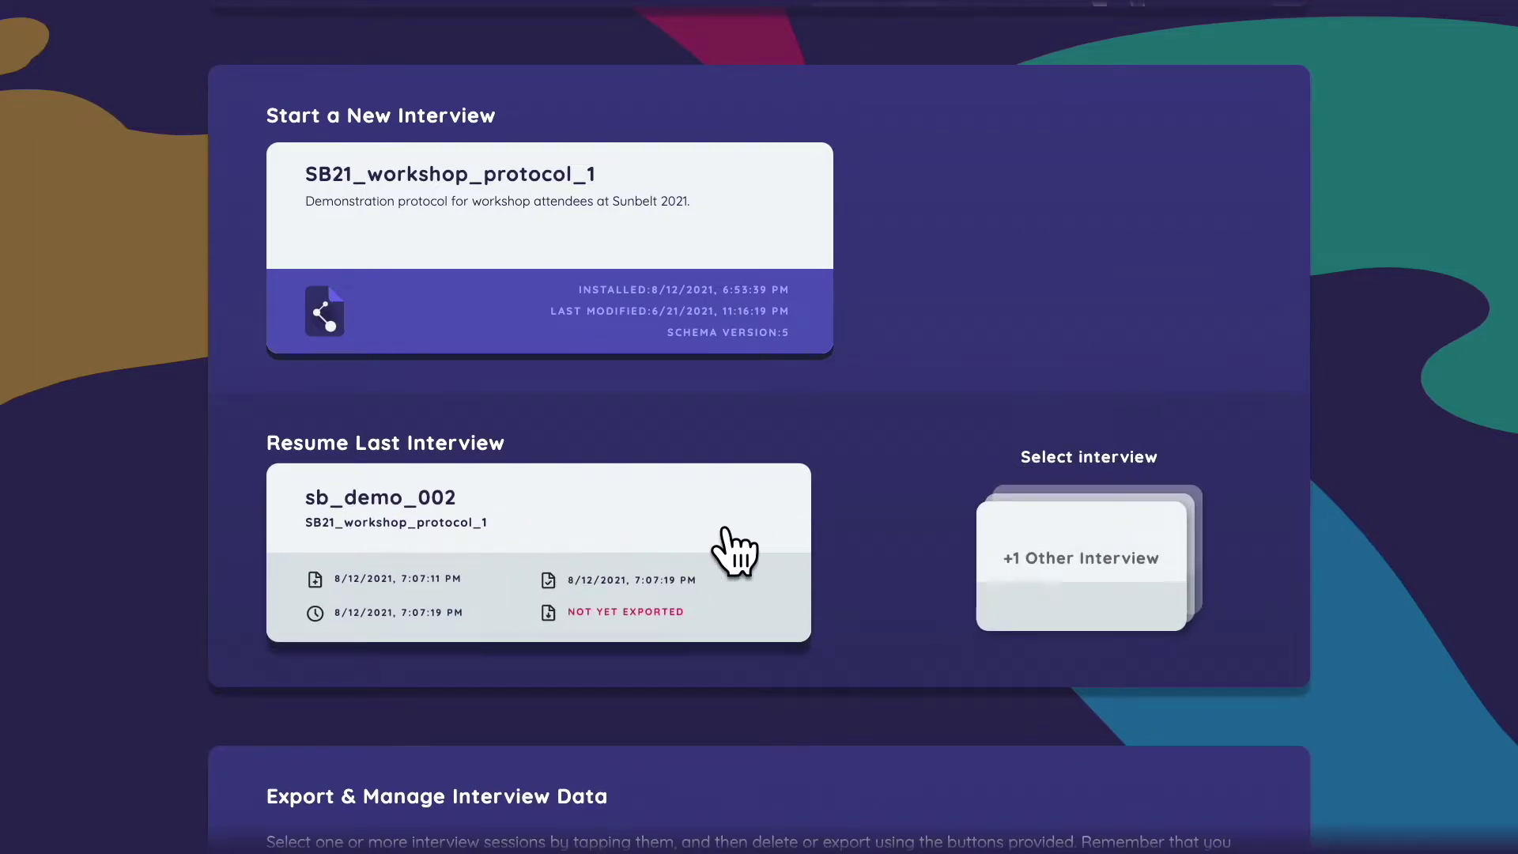
click(1113, 553)
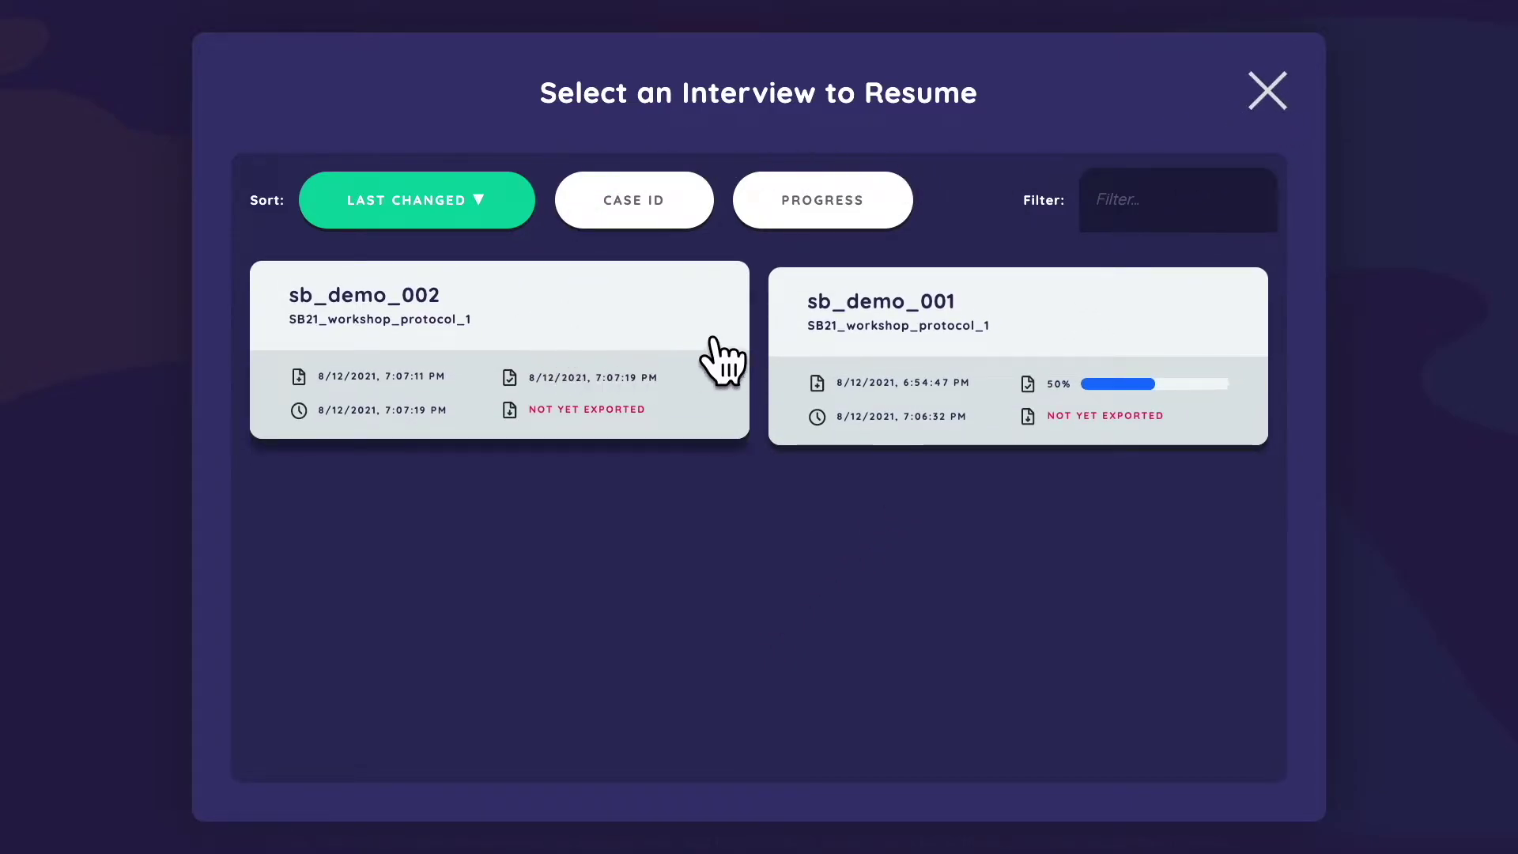
click(1261, 105)
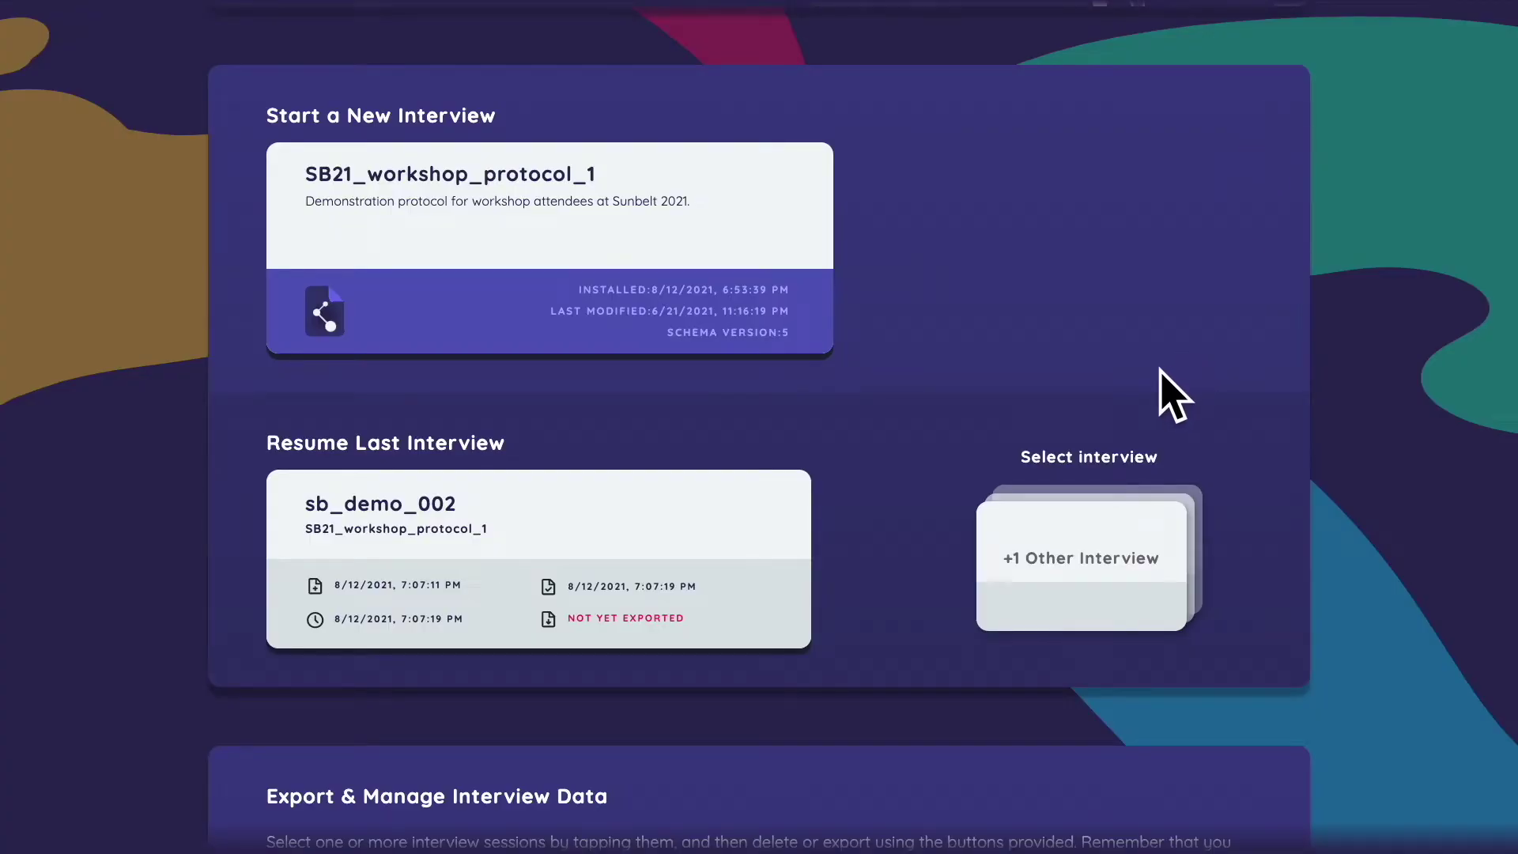
Step: Sort the interview sessions under Export & Manage Interview Data by last changed, by case ID and finally by progress in ascending order
scroll(1174, 395, down, 10)
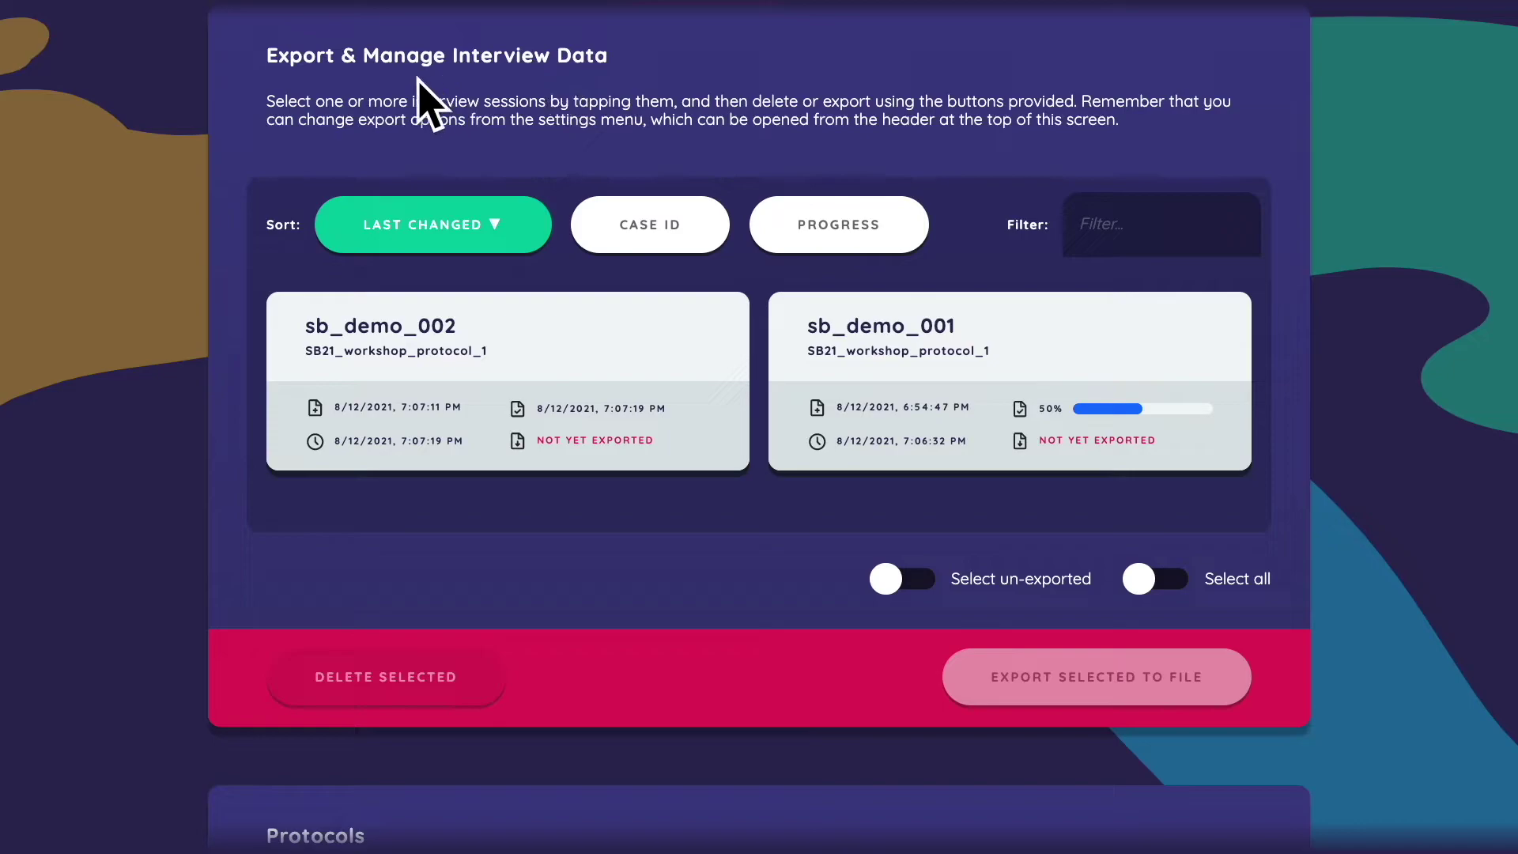
click(501, 231)
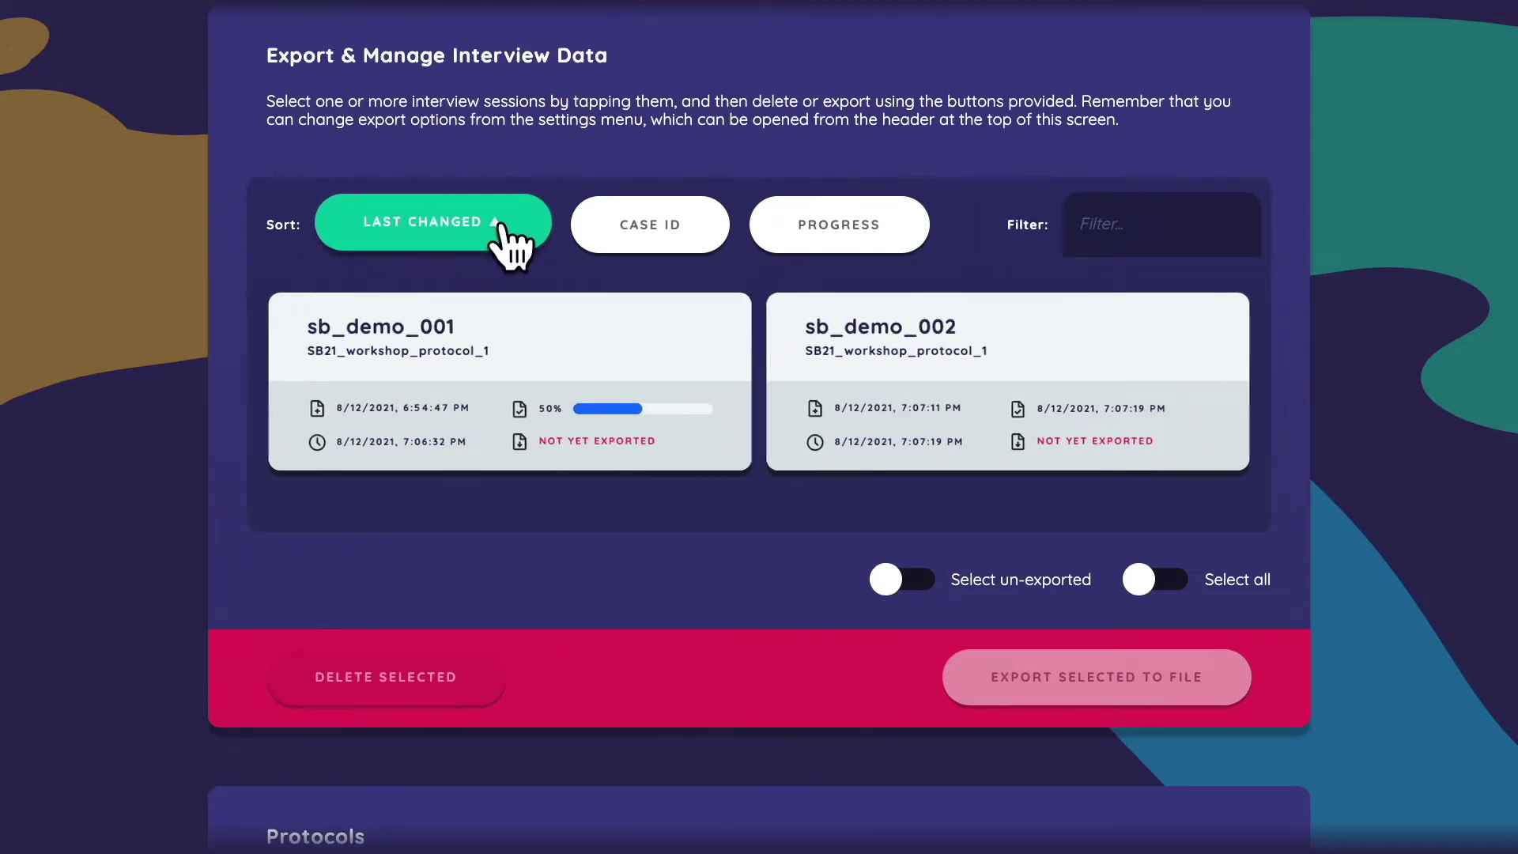
click(510, 241)
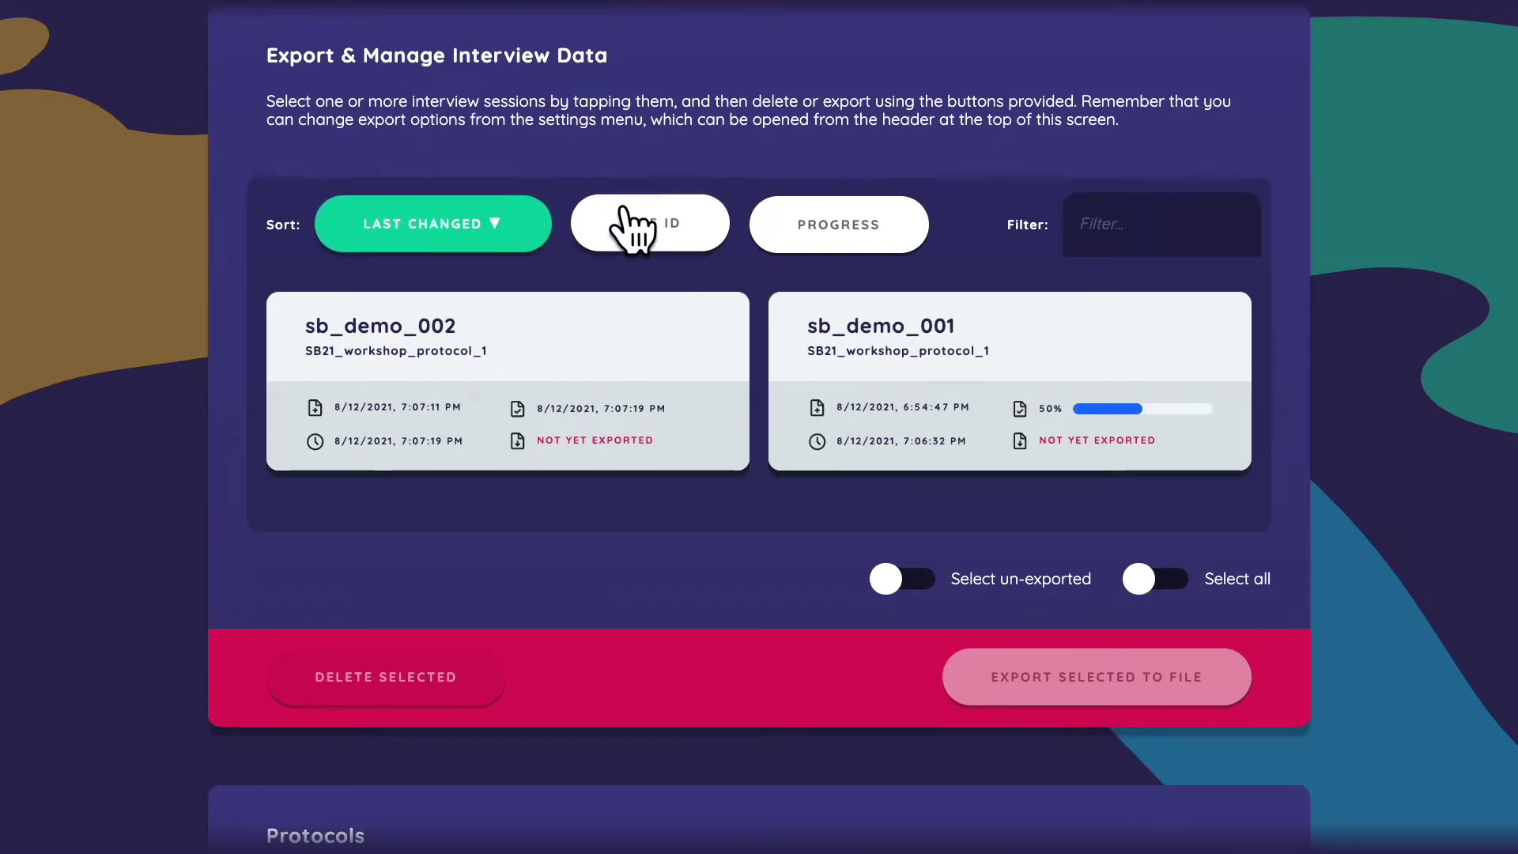
click(680, 233)
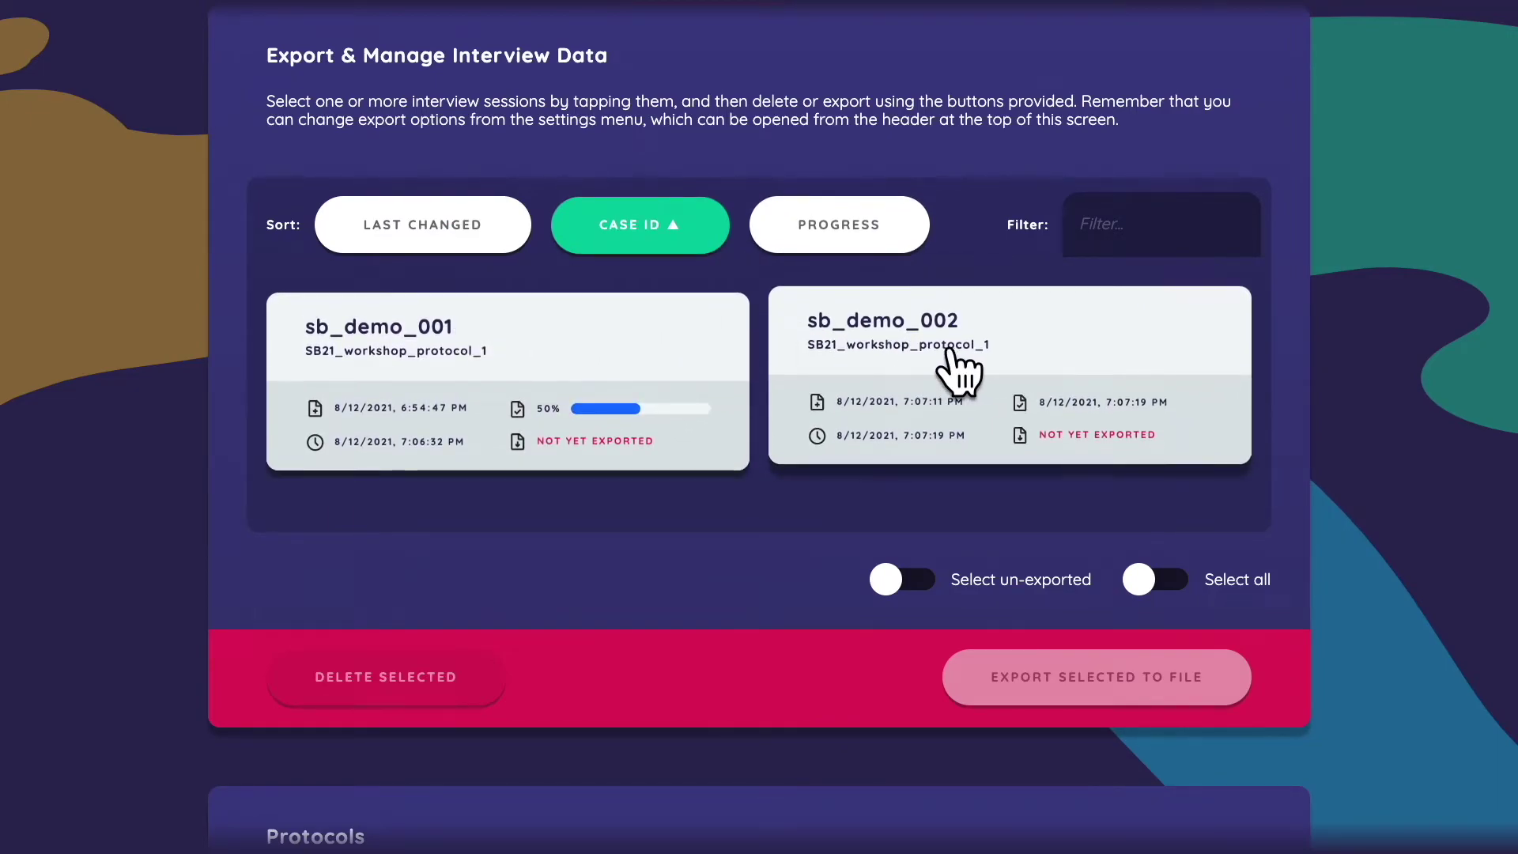
click(850, 230)
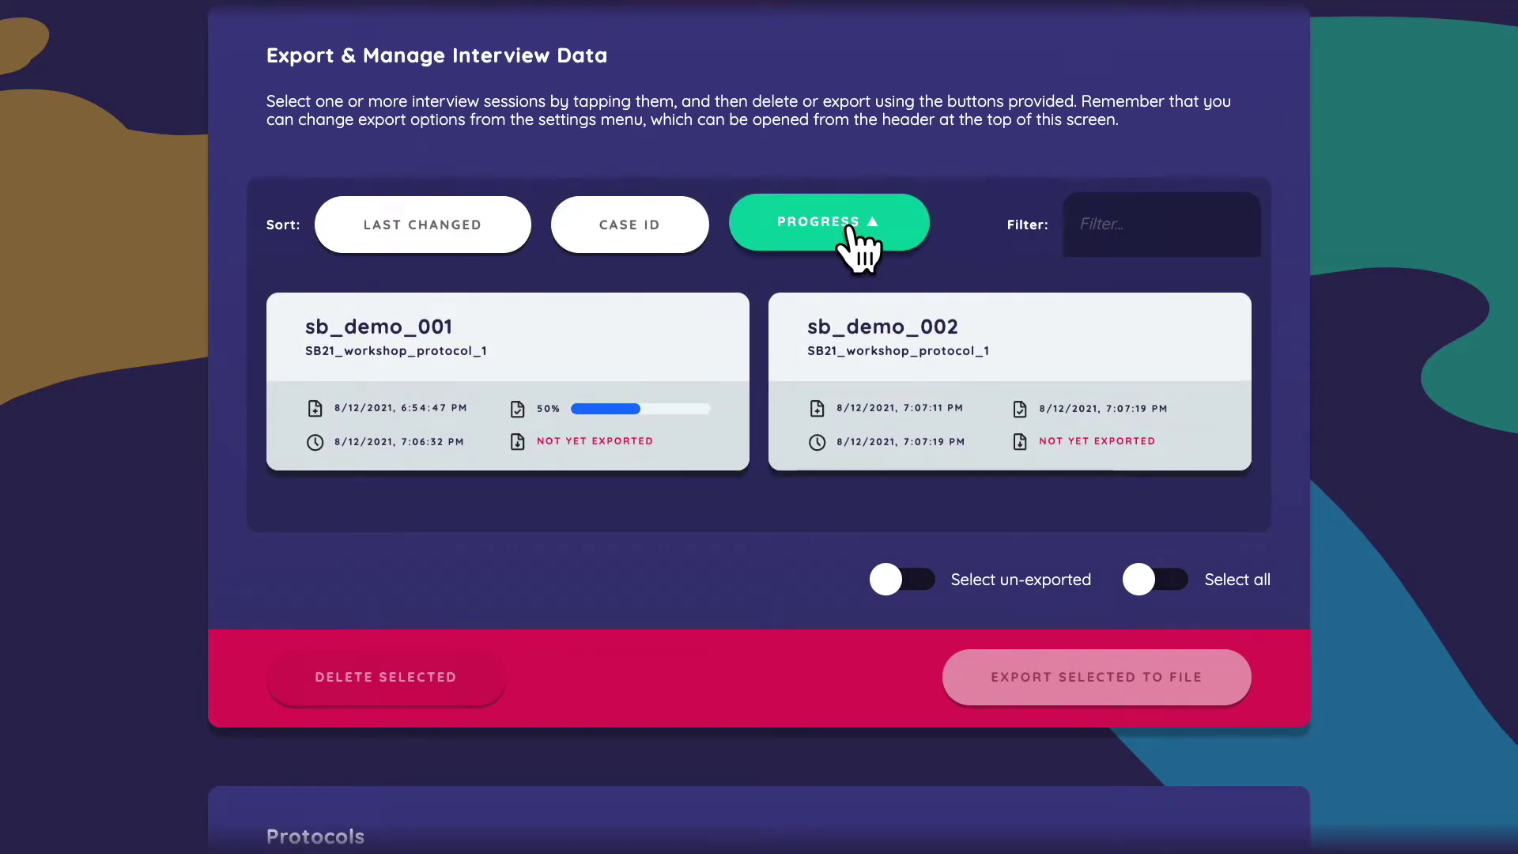
click(822, 233)
click(783, 231)
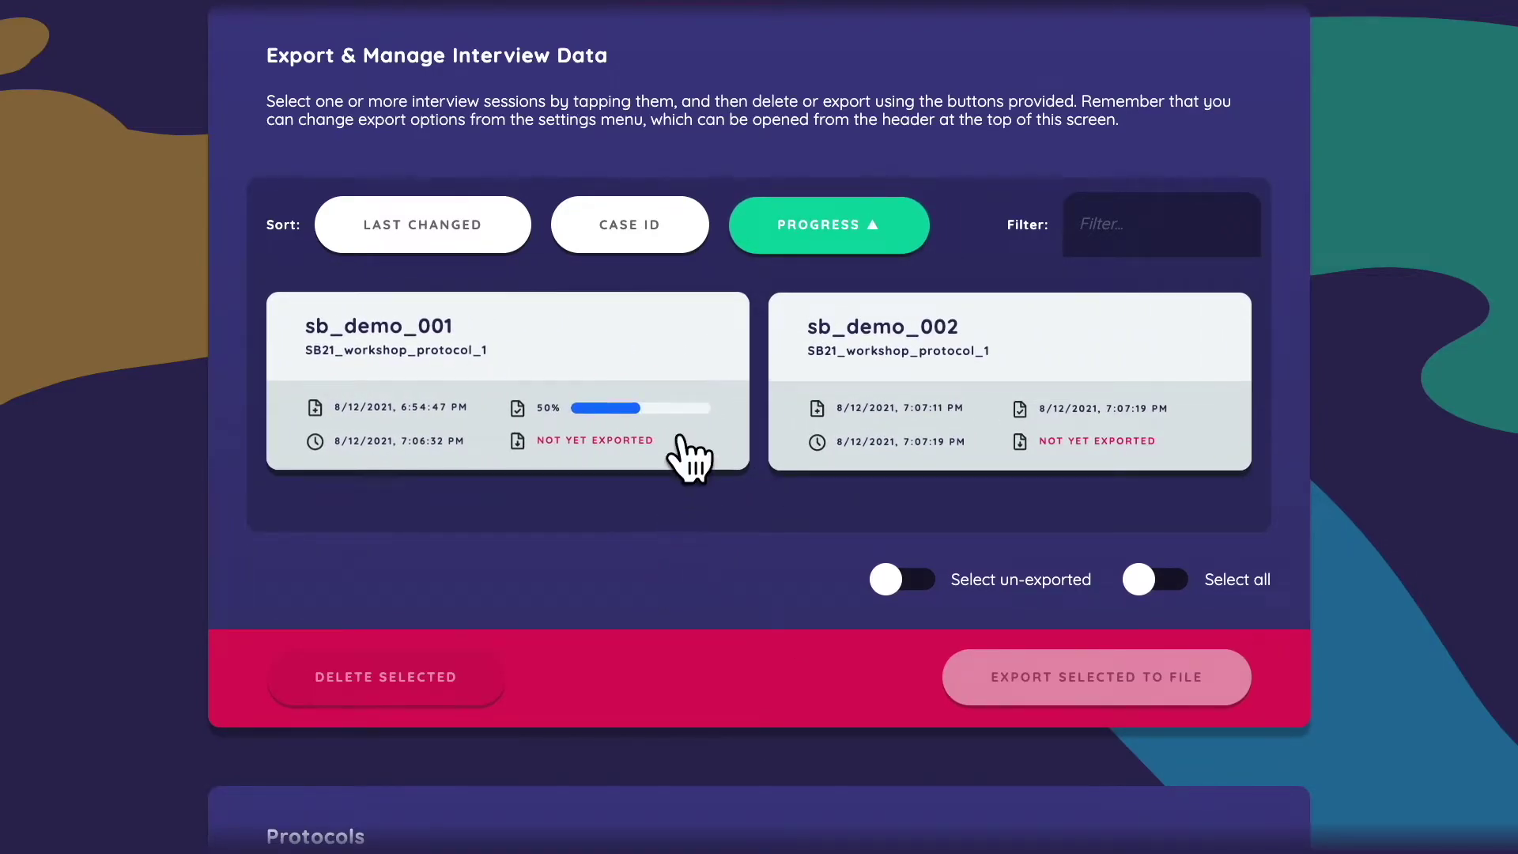
Step: Export the sb_demo_001 session to the Sunbelt2021 folder as networkCanvasExport_iteration1.zip
click(577, 325)
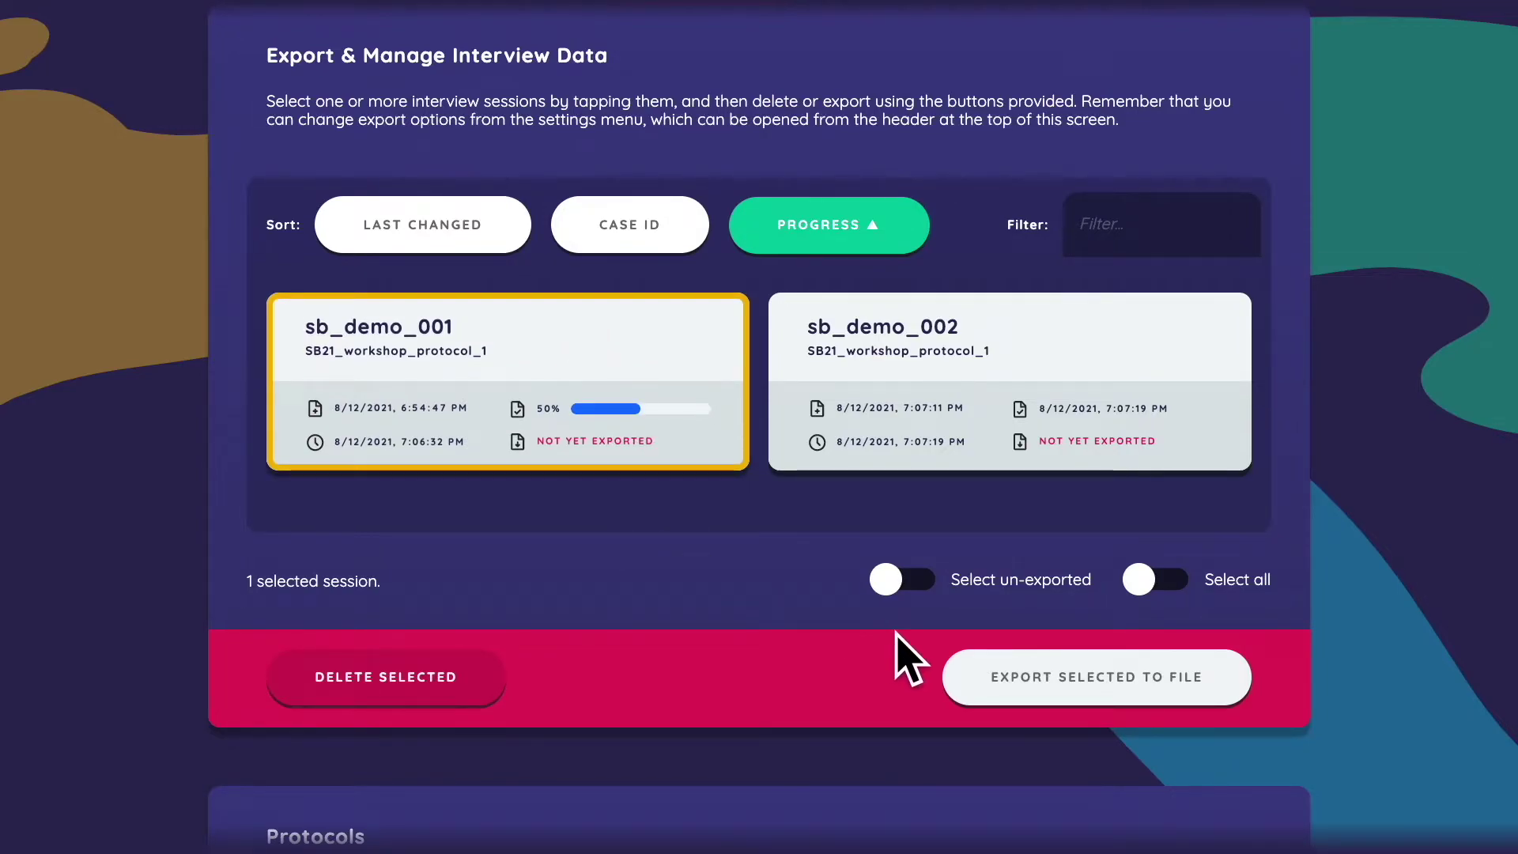
click(1056, 681)
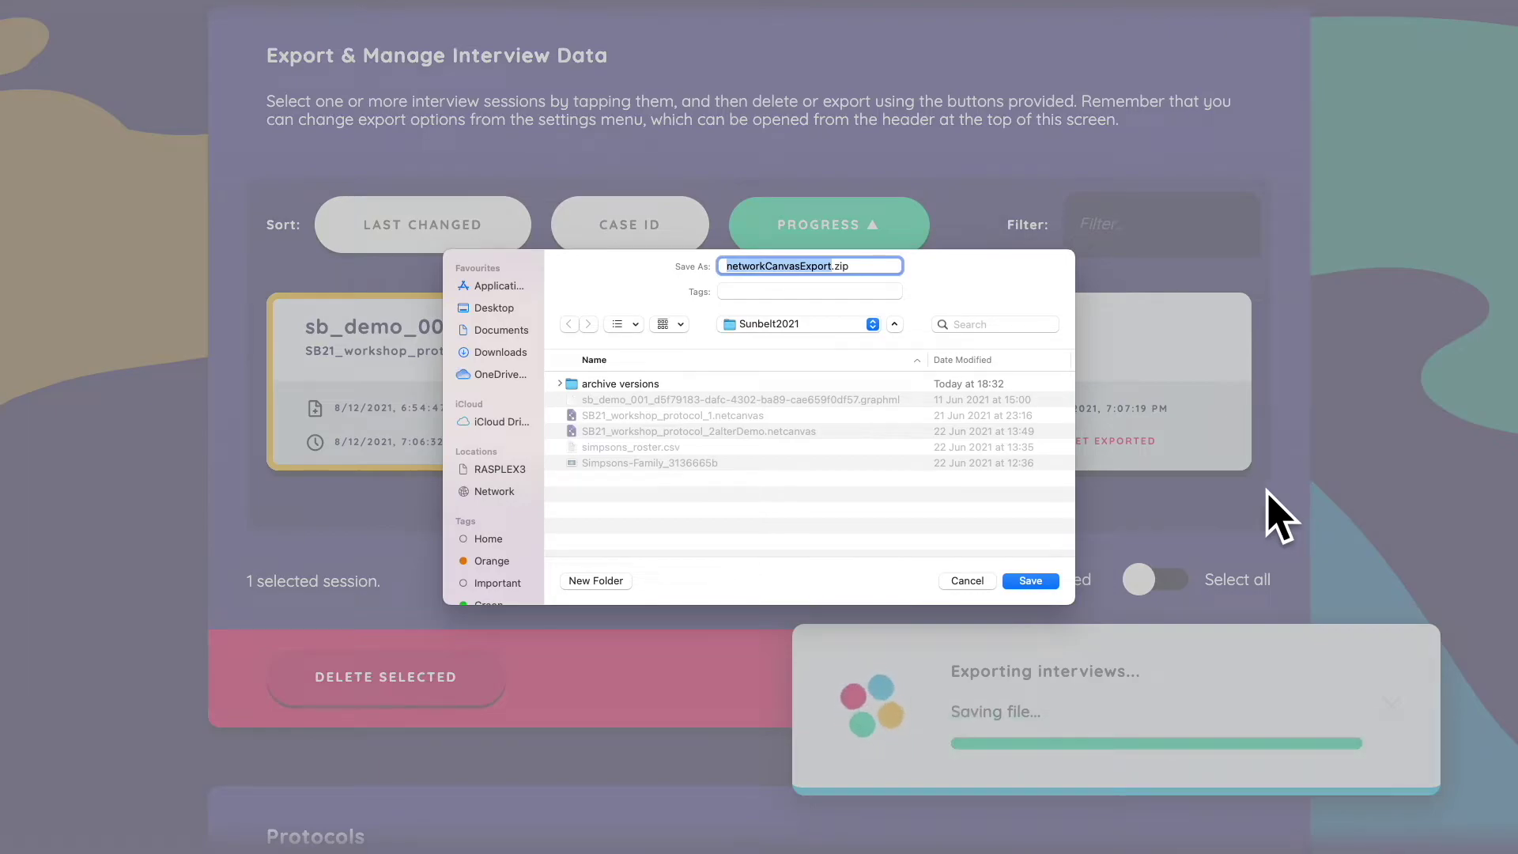
click(831, 266)
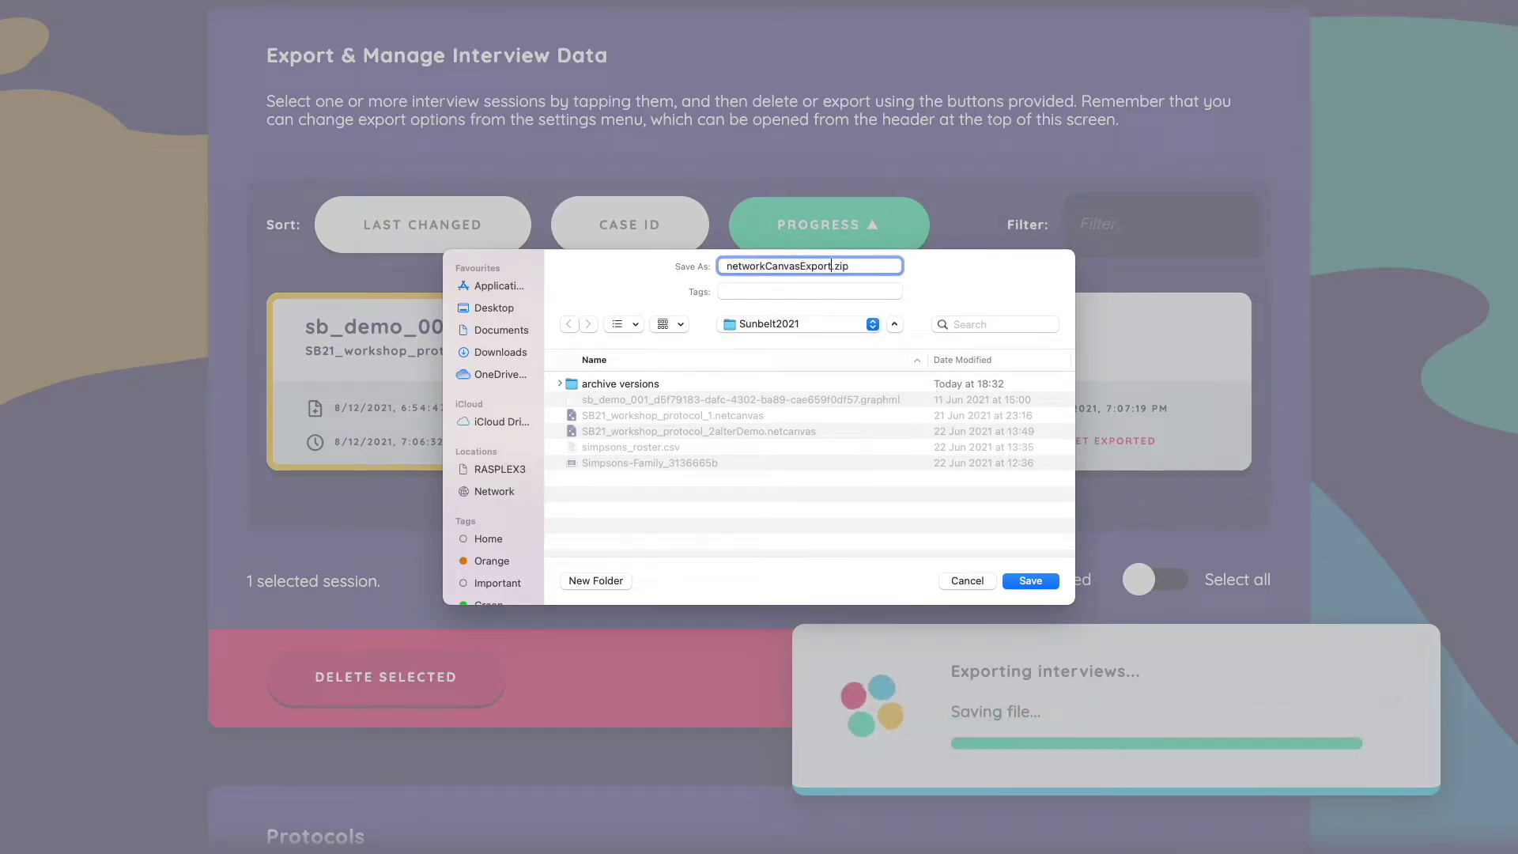
text(iteration11)
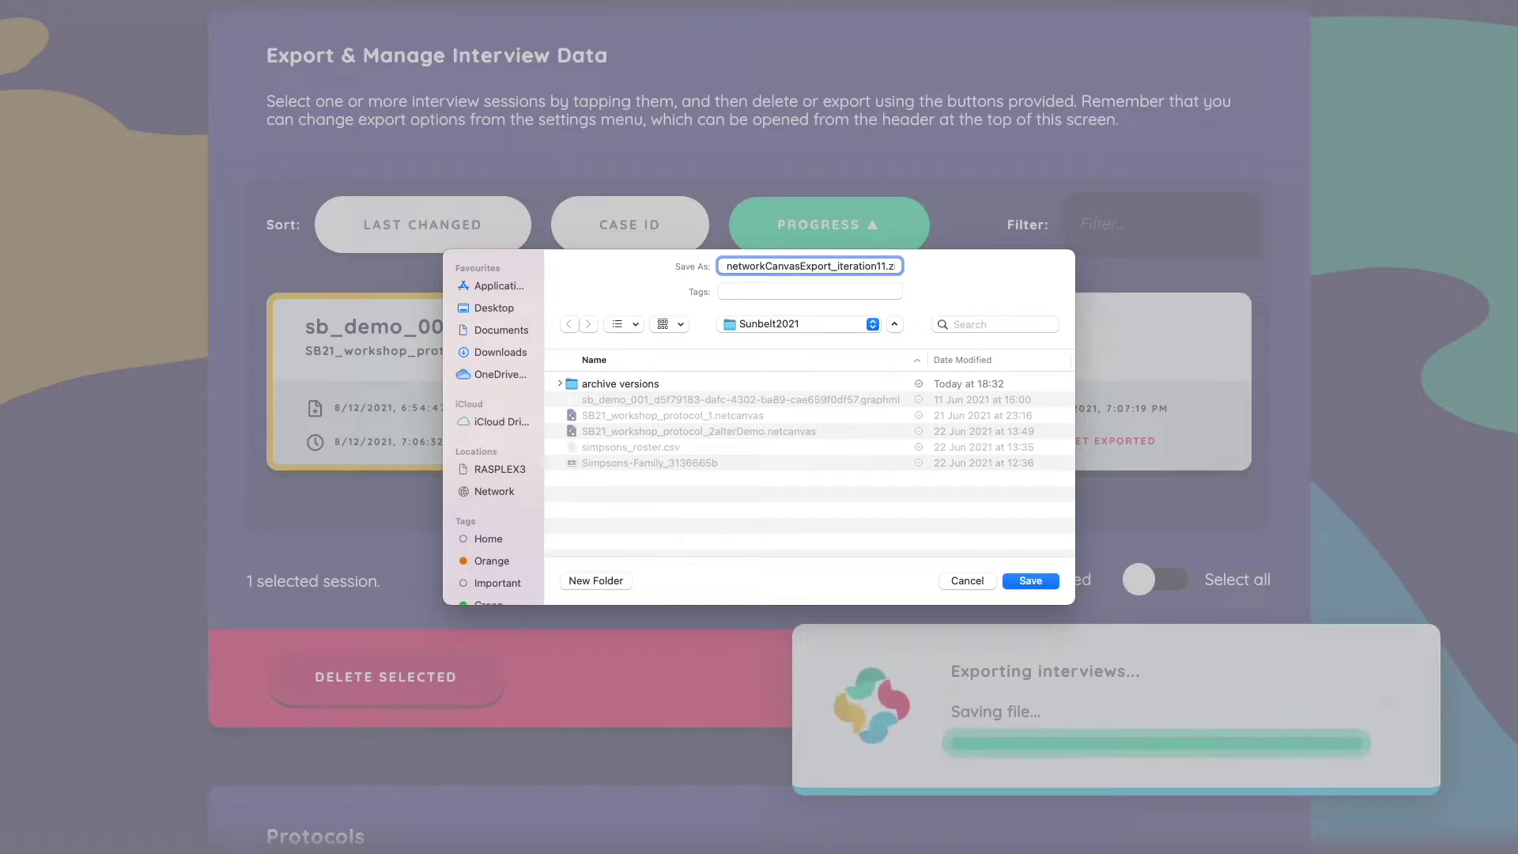
key(Return)
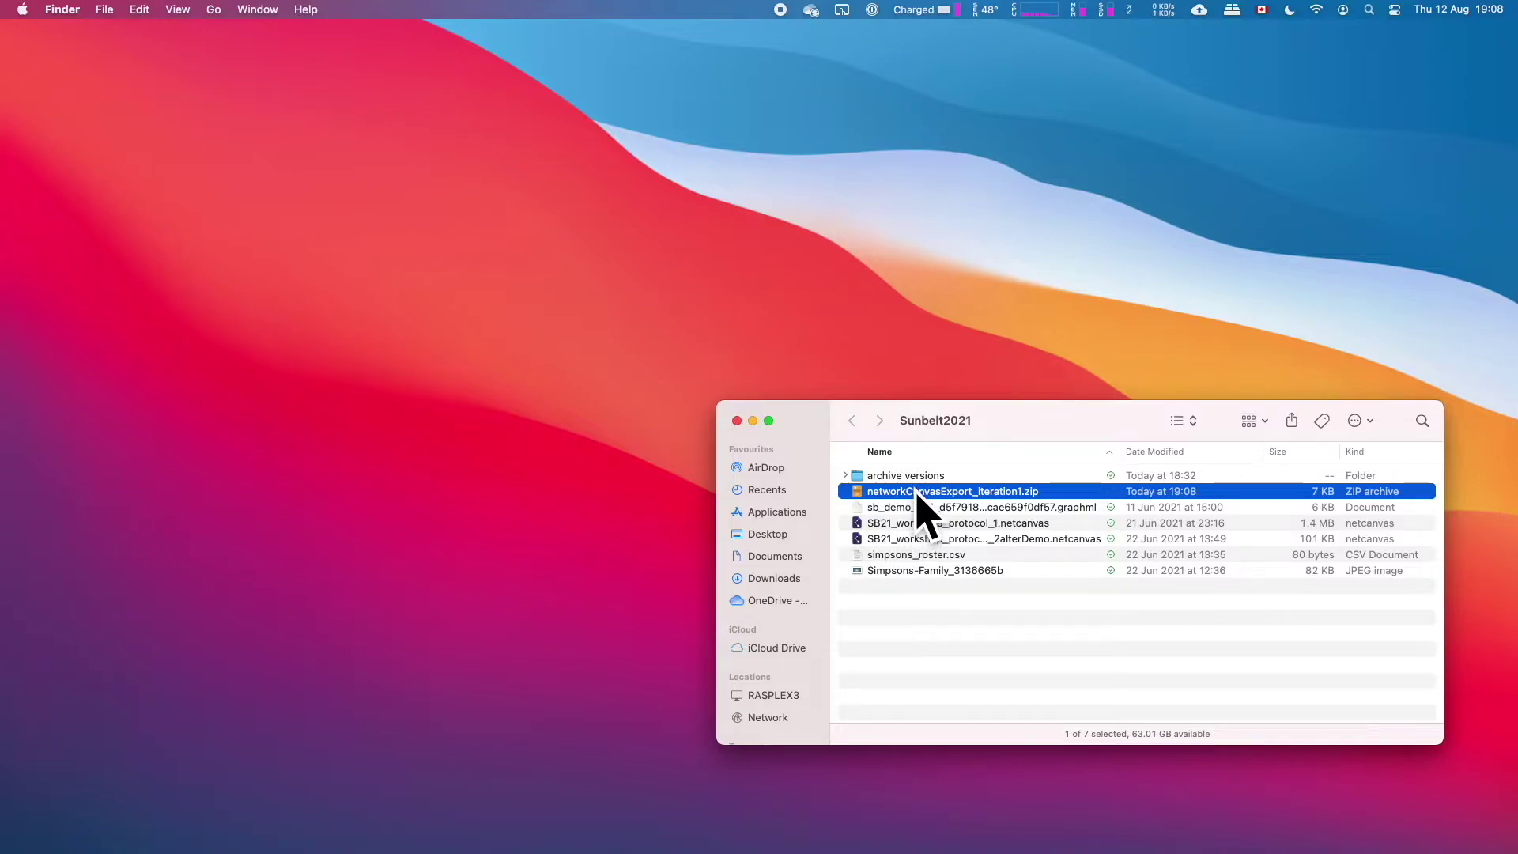
Step: Extract networkCanvasExport_iteration1.zip in Finder, sort the Sunbelt2021 folder by date modified and preview the extracted sb_demo_001 GraphML file
double_click(918, 494)
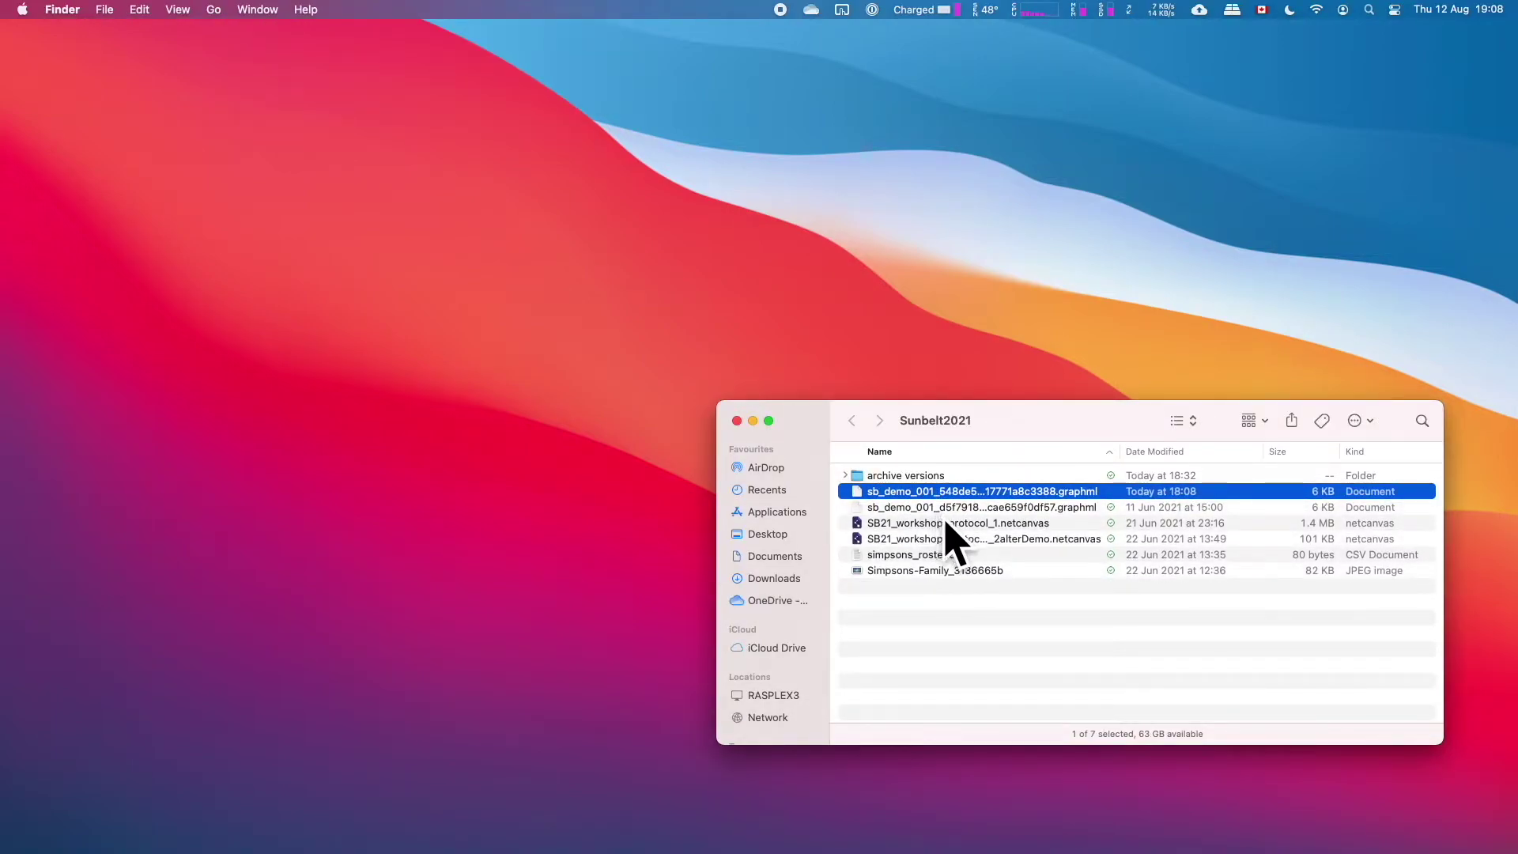
click(1159, 452)
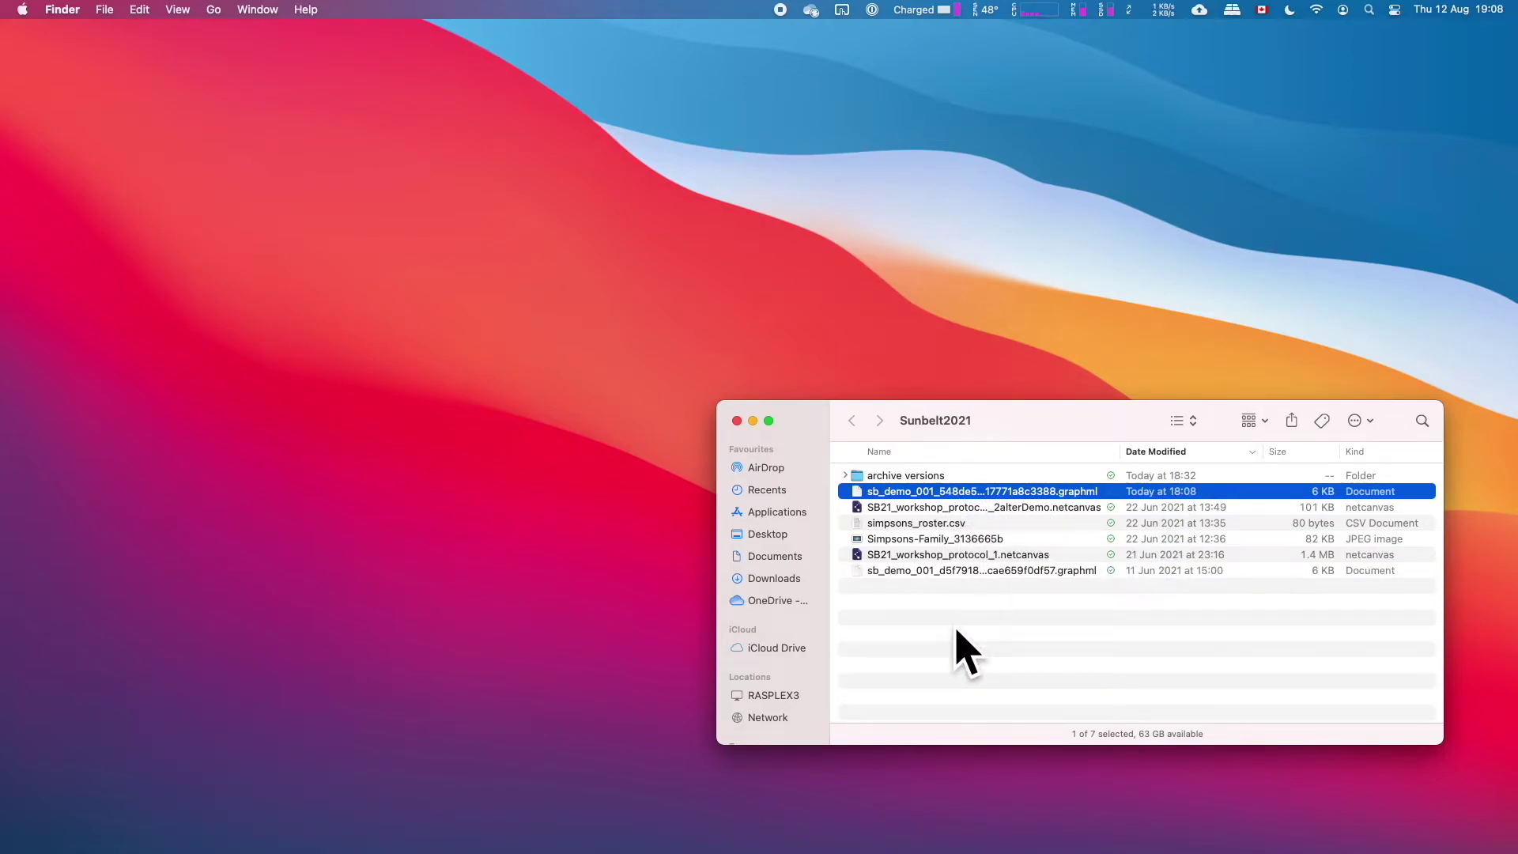
key(space)
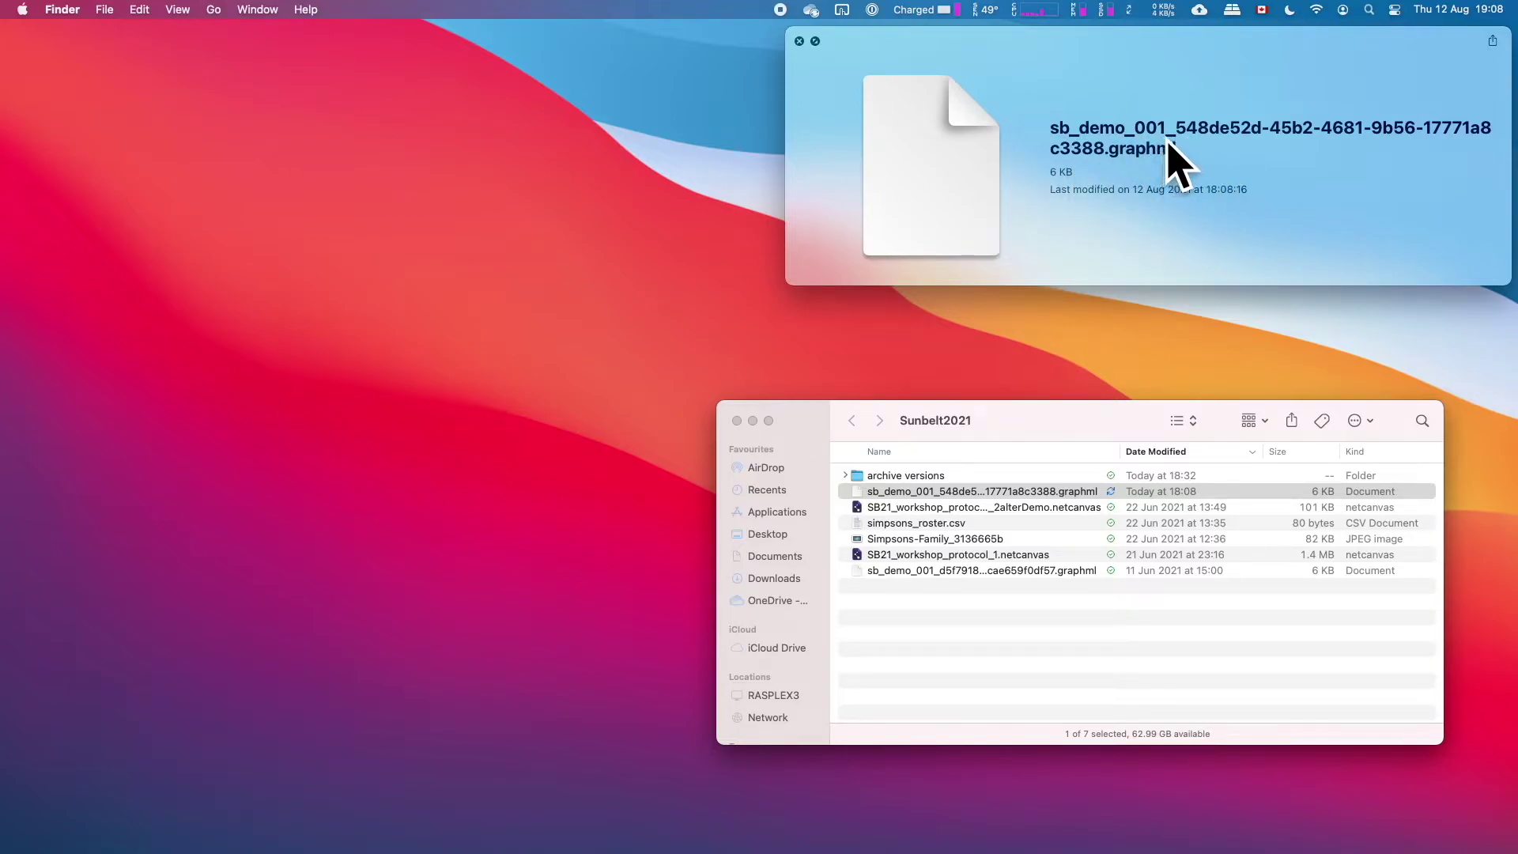
key(space)
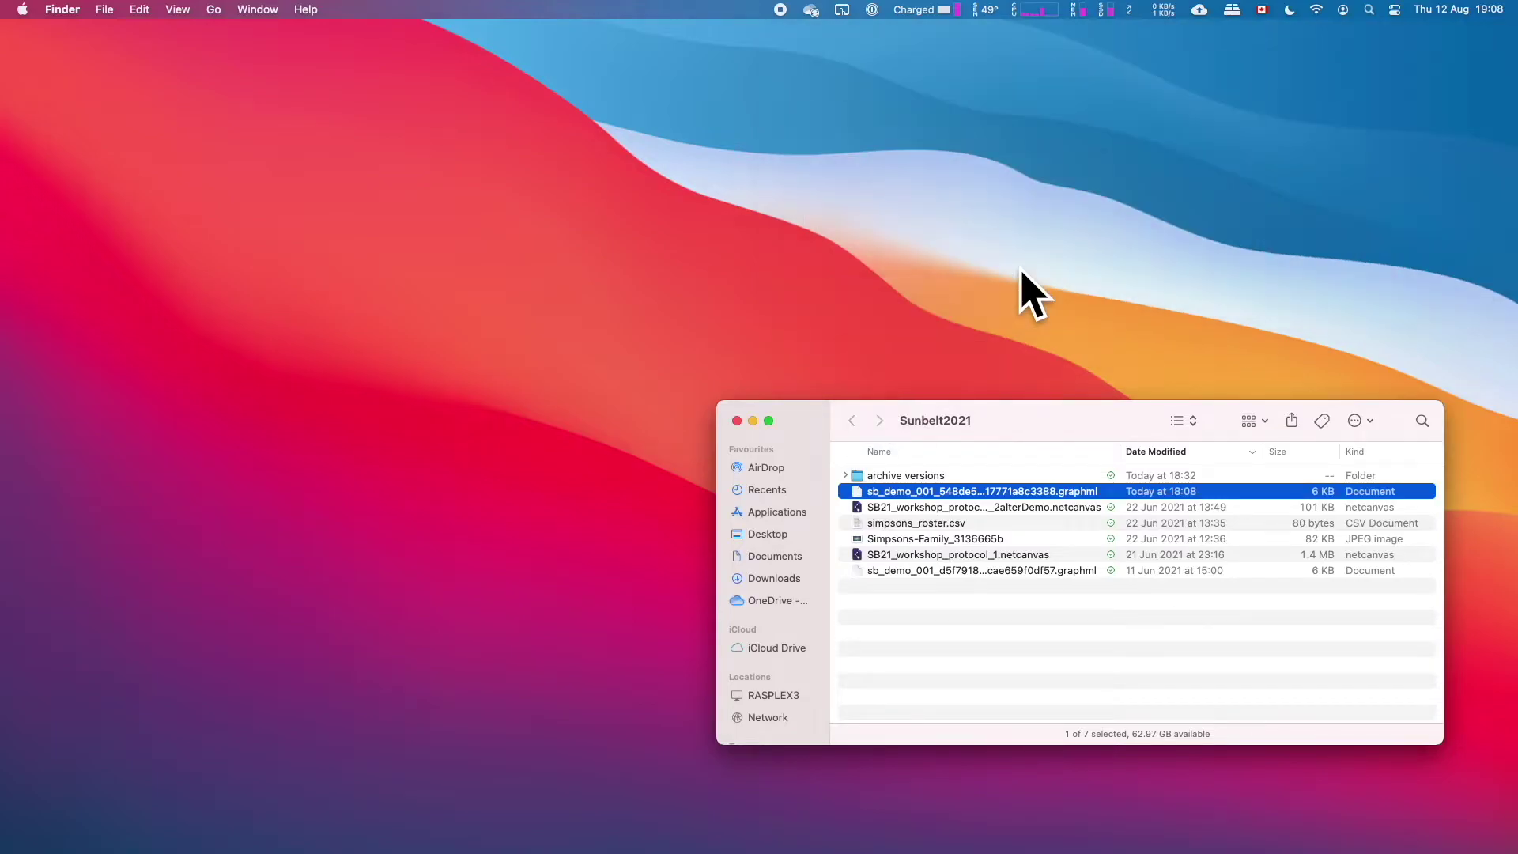
Step: Open the newly extracted sb_demo_001 GraphML file in TextEdit and enlarge its window to show more of the file
right_click(941, 491)
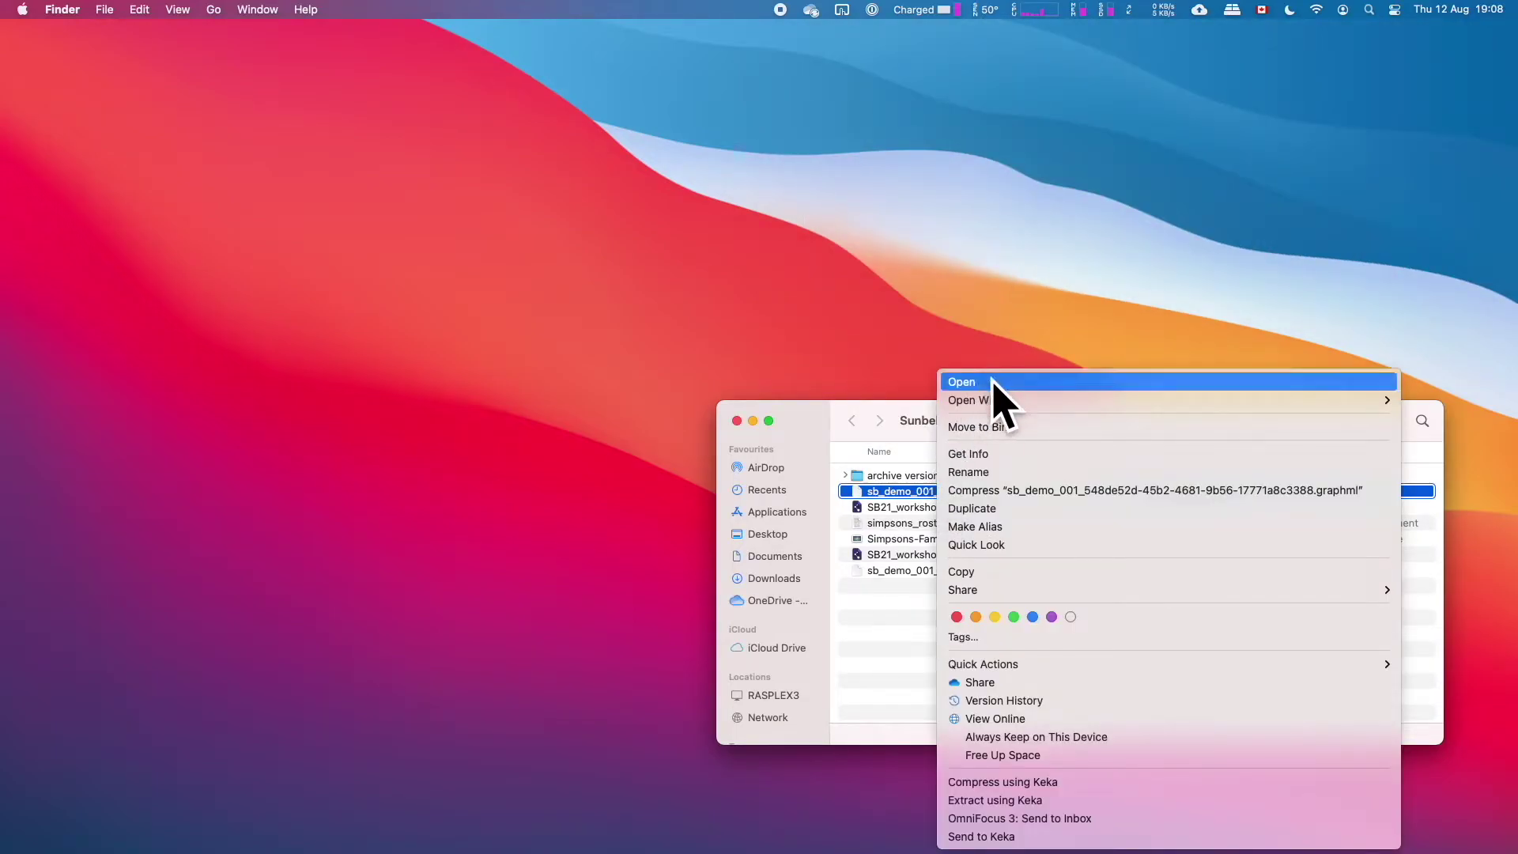
mouse_move(1004, 404)
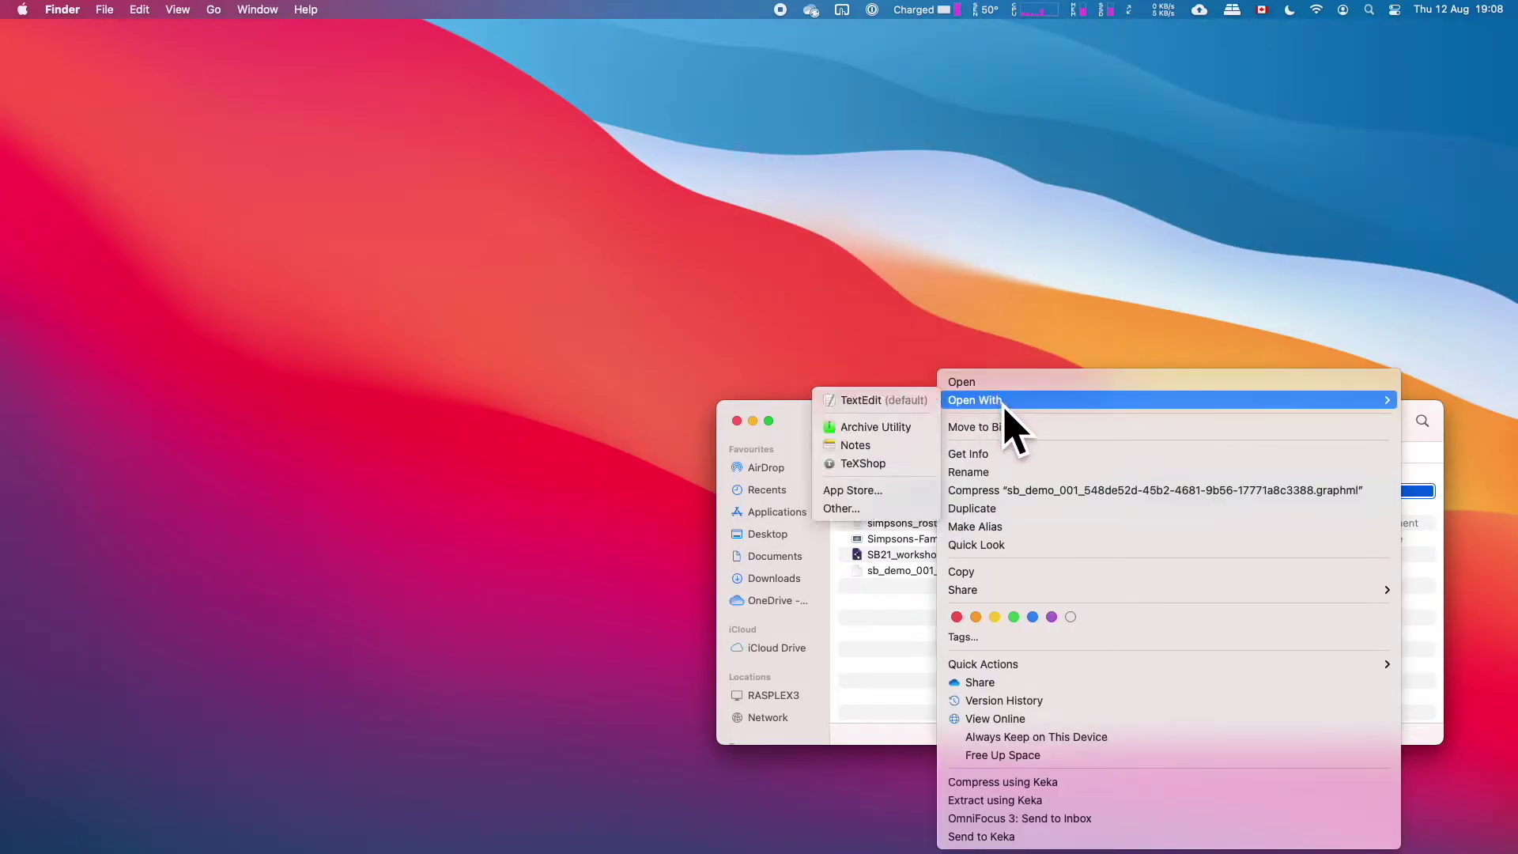
click(903, 411)
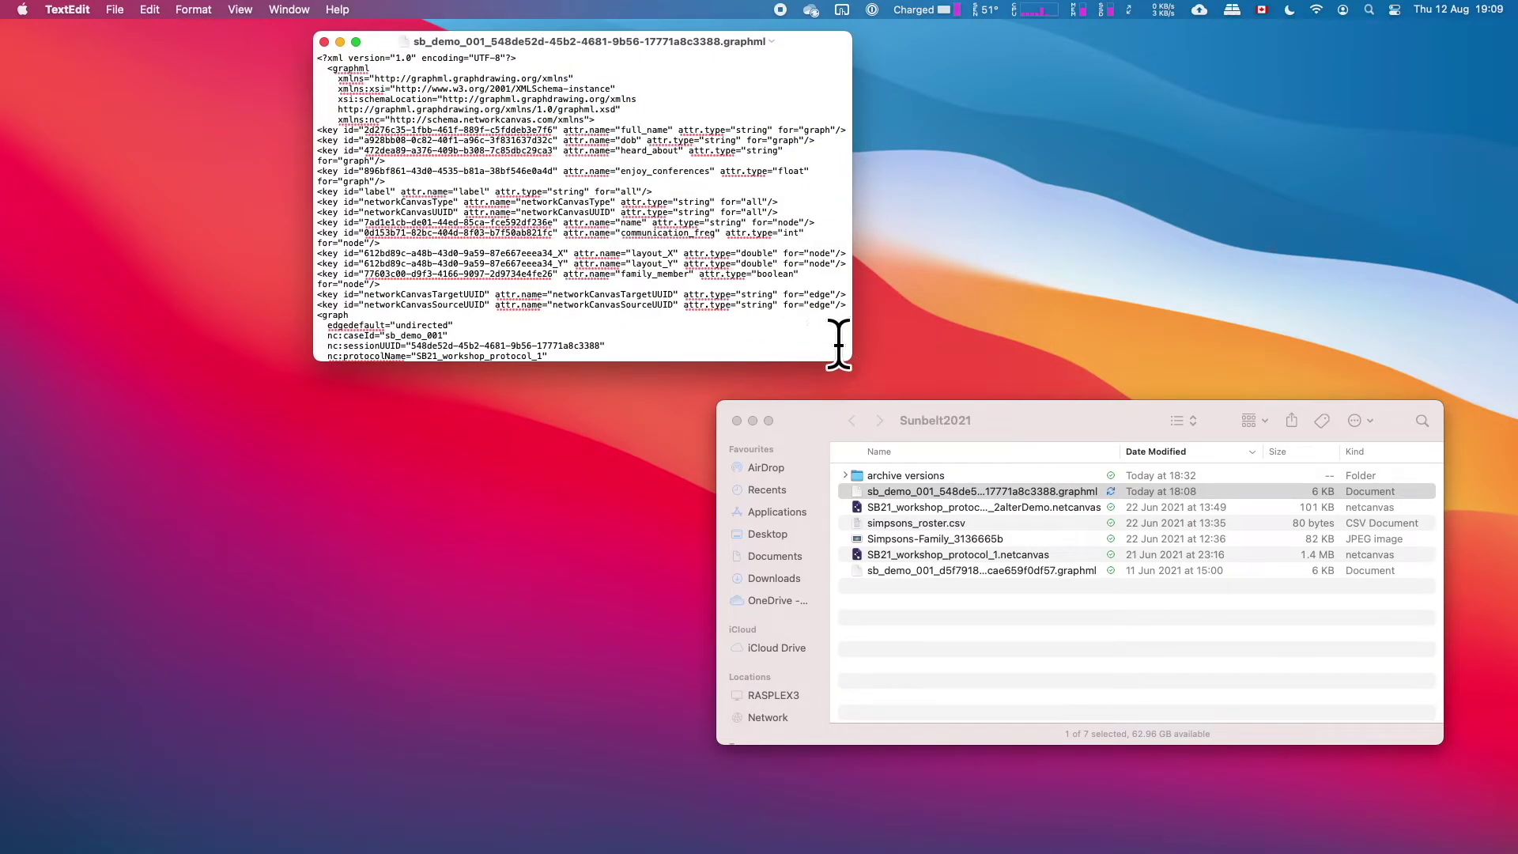
drag(852, 360, 1238, 752)
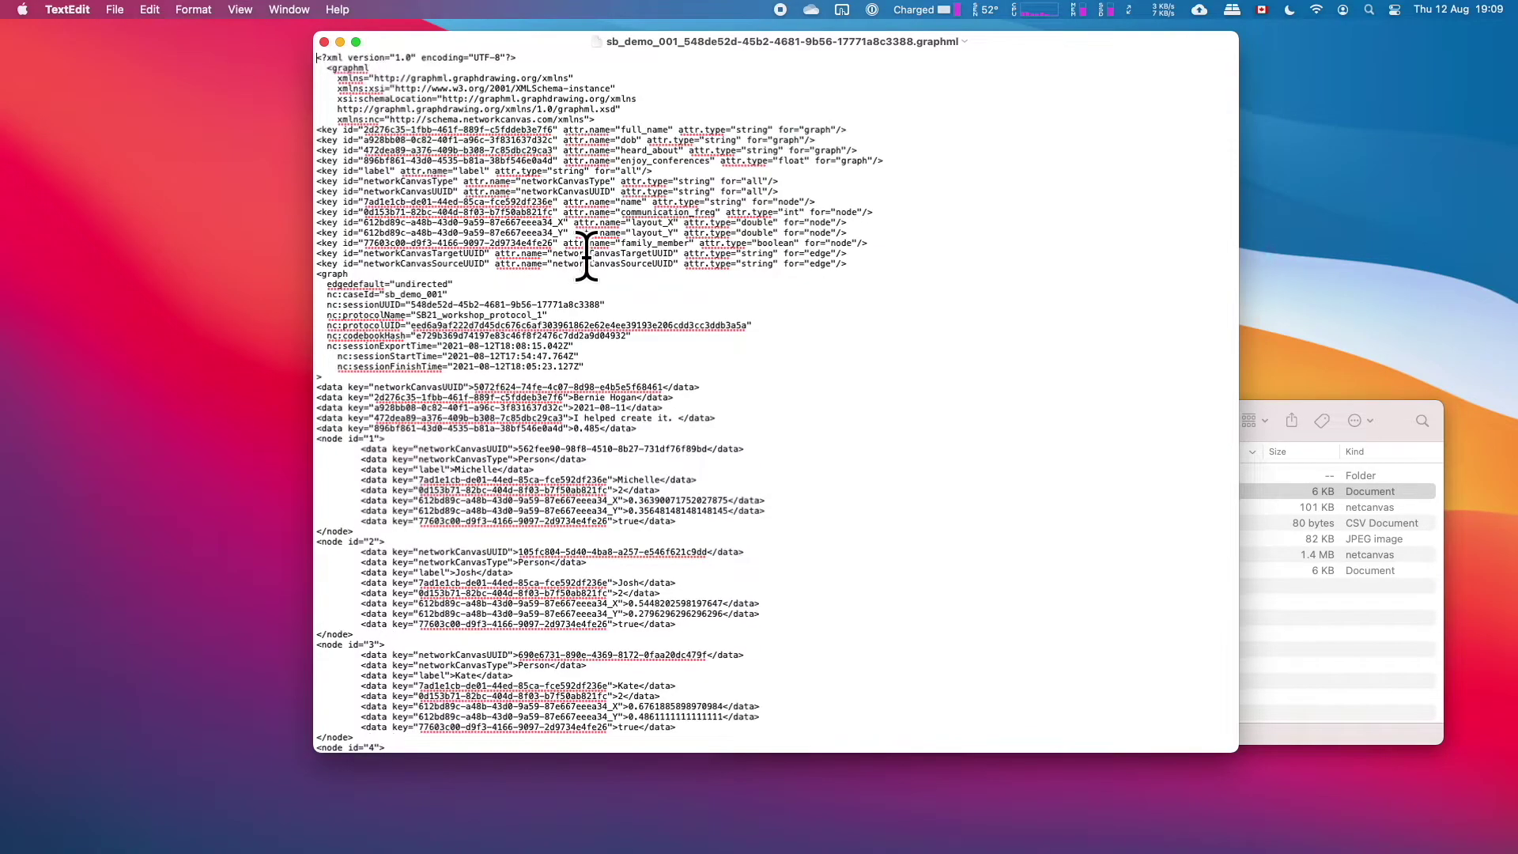
Step: Examine the attribute keys, session metadata, nodes and edges in the exported GraphML file, and quit TextEdit
scroll(586, 256, up, 5)
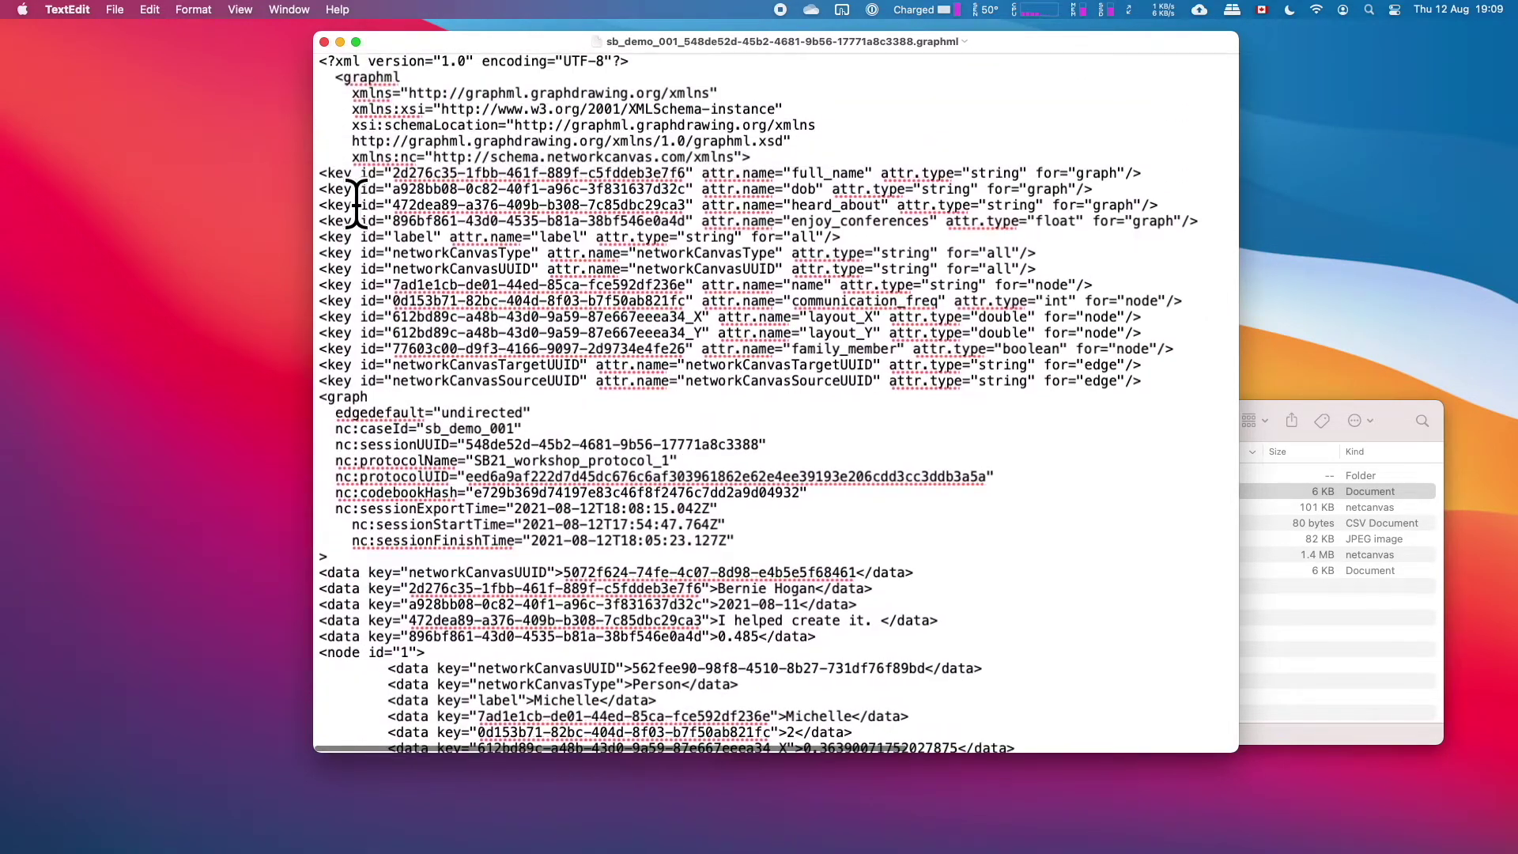
drag(394, 174, 678, 175)
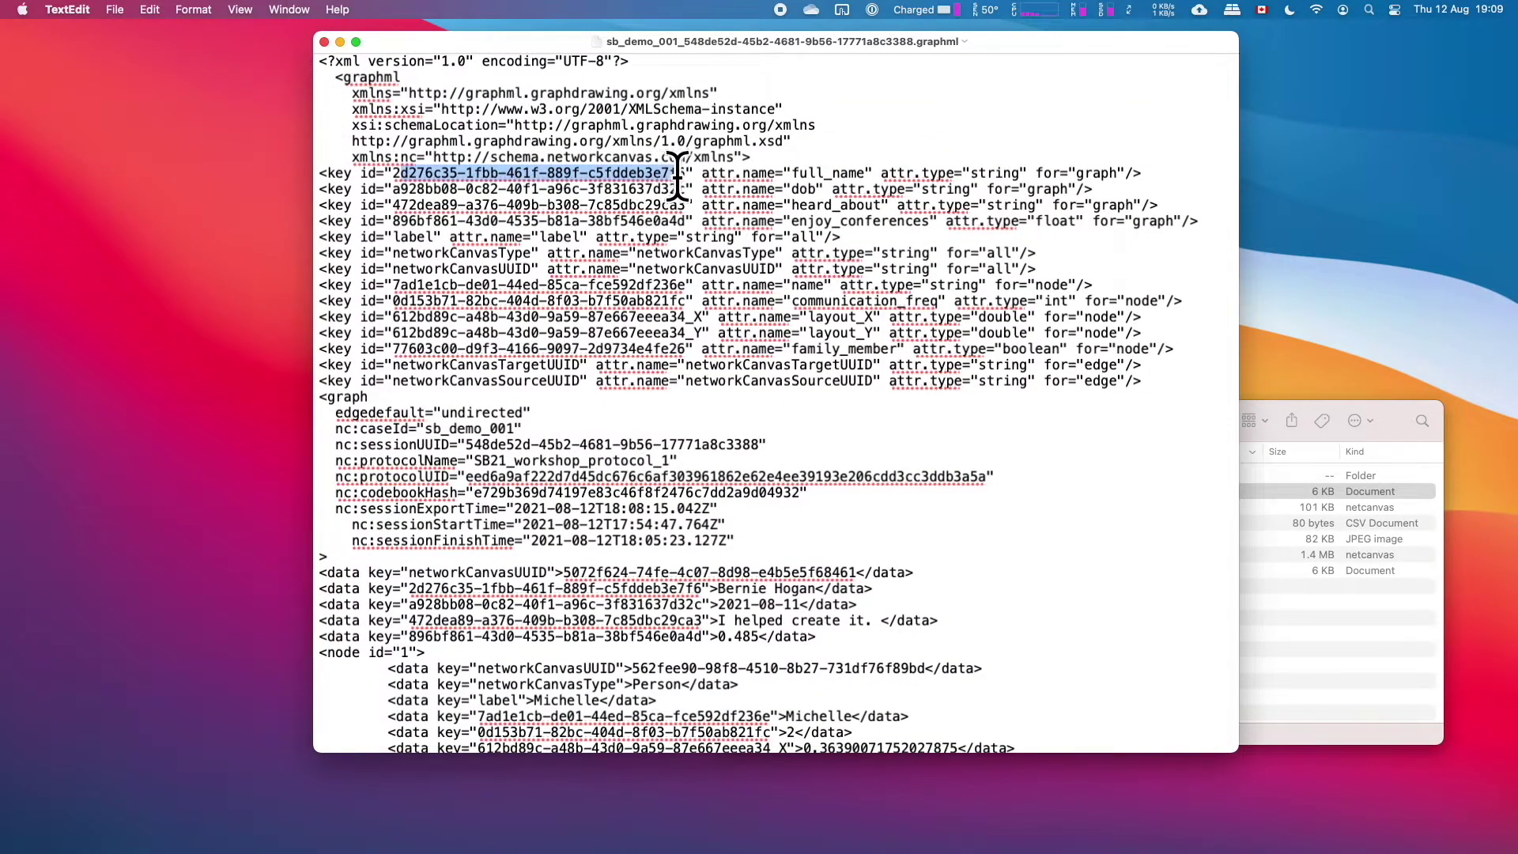
click(704, 180)
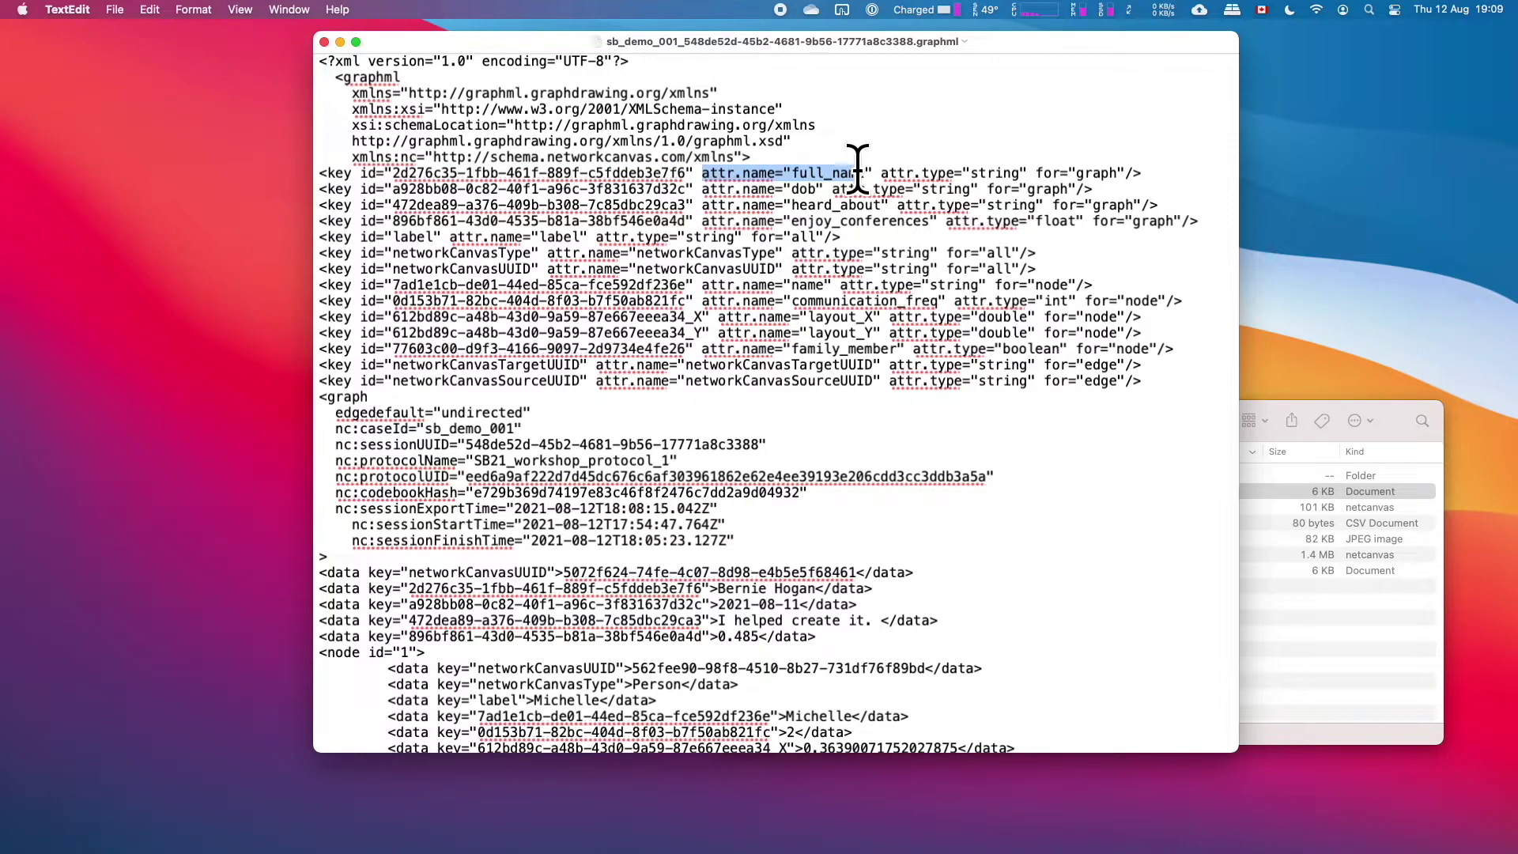
drag(361, 190, 767, 190)
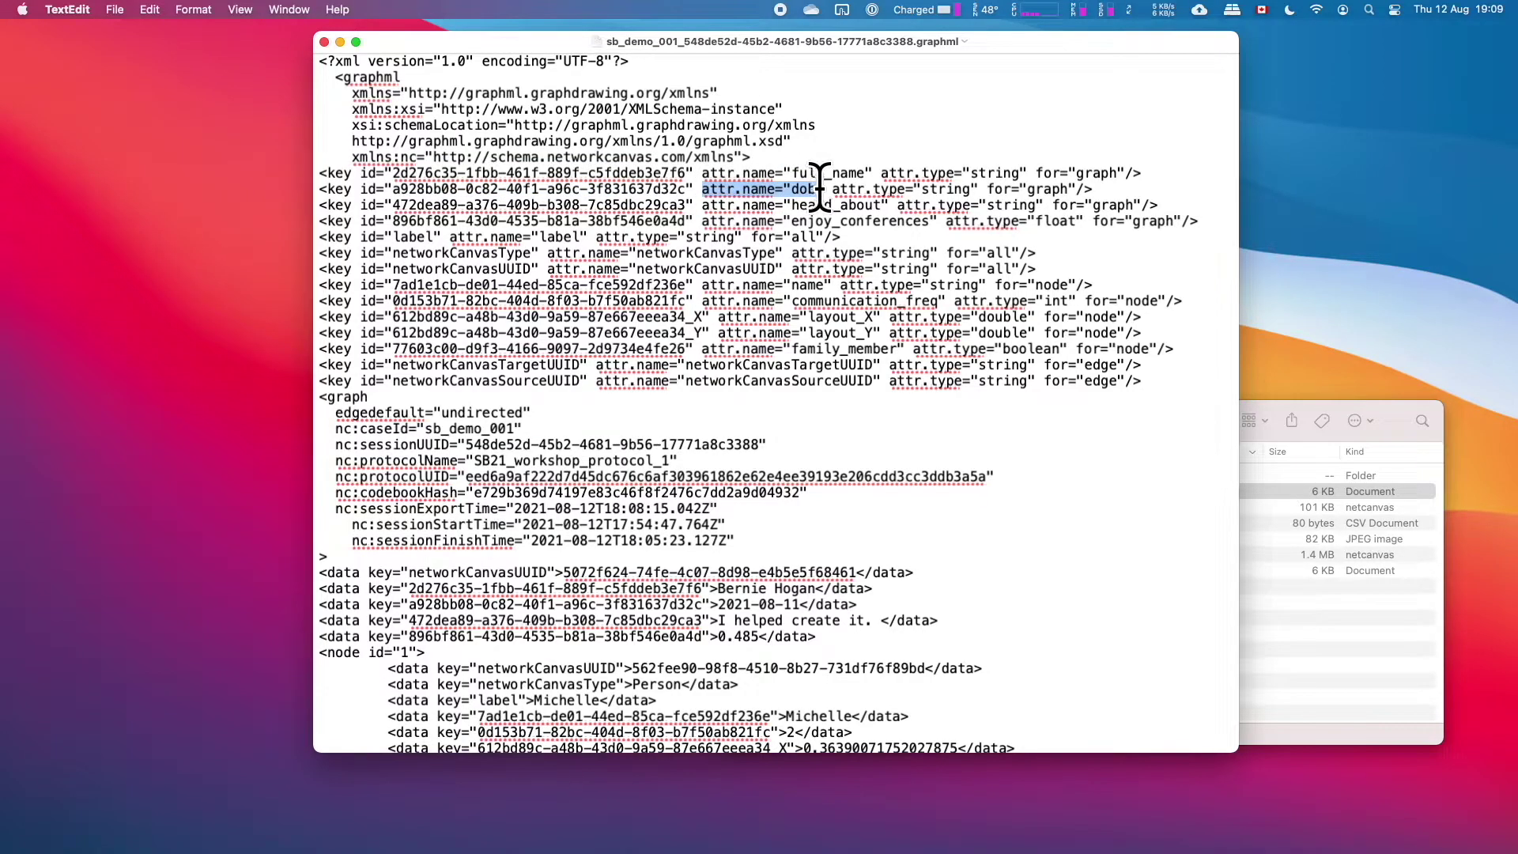
click(801, 189)
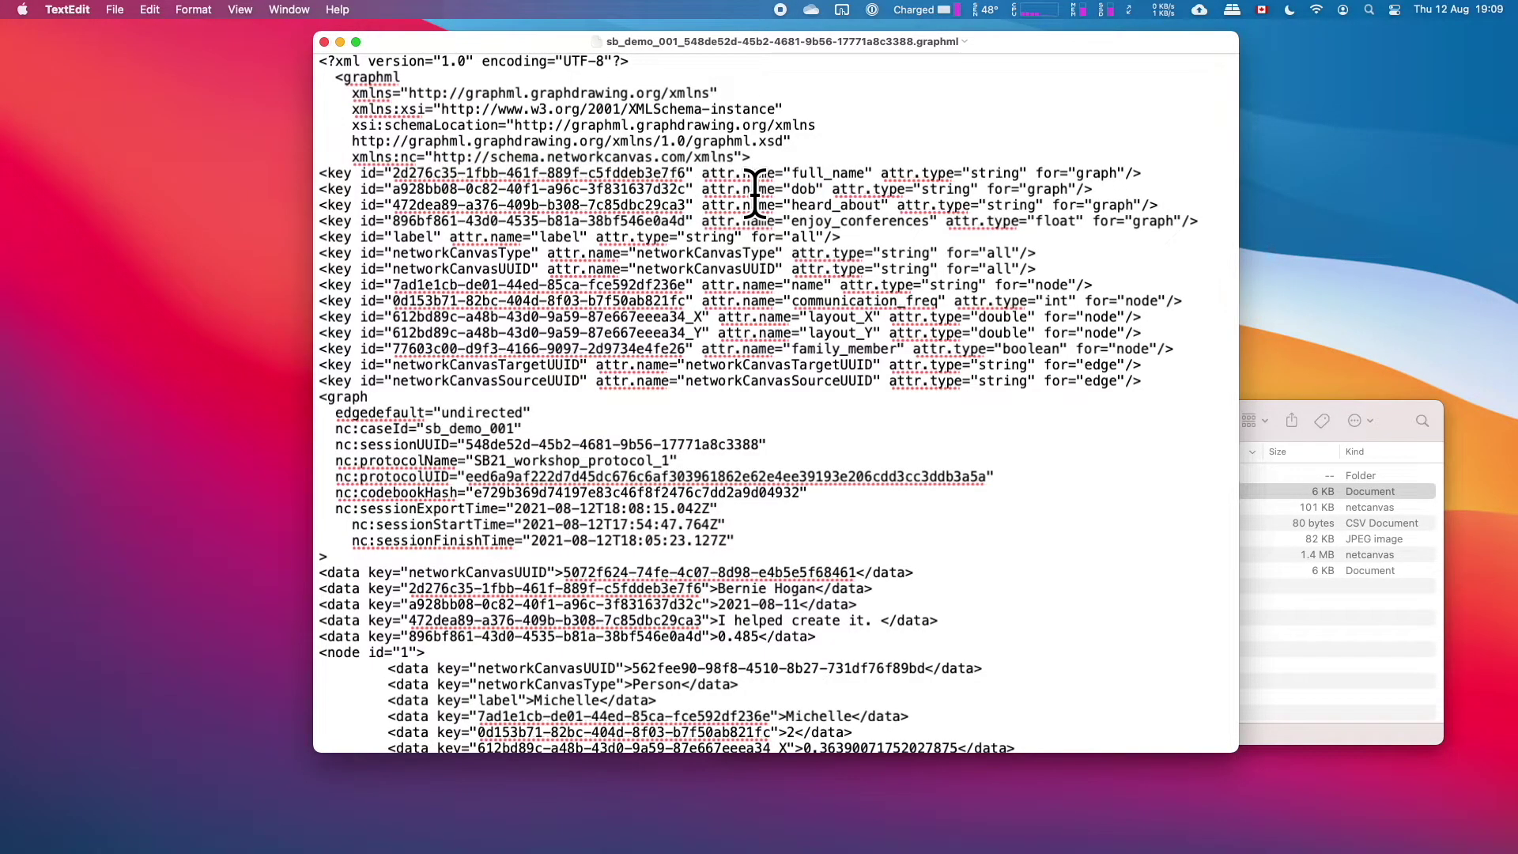
scroll(576, 325, down, 5)
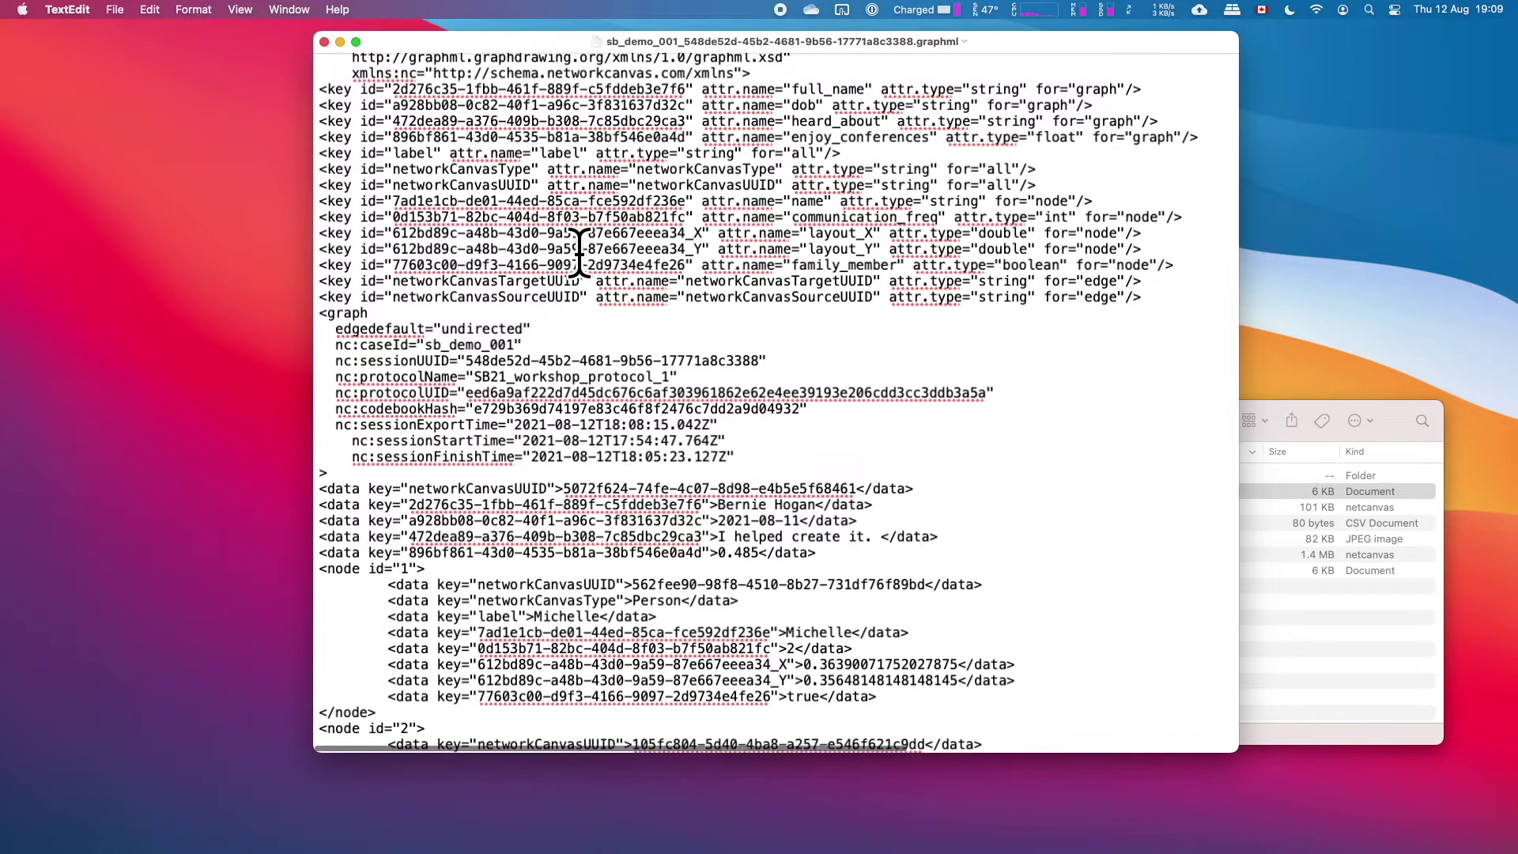
scroll(372, 253, up, 1)
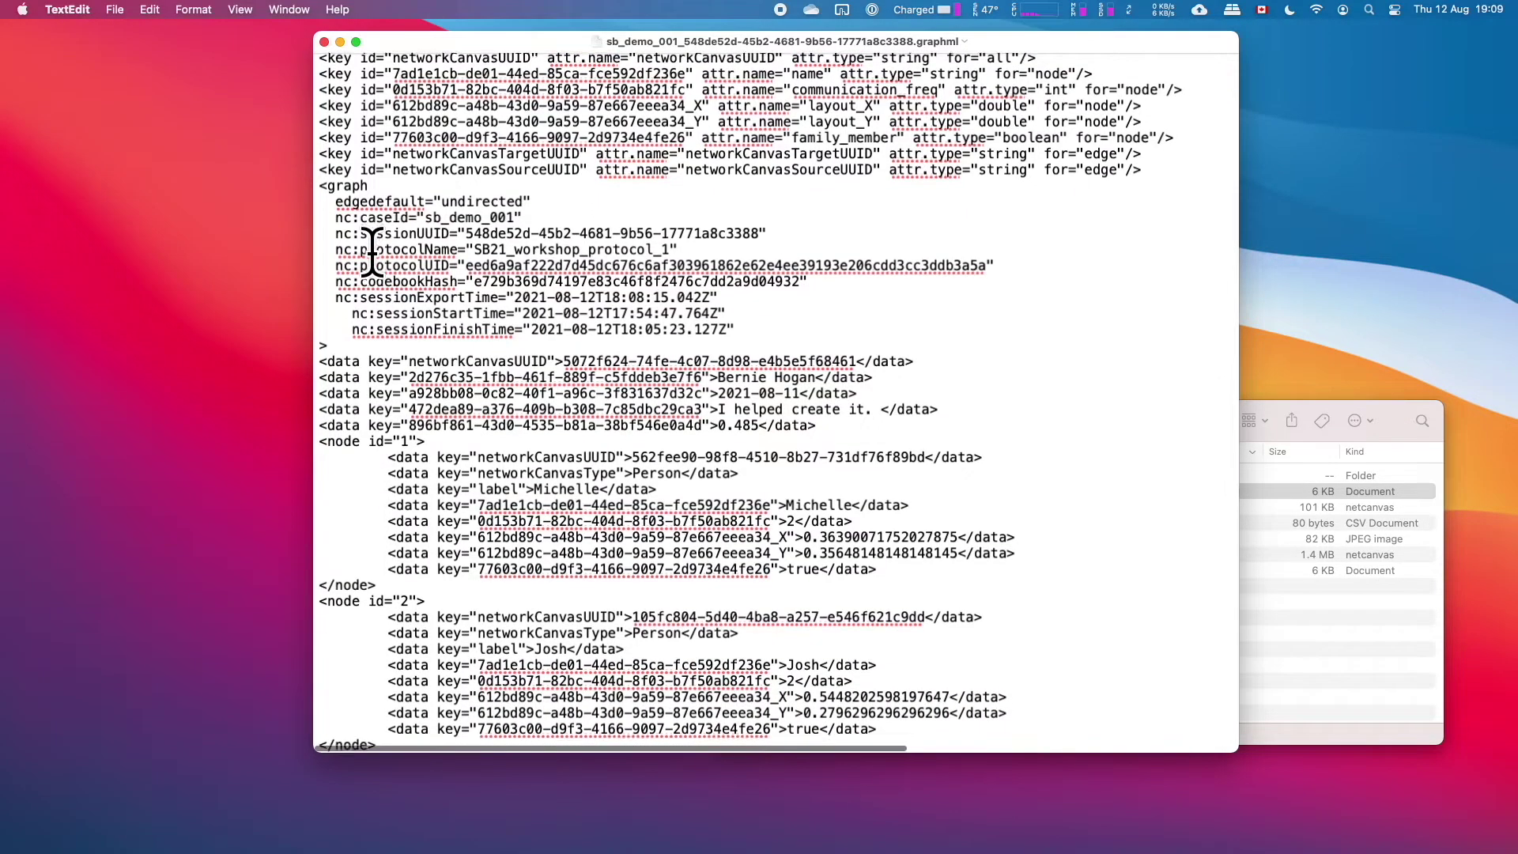
scroll(500, 299, down, 15)
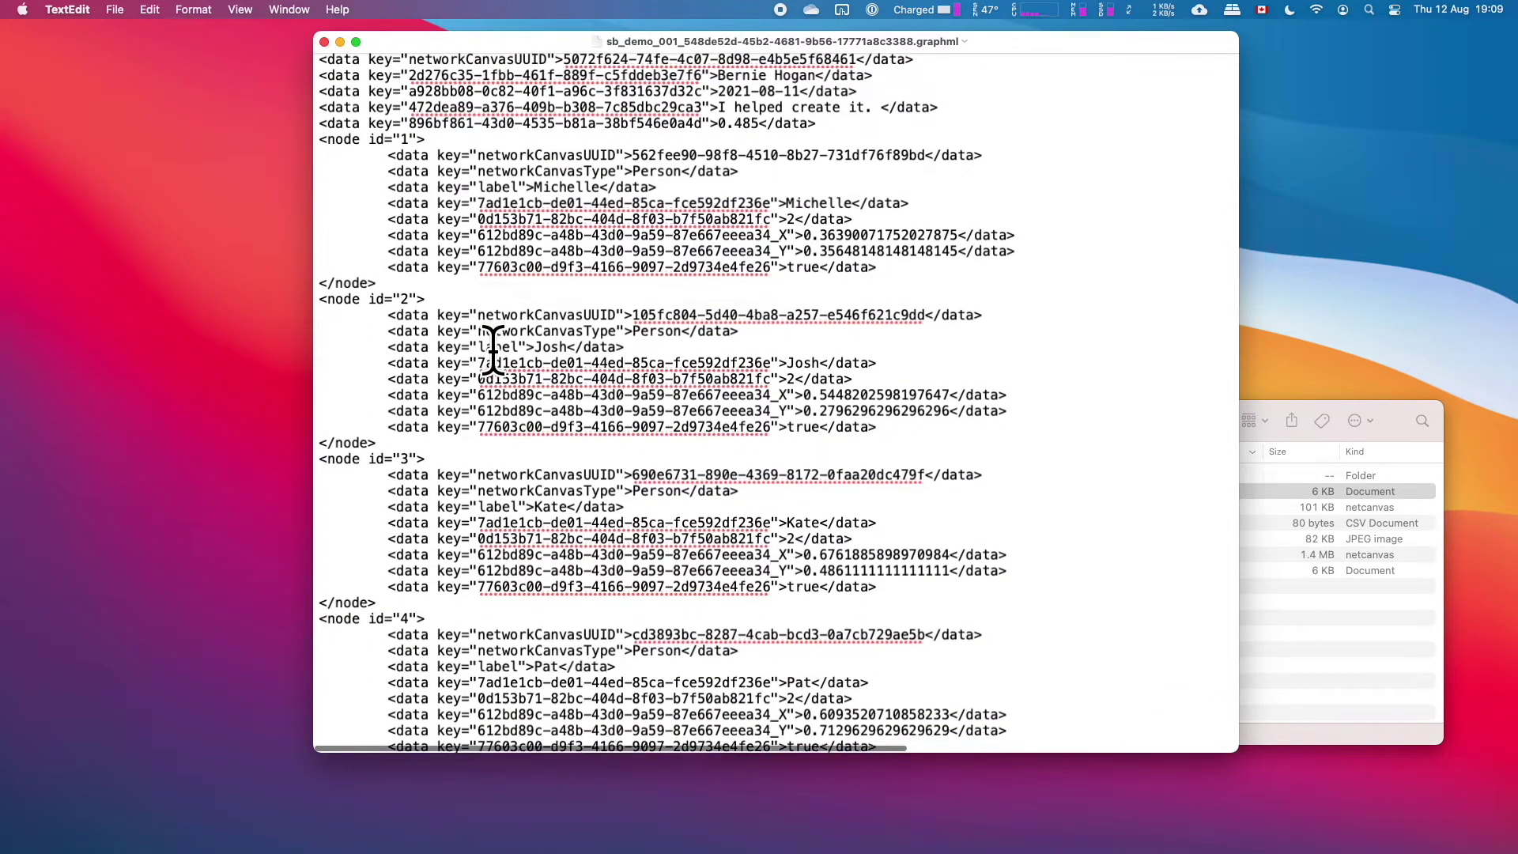
scroll(492, 348, down, 10)
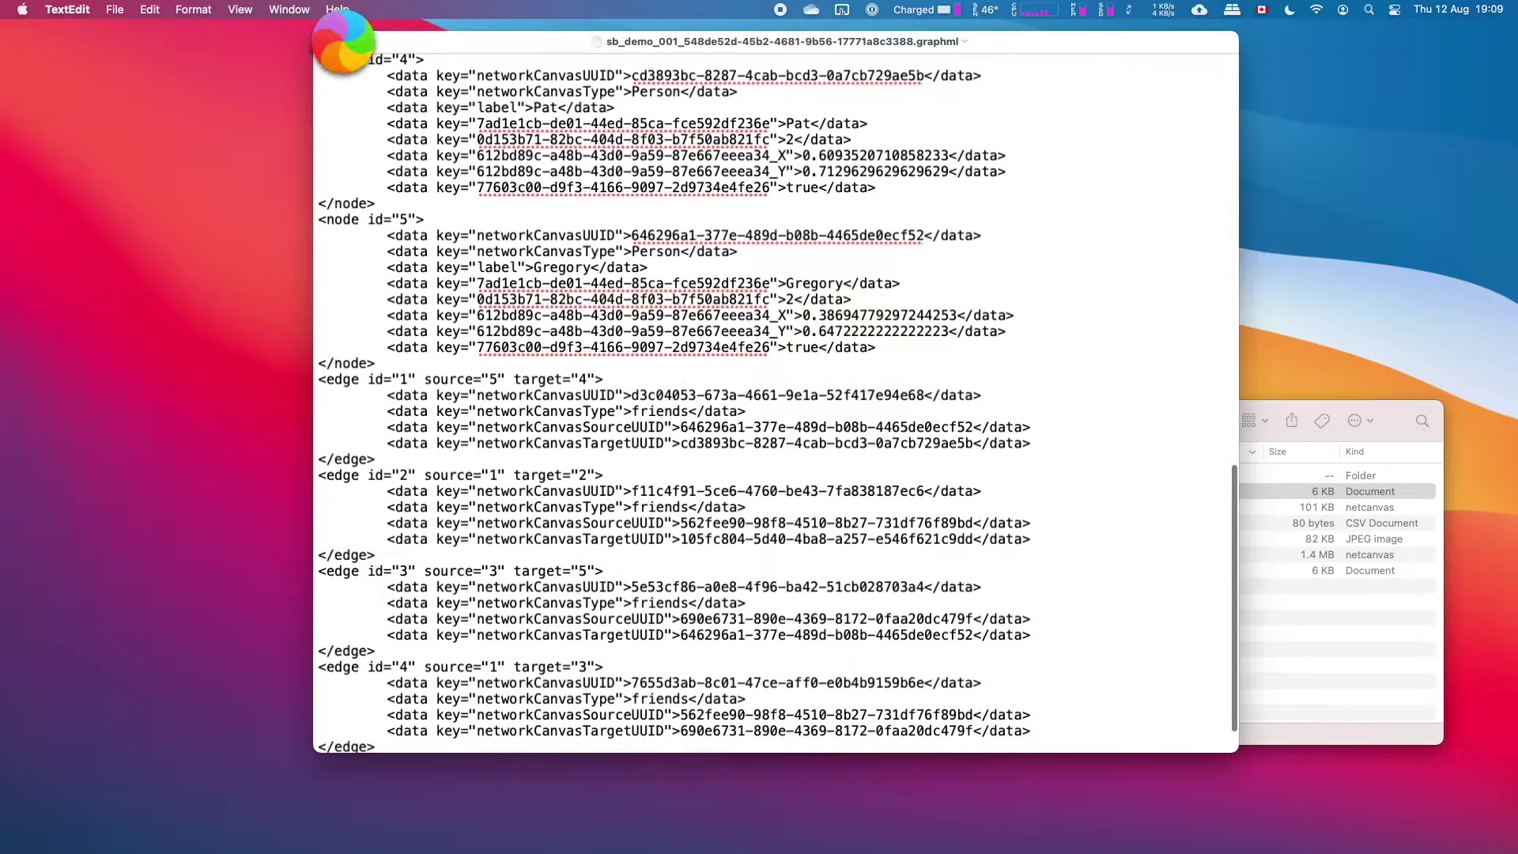
key(super+q)
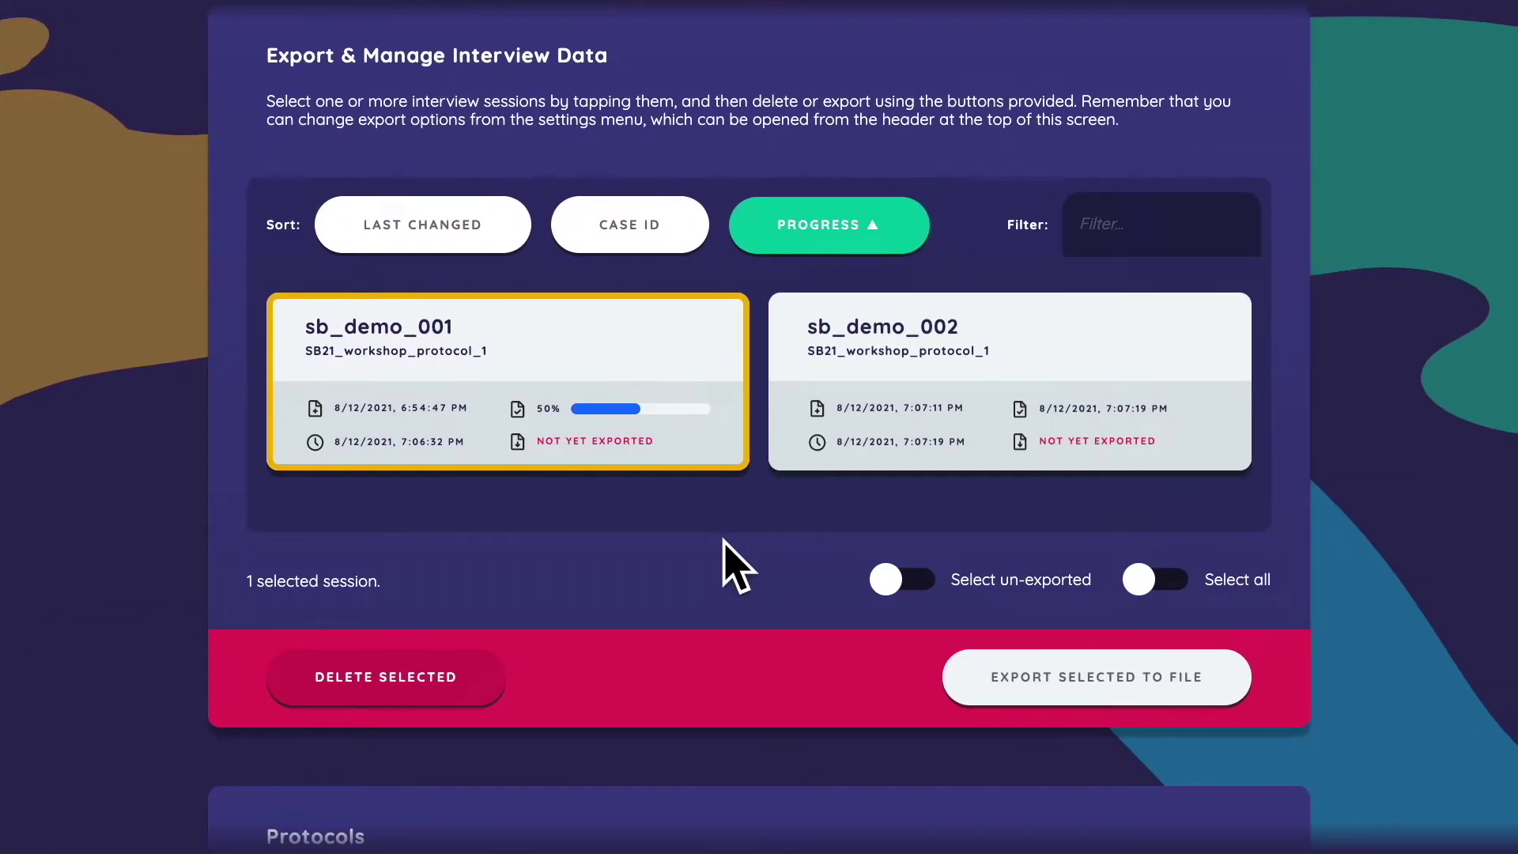
Step: Try adding sb_demo_002 to the session selection, and return to having only sb_demo_001 selected
click(823, 411)
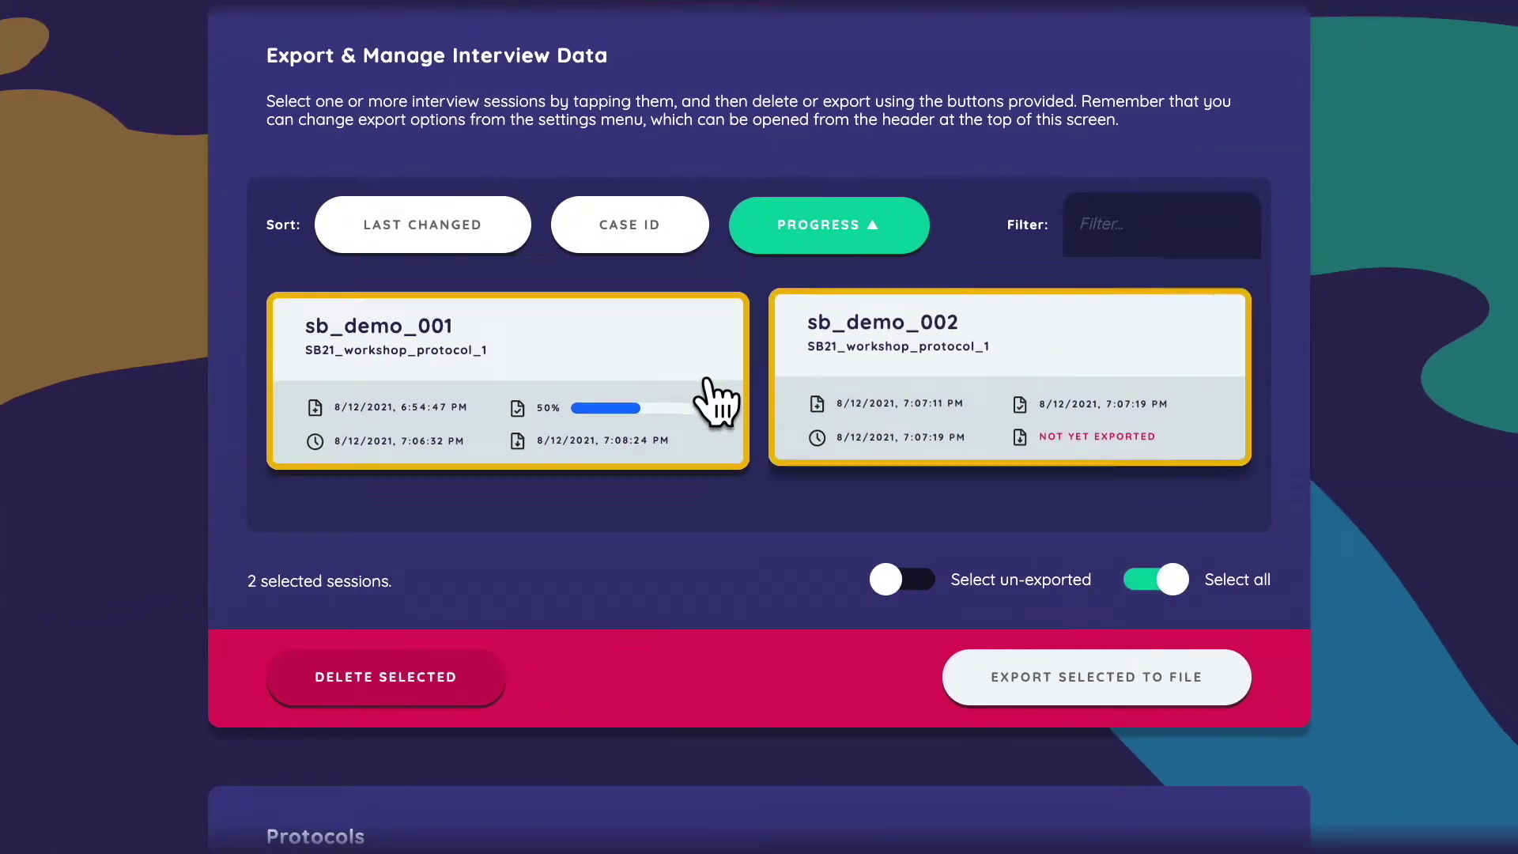
click(627, 391)
click(621, 388)
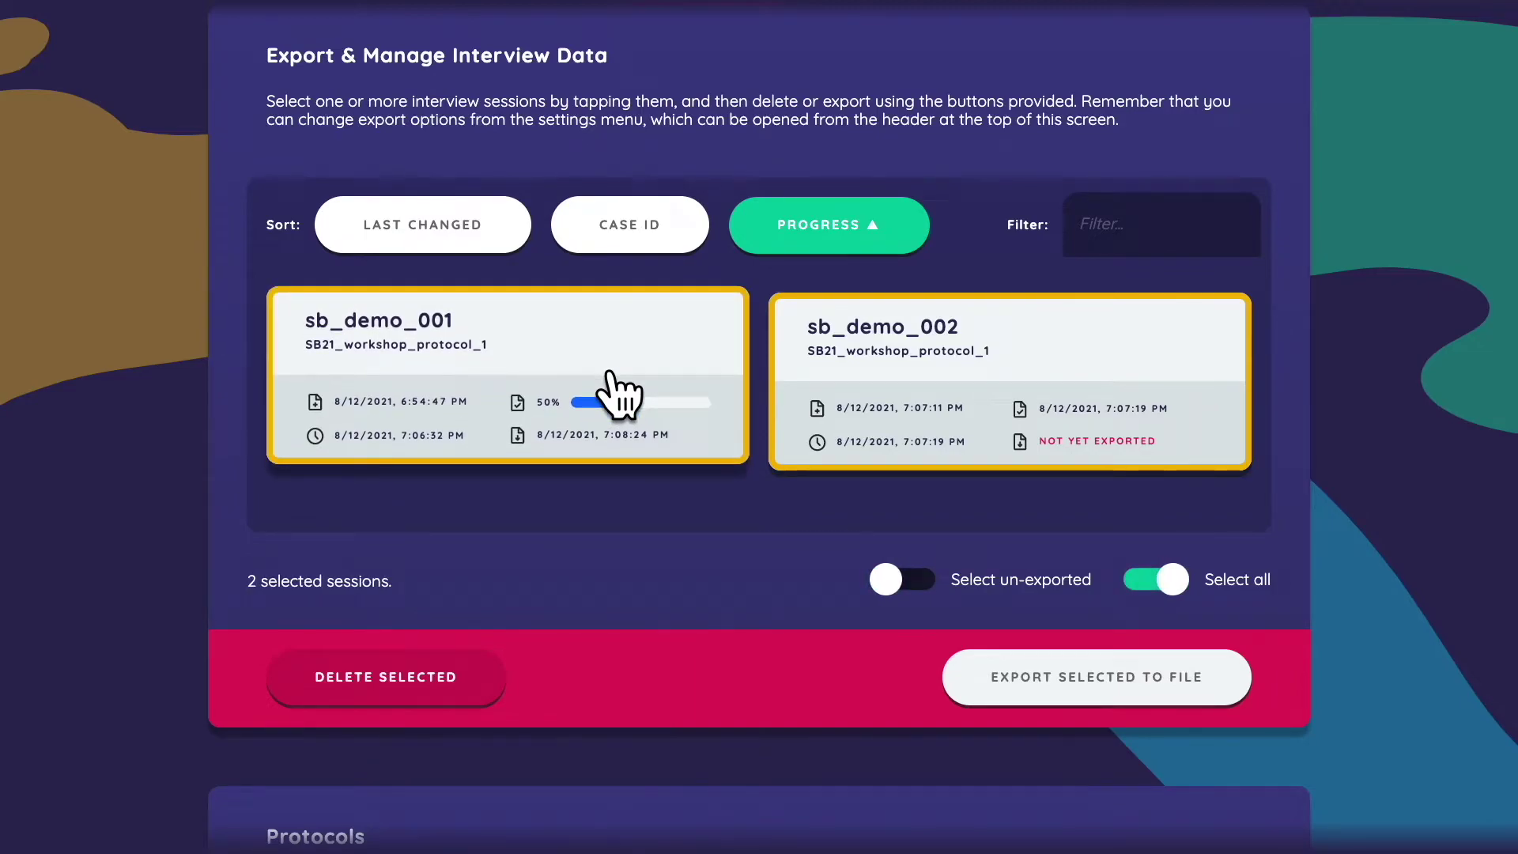
click(908, 383)
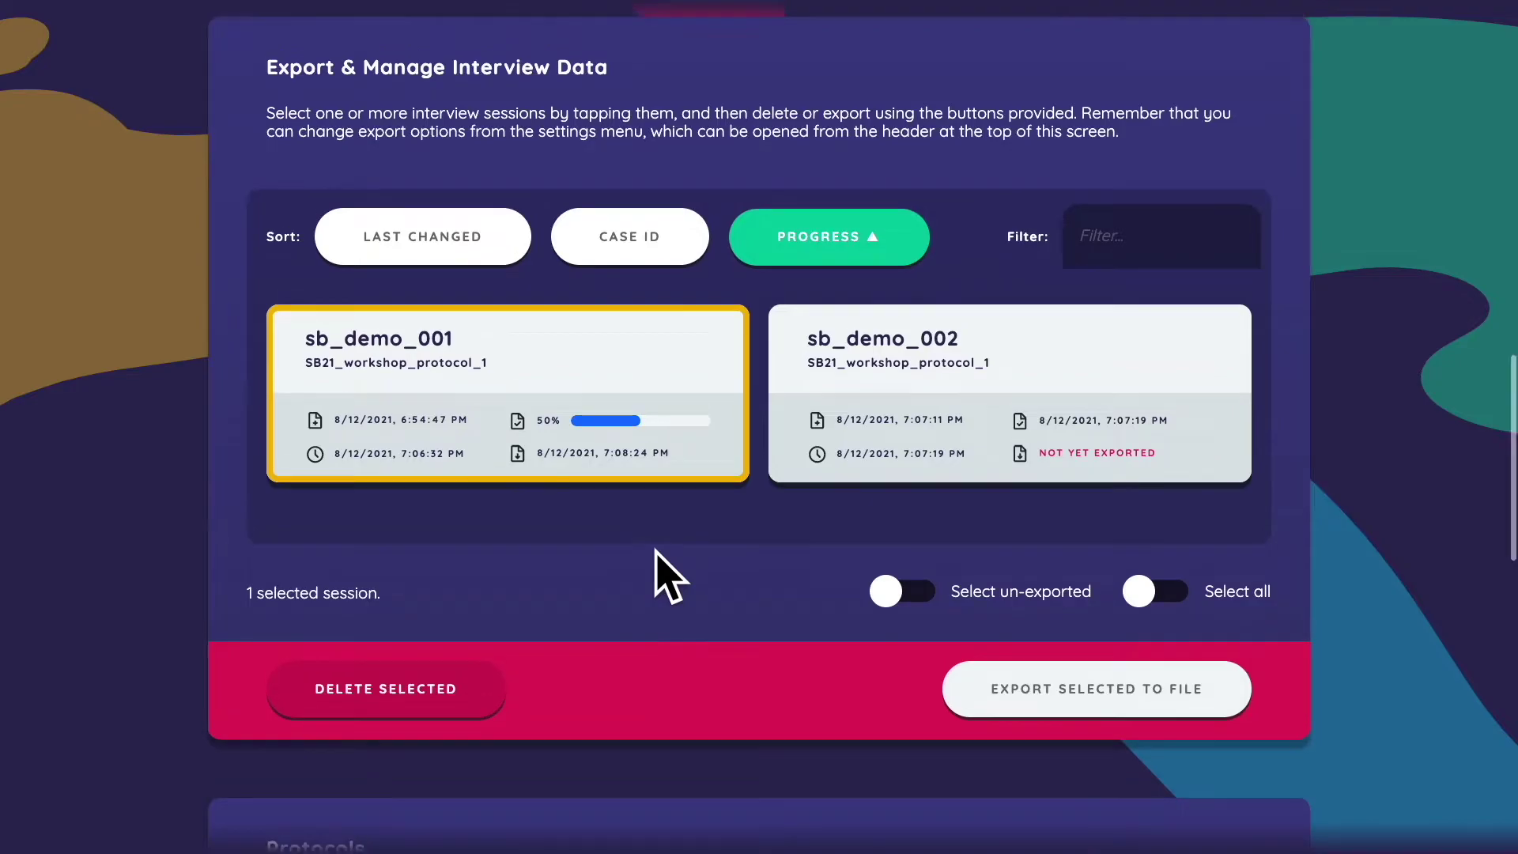
Step: Enable Export CSV Files alongside GraphML in the data export options and close the settings
scroll(668, 577, up, 20)
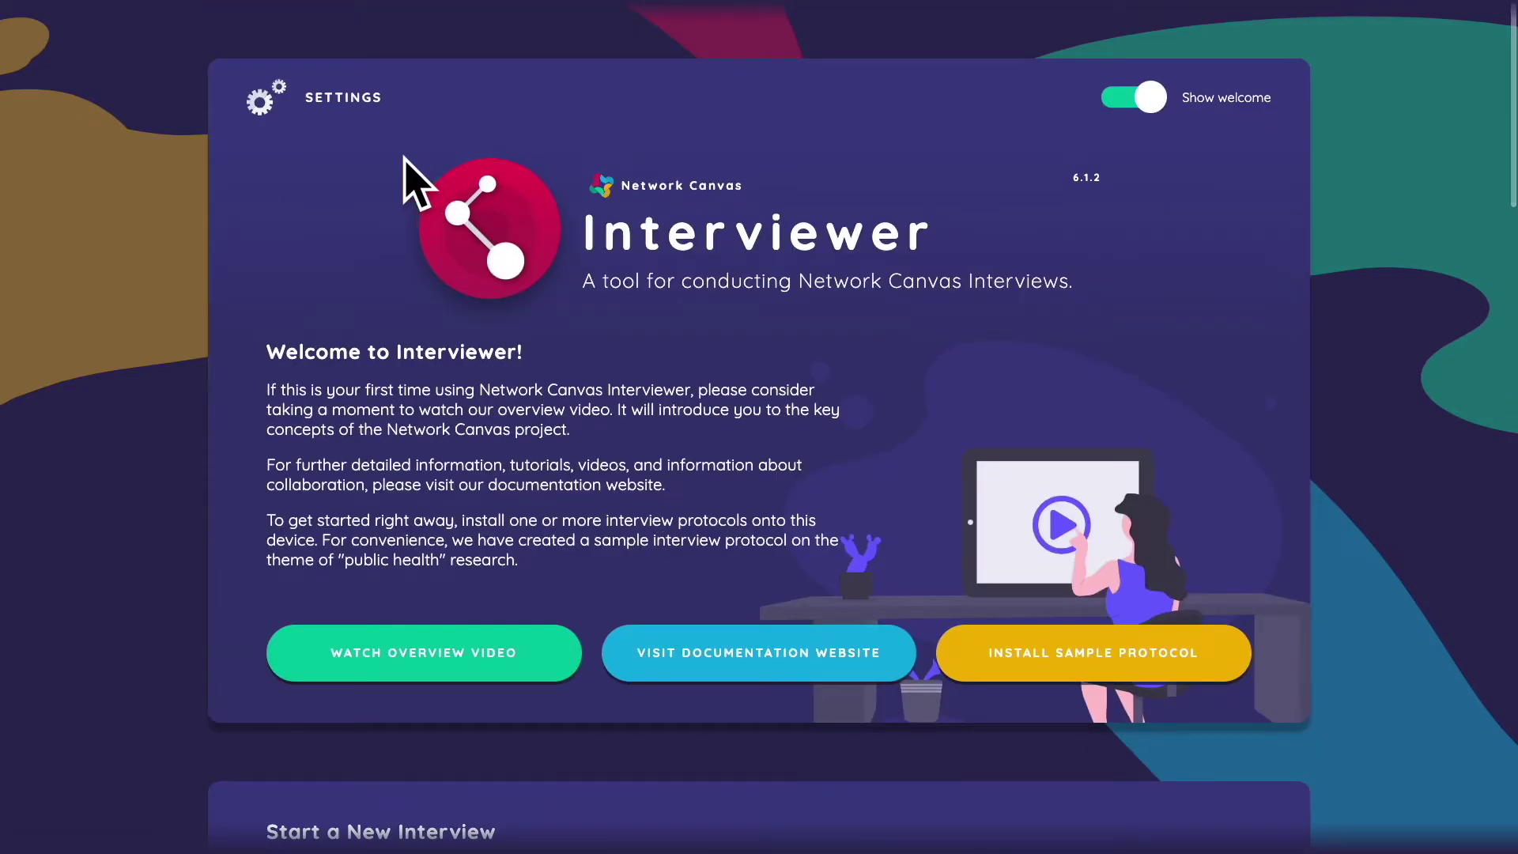
click(264, 100)
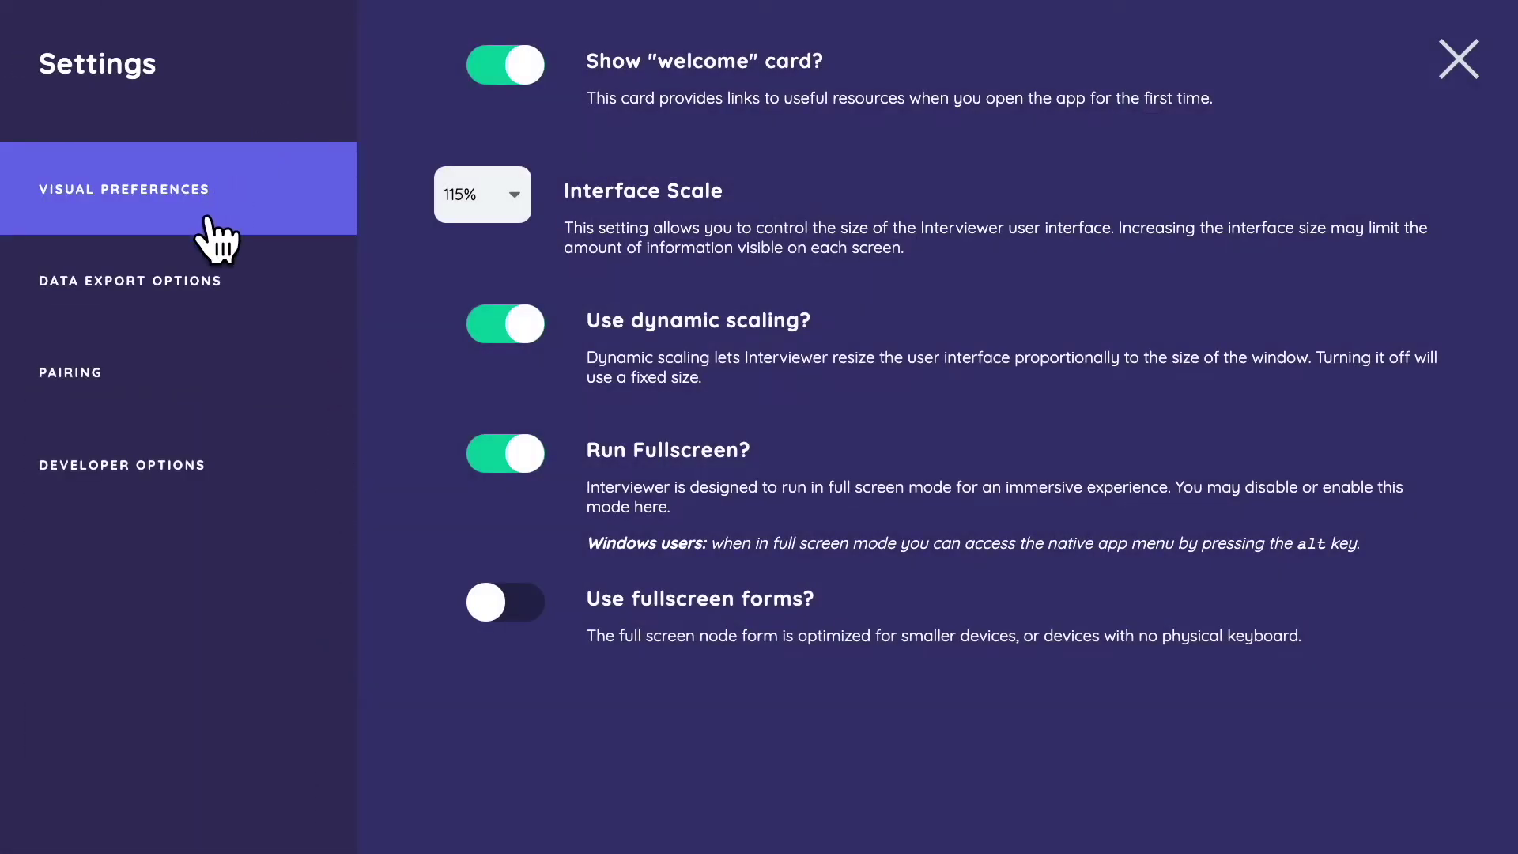
click(200, 309)
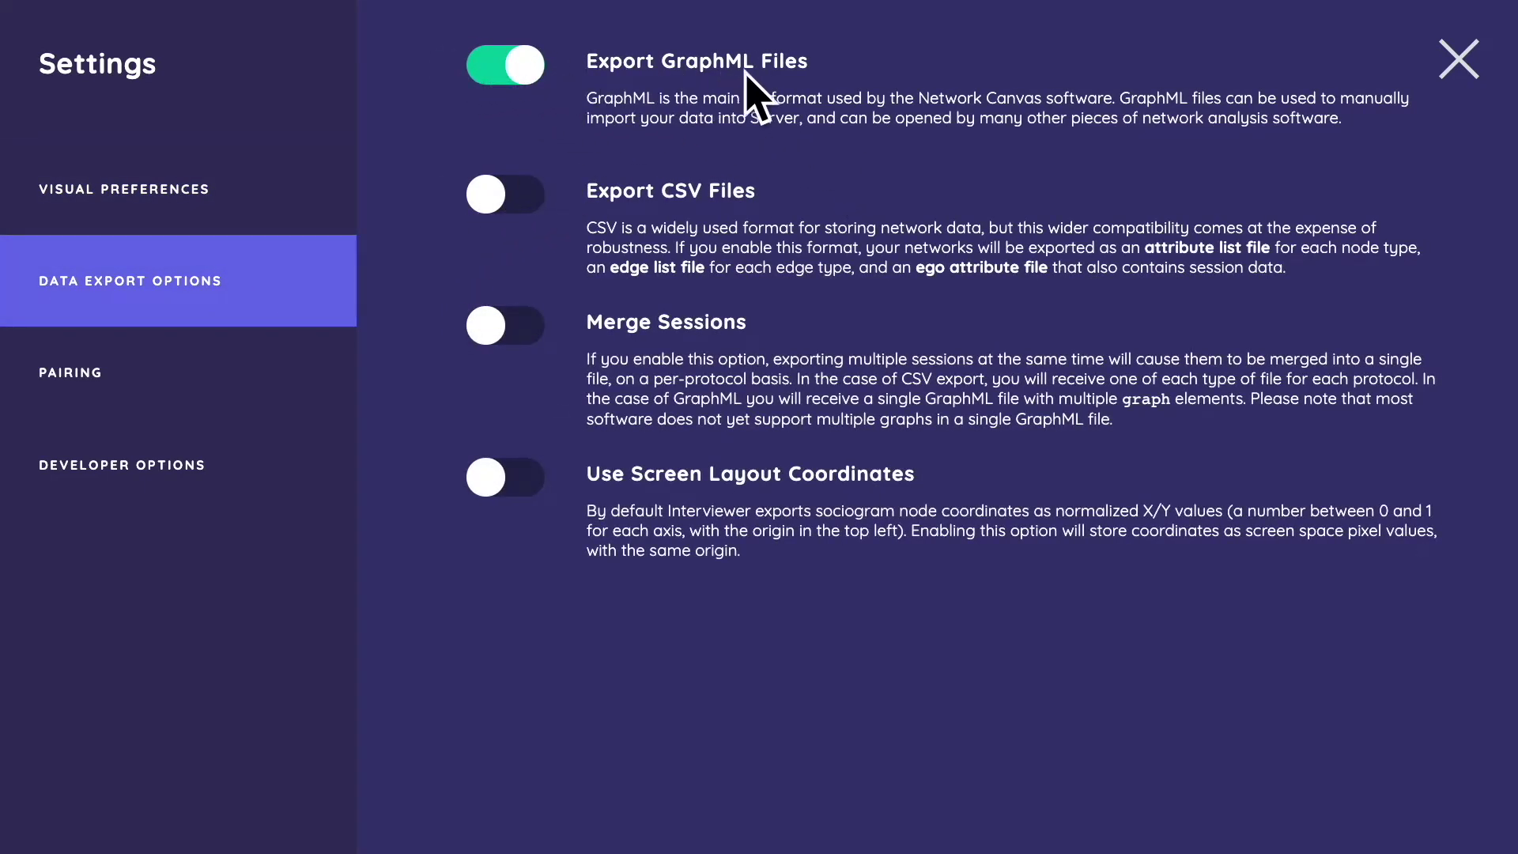
click(514, 196)
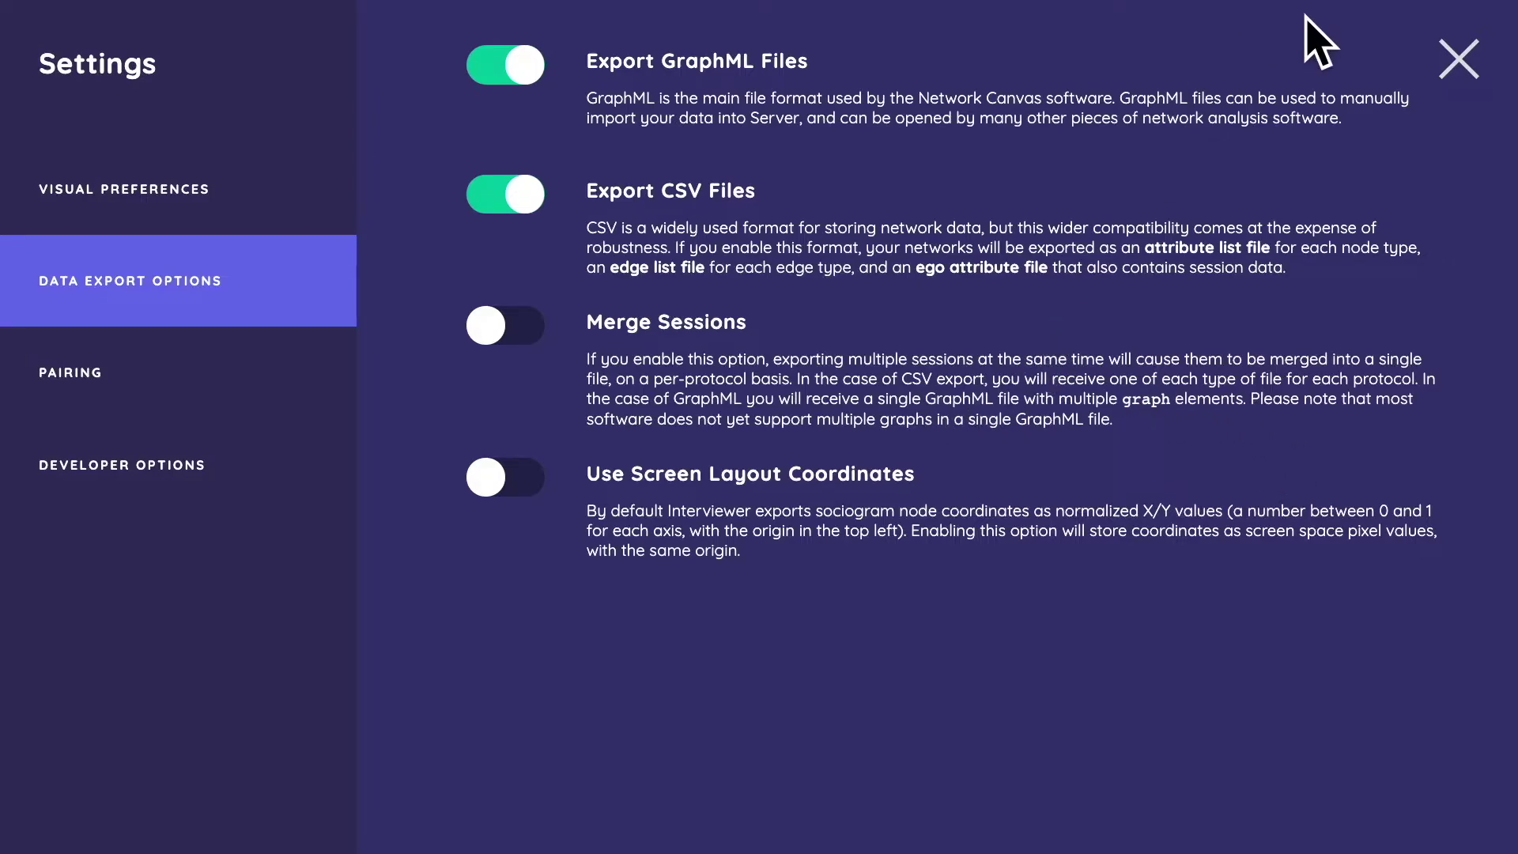
click(1461, 61)
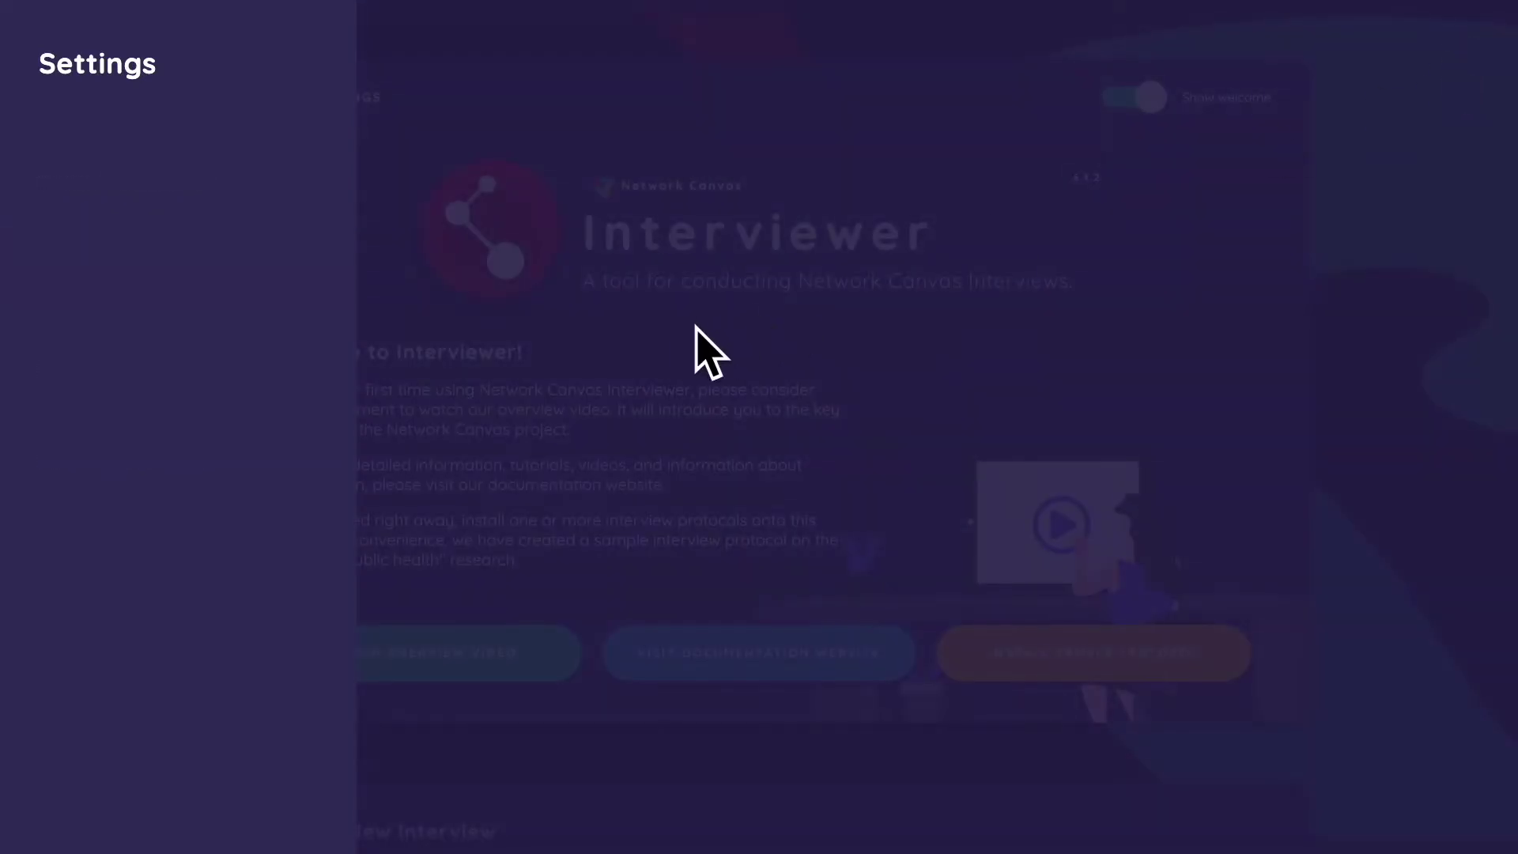
Step: Export the selected sb_demo_001 session to the Sunbelt2021 folder as networkCanvasExport-iteration2.zip
scroll(767, 376, down, 7)
scroll(767, 391, down, 10)
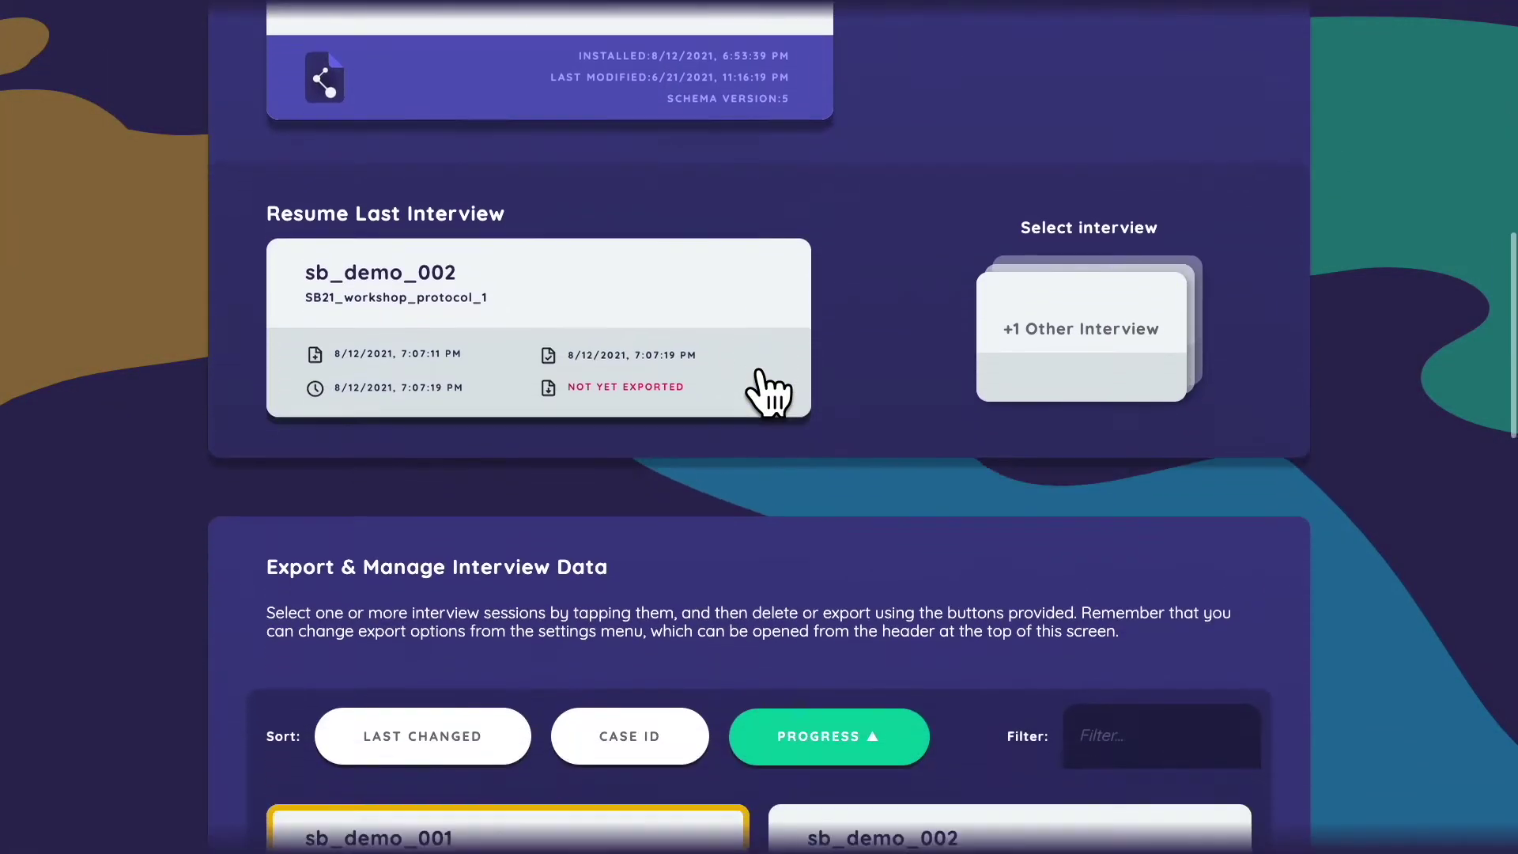
scroll(700, 601, down, 2)
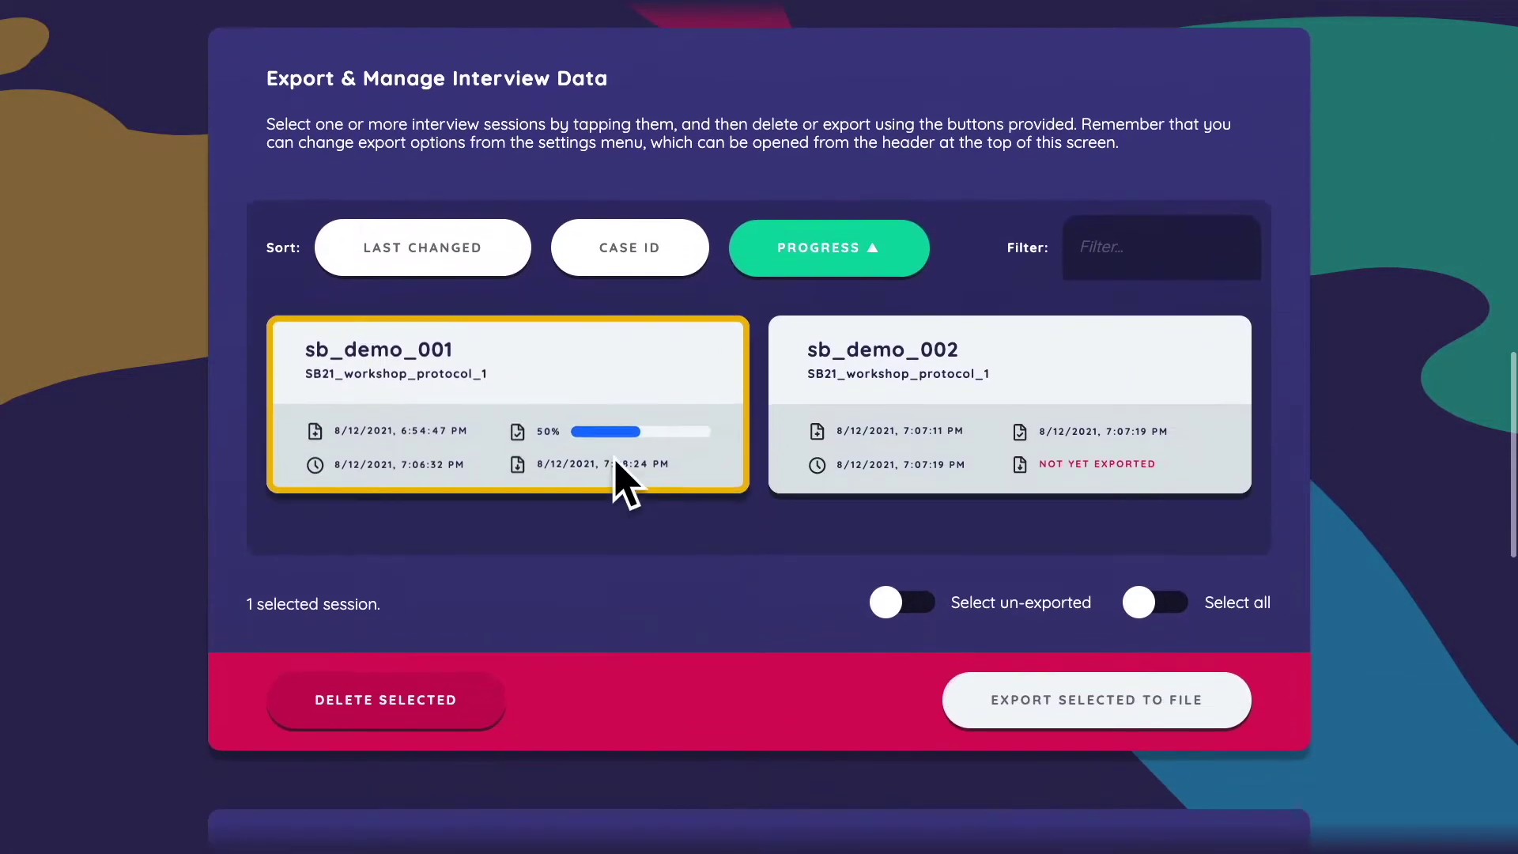
click(1050, 702)
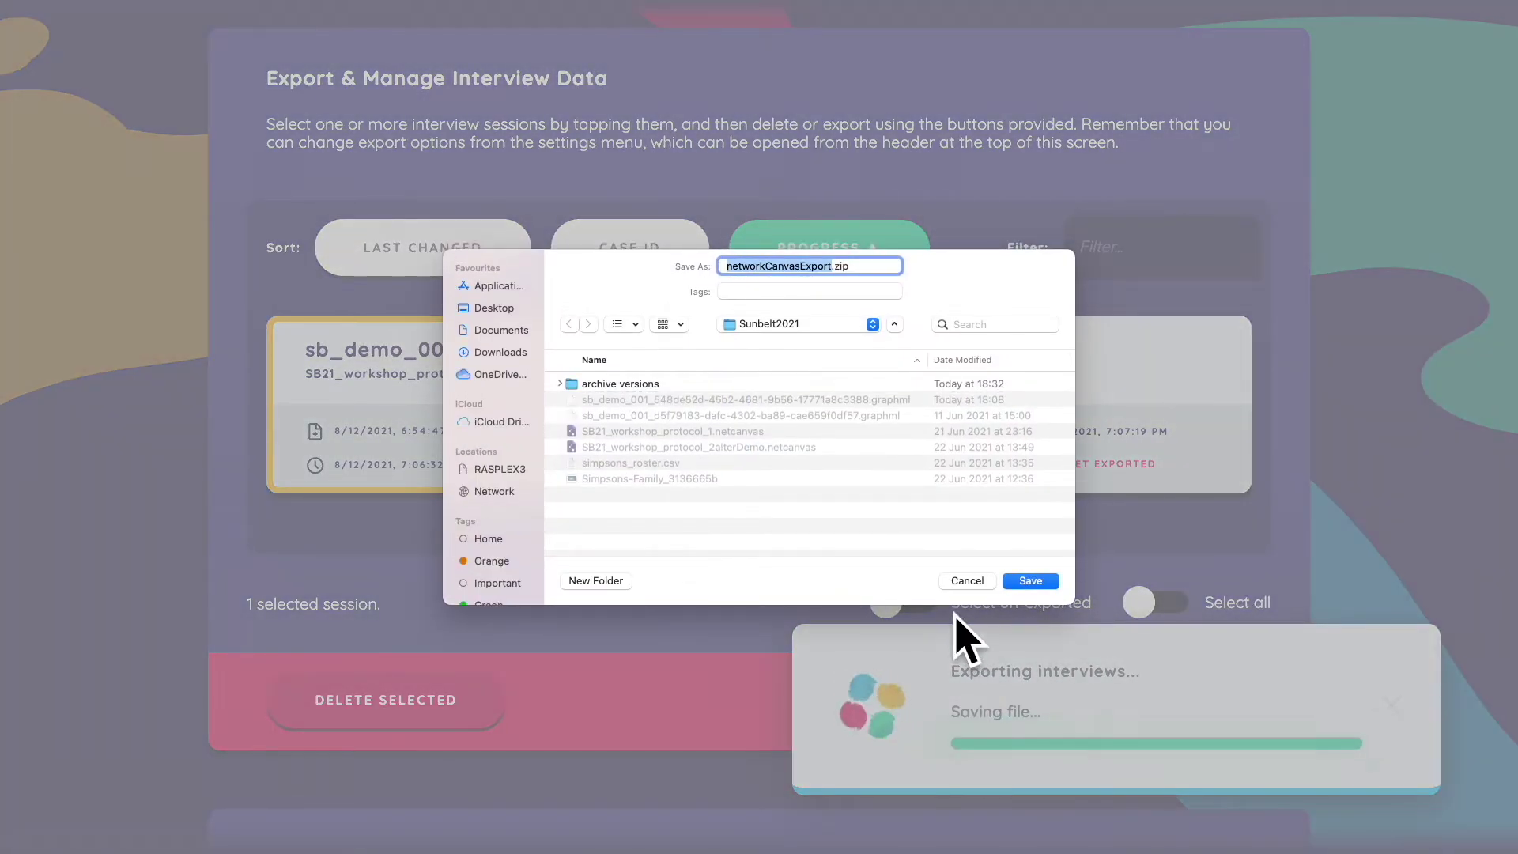
key(Right)
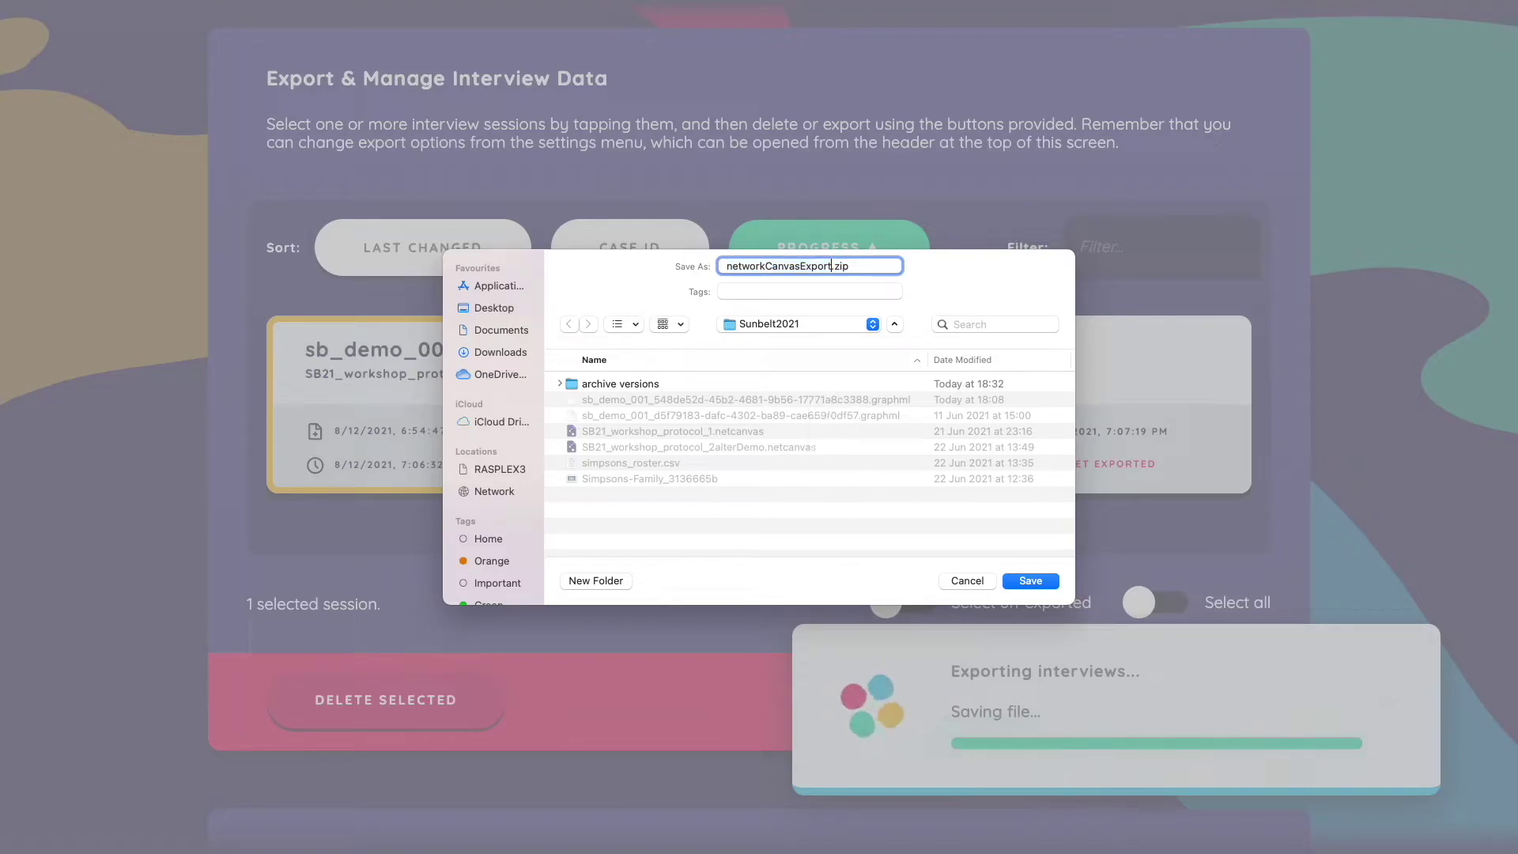
text(-)
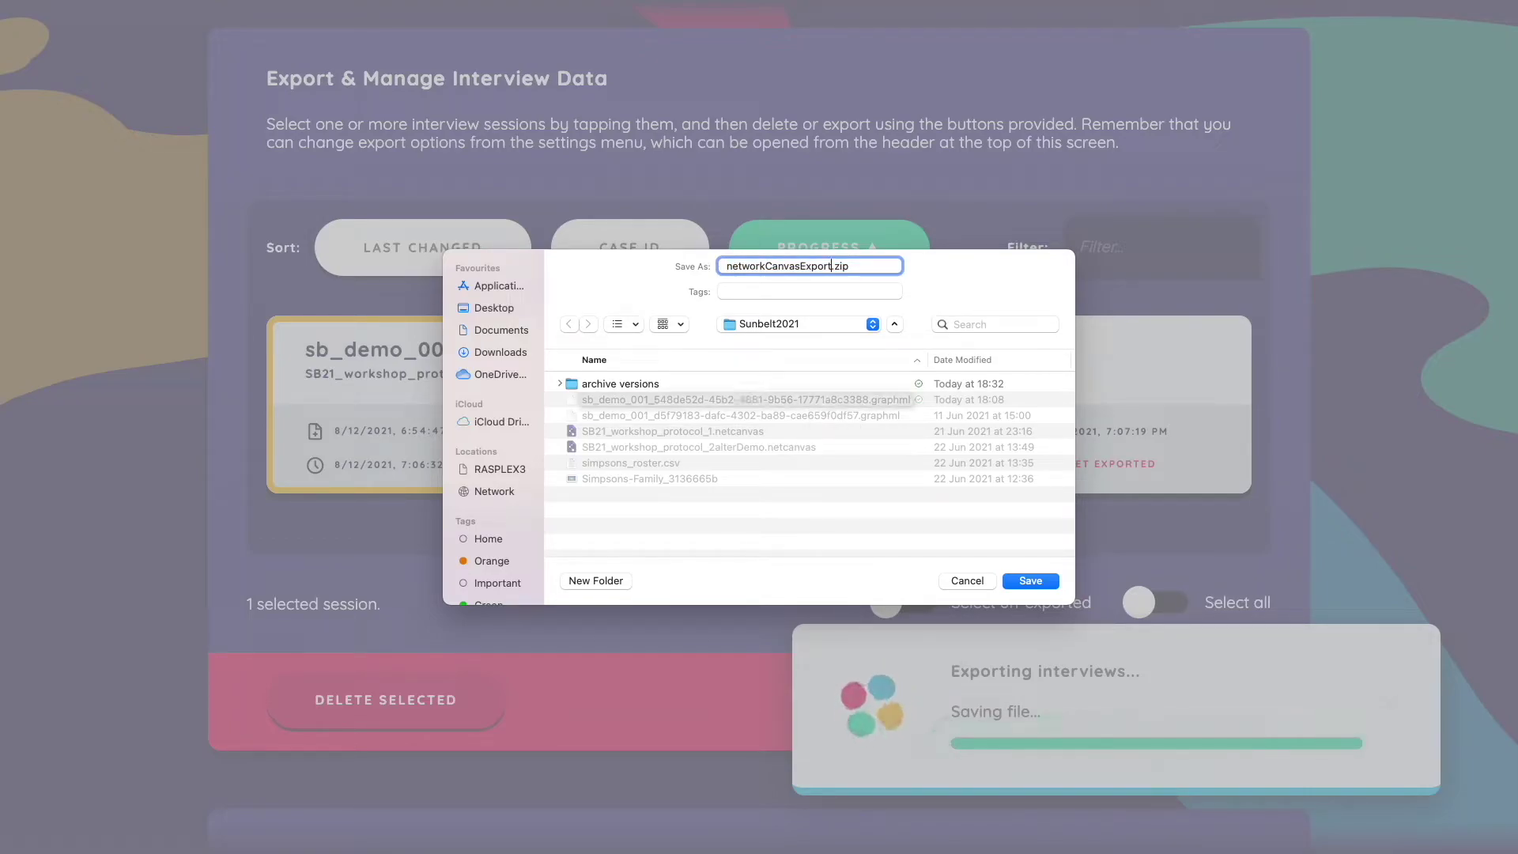
text(iteration2)
key(Return)
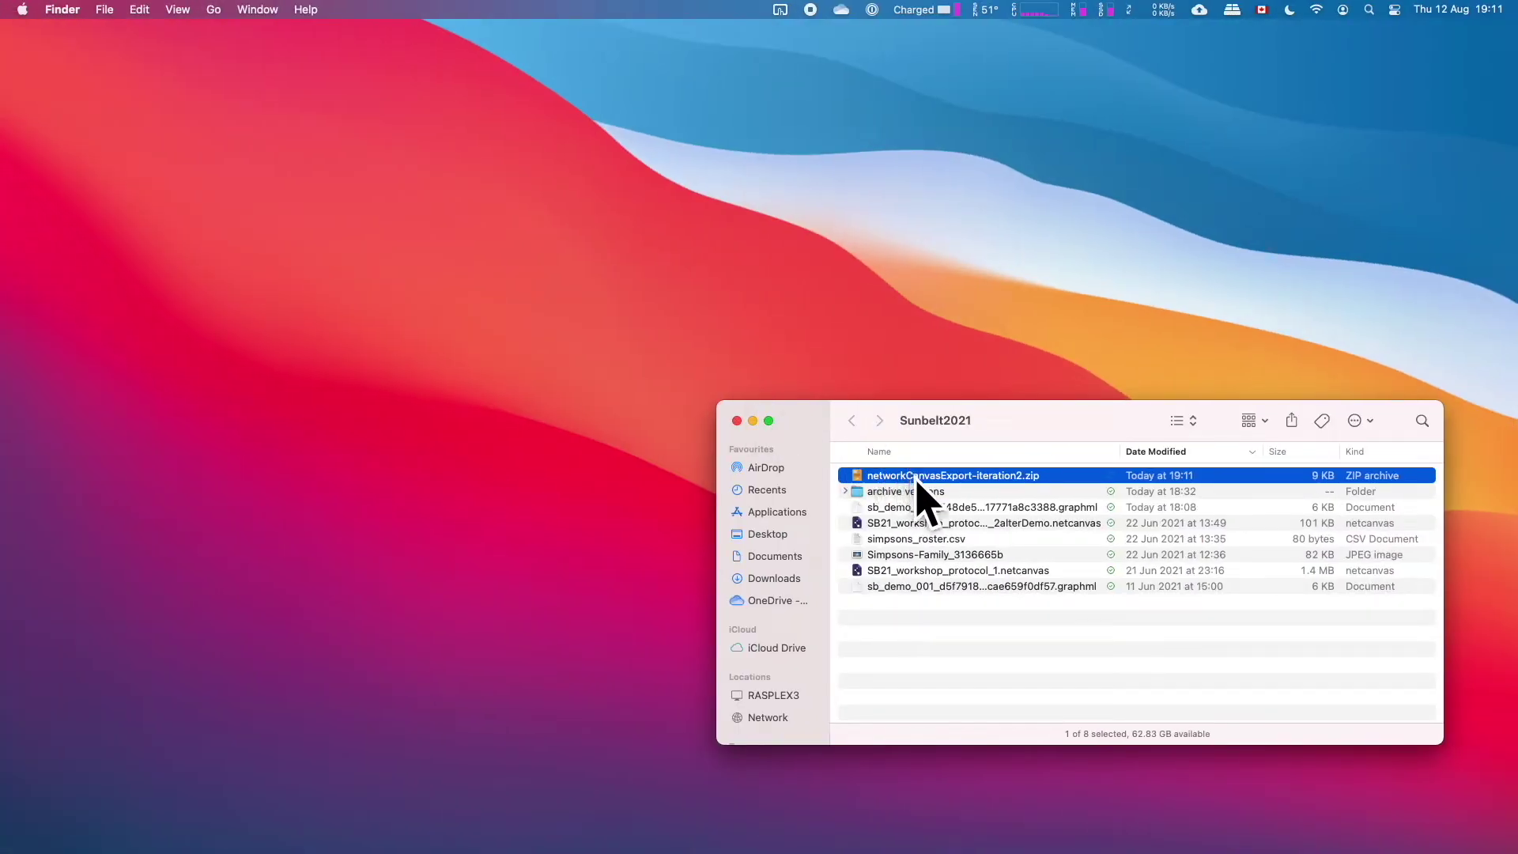
Step: Extract networkCanvasExport-iteration2.zip in Finder, expand the extracted folder and enlarge the window to show the full file names
double_click(918, 476)
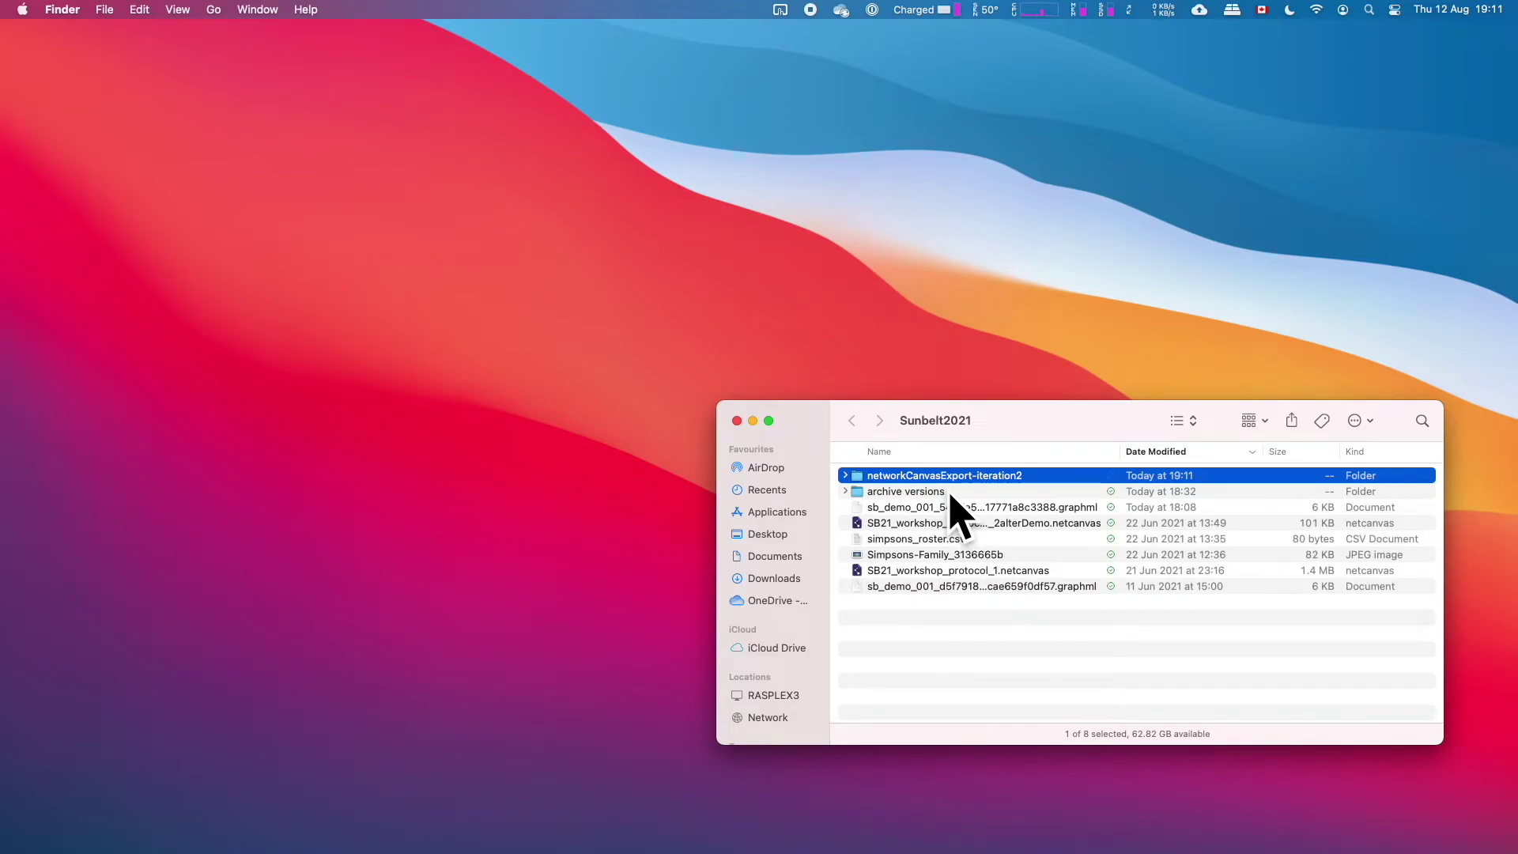
key(Right)
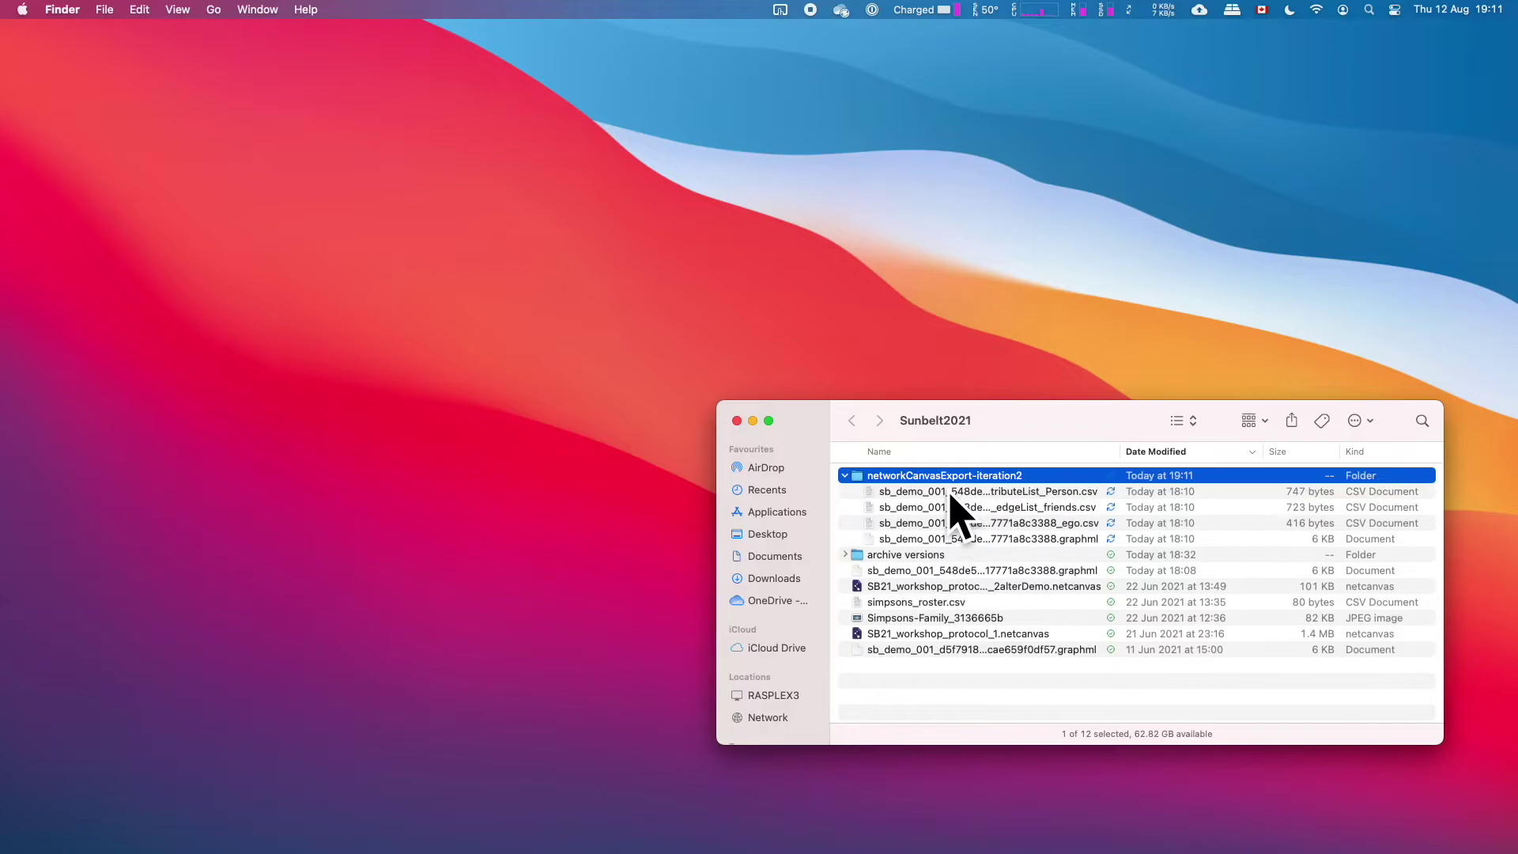
mouse_move(1016, 414)
mouse_down()
mouse_move(719, 229)
mouse_move(696, 253)
mouse_move(816, 387)
mouse_move(1024, 402)
mouse_up()
drag(729, 395, 144, 85)
Step: Look through the exported attribute list, edge list, ego and GraphML files, and return to Finder from the ego file in Numbers
click(412, 174)
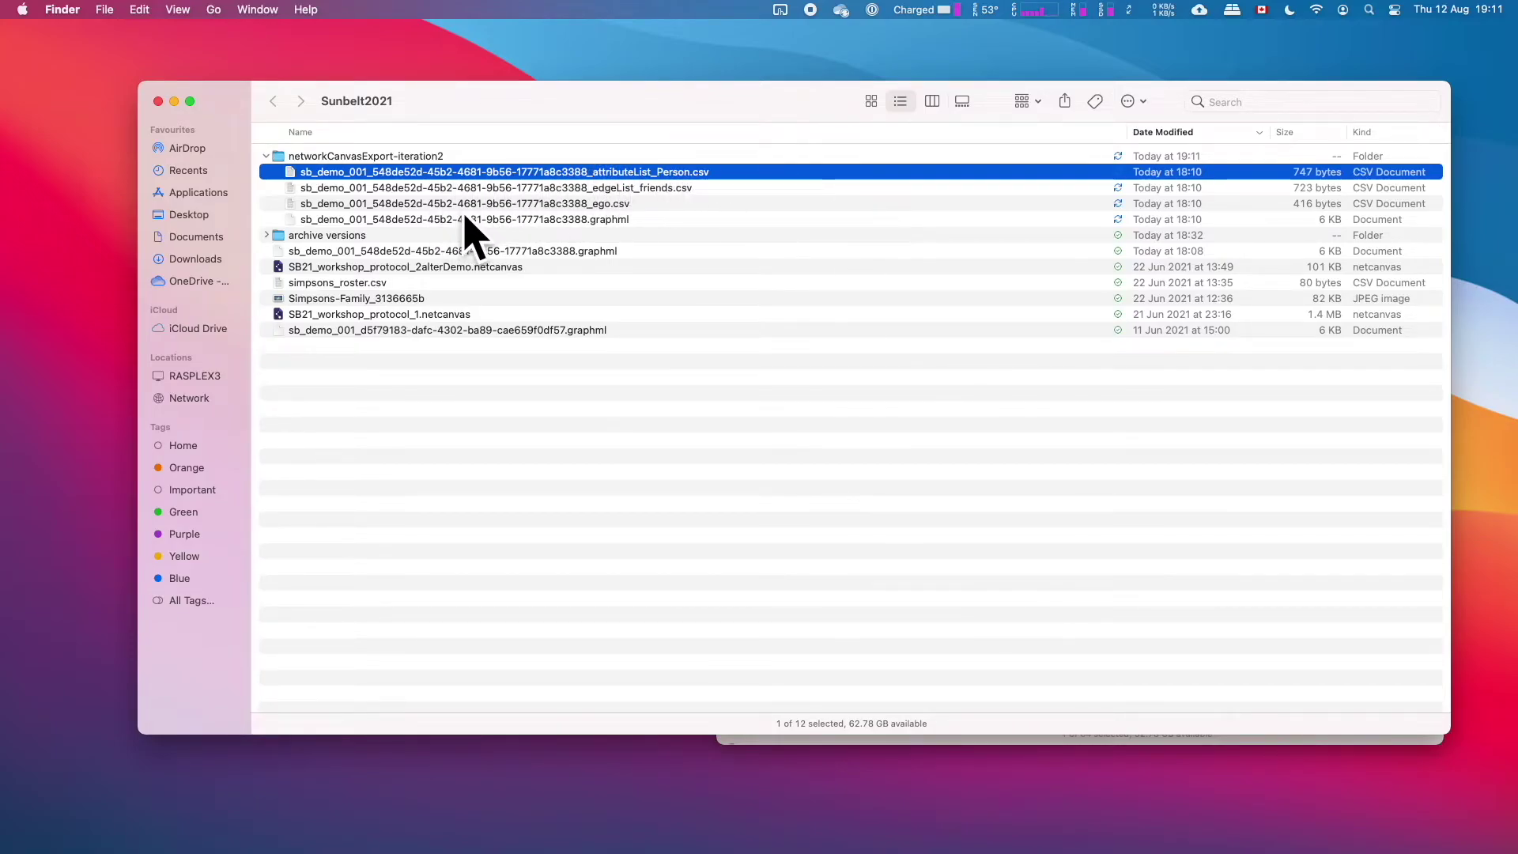
click(473, 190)
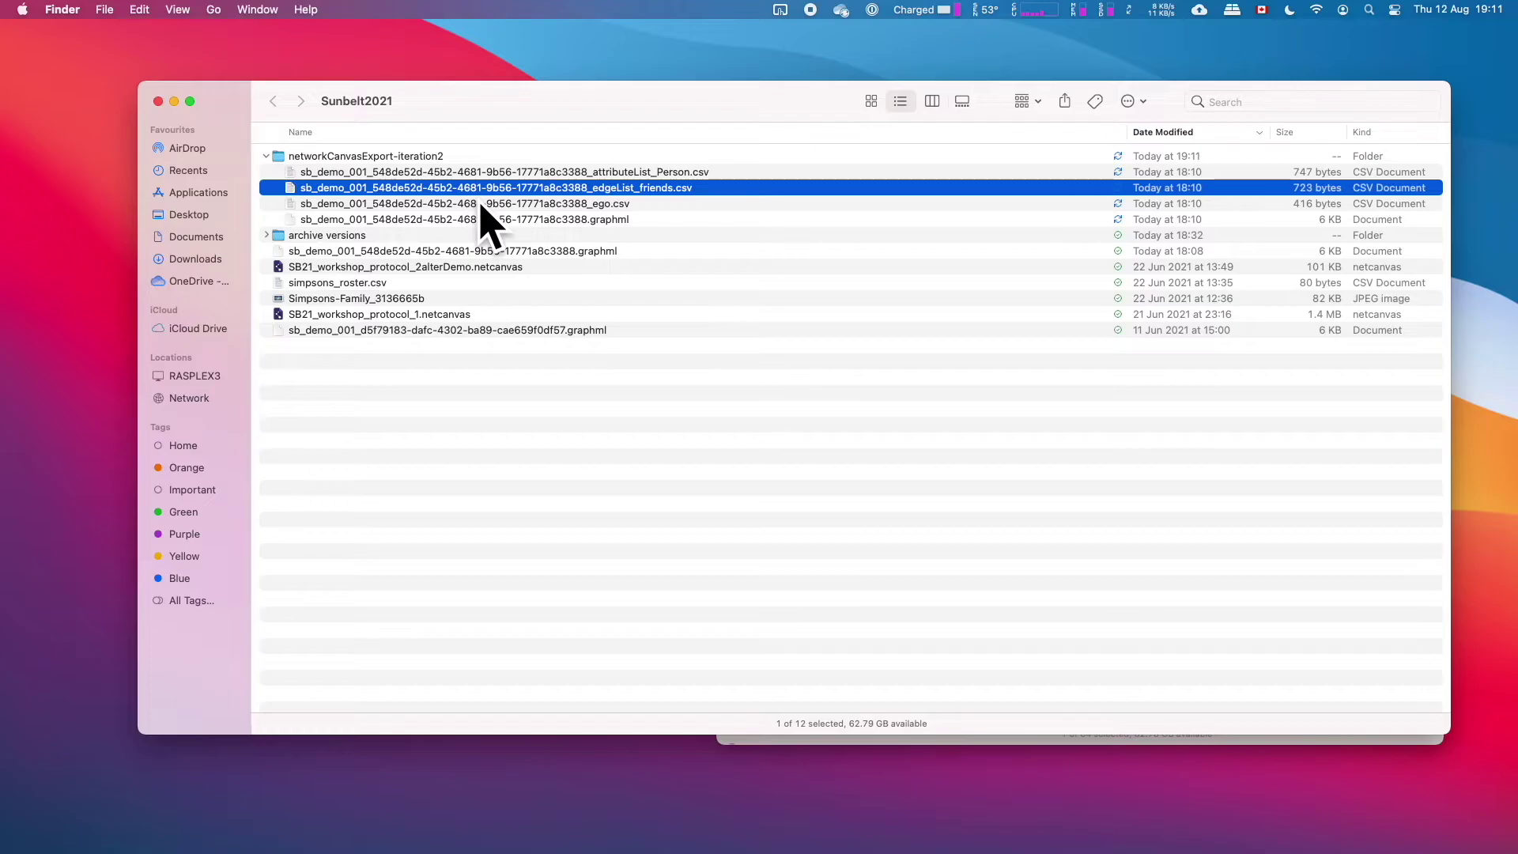
click(484, 205)
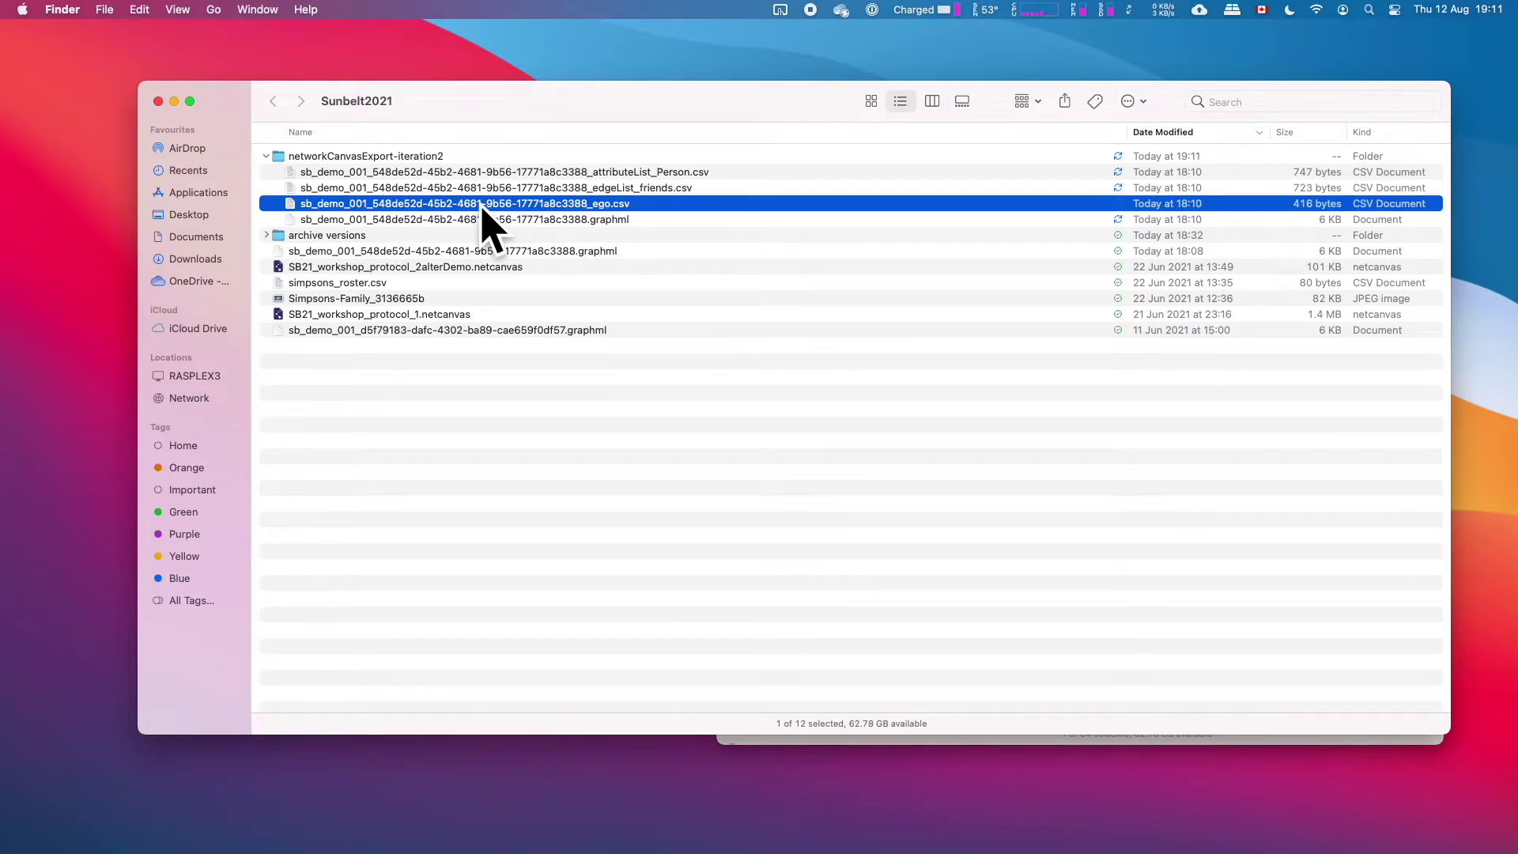
click(486, 221)
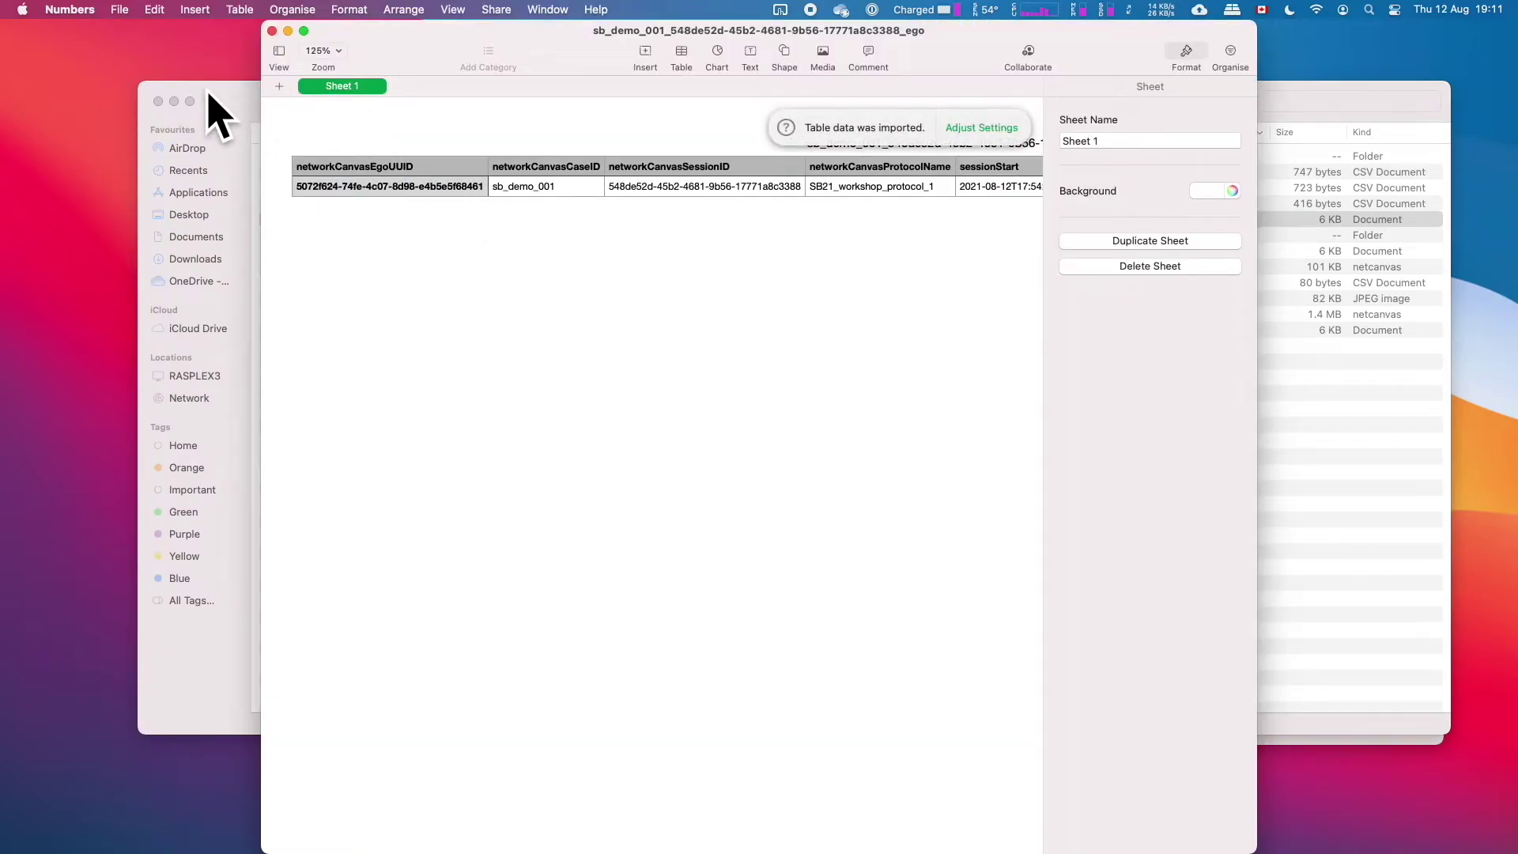
click(215, 115)
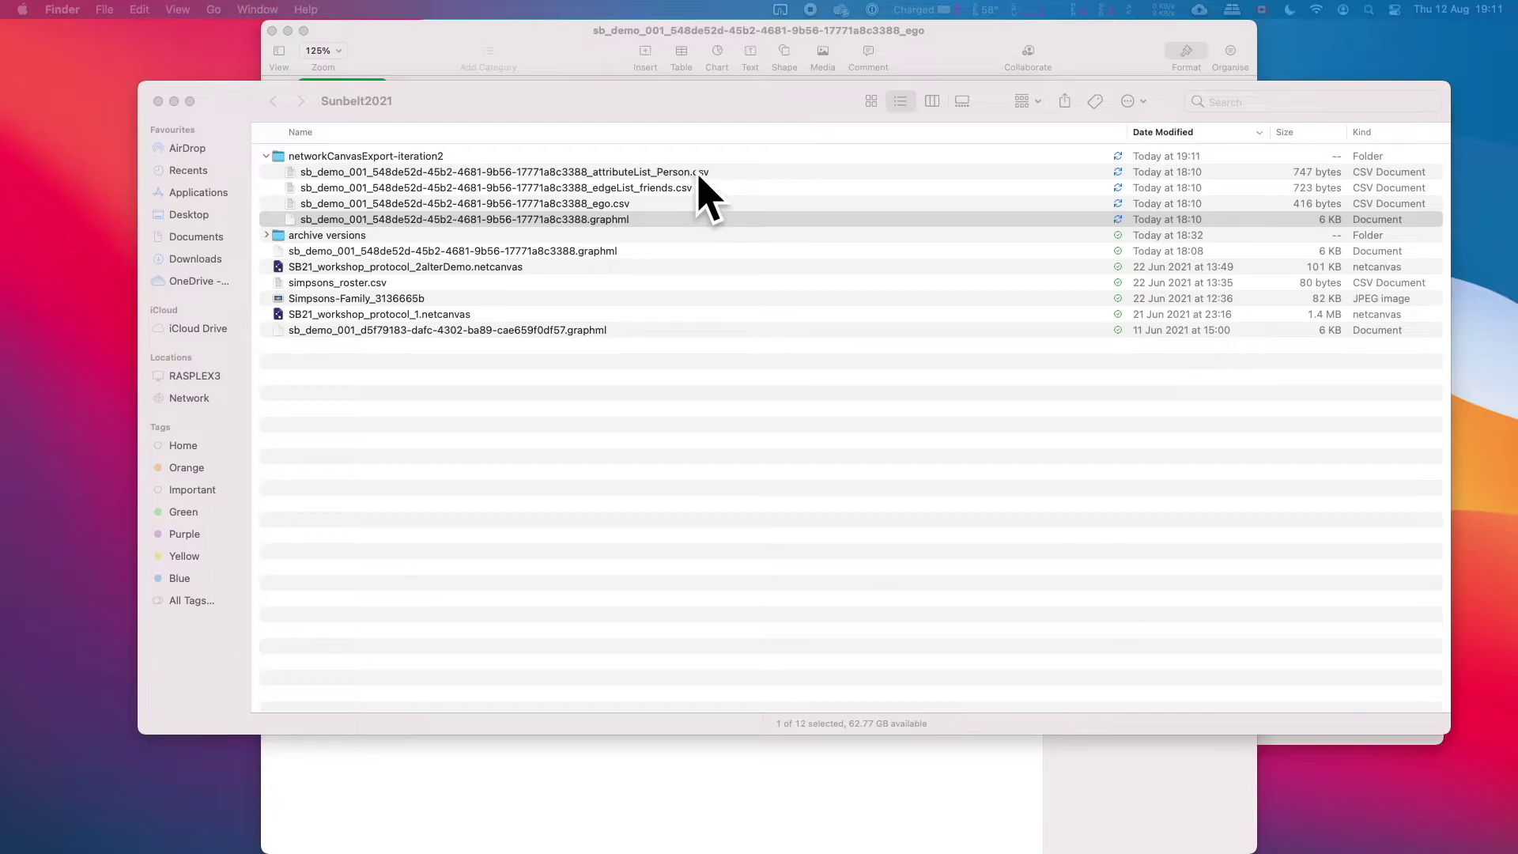
Step: Resume the sb_demo_001 interview in Network Canvas Interviewer, check its session summary of nodes and edges, and close the summary
key(ctrl+Right)
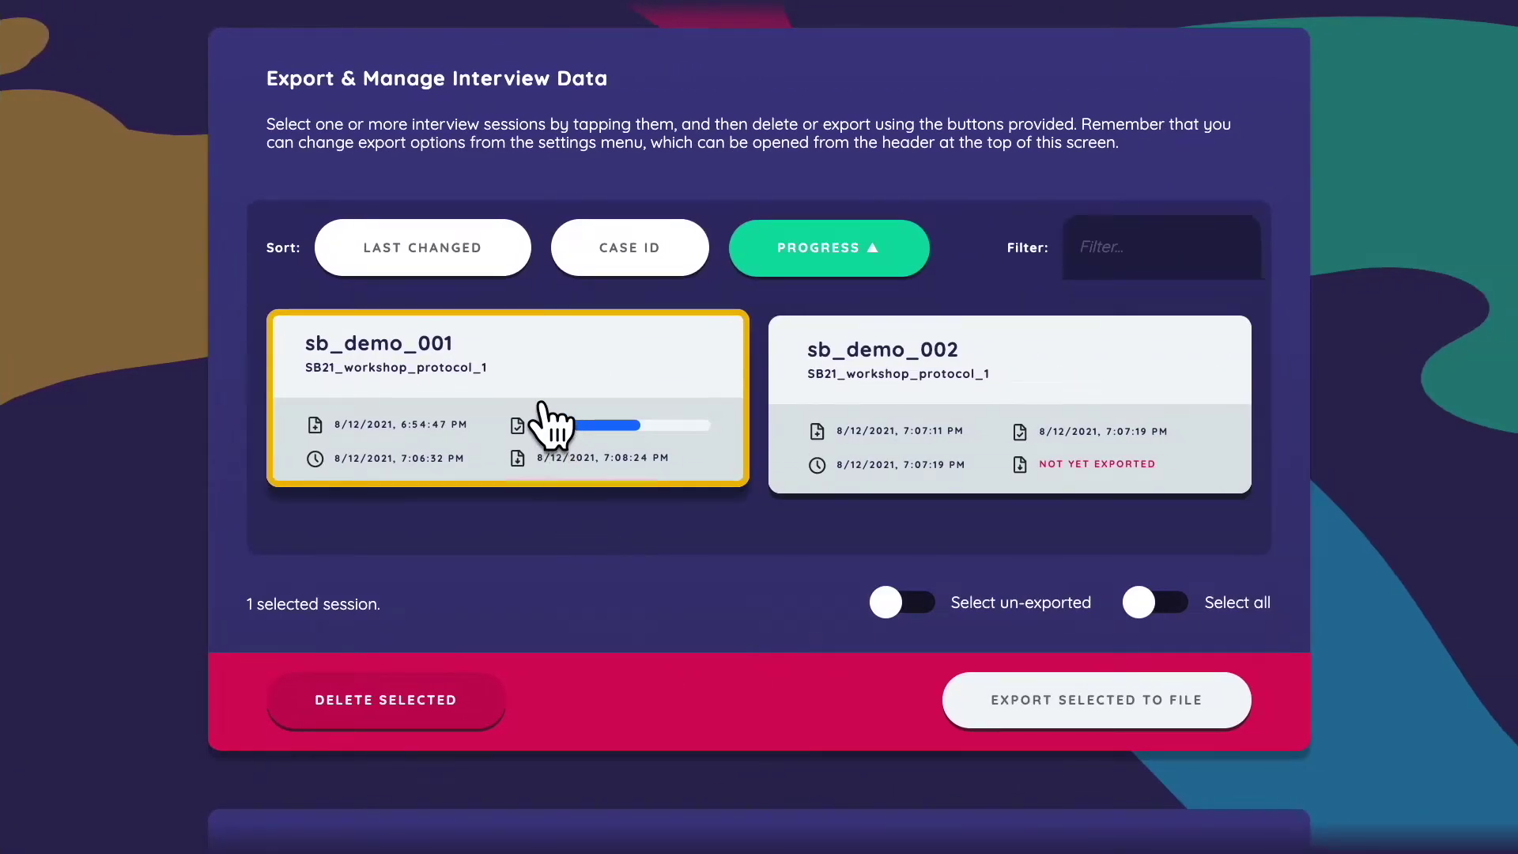
scroll(546, 424, up, 7)
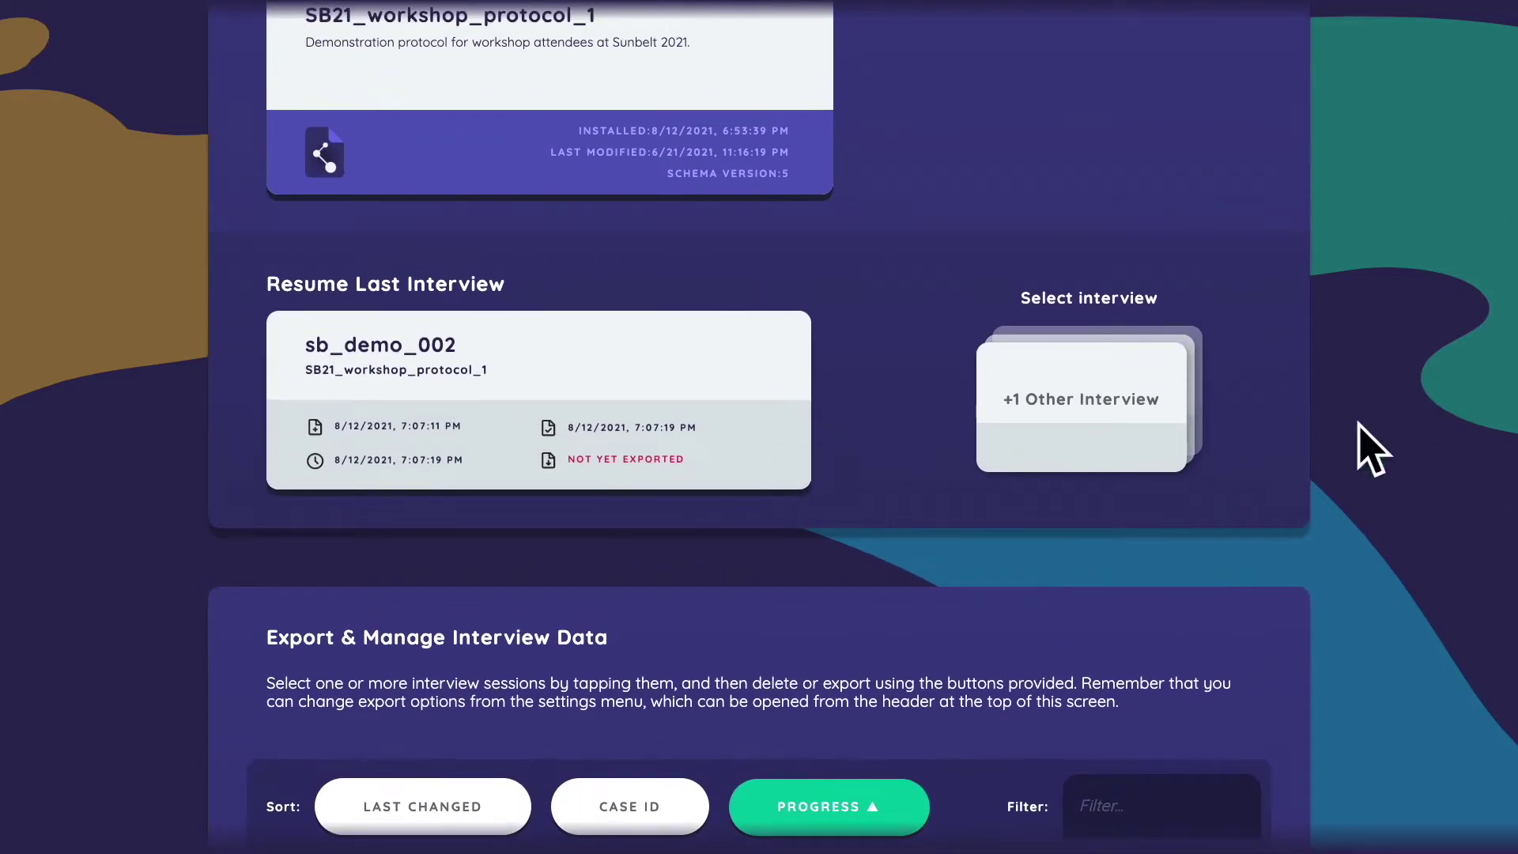
click(1130, 437)
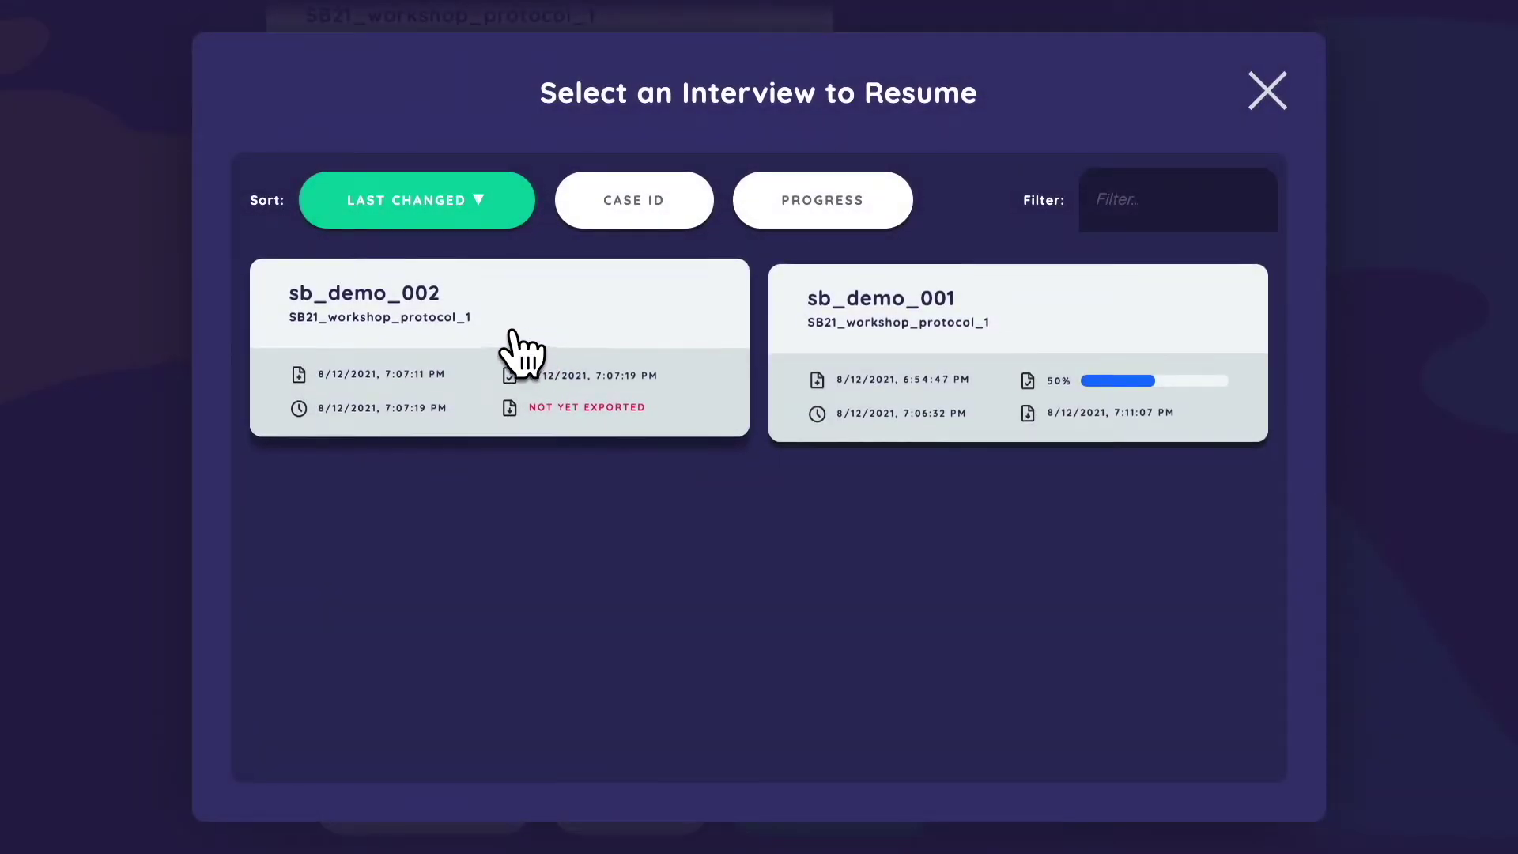
click(1024, 318)
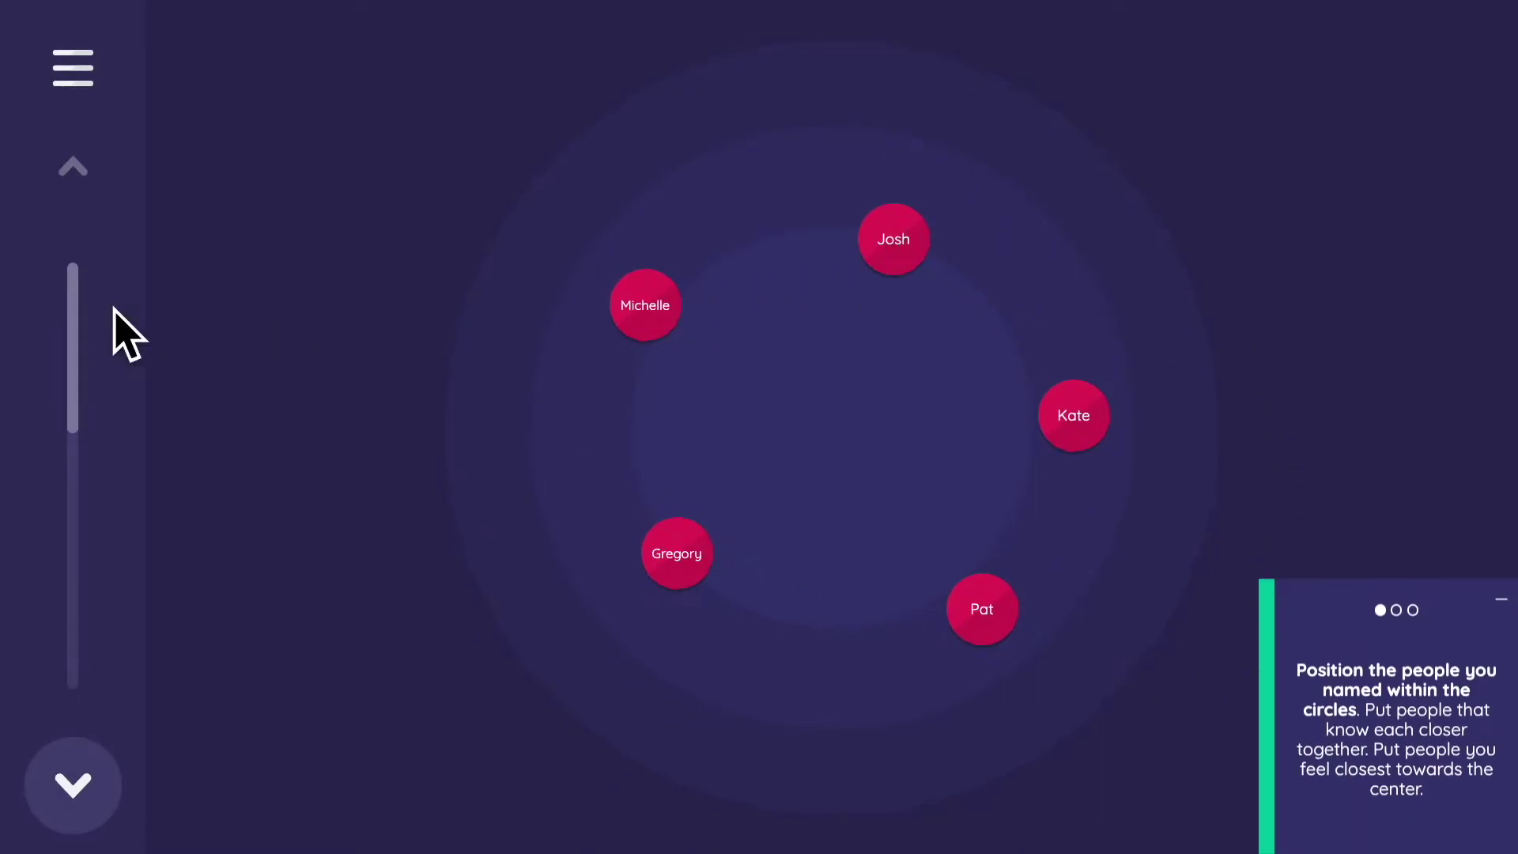
click(90, 57)
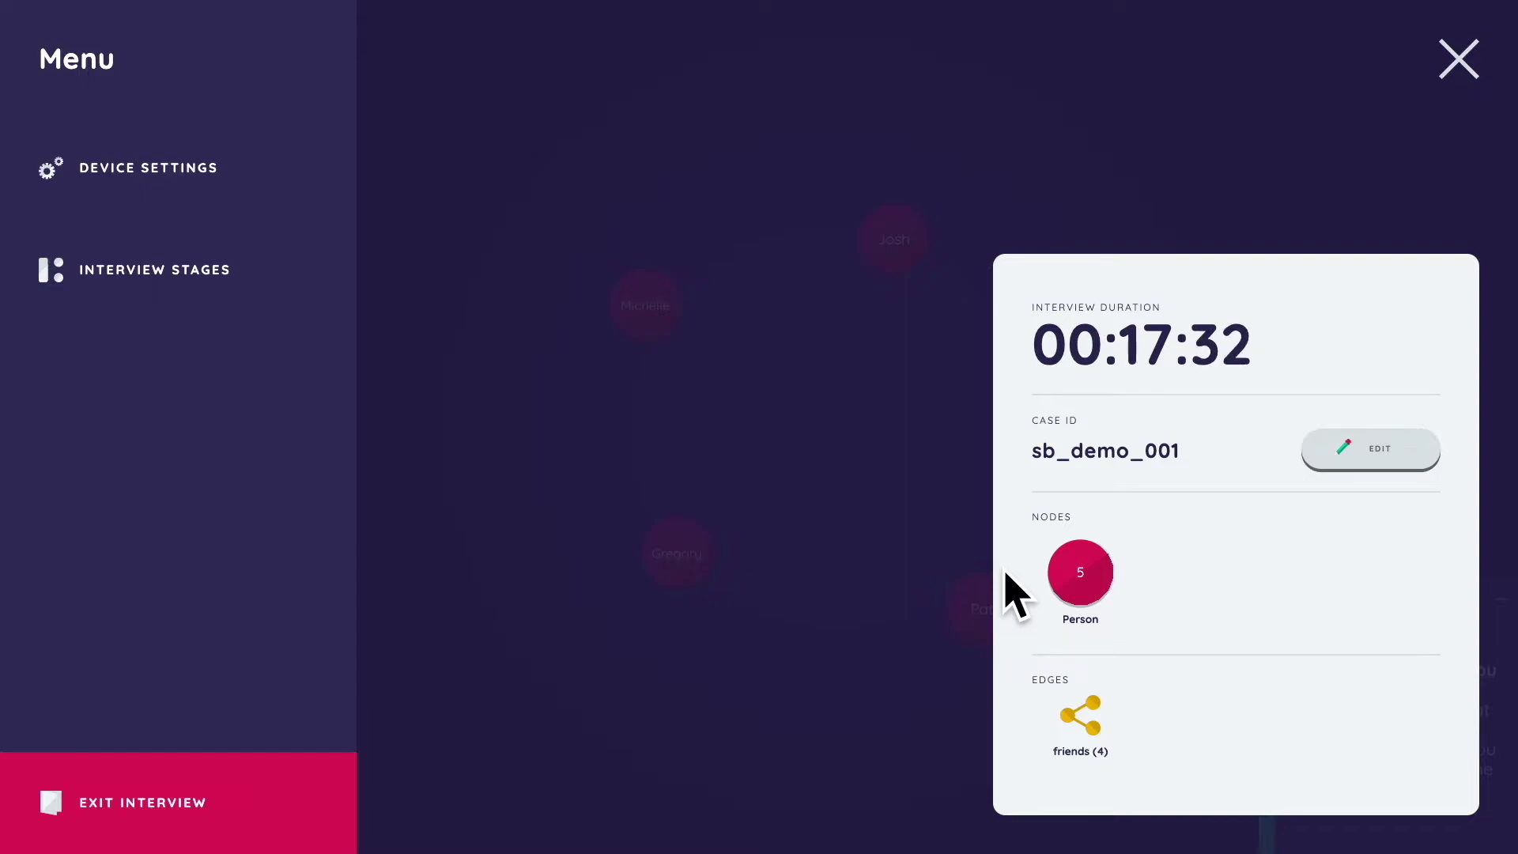
click(1459, 79)
Step: Switch to Finder, preview the exported attributeList_Person CSV file, examine its node attributes and layout coordinates, and close the preview
key(super+Tab)
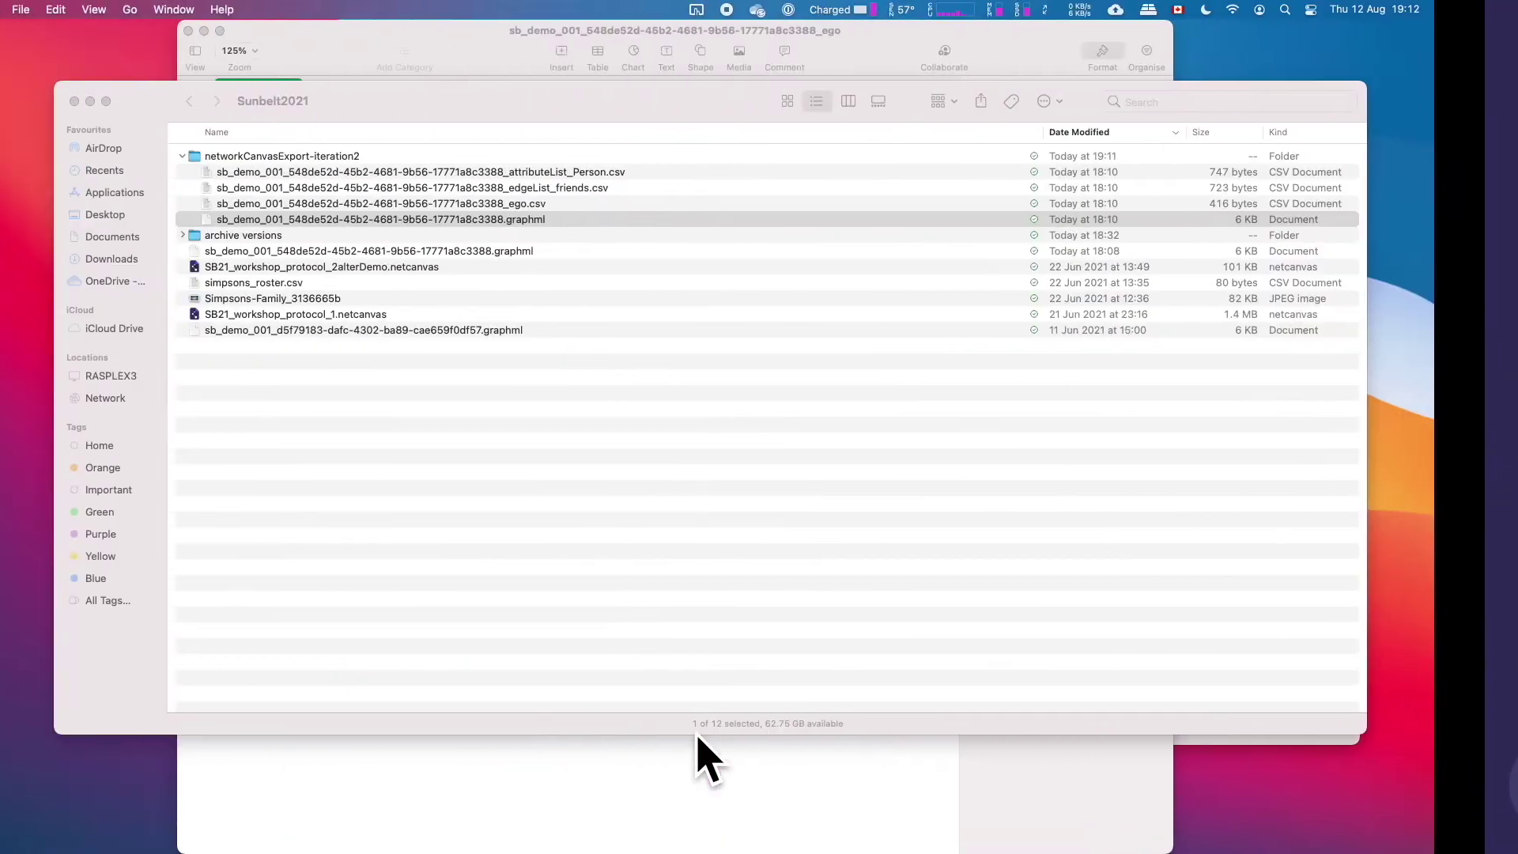
click(512, 173)
key(space)
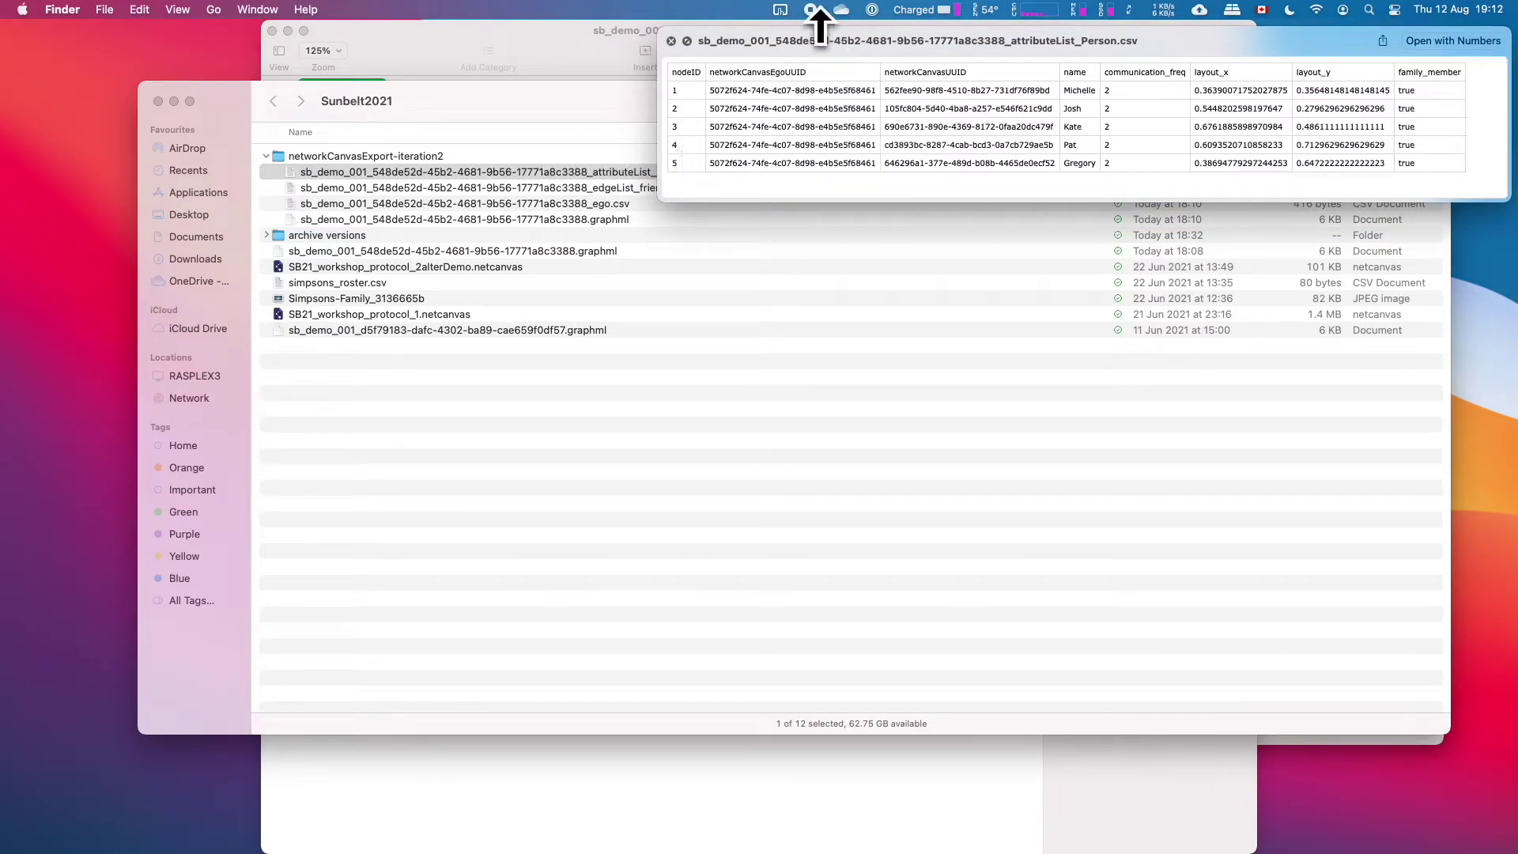
drag(823, 44, 439, 198)
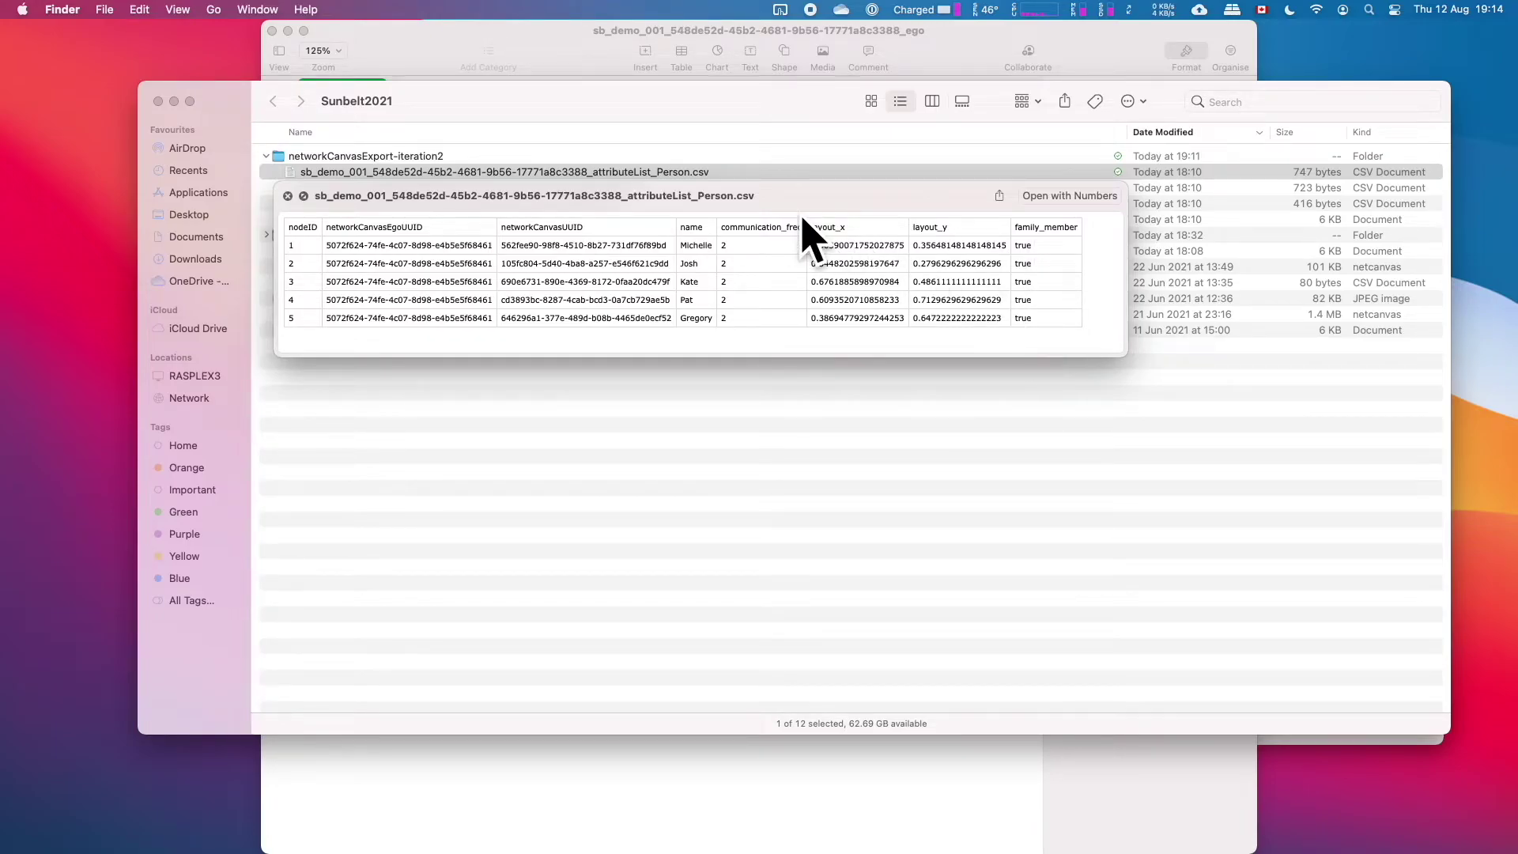
key(space)
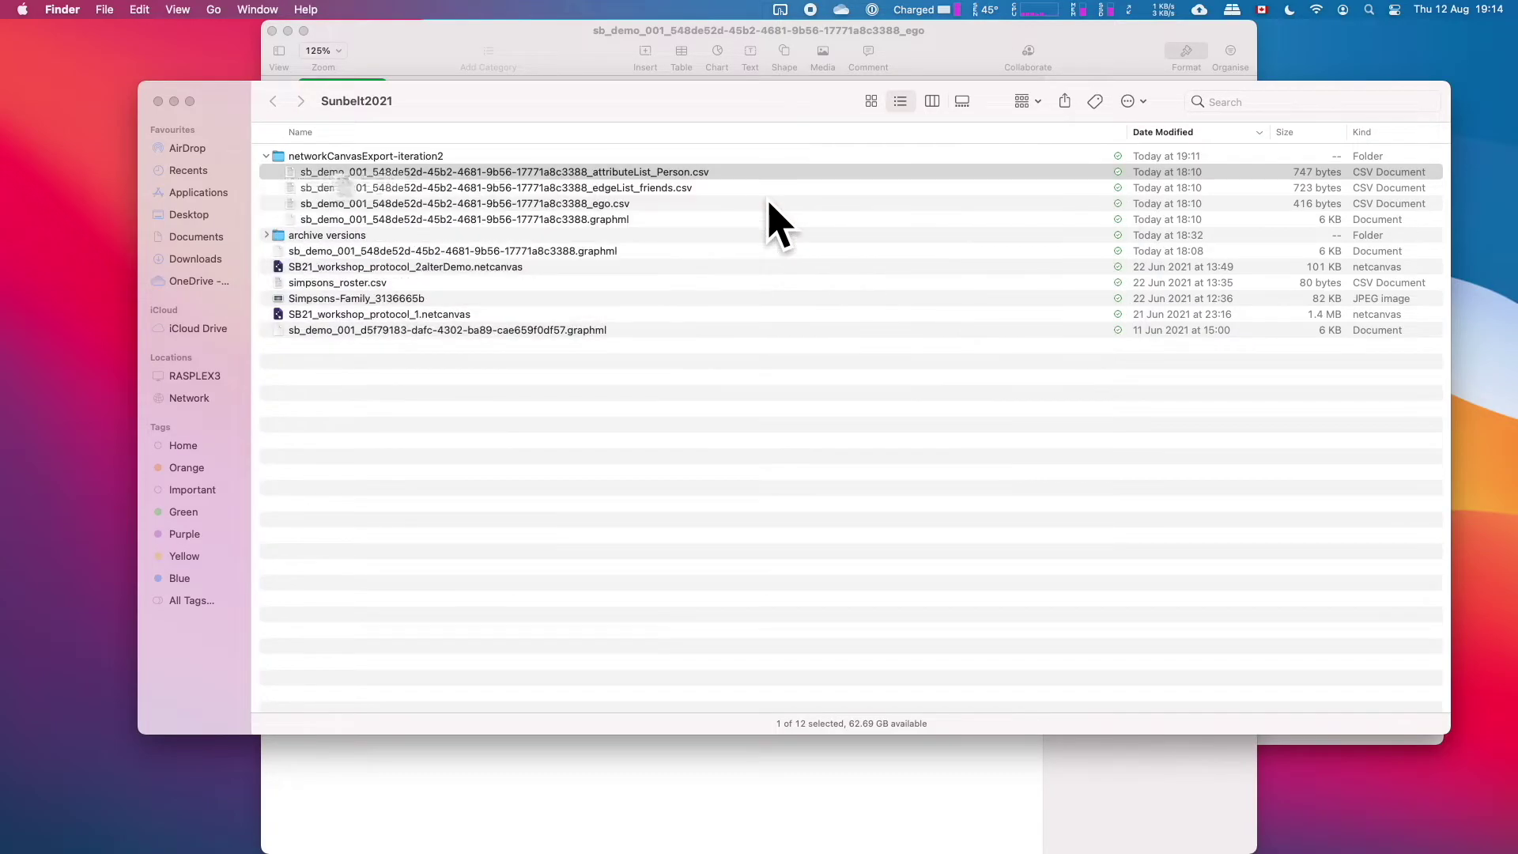
Step: Open the attributeList_Person CSV file in Microsoft Excel, bring its whole window into view and fit the networkCanvasEgoUUID column to its contents
click(666, 170)
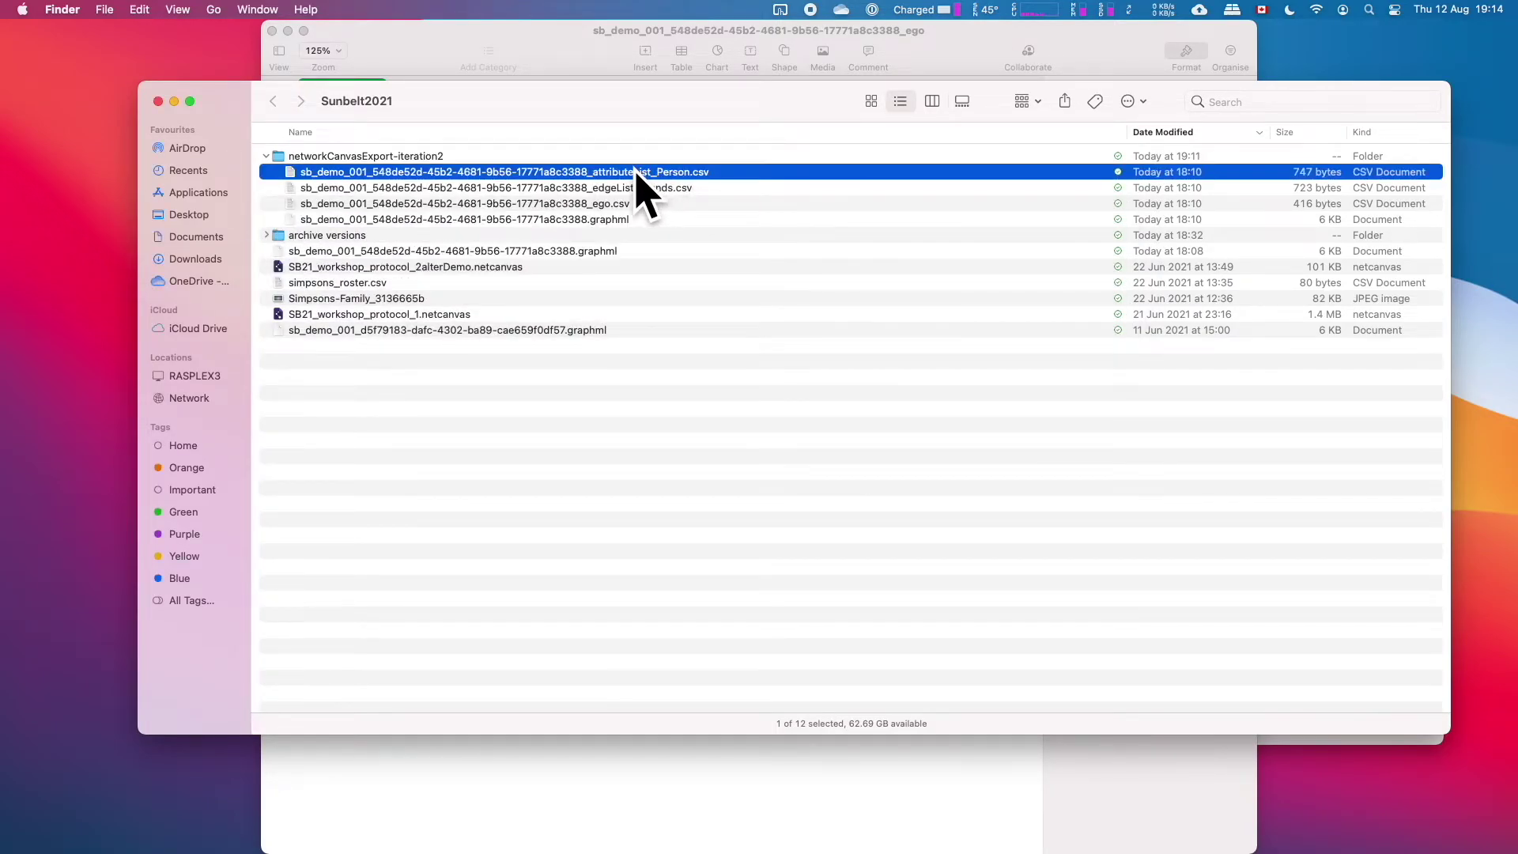
right_click(637, 173)
mouse_move(684, 199)
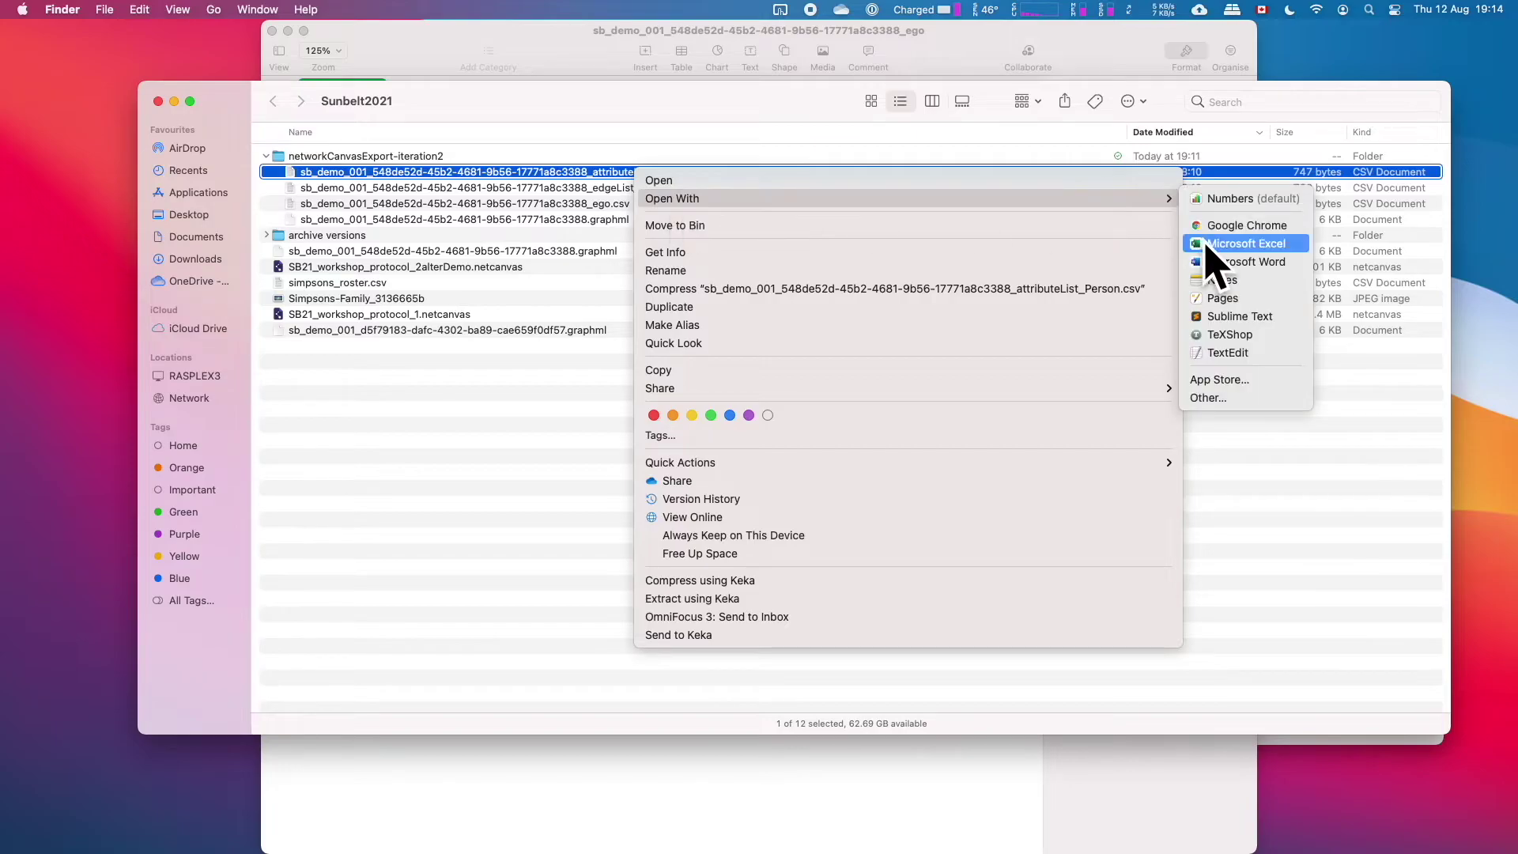
click(1275, 245)
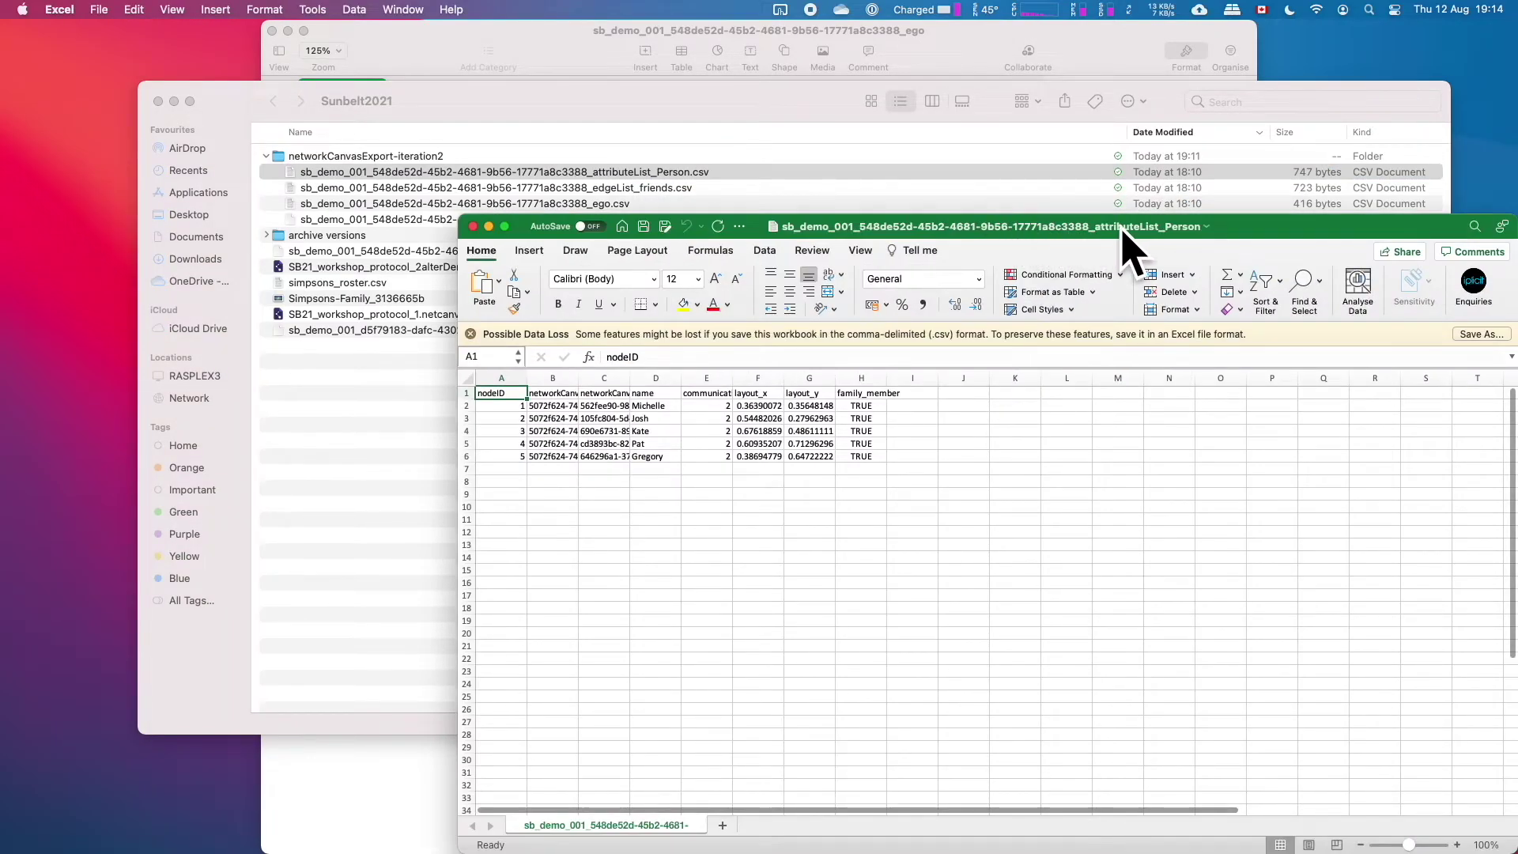
drag(1112, 225, 826, 115)
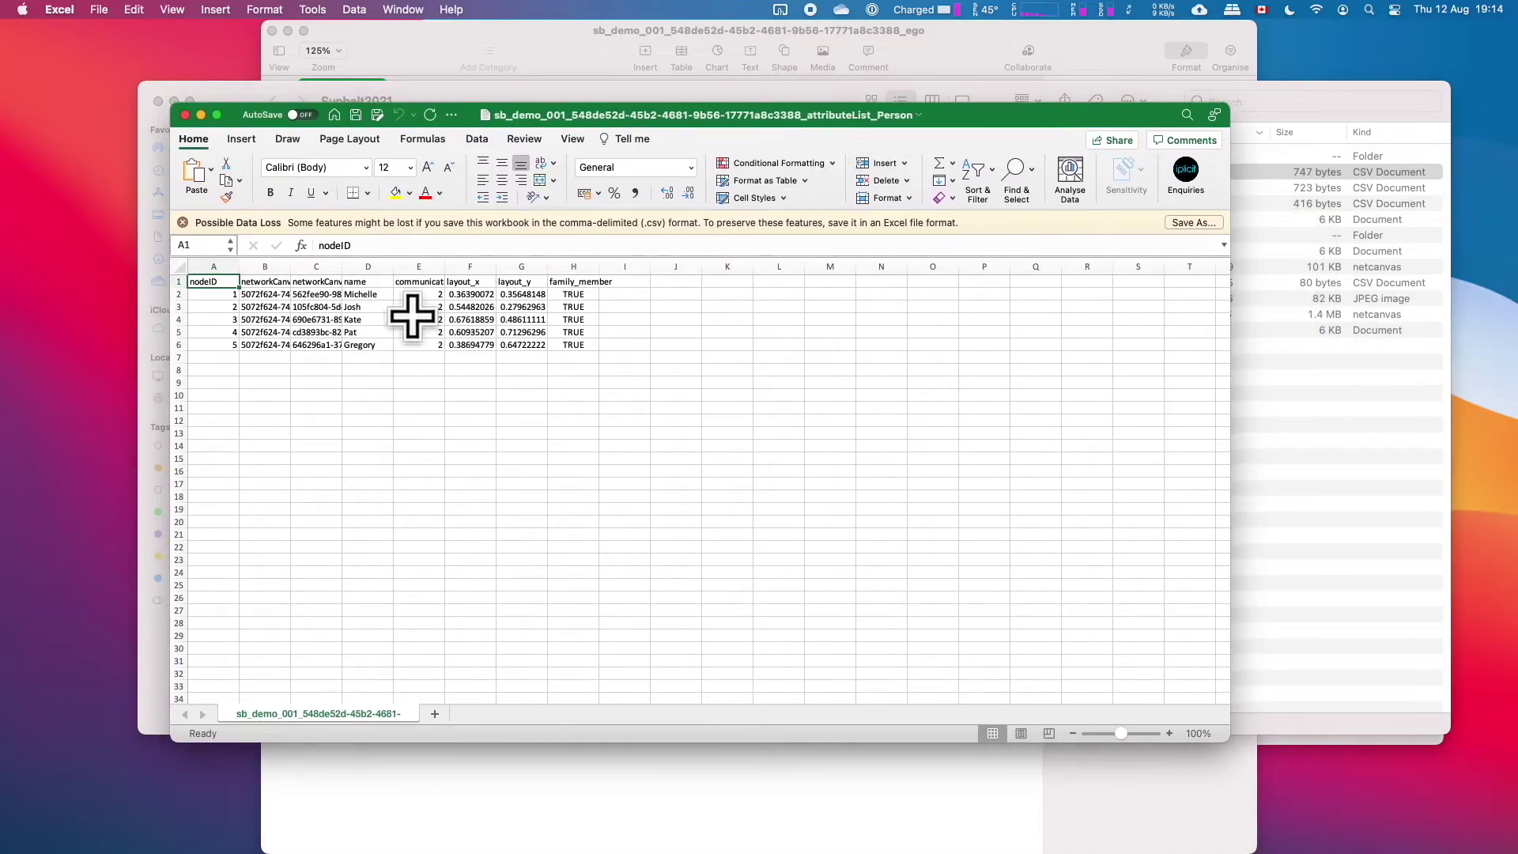
double_click(290, 266)
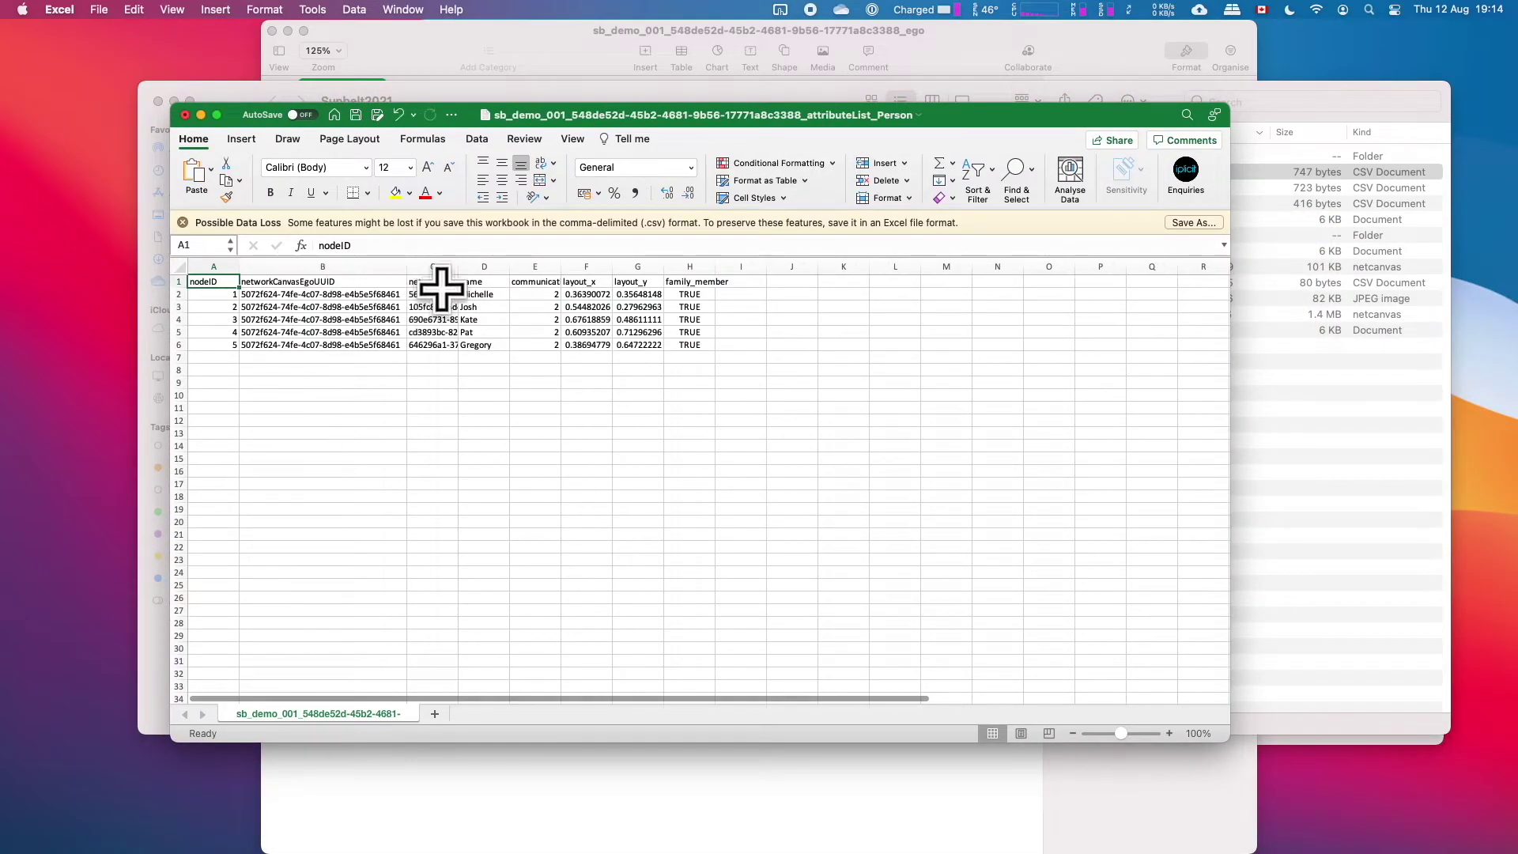
Step: Close the attributeList_Person workbook in Excel without saving, and preview the exported edgeList_friends CSV file in Finder
click(187, 115)
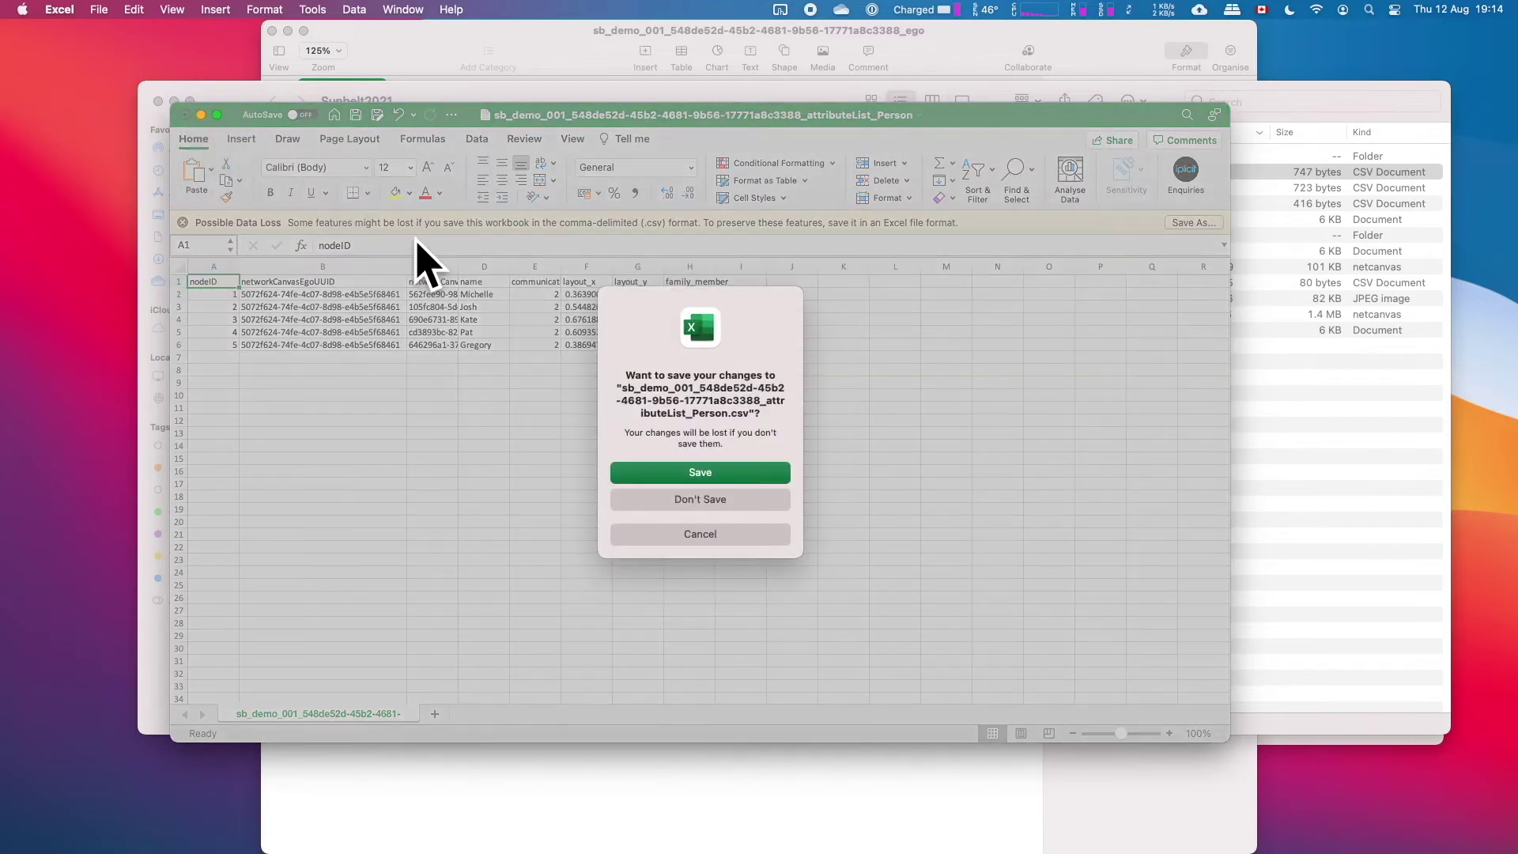
click(653, 530)
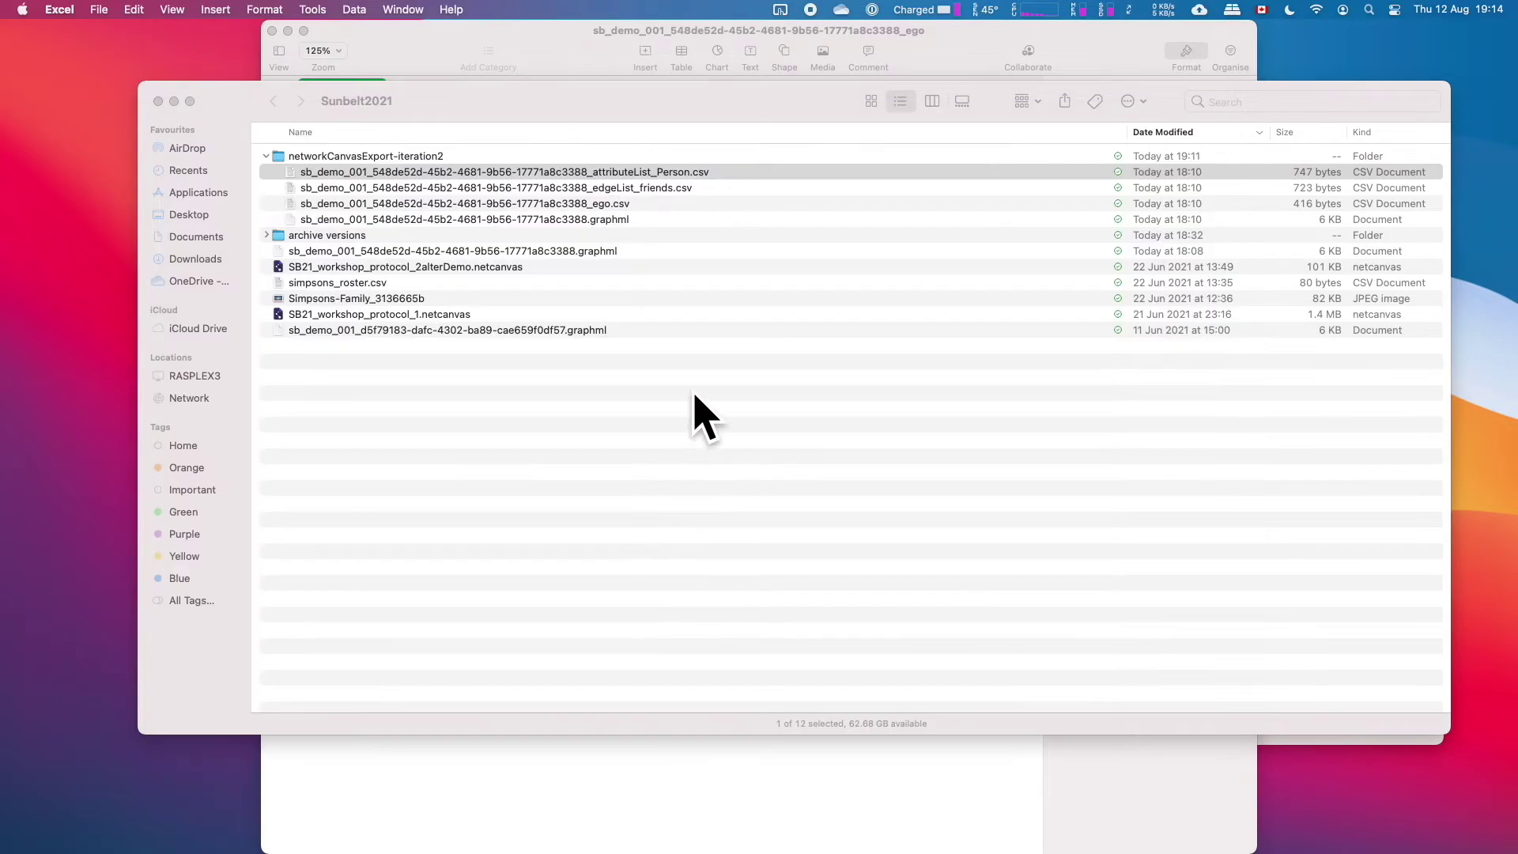
click(568, 190)
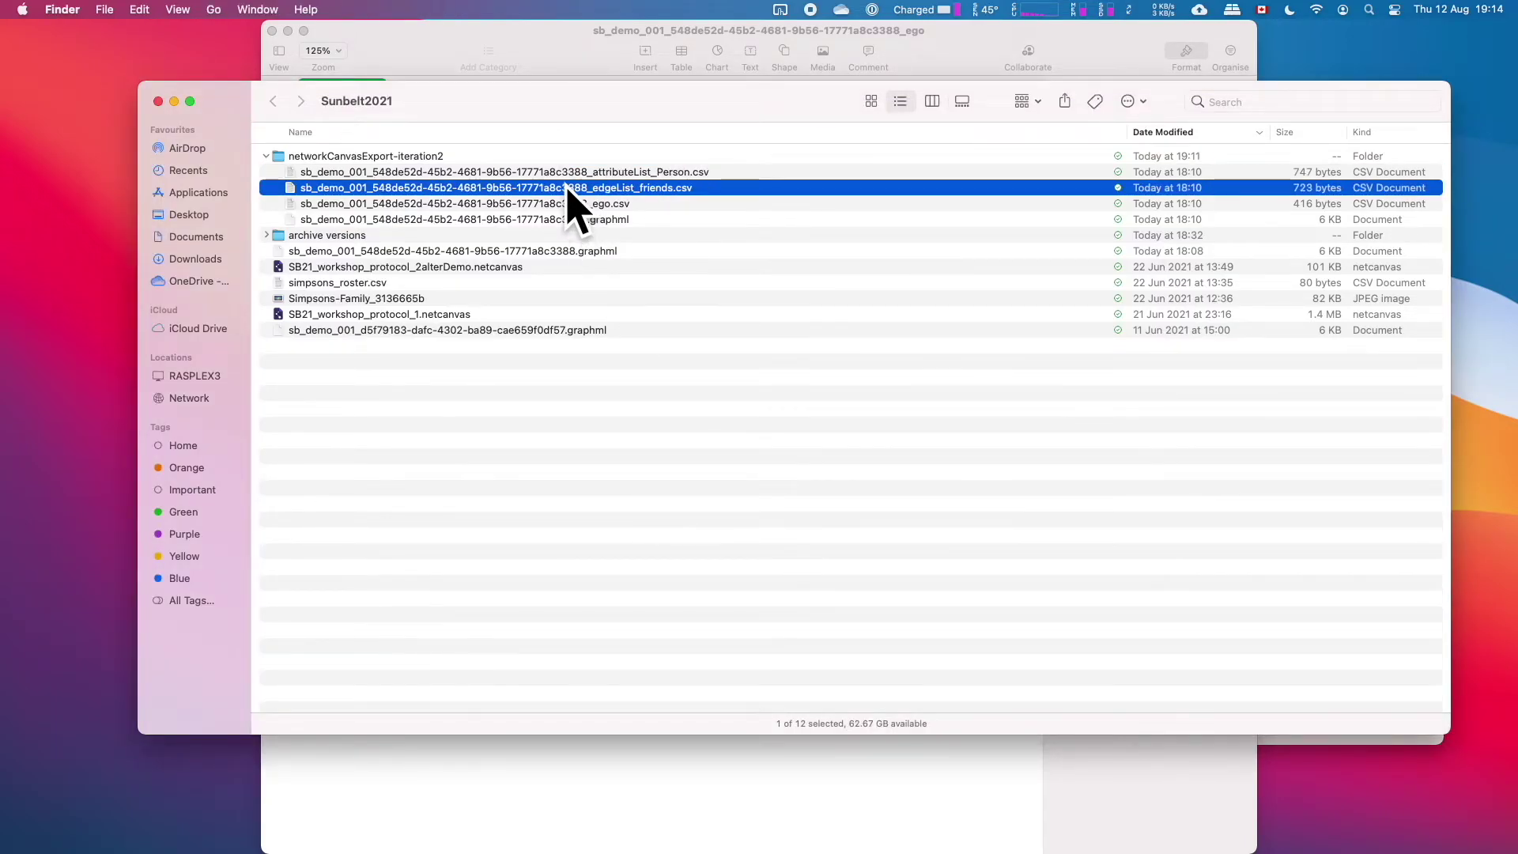
key(space)
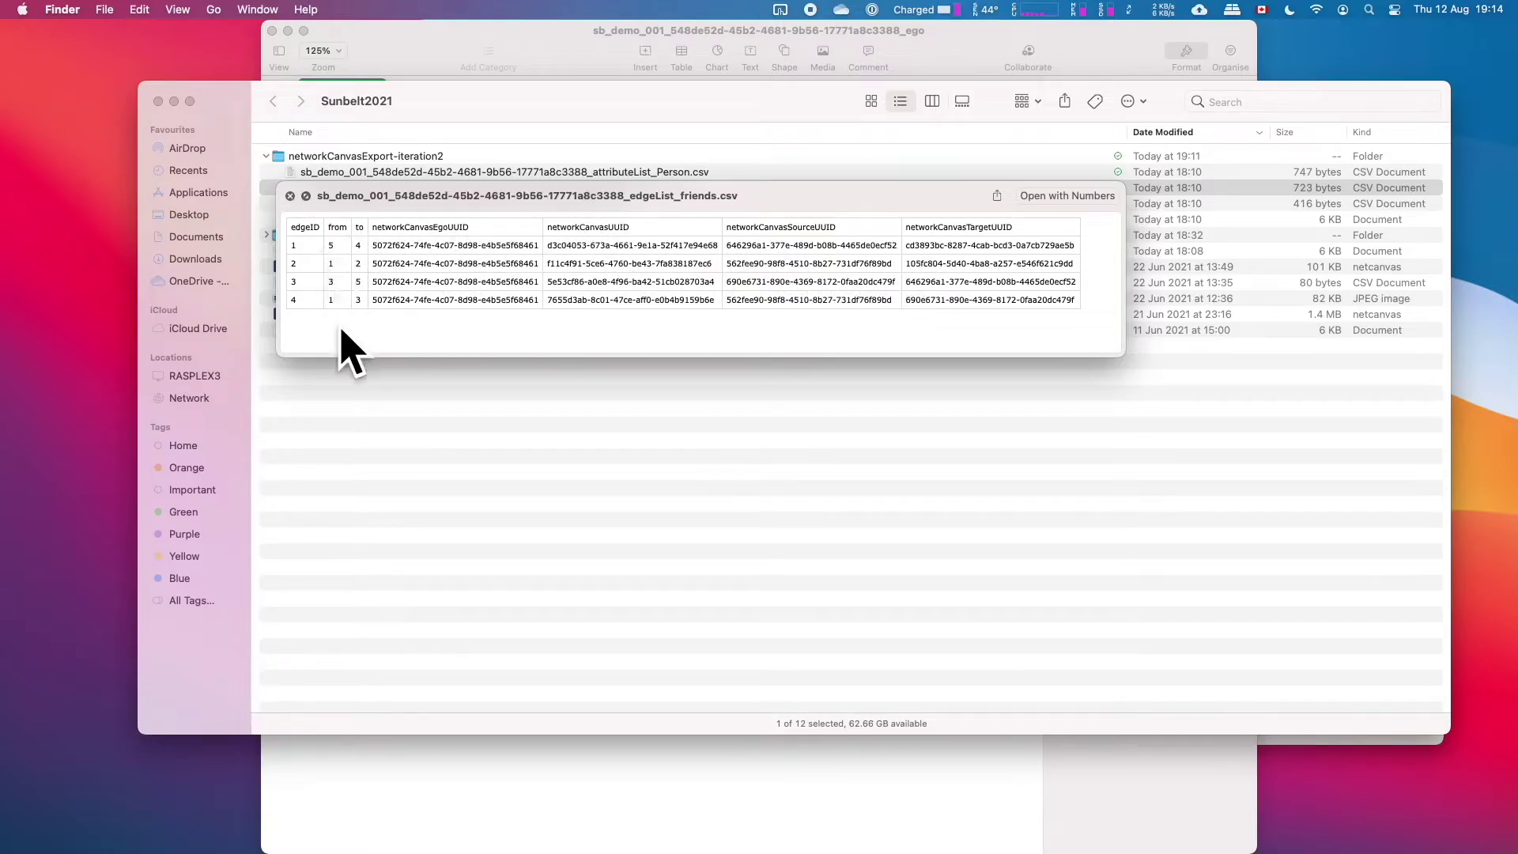
Step: Compare the previews of the attributeList_Person and edgeList_friends CSV files, matching node IDs and UUIDs with edge endpoints, and close the preview
key(space)
key(Up)
key(space)
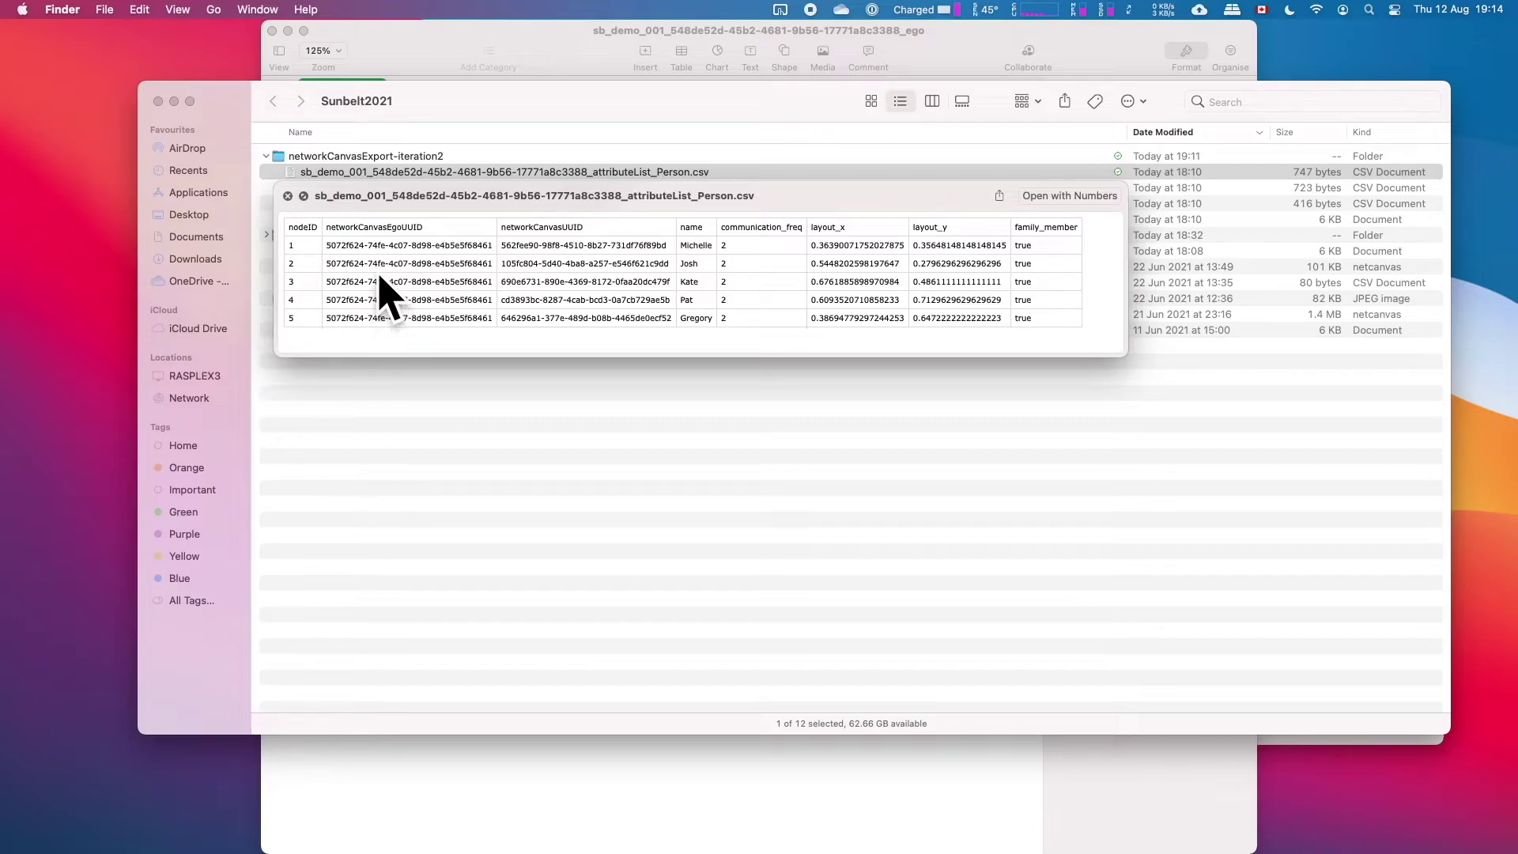
key(Down)
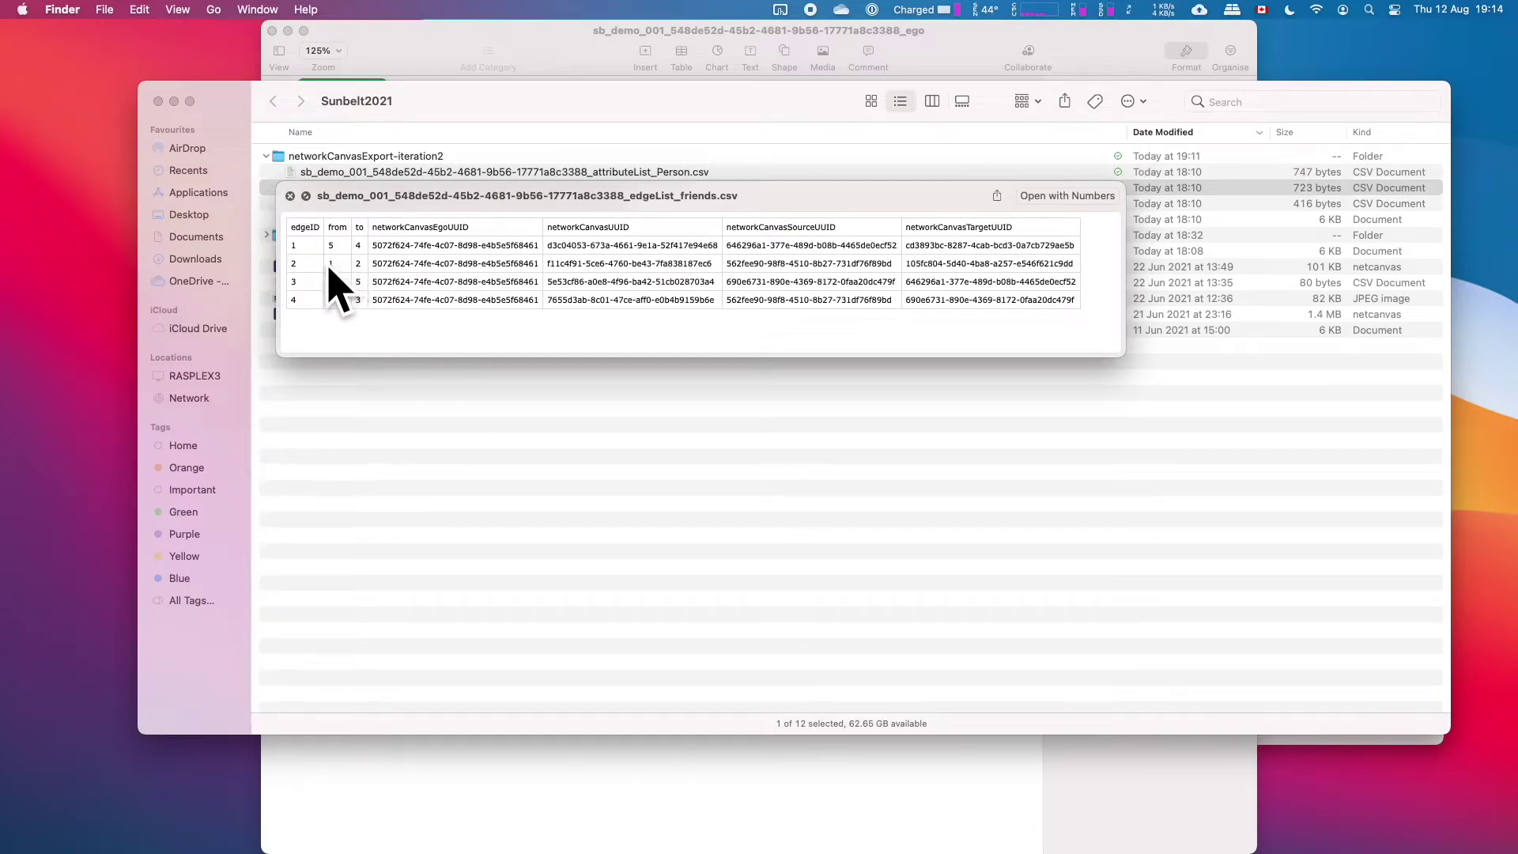
key(Up)
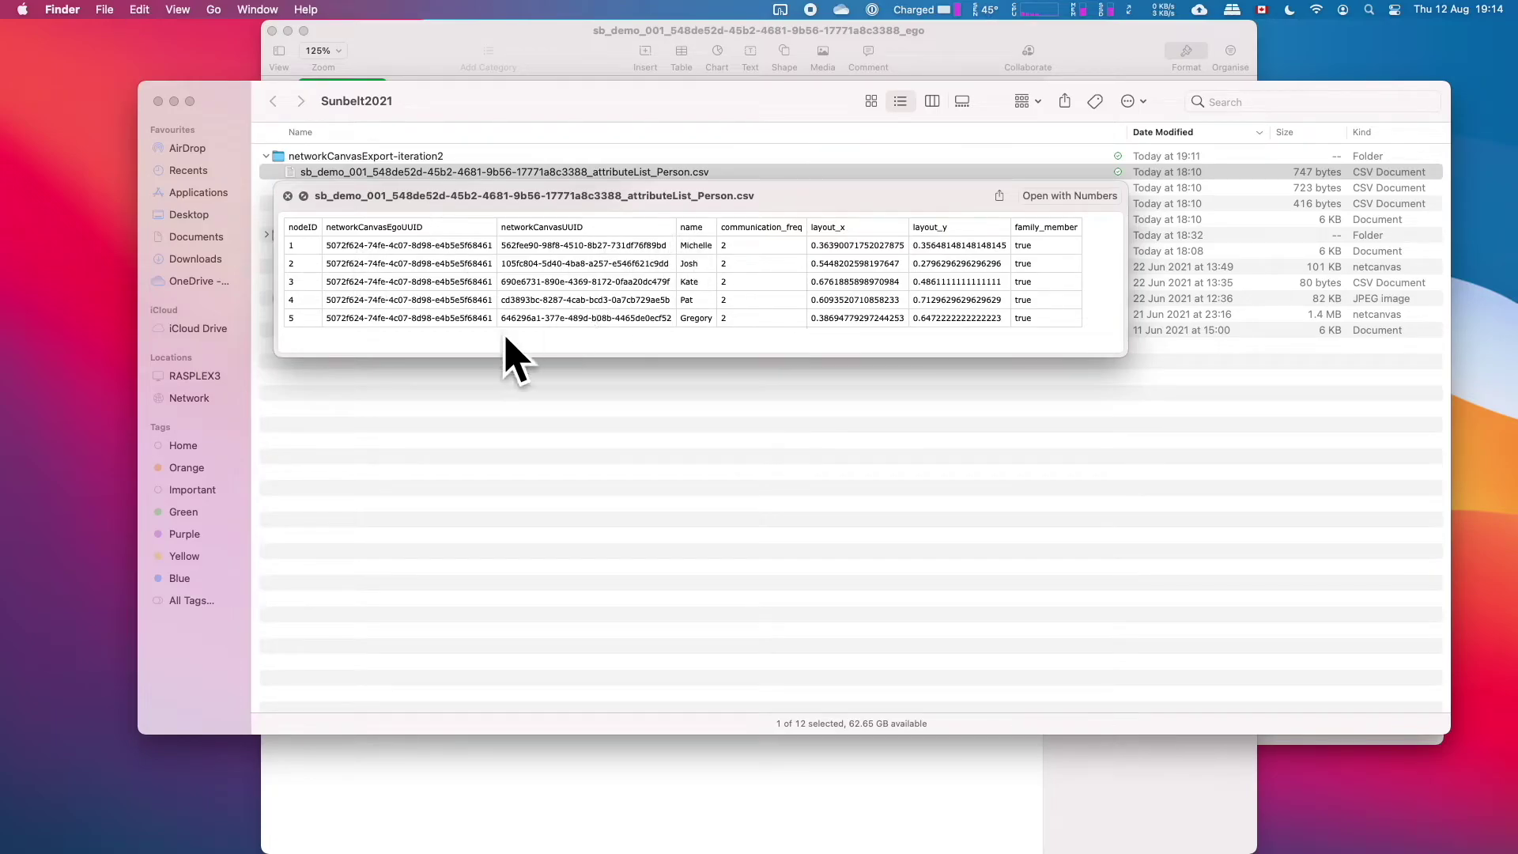
key(Down)
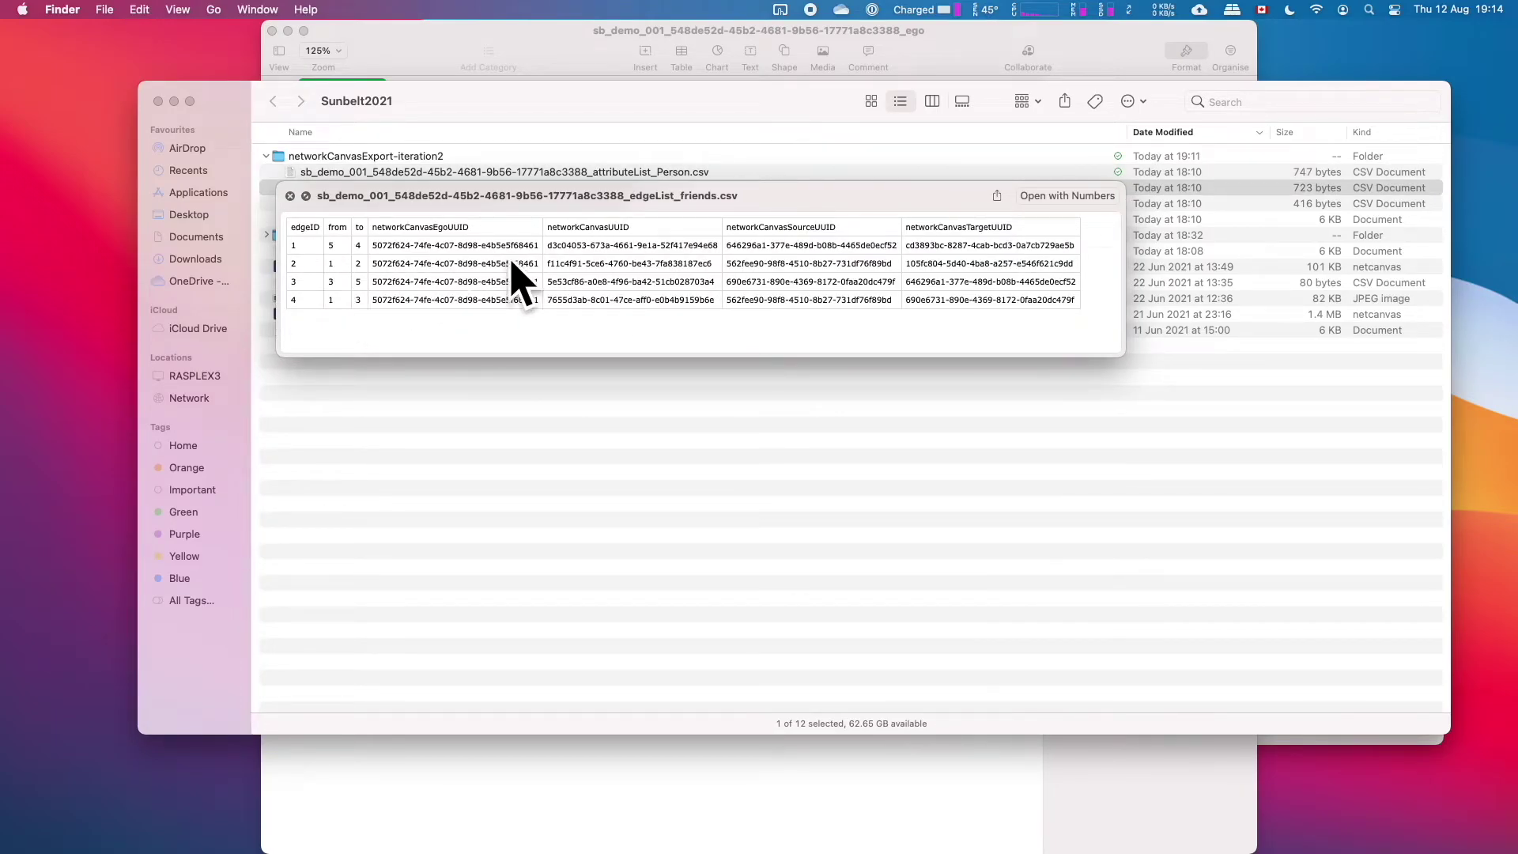
key(Up)
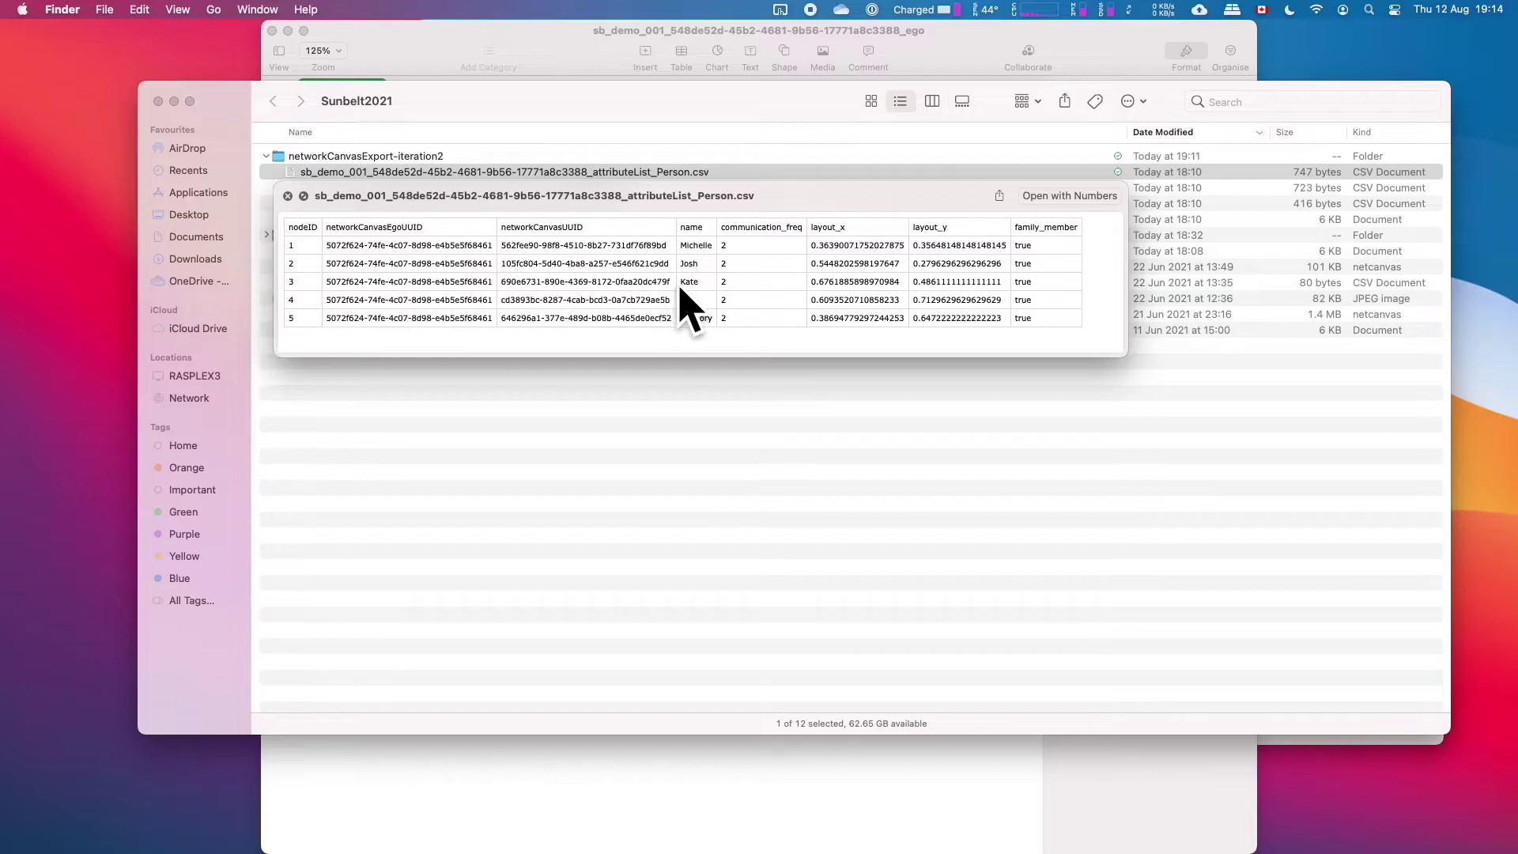
key(Down)
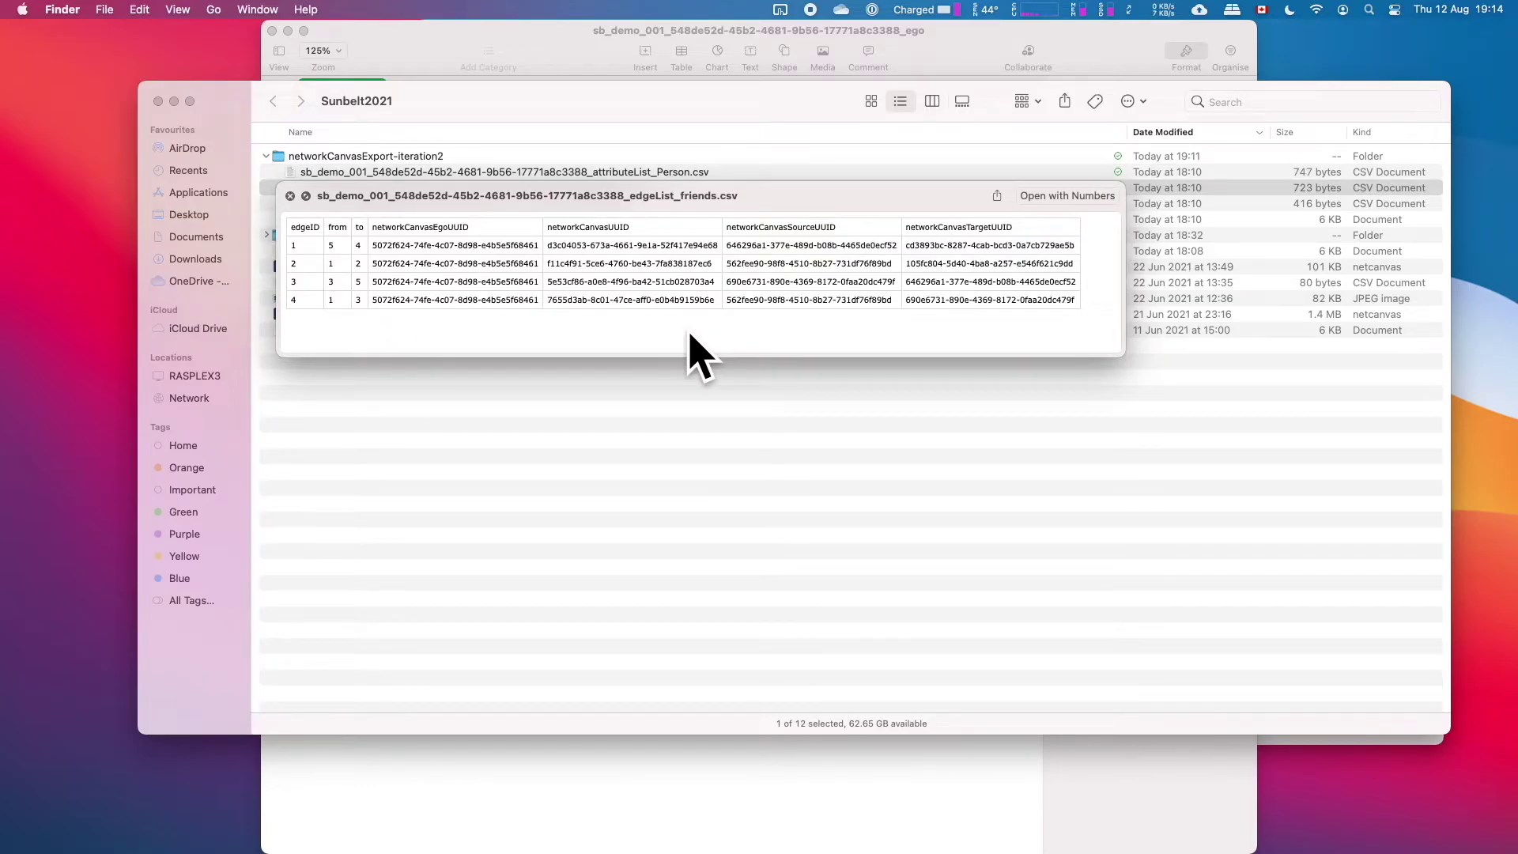
key(space)
Step: Preview the exported ego CSV file, widen and reposition the preview to show all columns, examine the ego attributes, and close it
key(Down)
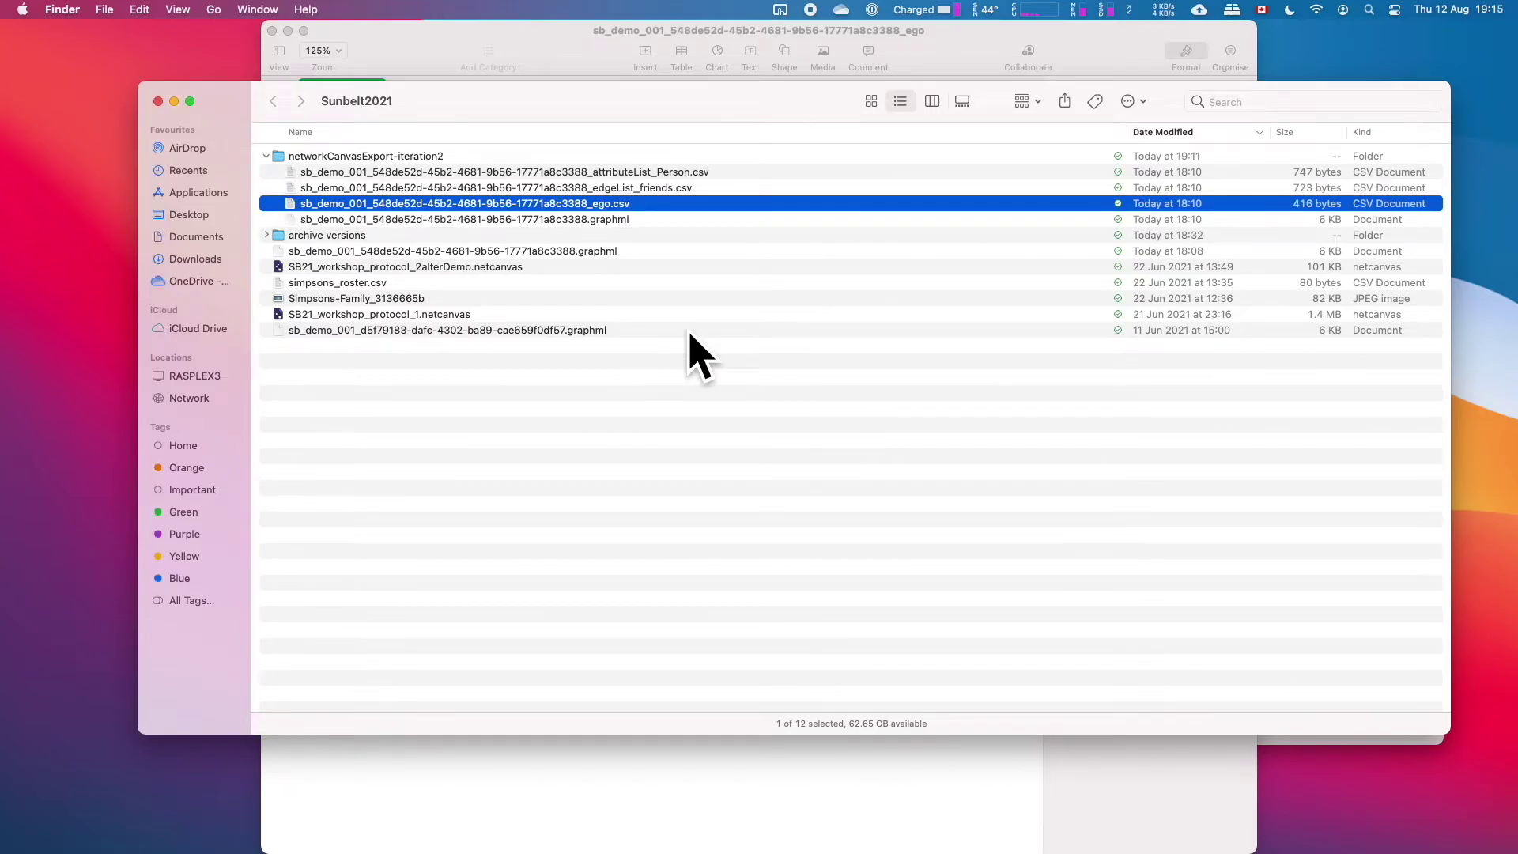
key(space)
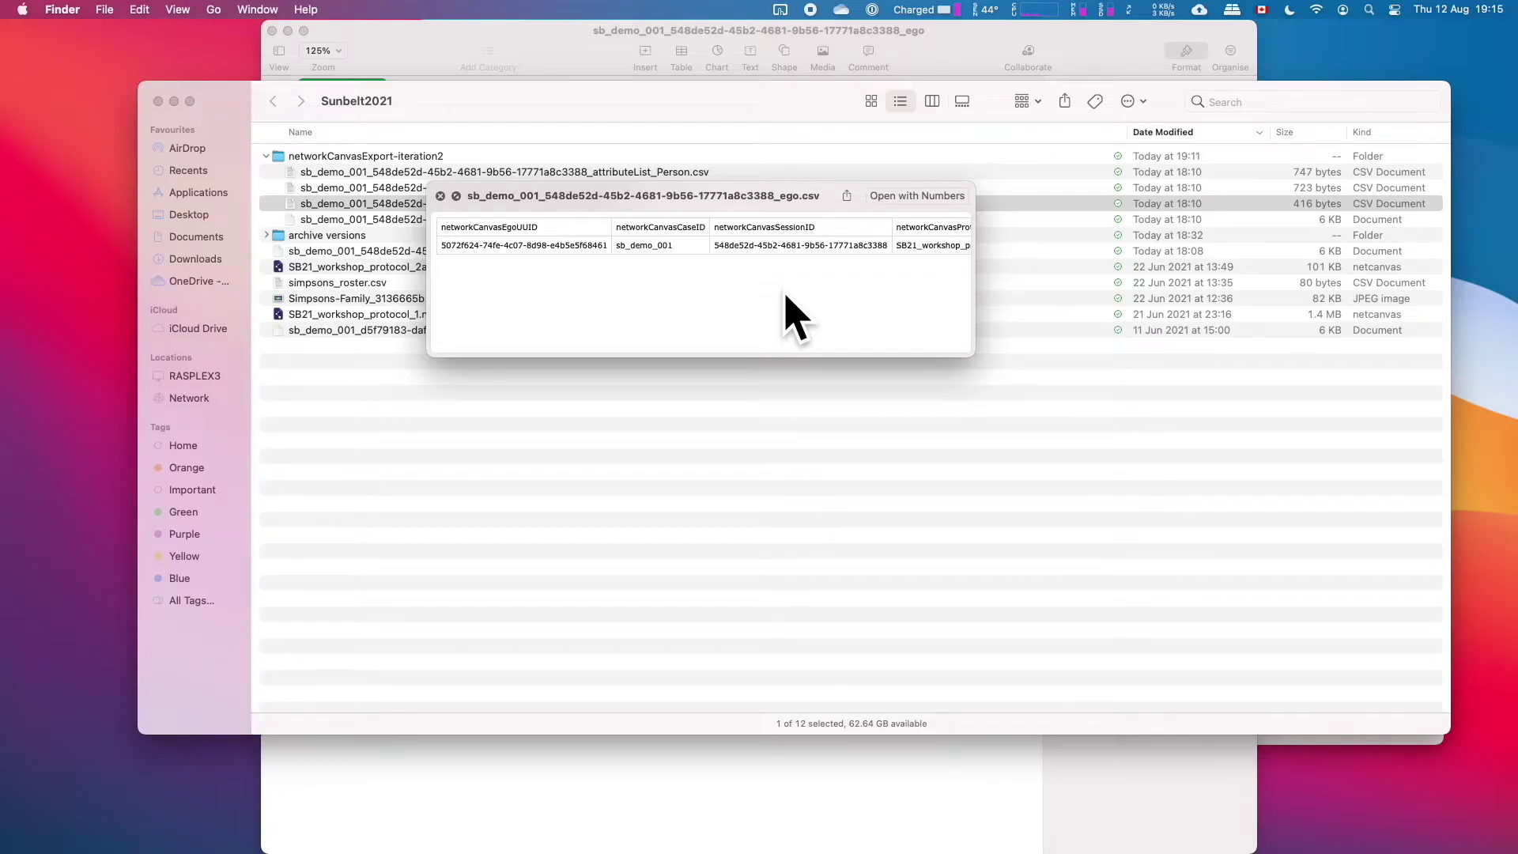
drag(970, 355, 1487, 372)
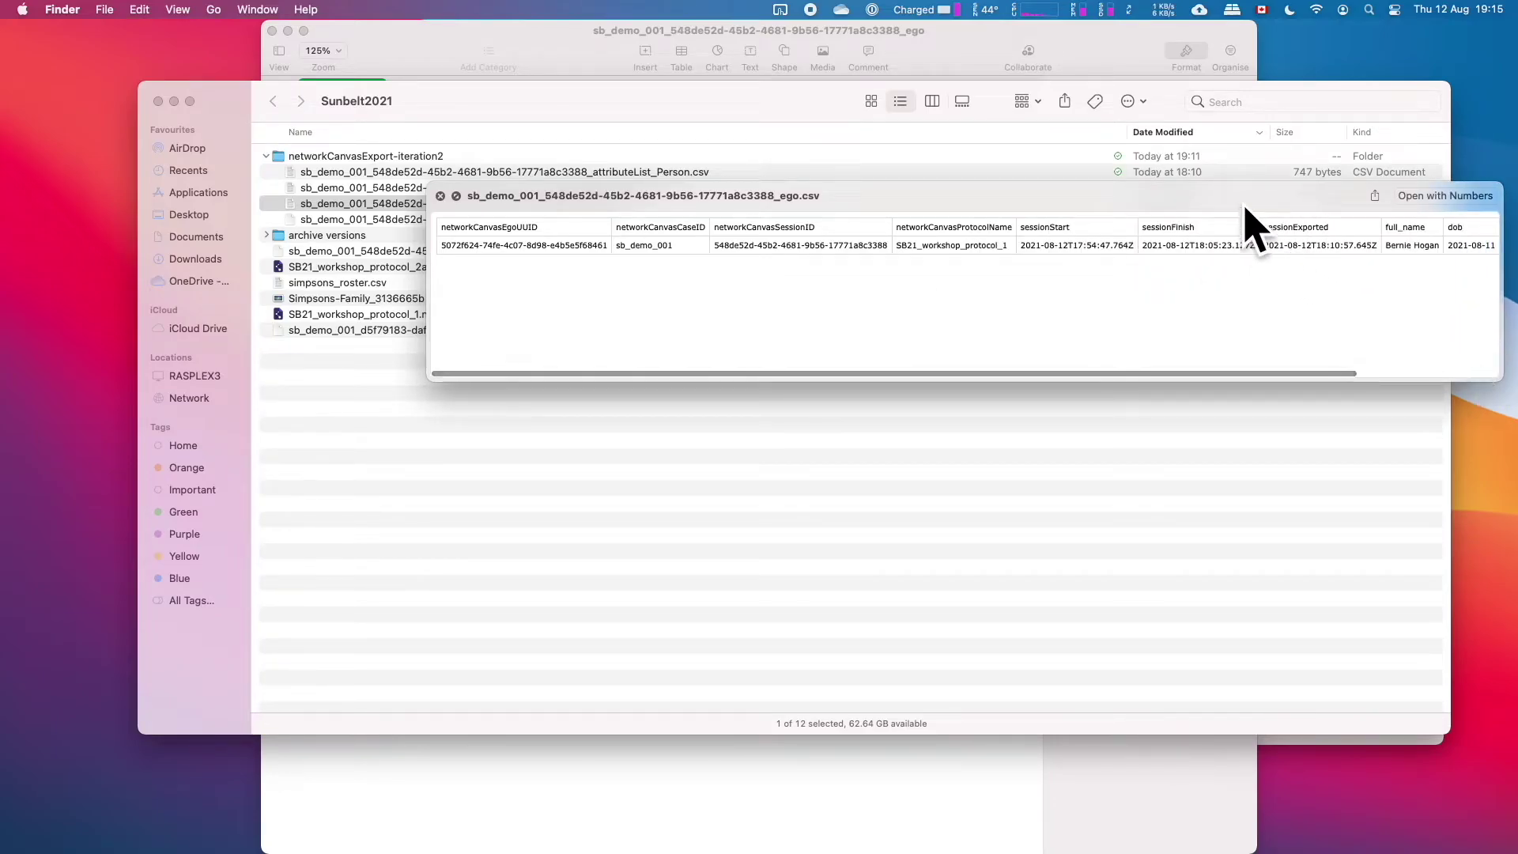
drag(1237, 192, 852, 189)
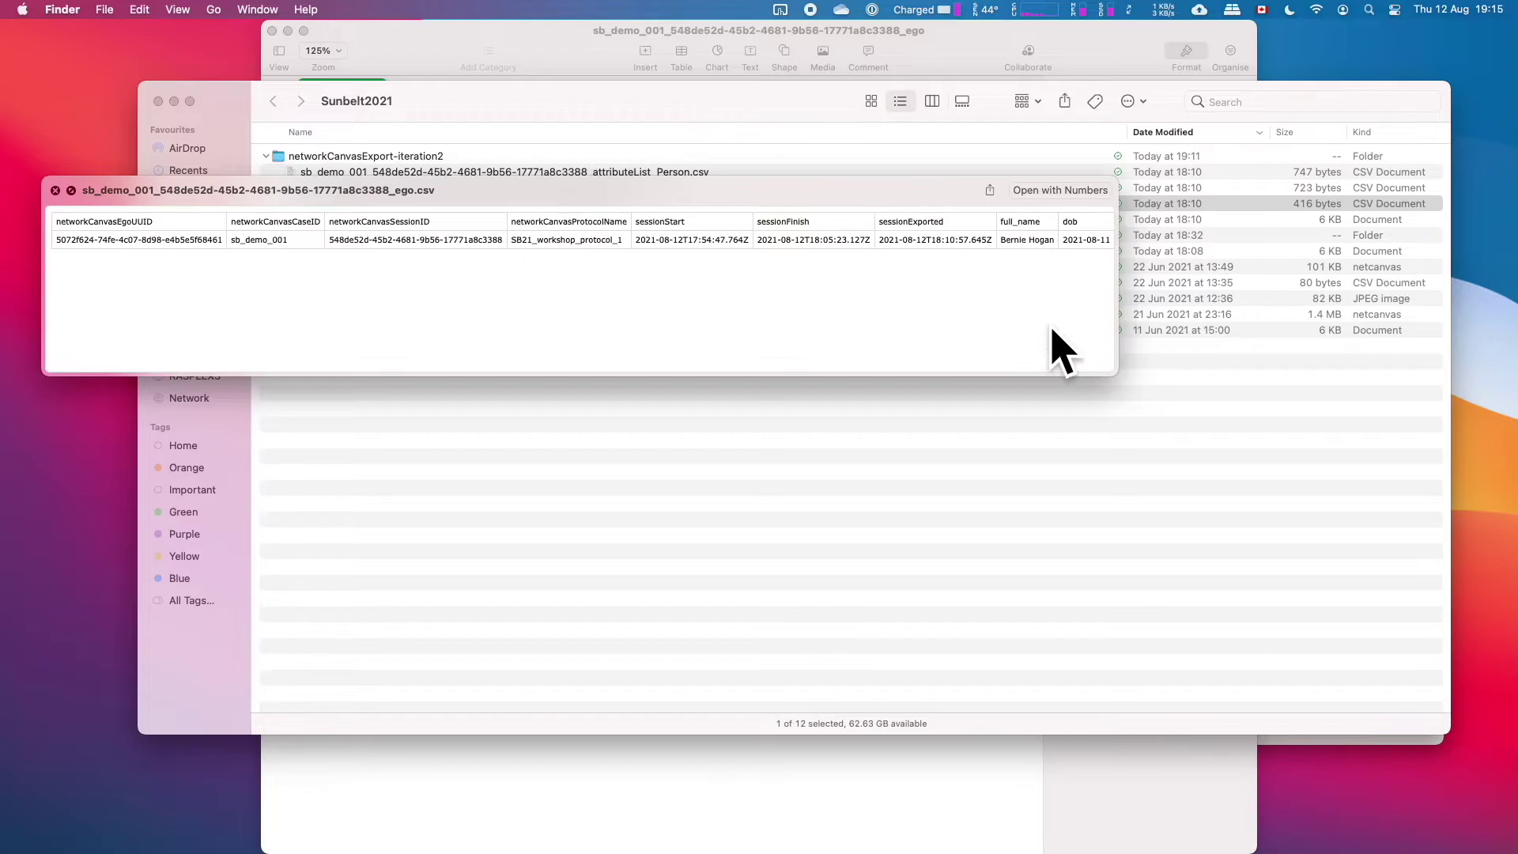
drag(1116, 368, 1440, 348)
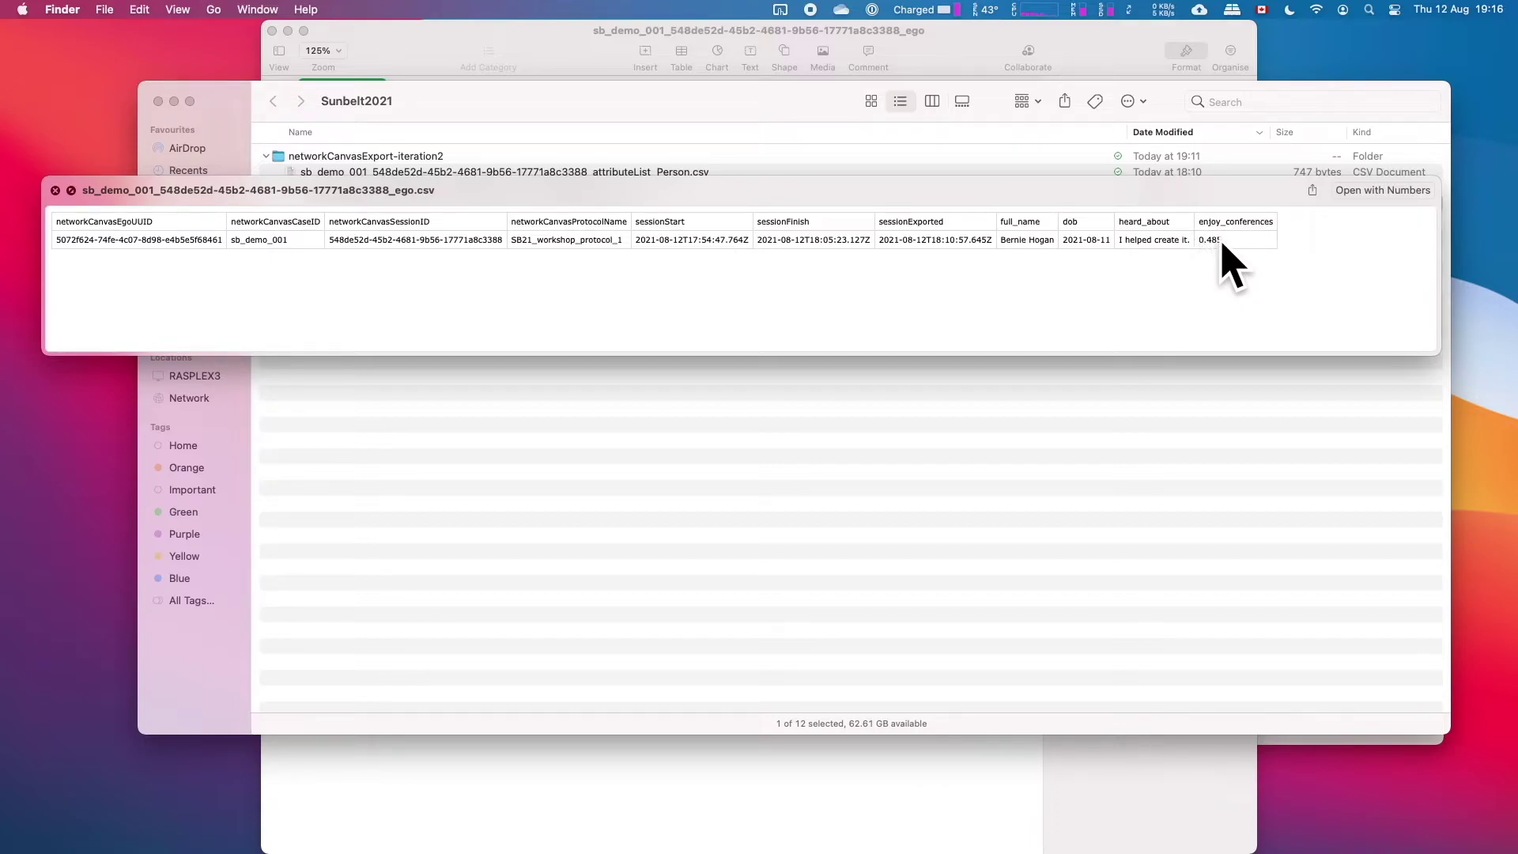
key(space)
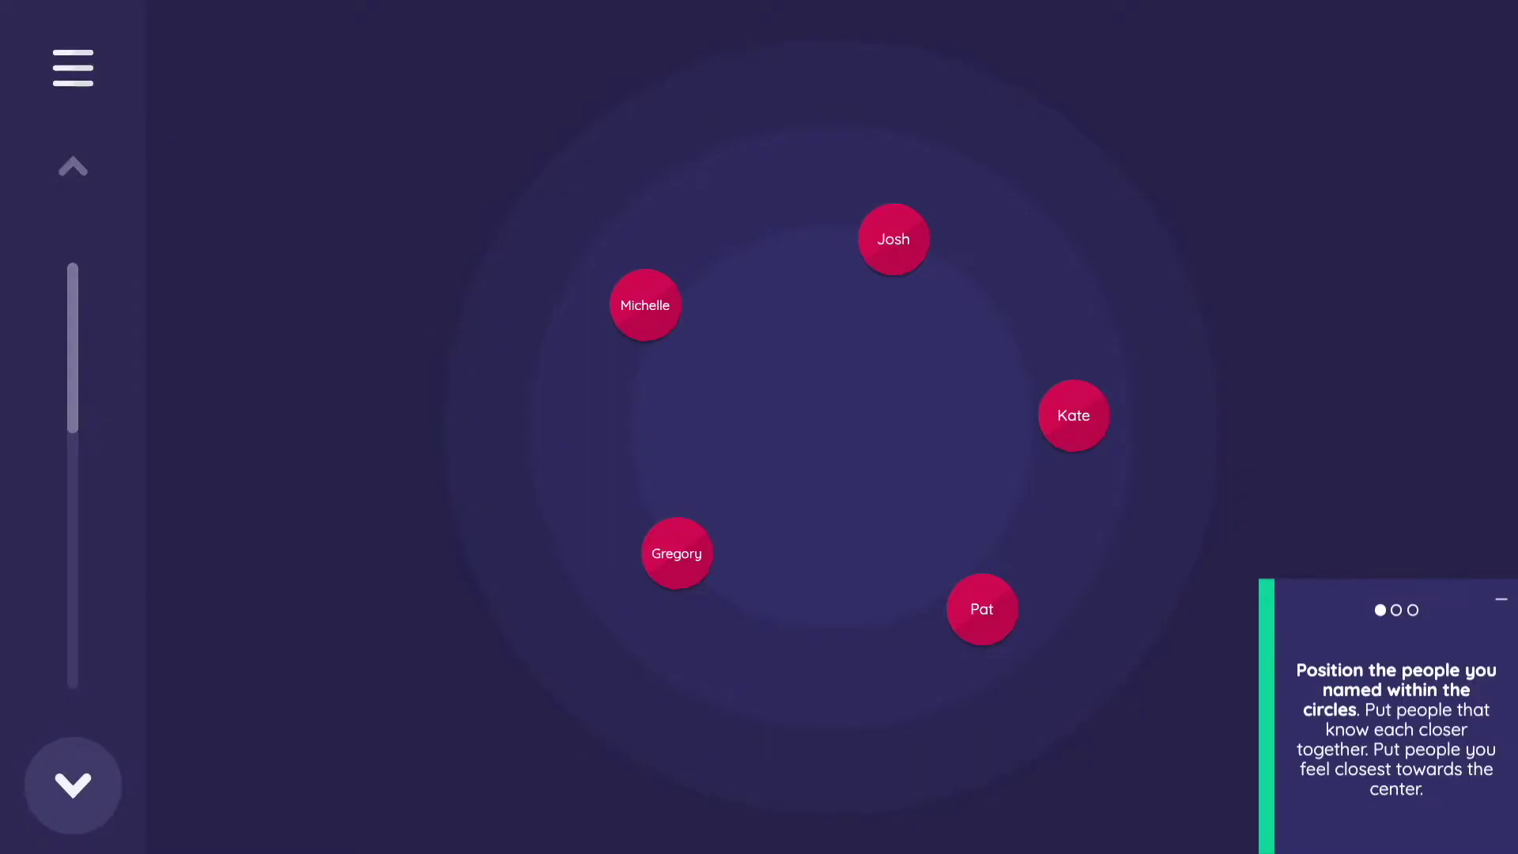
Step: Return to Finder from the interview, preview the ego and attributeList_Person CSV files again, check the communication_freq column, and close the preview
key(ctrl+Left)
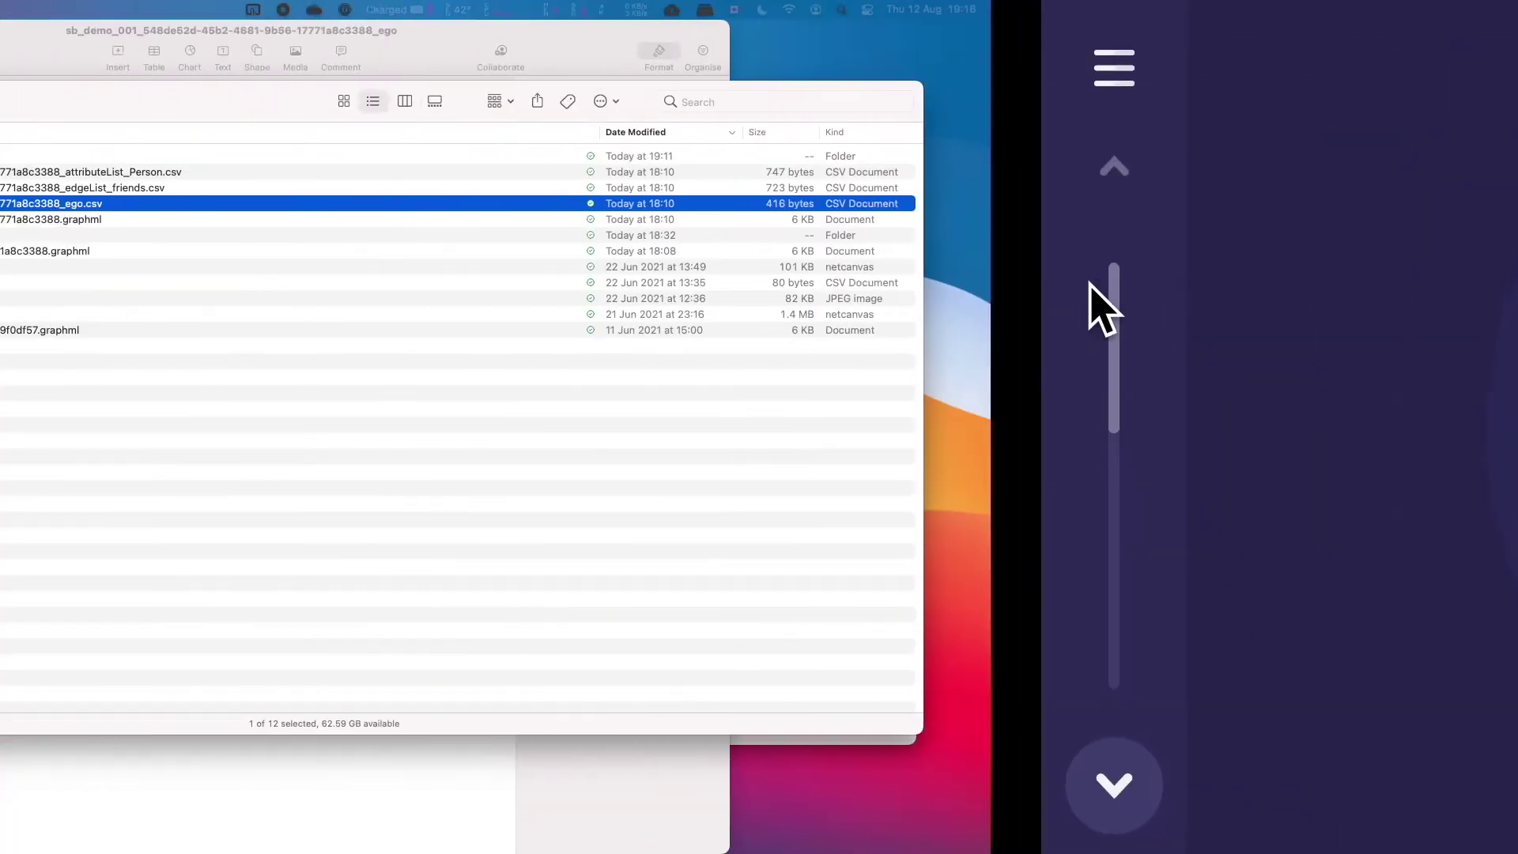
key(space)
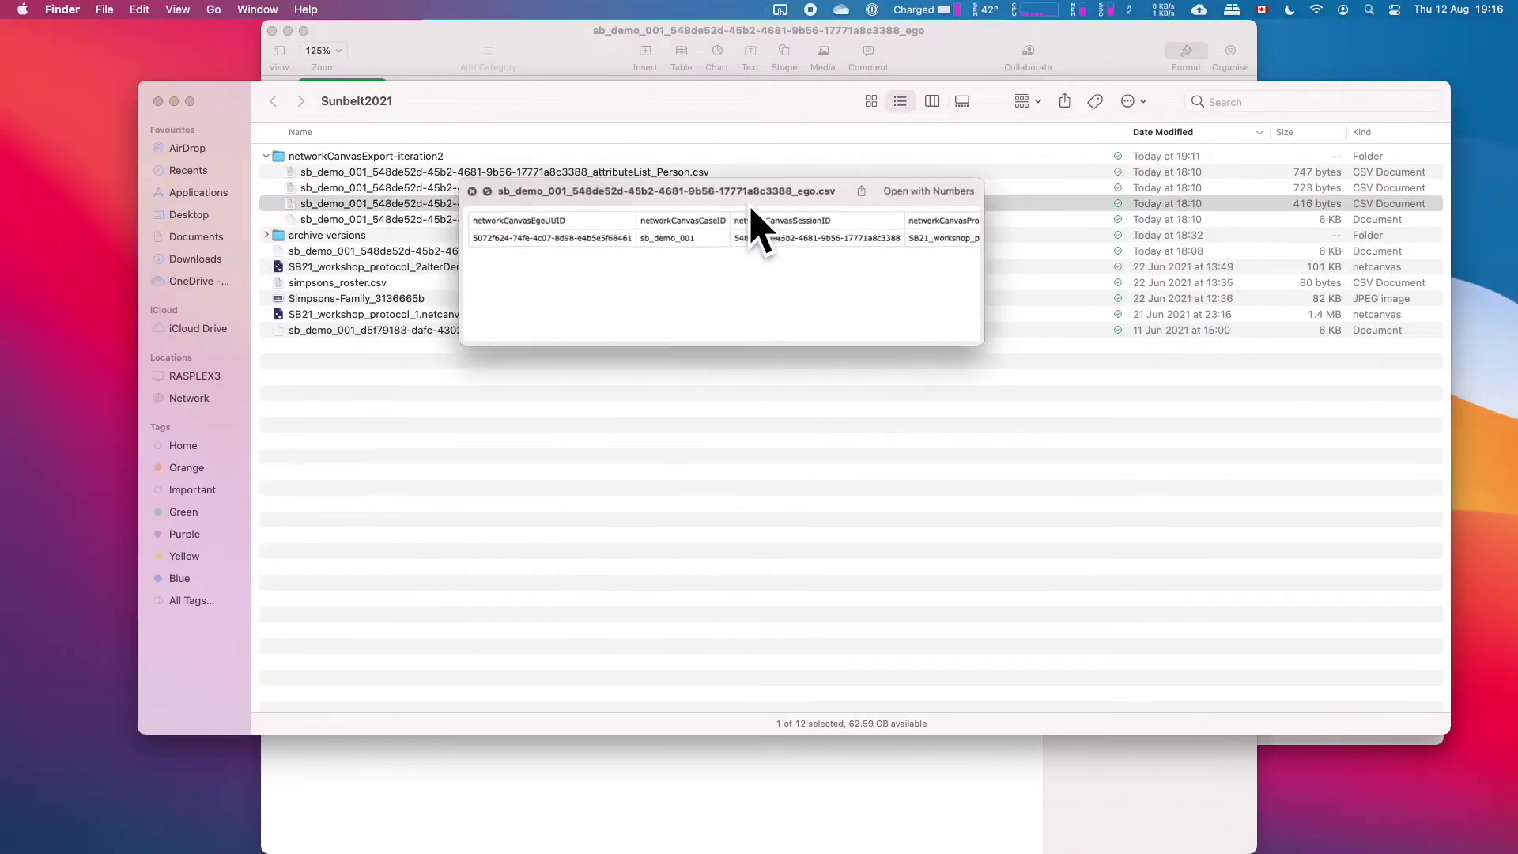
key(space)
key(Up)
key(Up)
key(space)
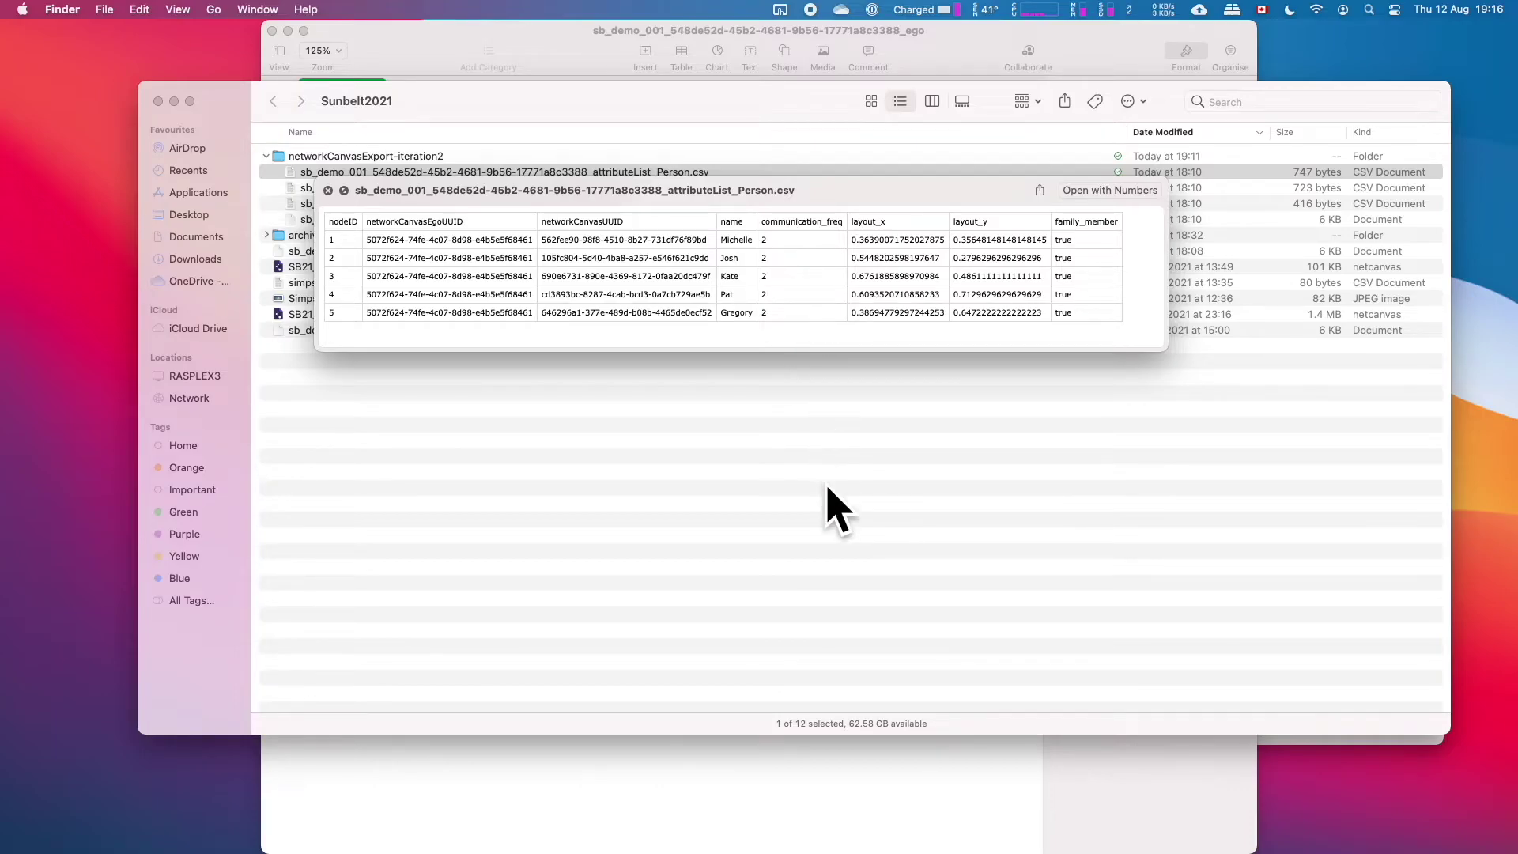
key(space)
Step: Switch to Network Canvas Interviewer and advance from the sociogram to the communication frequency question
key(ctrl+Right)
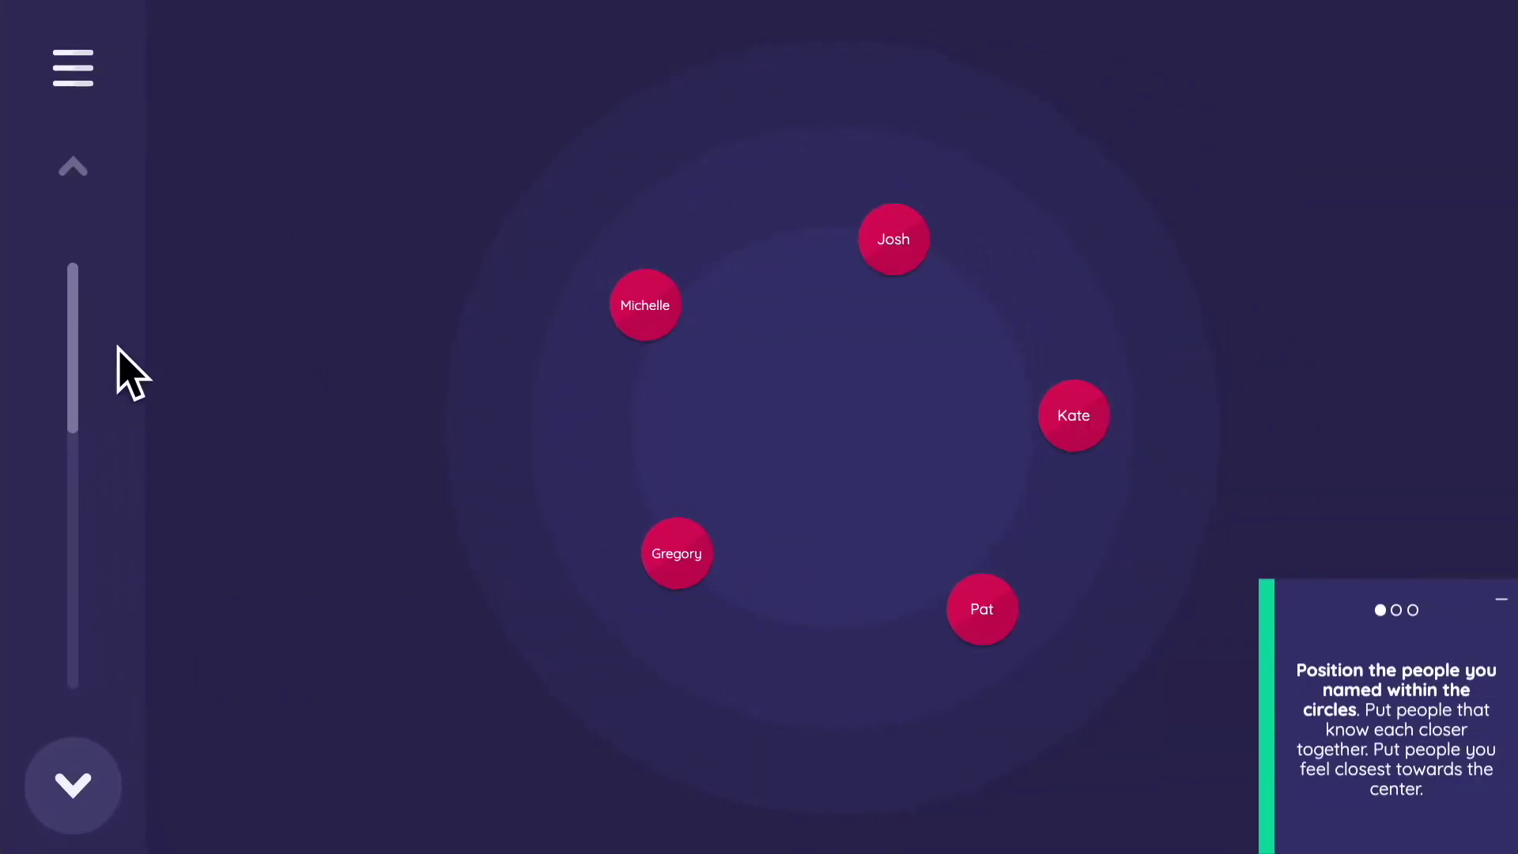
click(76, 785)
click(75, 785)
click(75, 785)
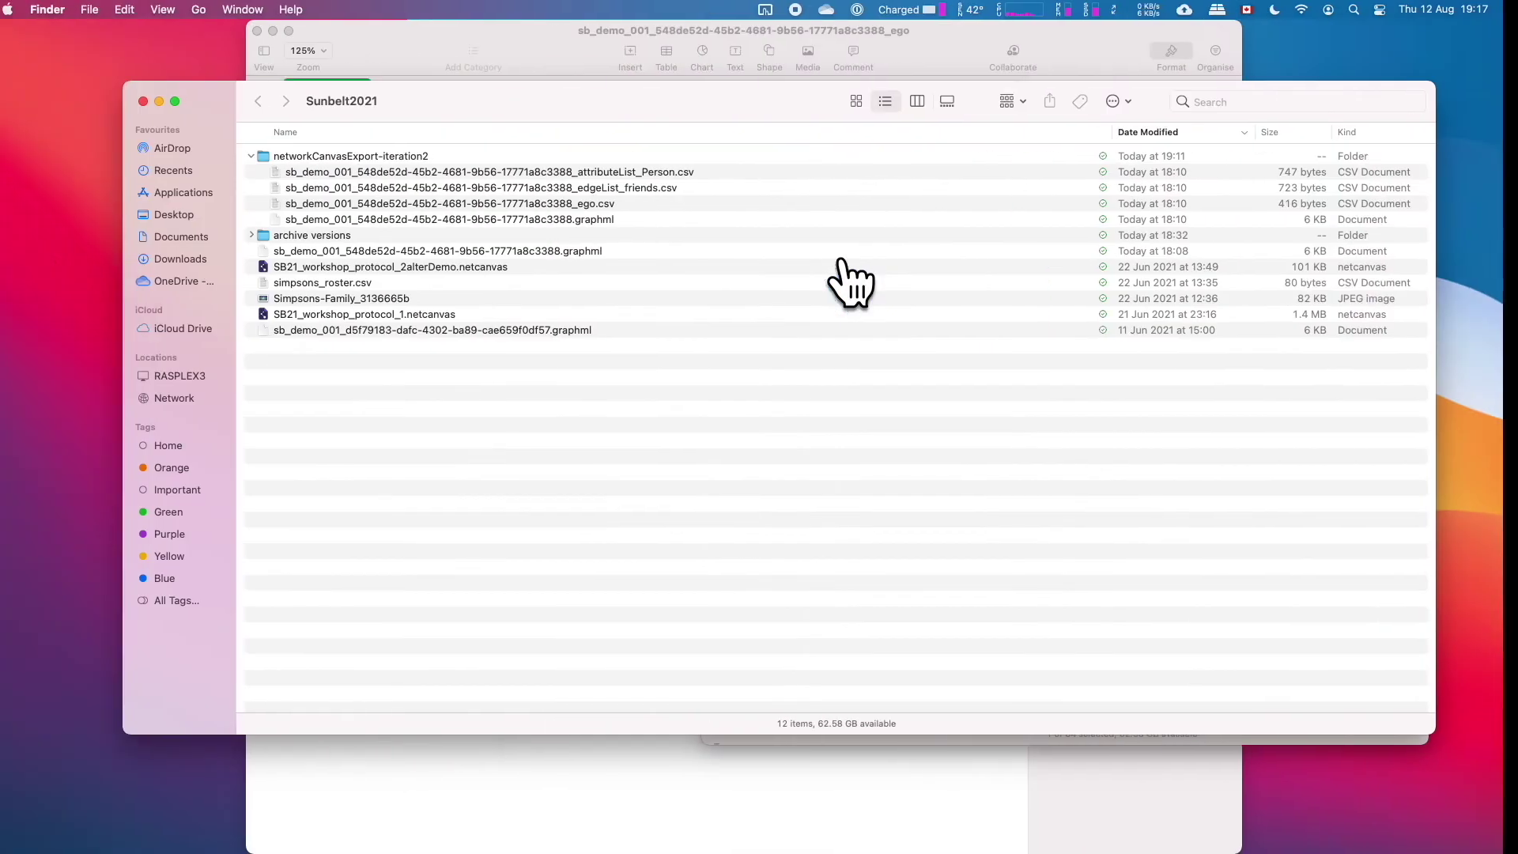
Step: Switch to Finder, open SB21_workshop_protocol_1.netcanvas in Network Canvas Architect, and dismiss the new-version notice
click(434, 316)
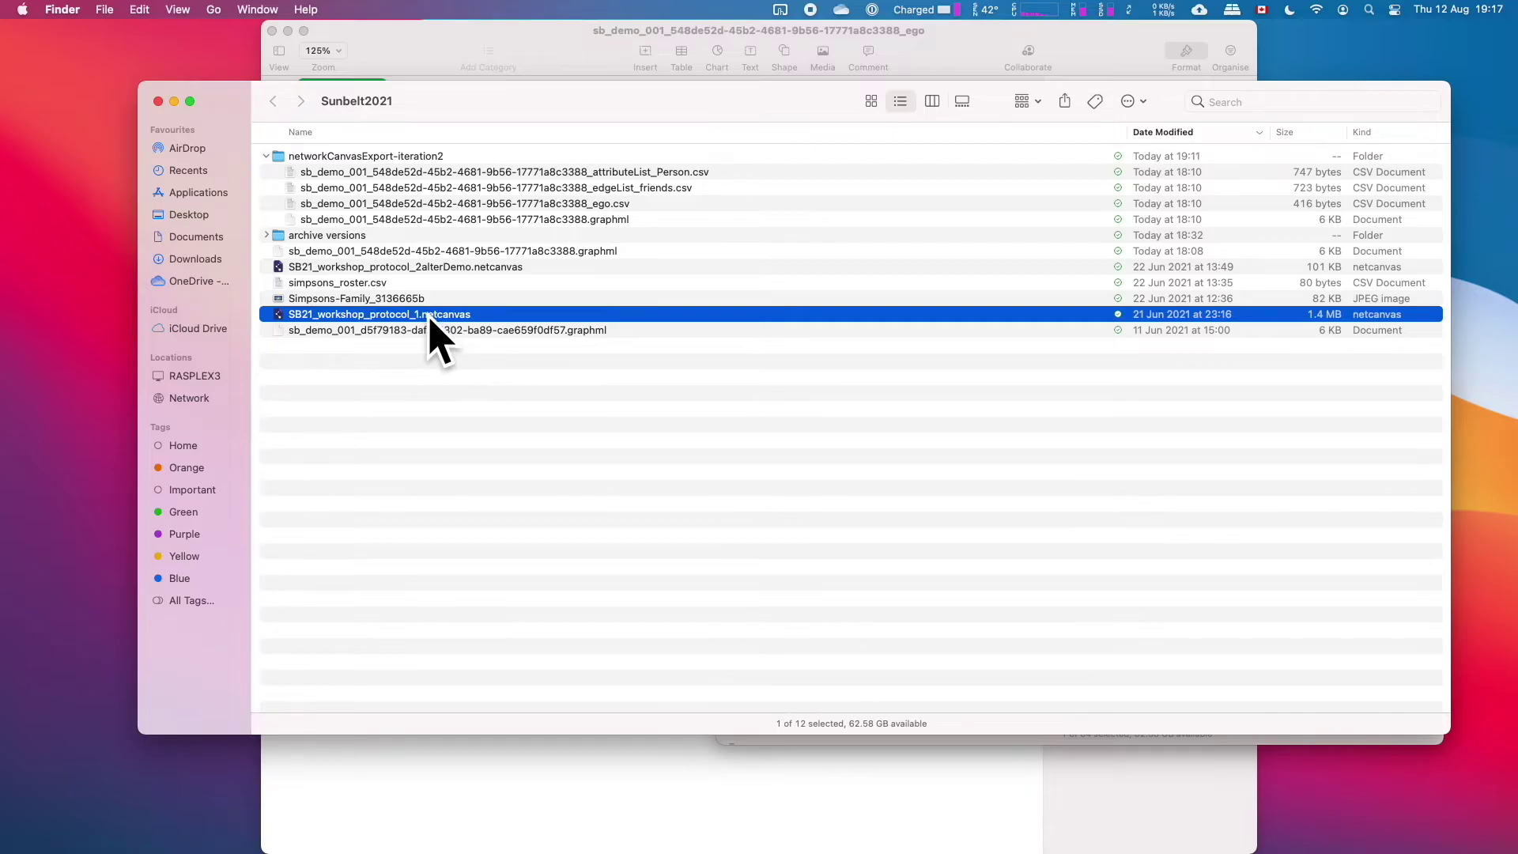
click(457, 395)
click(433, 317)
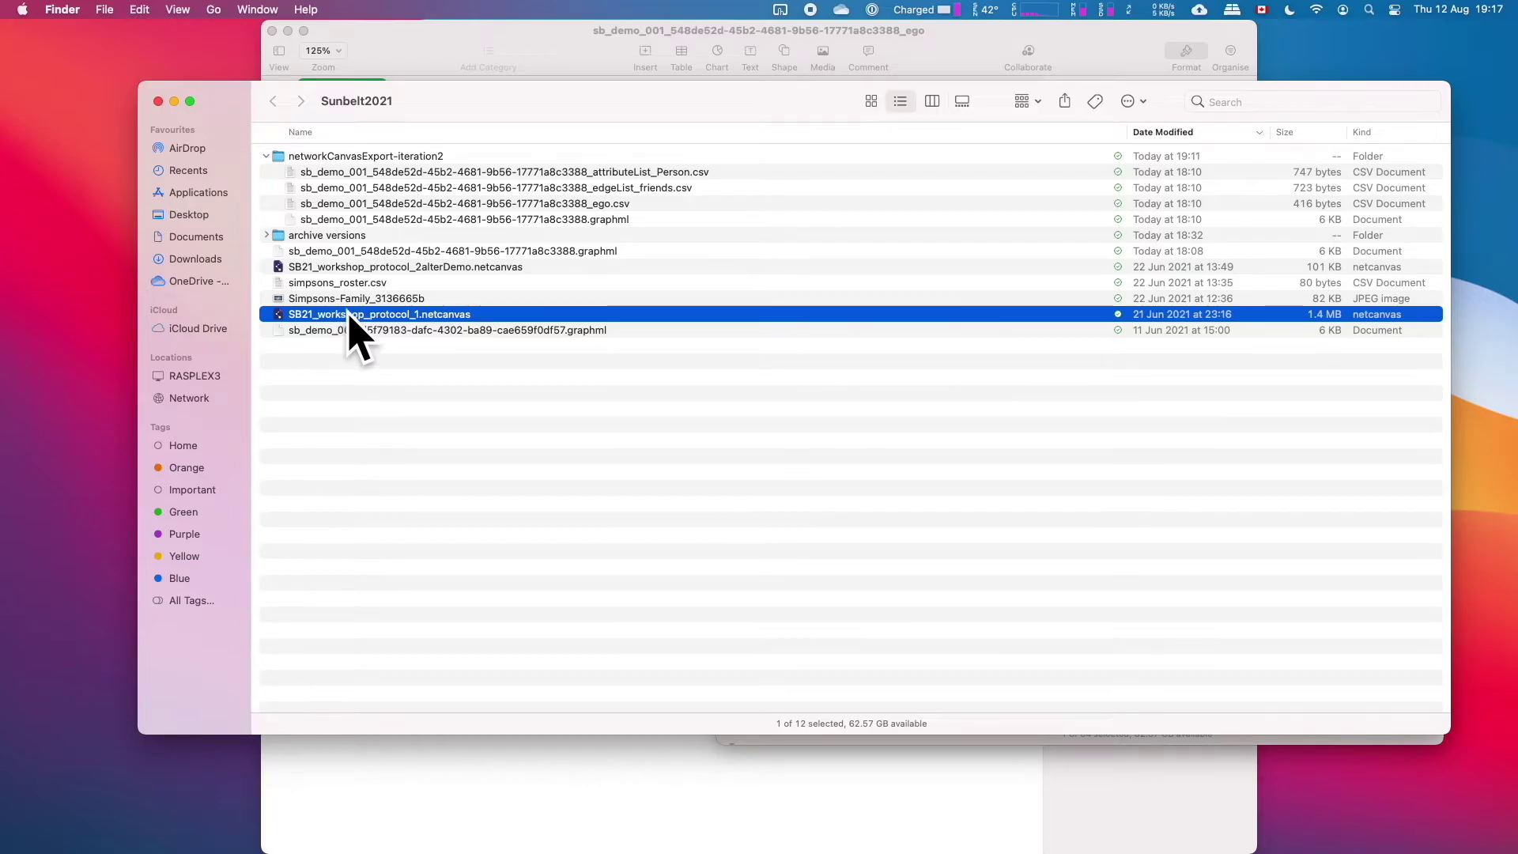
double_click(387, 315)
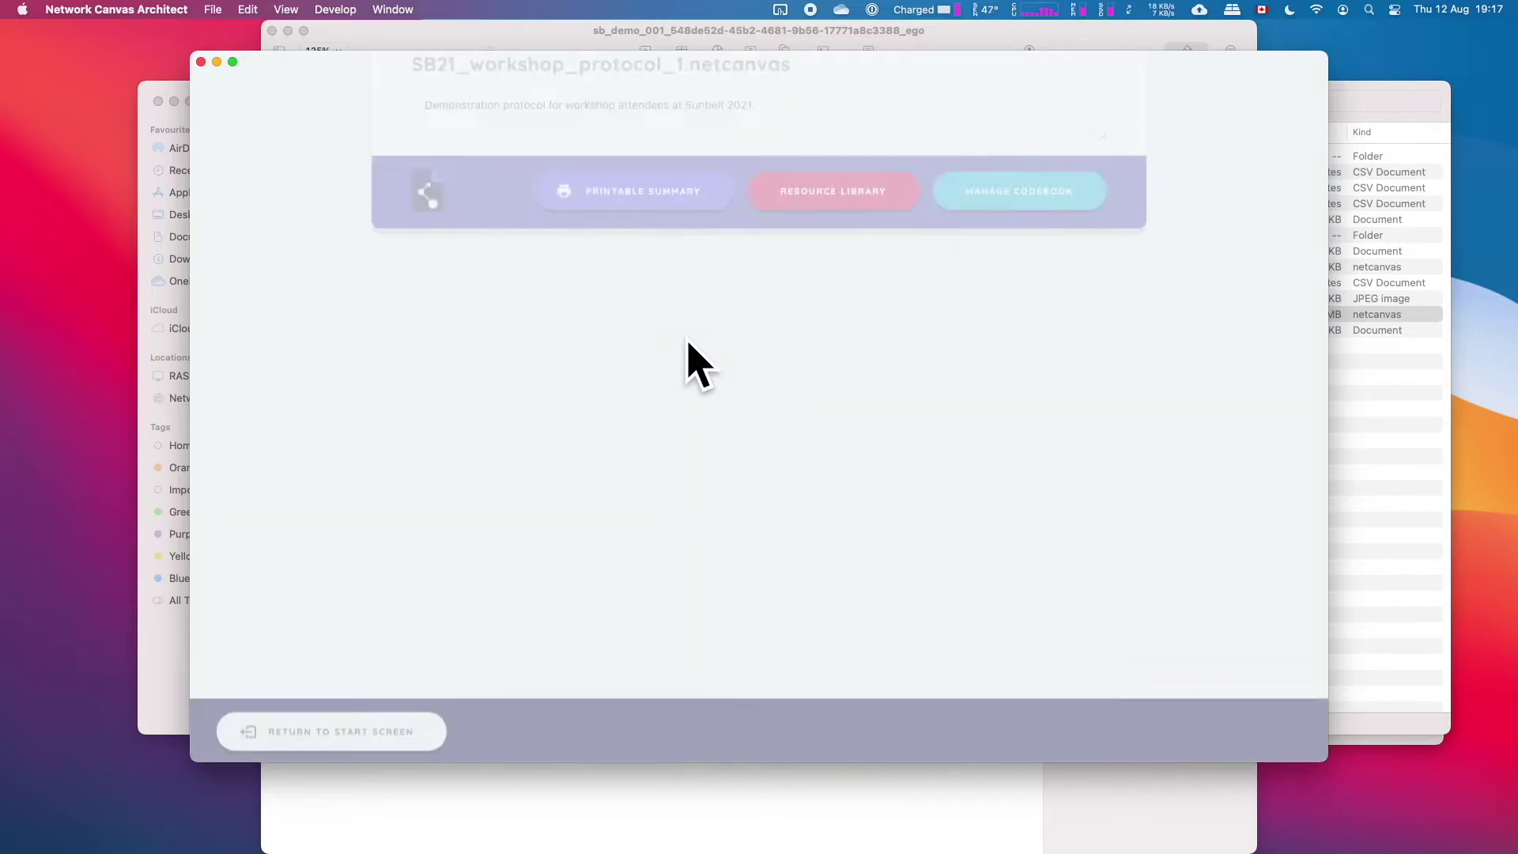
scroll(467, 380, down, 5)
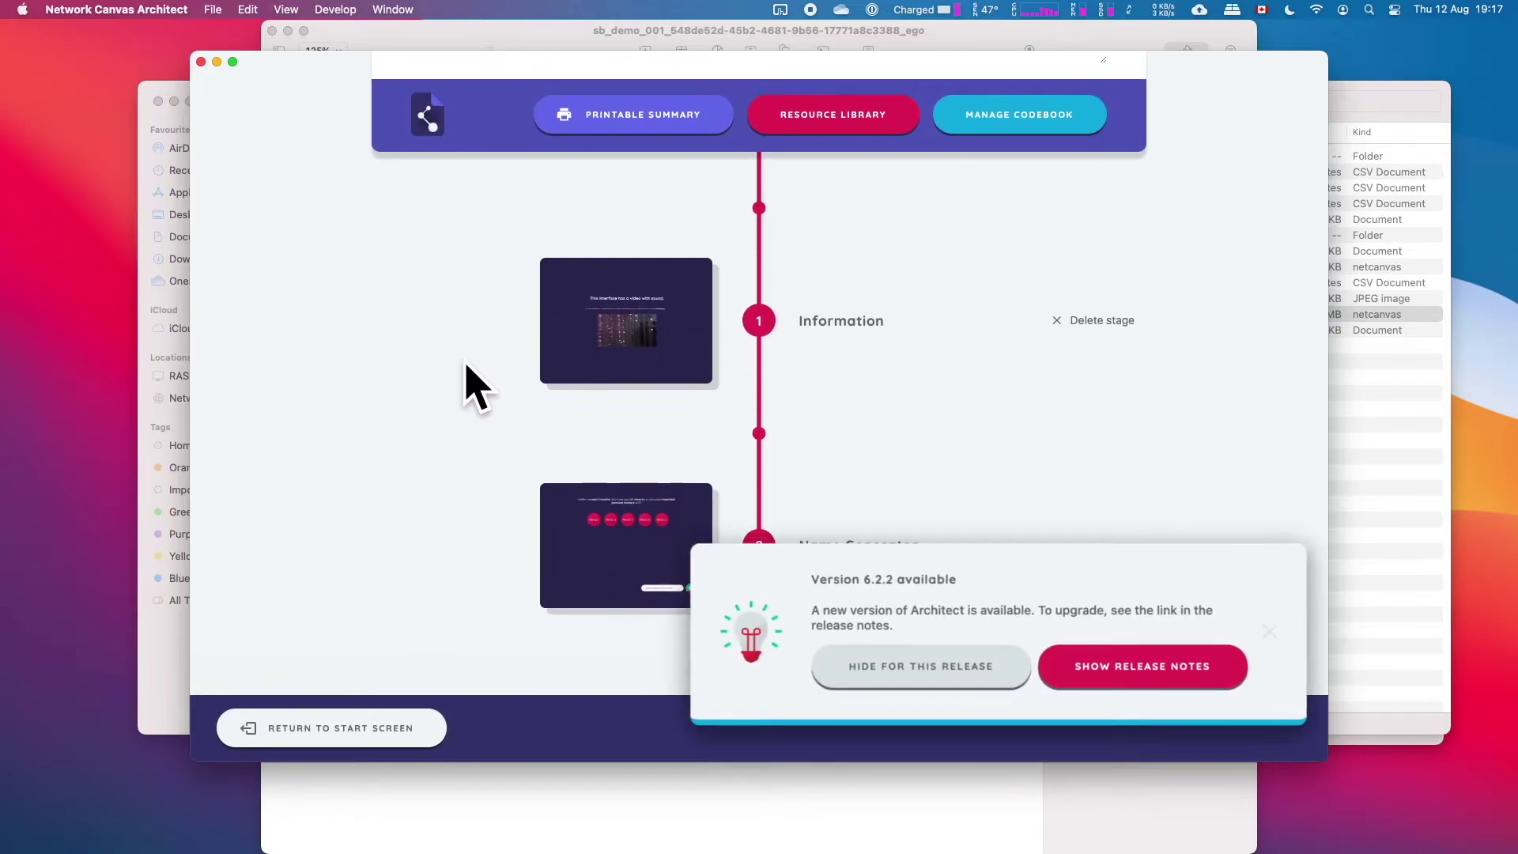
scroll(472, 387, down, 3)
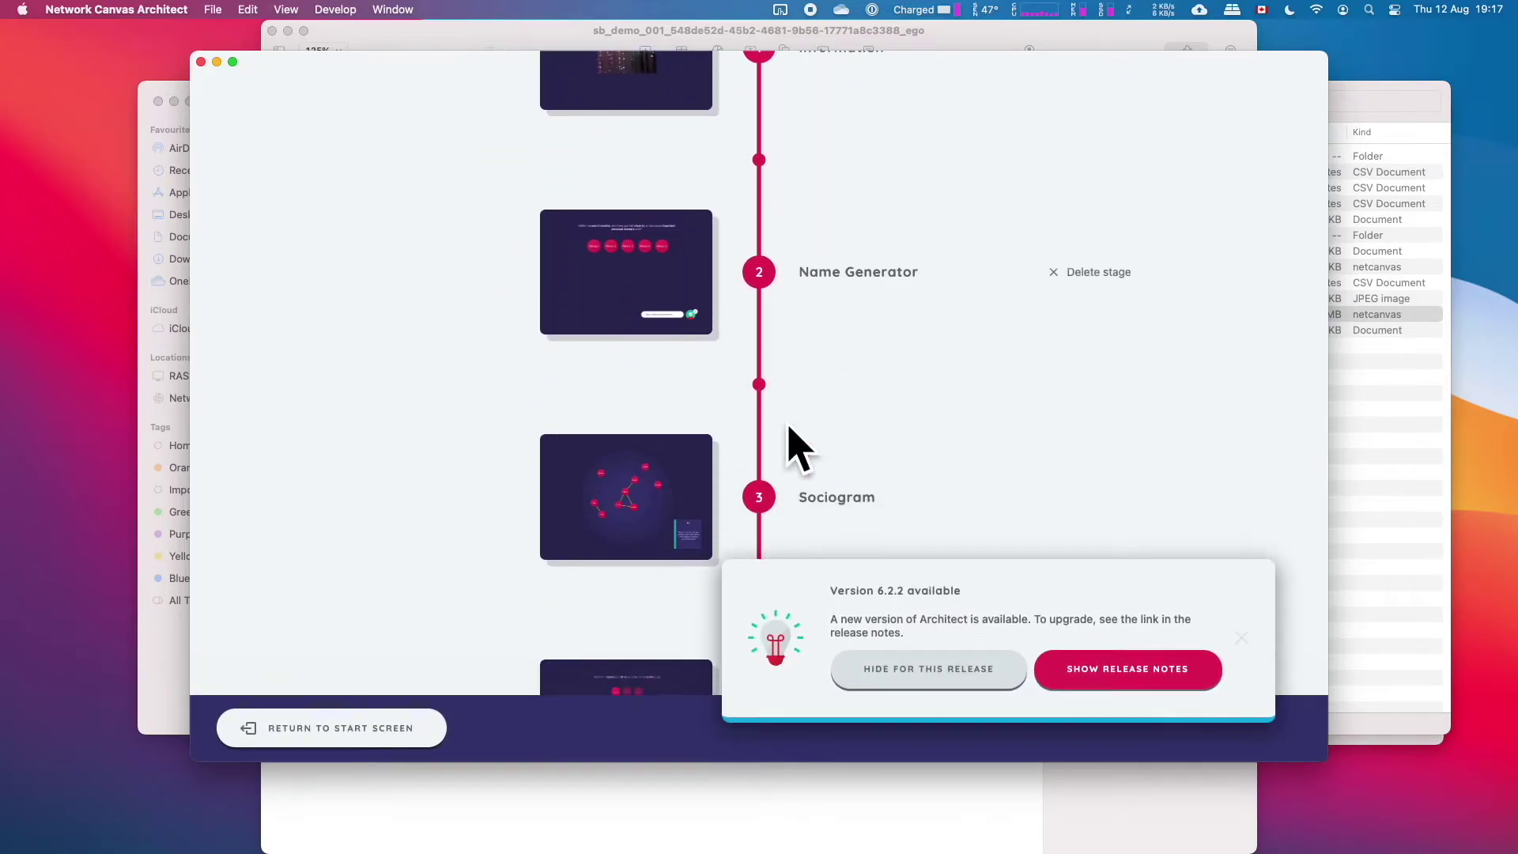
click(1243, 639)
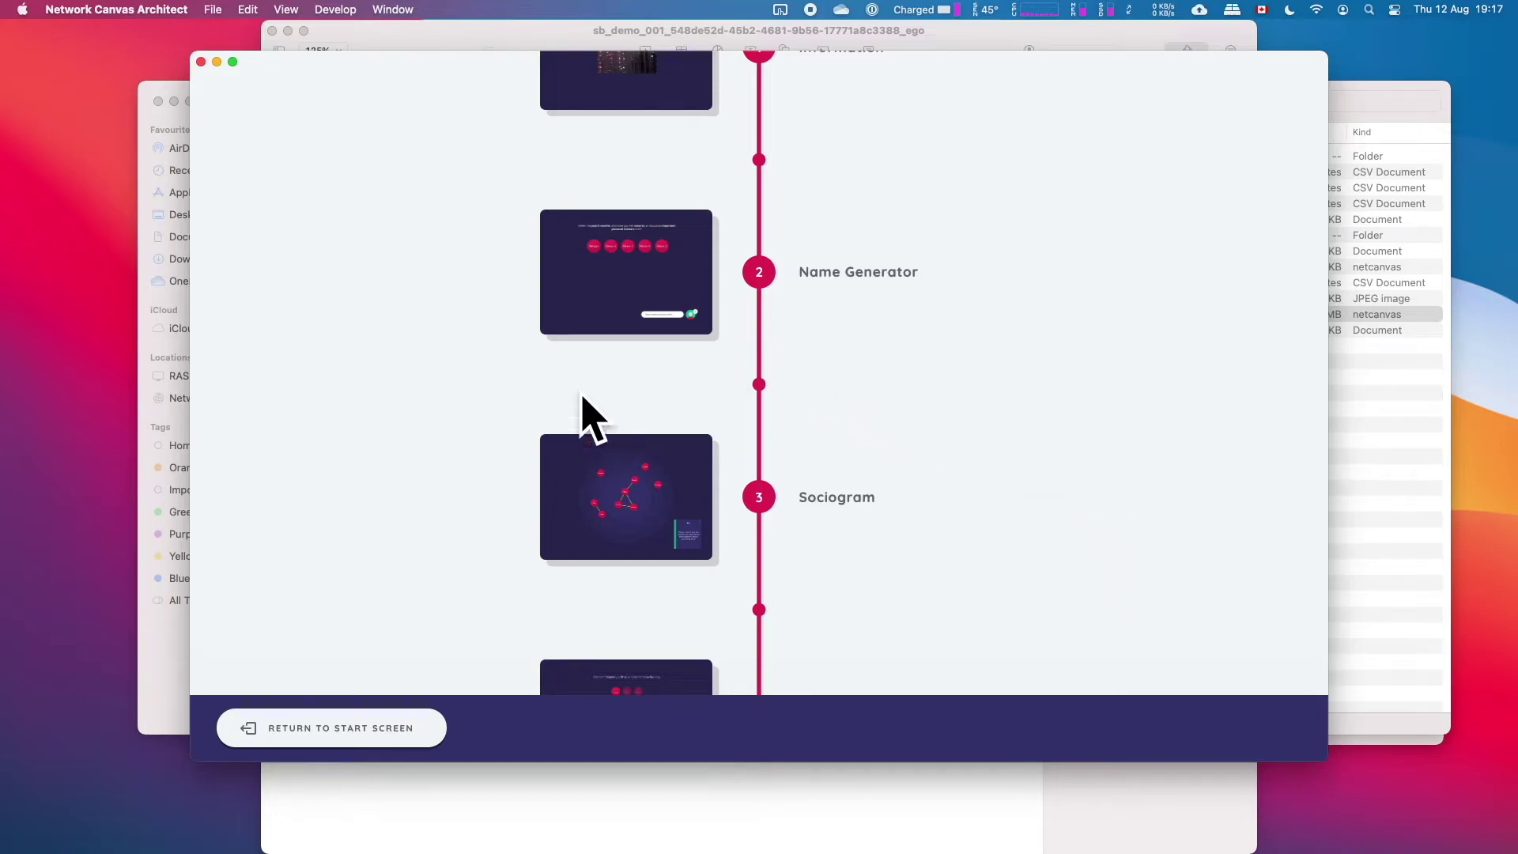
Step: Open the Ordinal Bin stage of the protocol and its prompt about how often the participant communicates with each person
scroll(668, 506, down, 5)
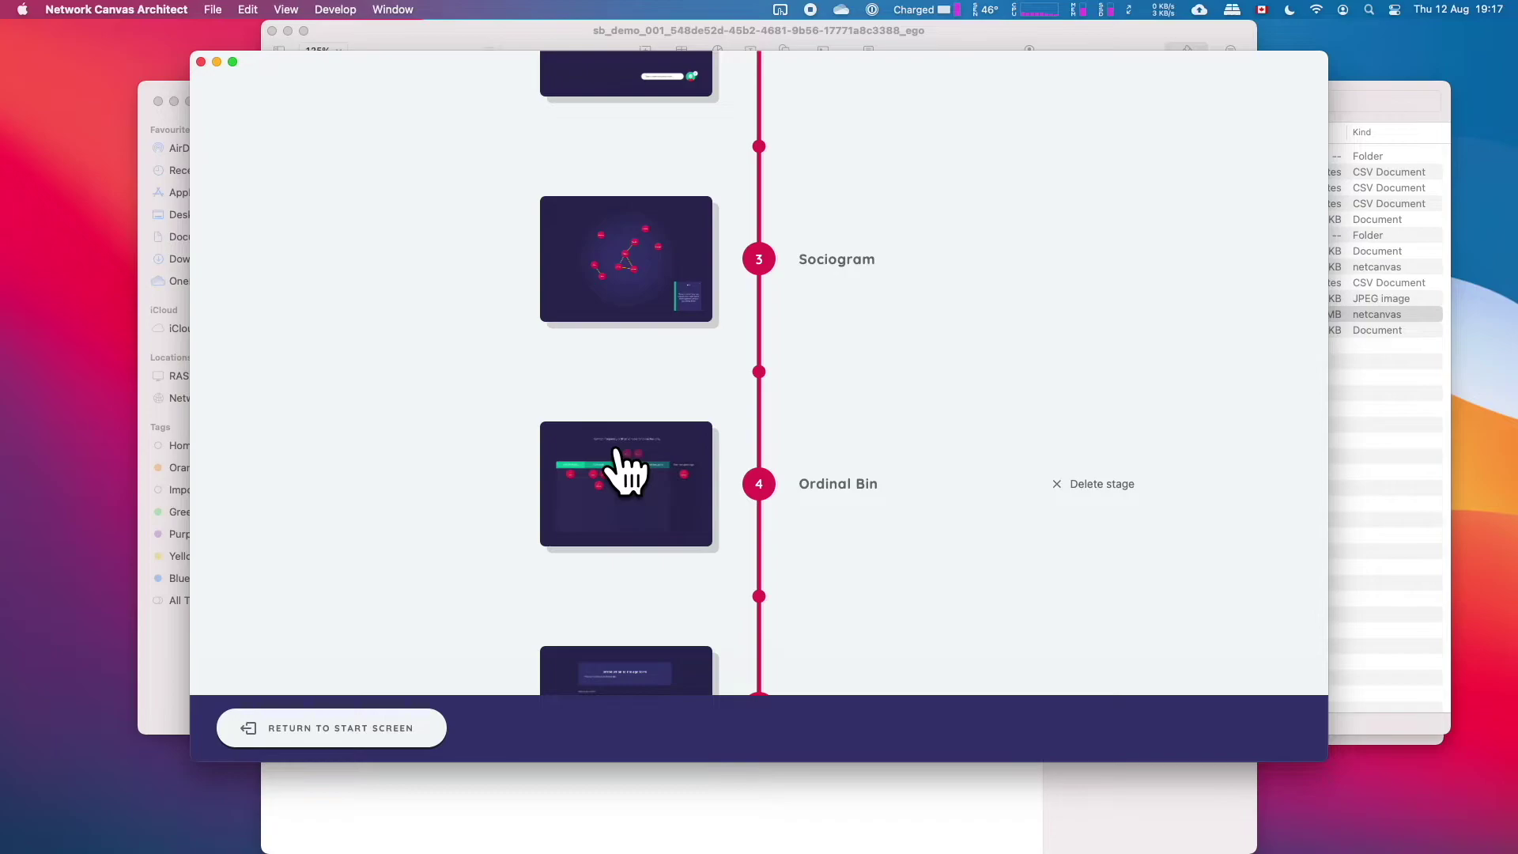
click(618, 453)
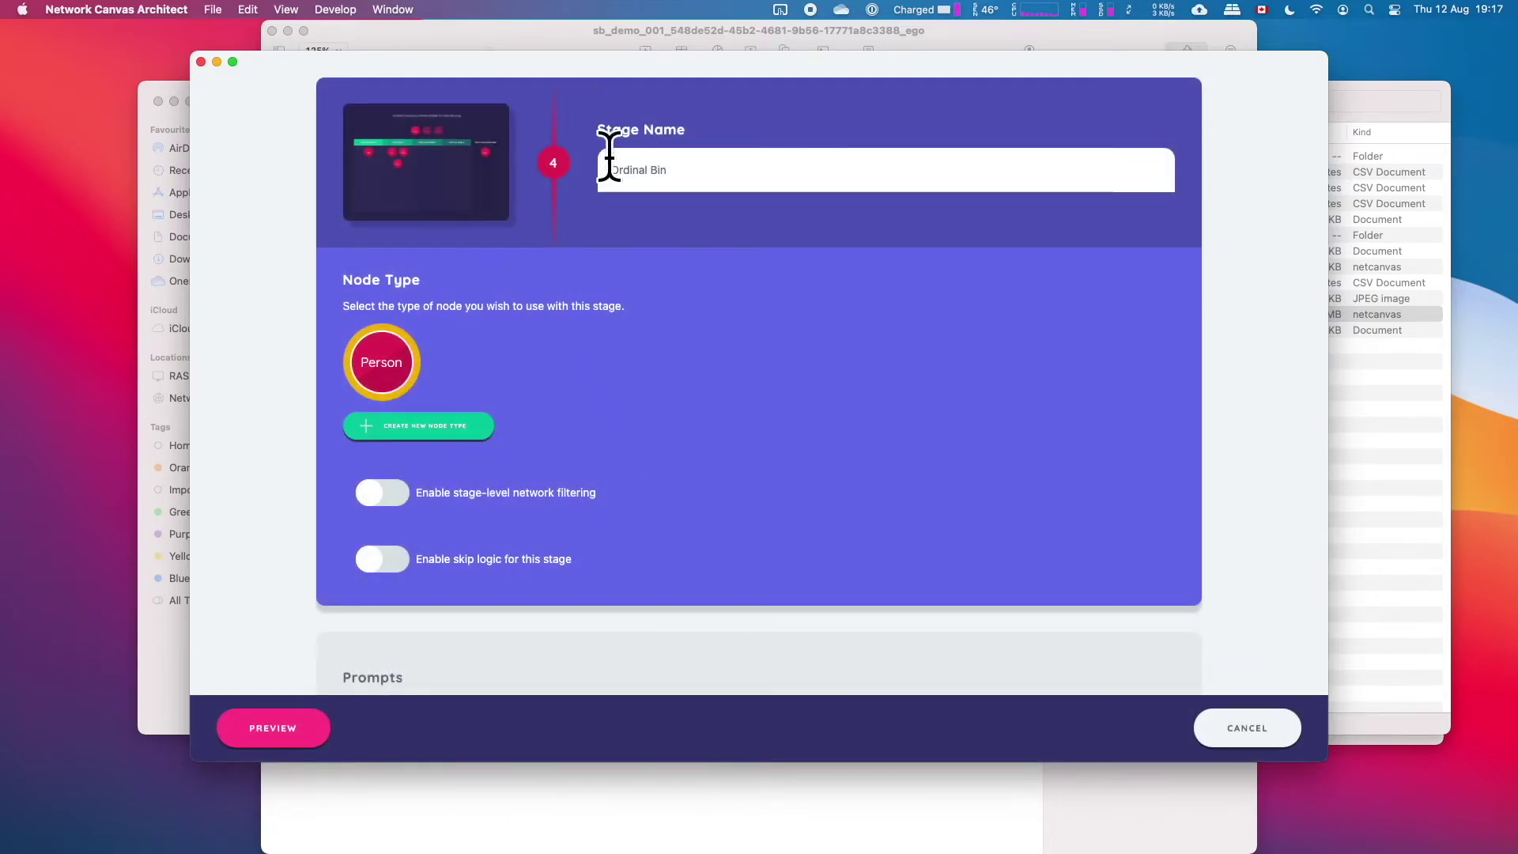
scroll(677, 264, down, 5)
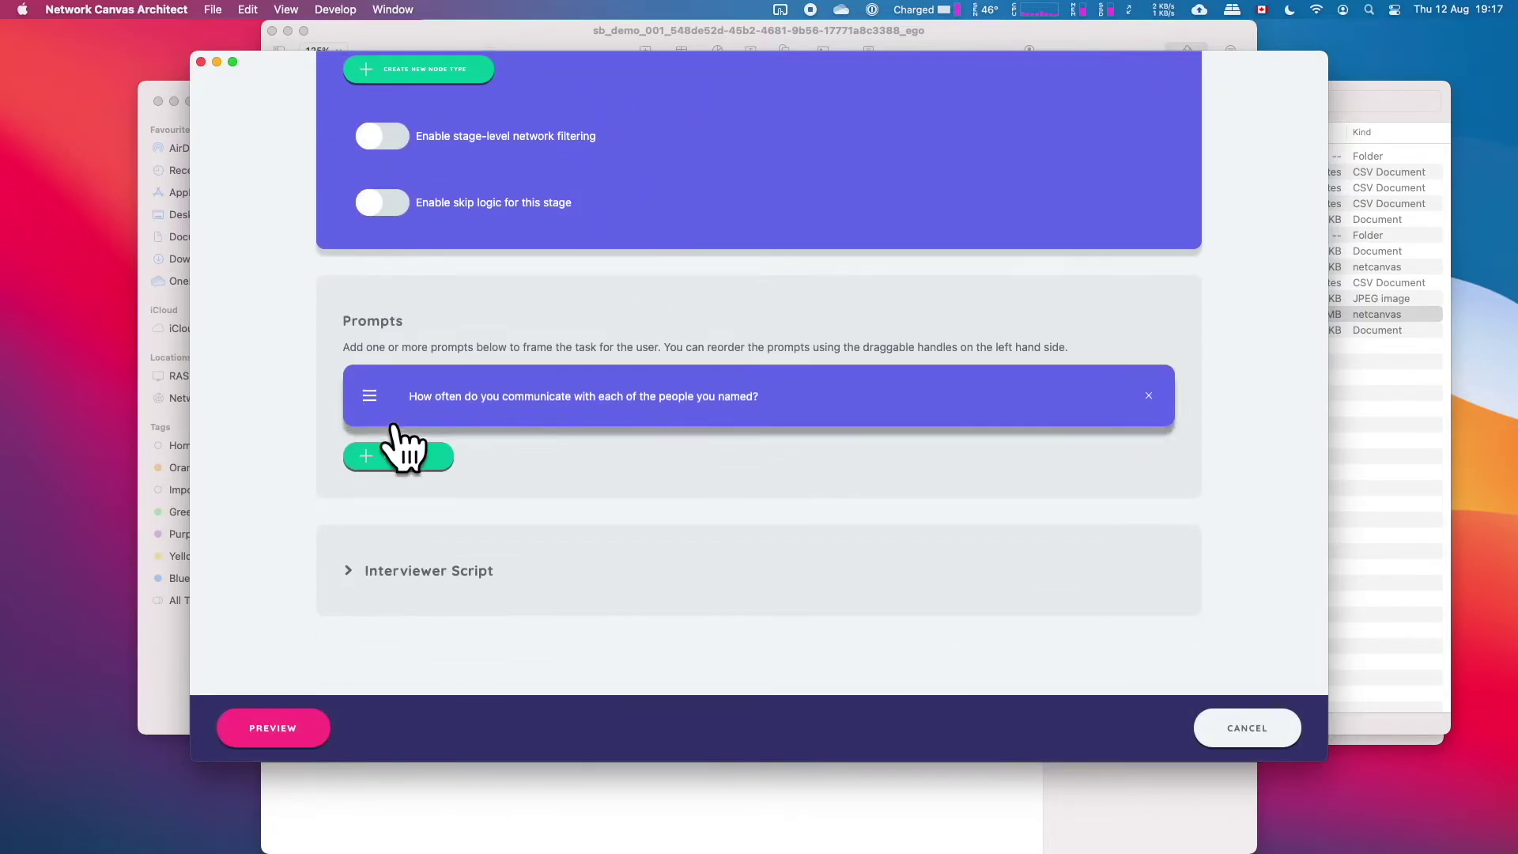
click(797, 393)
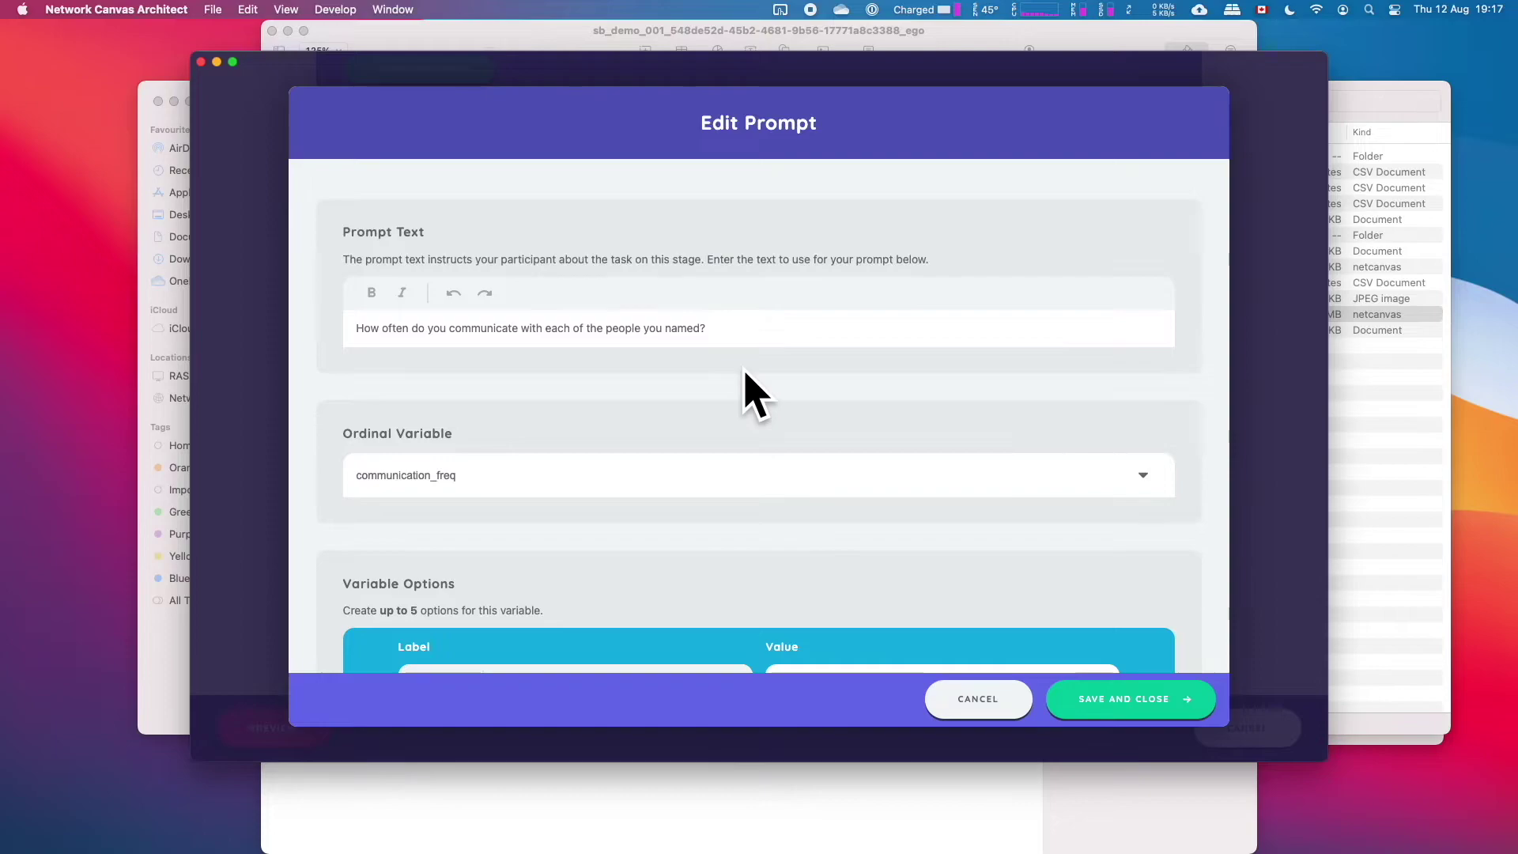
Step: Examine the labels and values of the communication_freq options, compare them with the interview's bins, and close the prompt without saving
scroll(755, 396, down, 6)
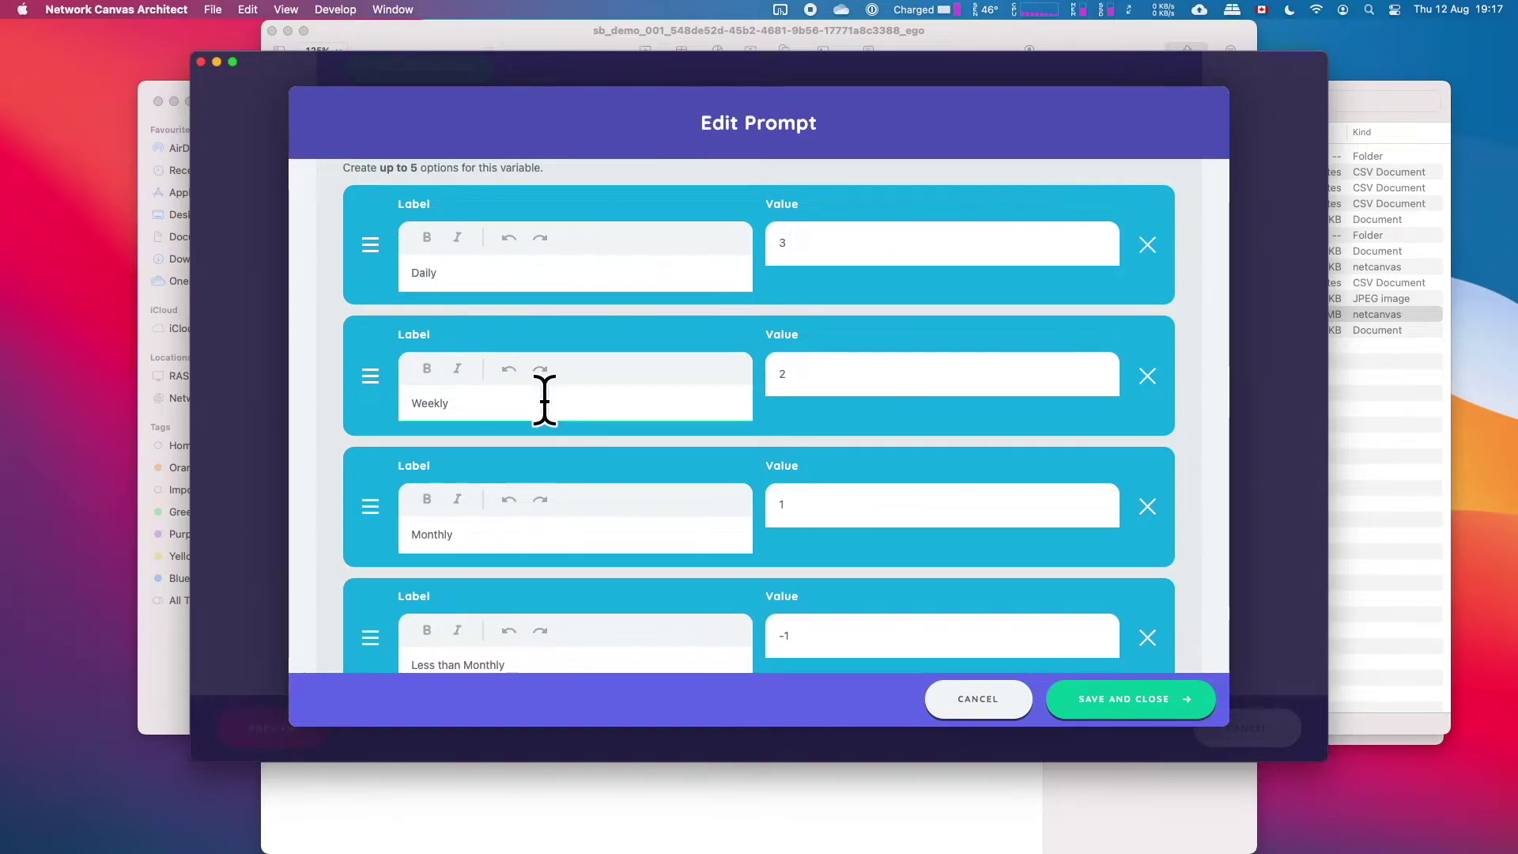
scroll(544, 400, down, 2)
scroll(545, 424, up, 2)
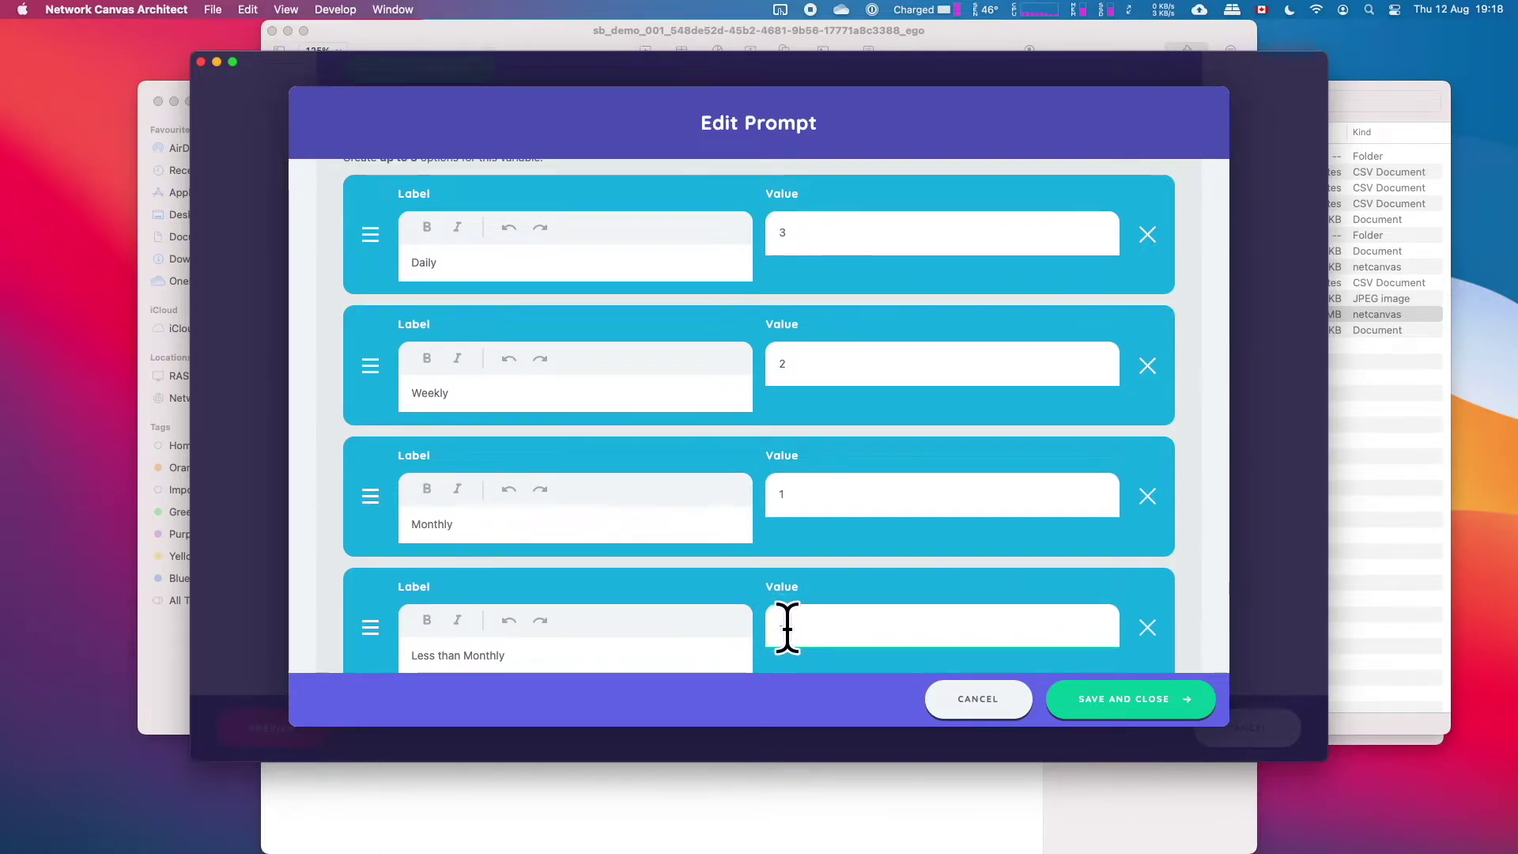
key(ctrl+Right)
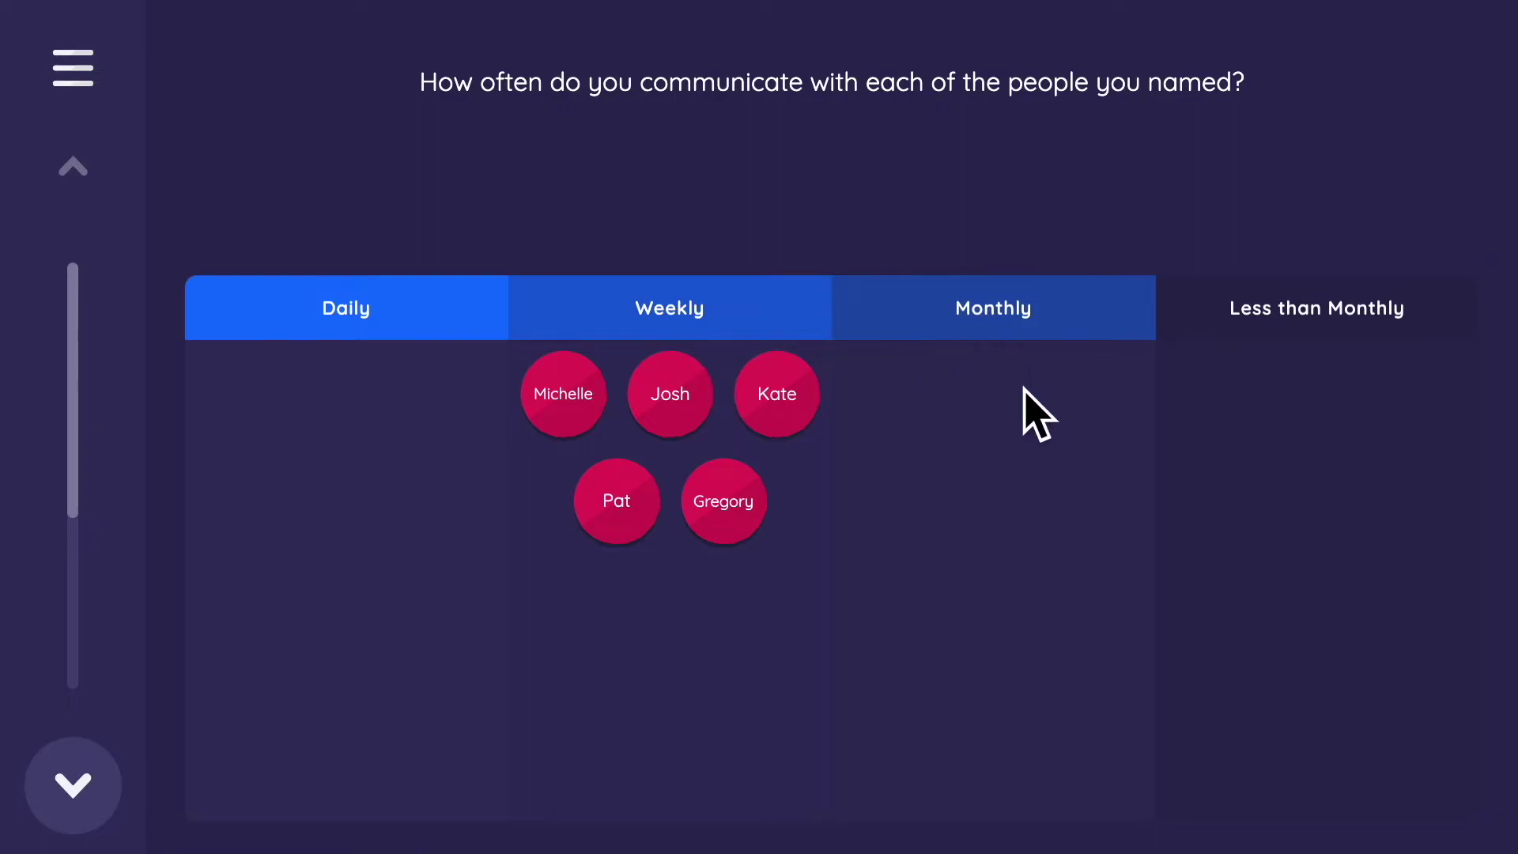
key(ctrl+Left)
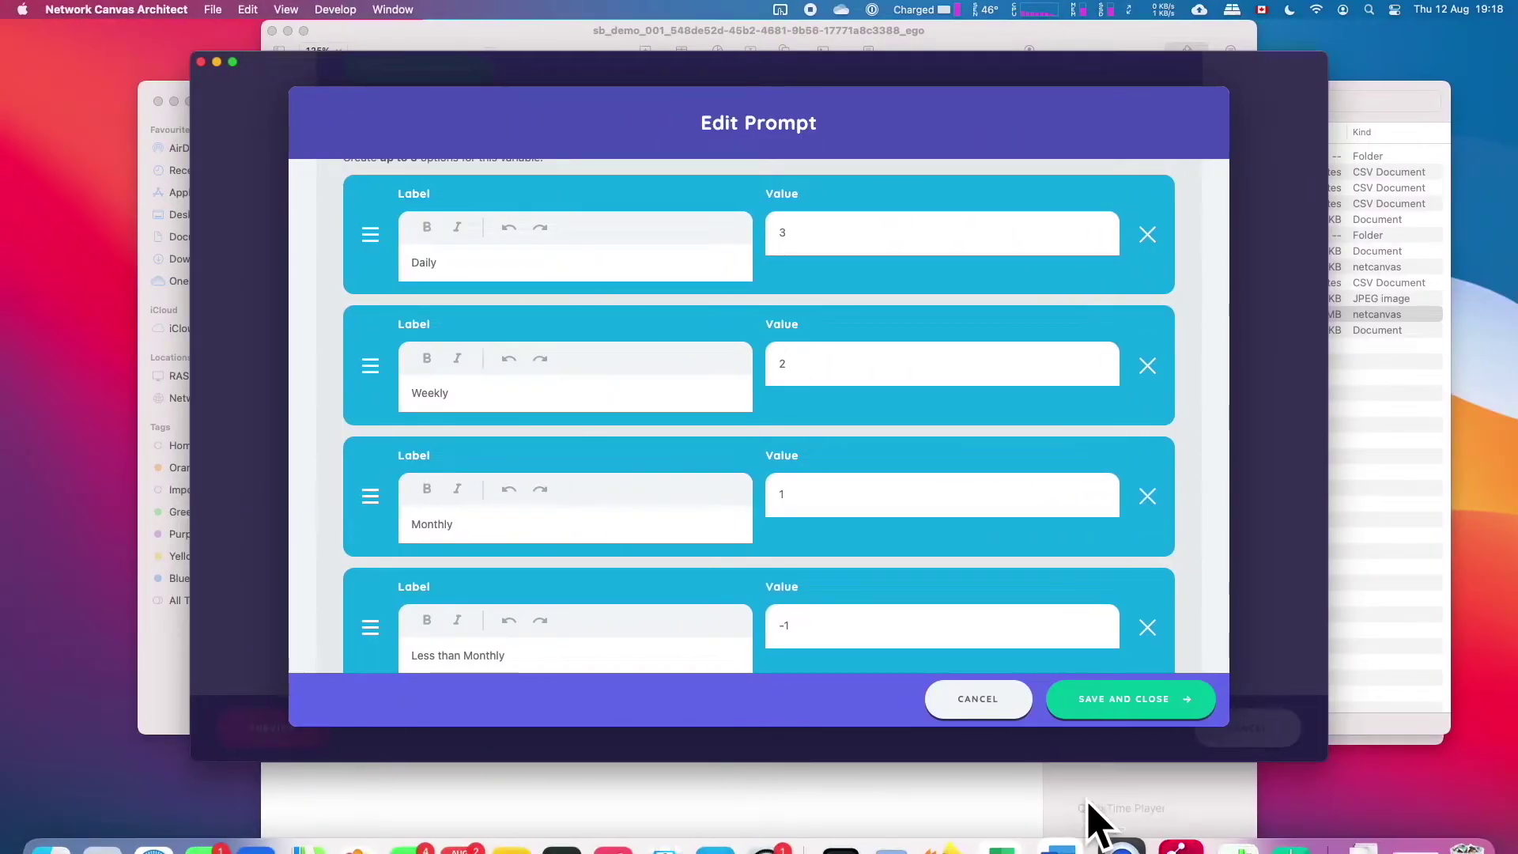
click(977, 702)
scroll(791, 333, up, 5)
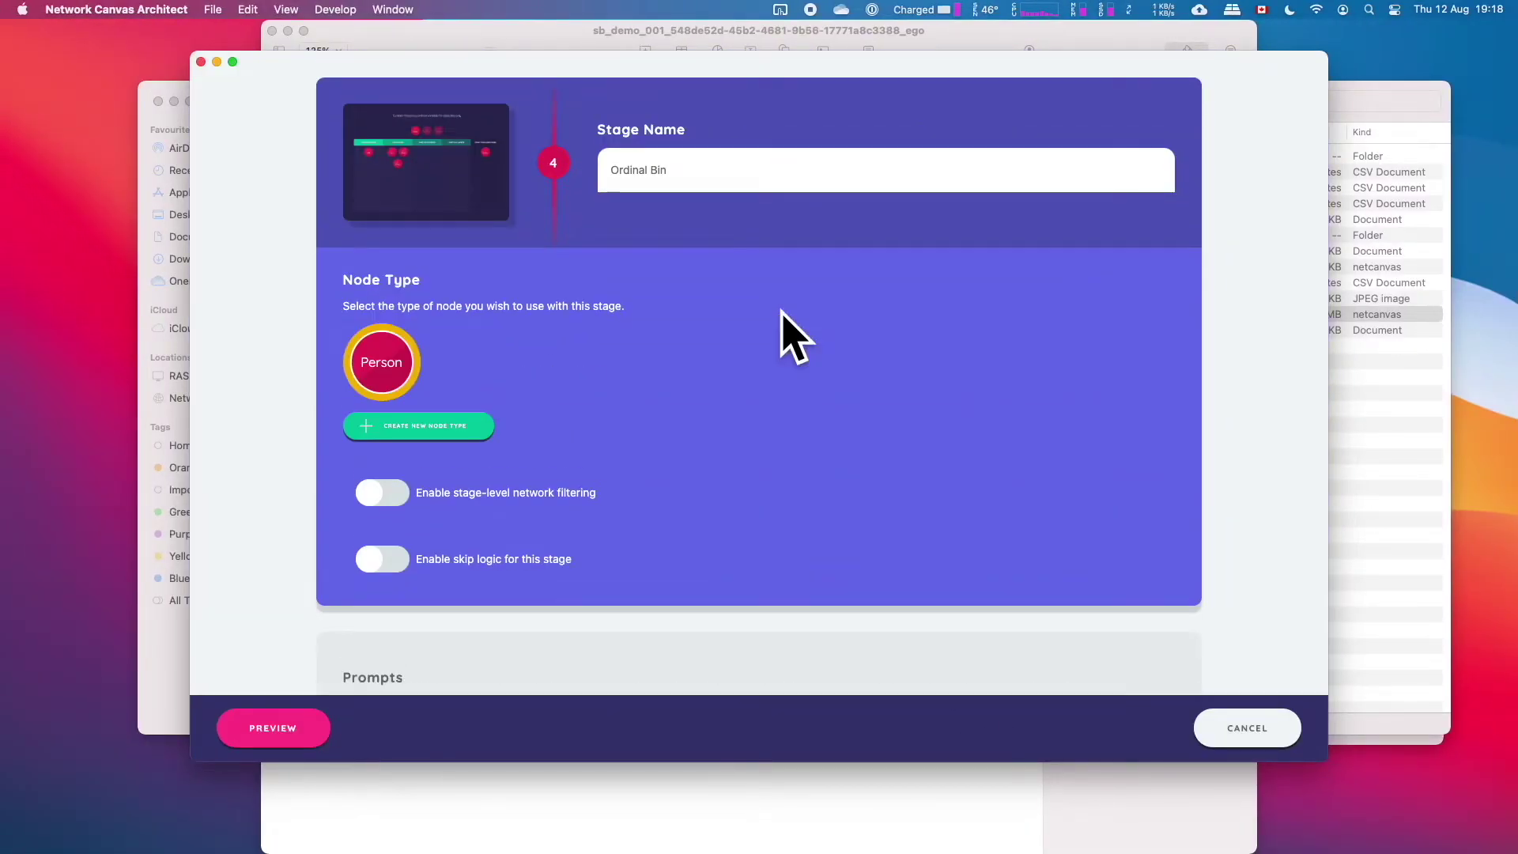